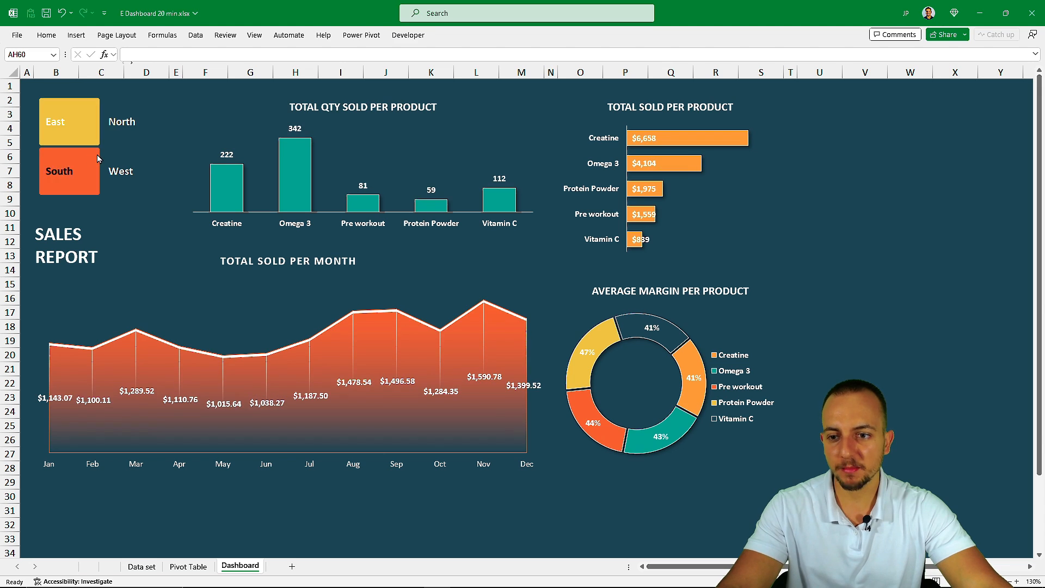
Filter the sales dashboard by the East, North, South and West regions in turn to examine how the charts respond
click(135, 174)
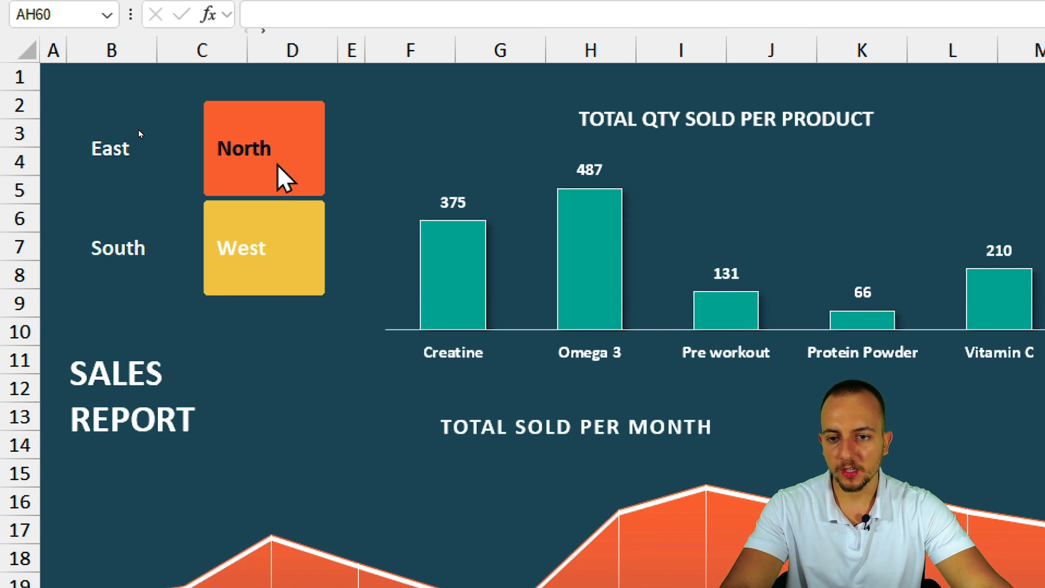
click(162, 188)
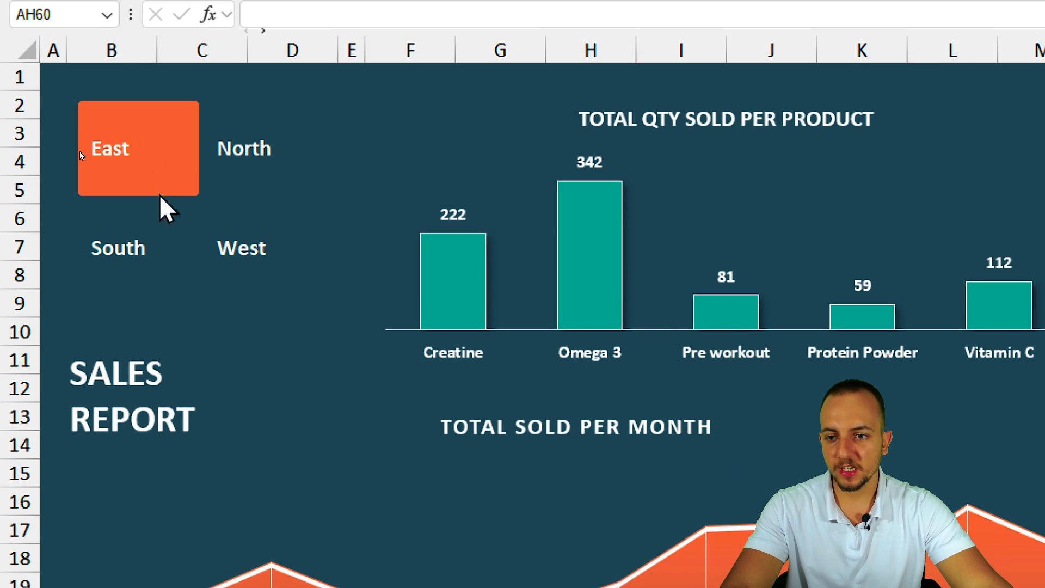
click(158, 235)
click(234, 238)
click(262, 189)
click(242, 252)
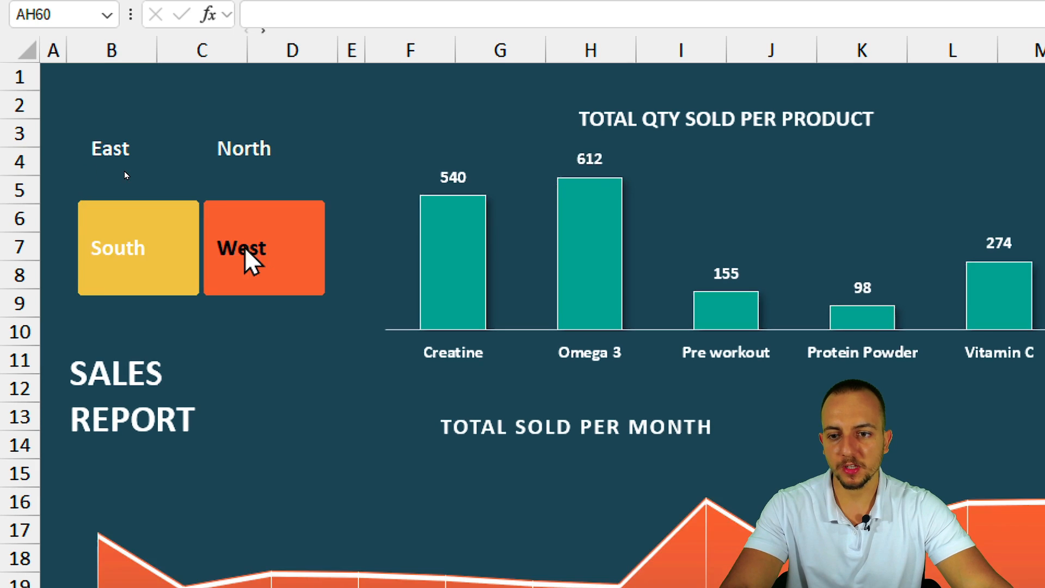
click(278, 158)
click(181, 236)
click(265, 245)
click(178, 170)
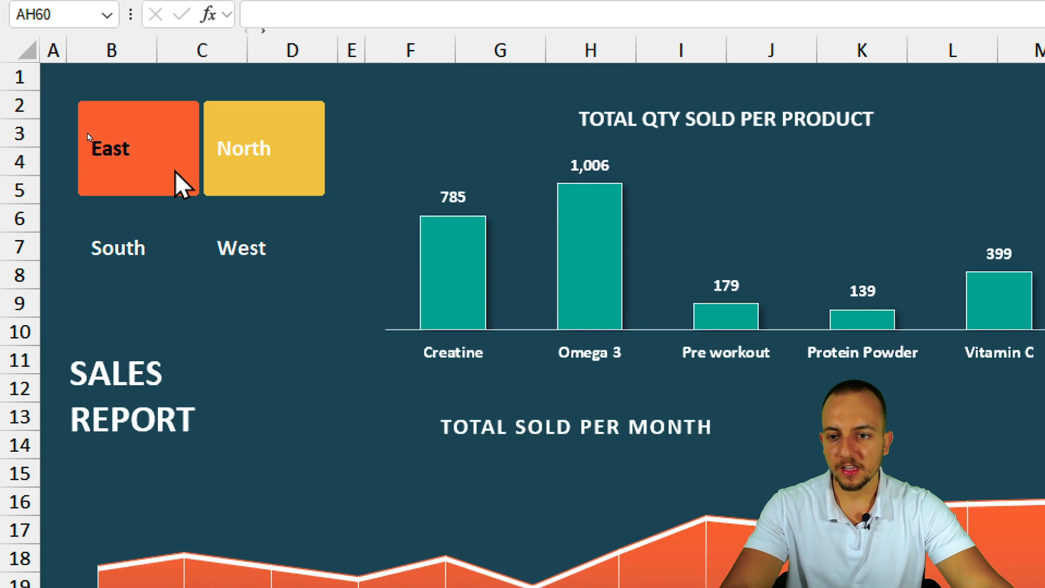
click(240, 229)
click(268, 164)
click(164, 250)
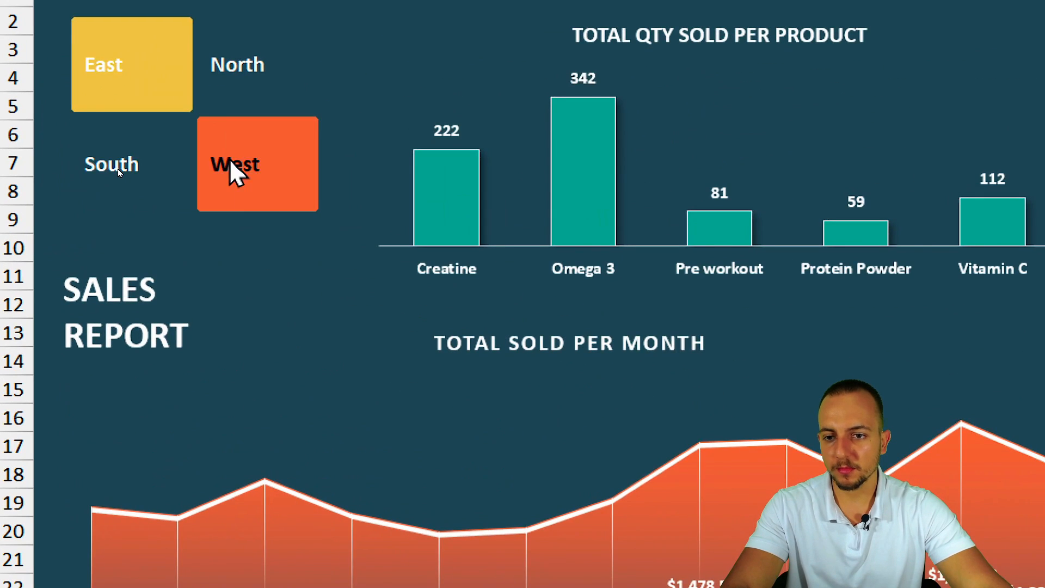
Cycle the dashboard's region filter through the four regions again, ending with West selected
click(121, 172)
click(126, 181)
click(194, 102)
click(119, 93)
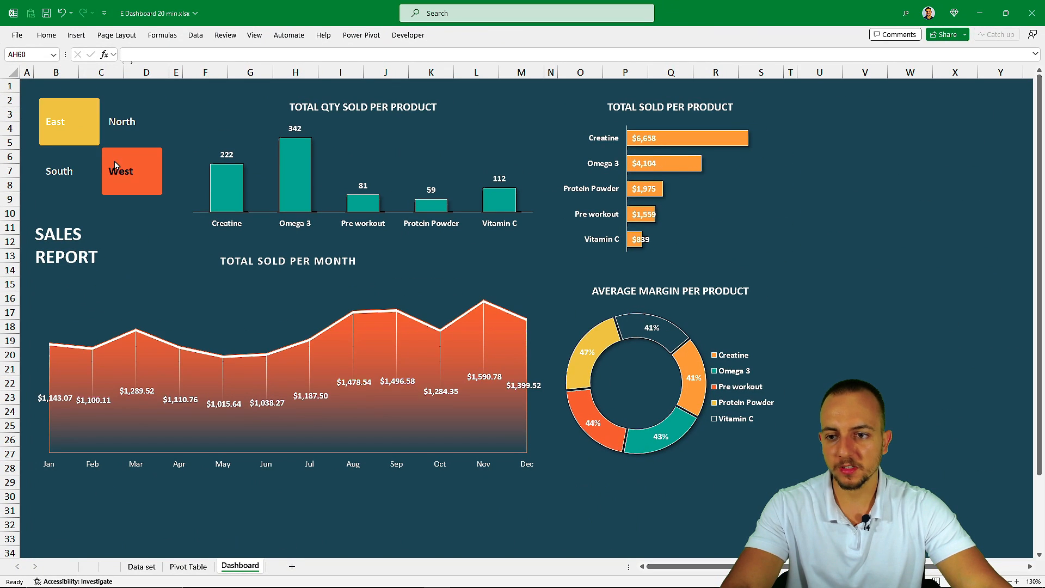
click(185, 154)
click(69, 168)
click(112, 171)
click(71, 173)
click(137, 123)
click(96, 125)
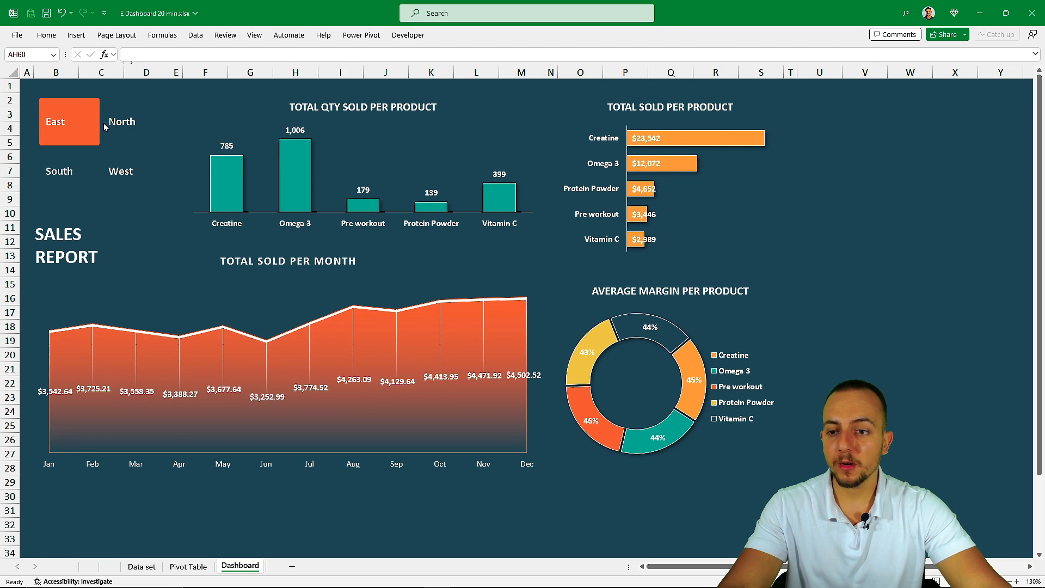
click(154, 165)
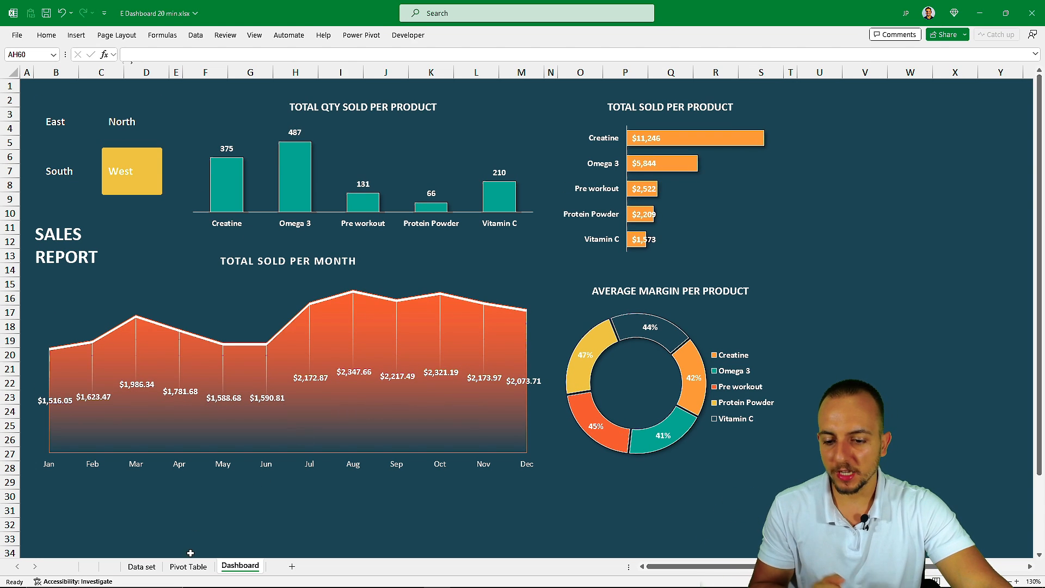
Open the data set sheet and examine its columns one by one, from ORDER ID through REGION
click(168, 569)
click(141, 566)
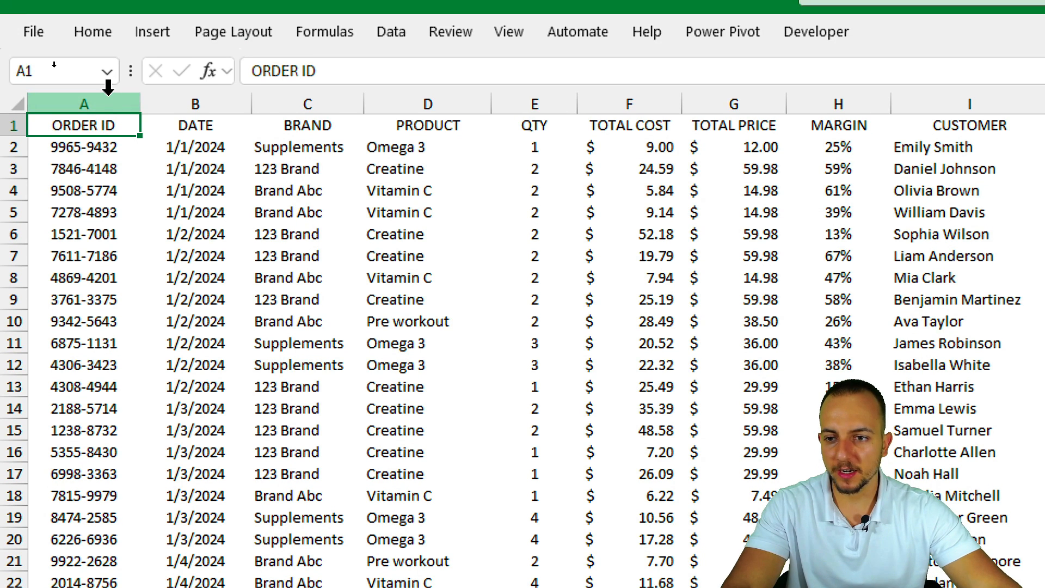
click(108, 98)
click(185, 101)
click(299, 101)
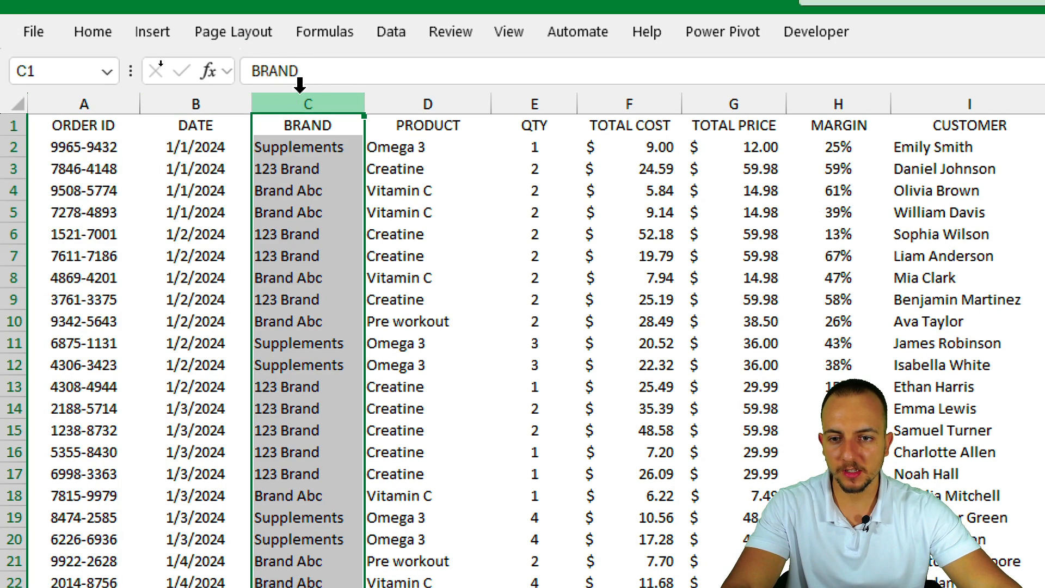
click(419, 98)
click(555, 98)
click(602, 98)
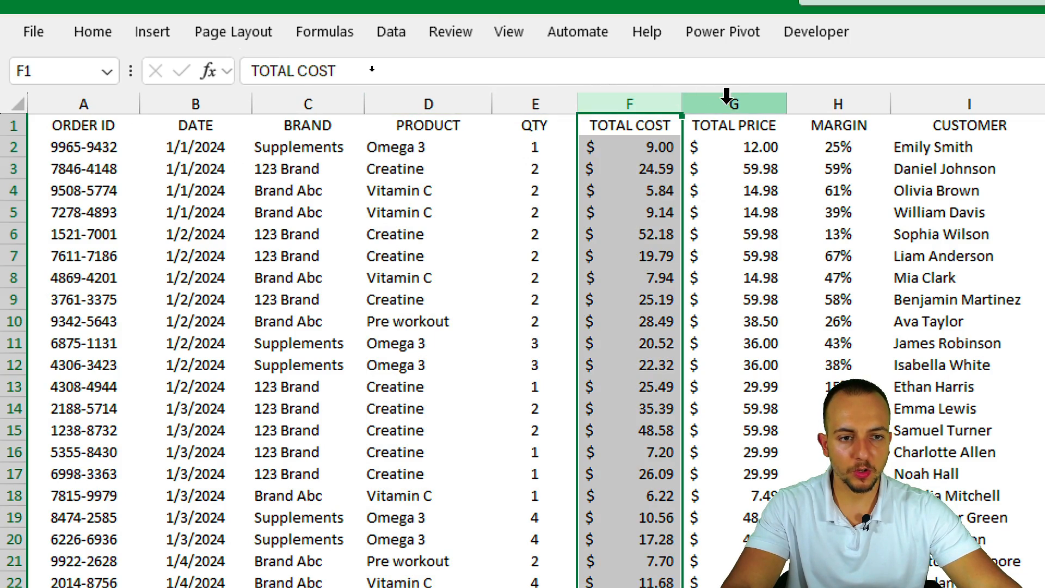
click(729, 101)
click(822, 101)
click(920, 101)
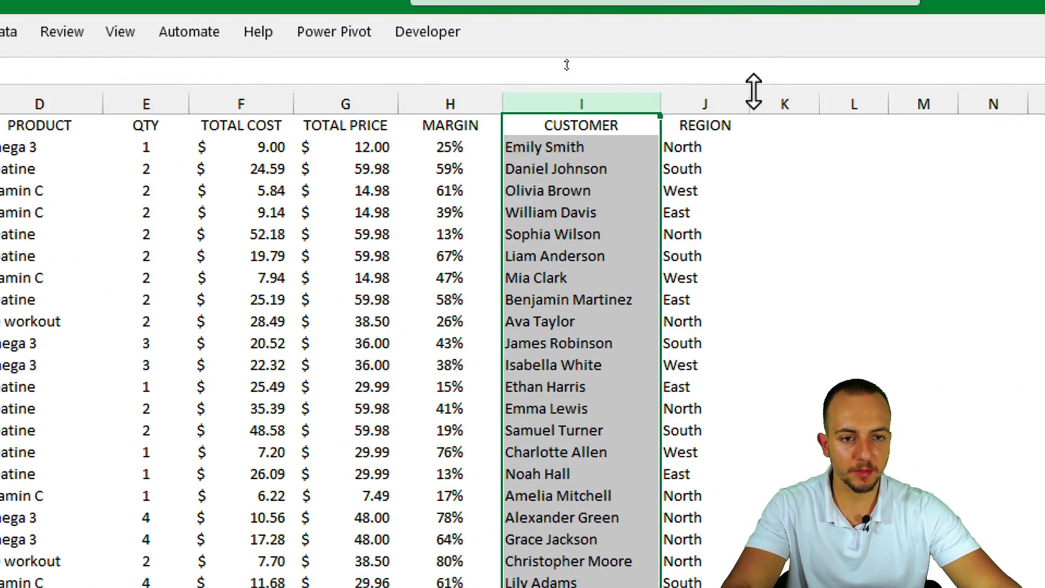
click(710, 101)
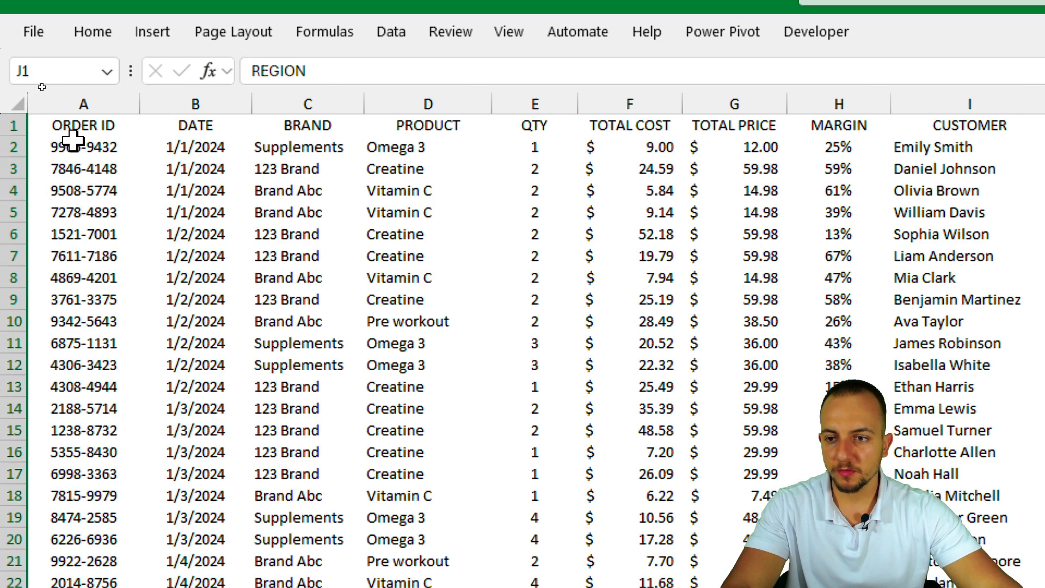
click(71, 132)
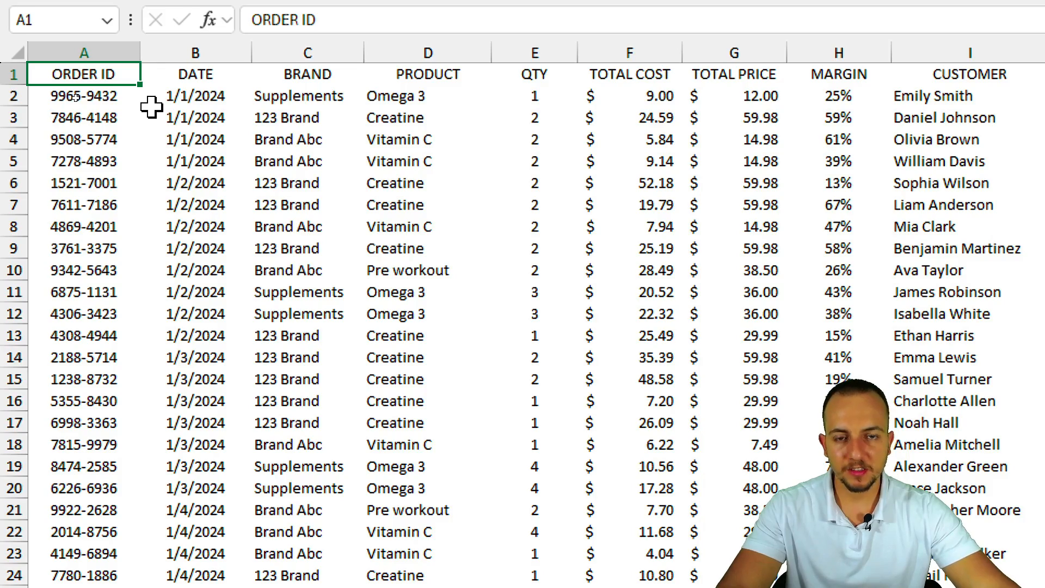
Go to the last record of the order data to see where the data set ends
drag(126, 233, 660, 422)
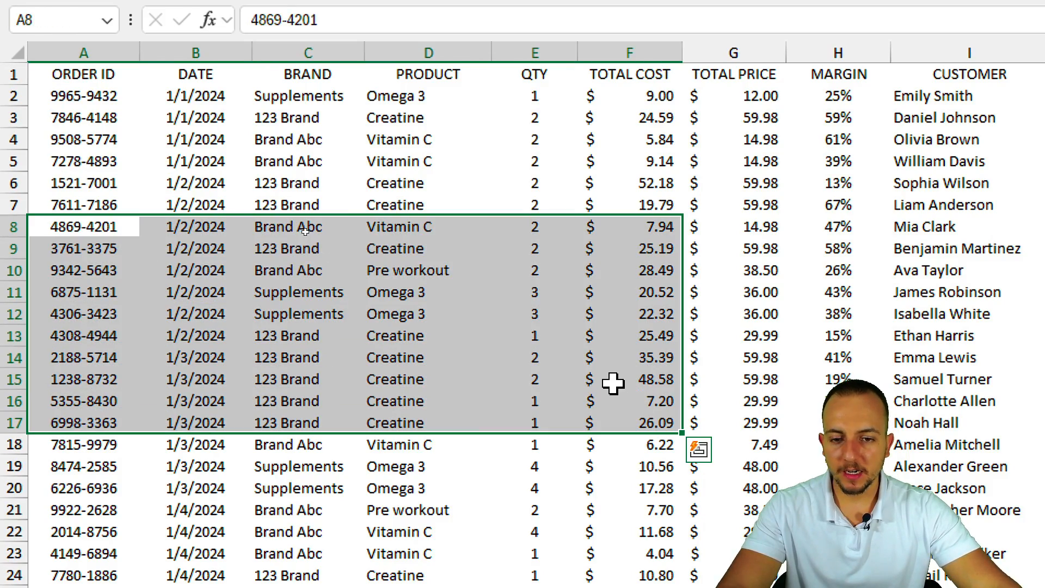
key(ctrl+q)
key(Escape)
key(ctrl+Down)
scroll(72, 244, down, 10)
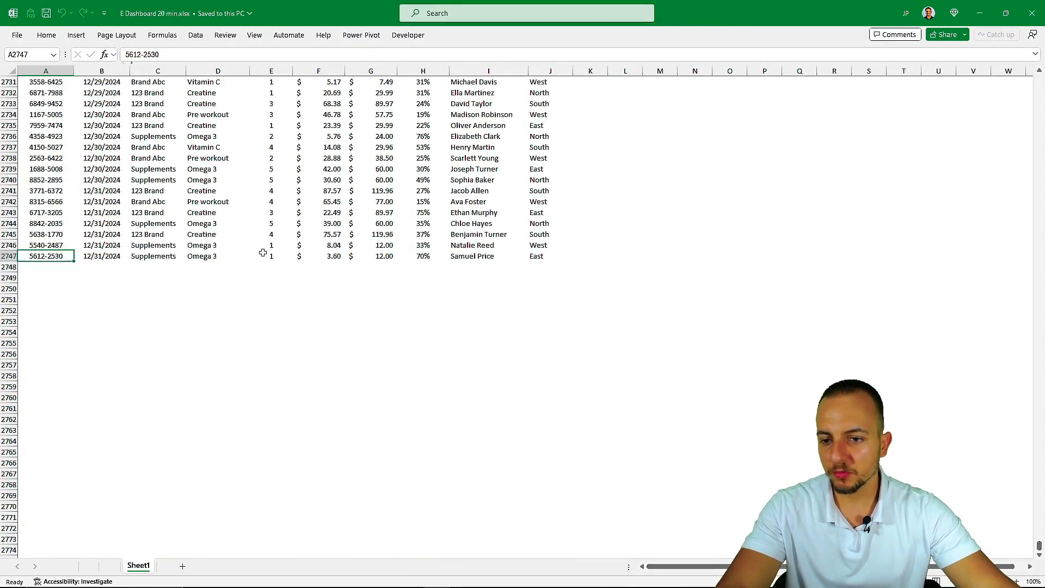
key(ctrl+1)
click(70, 237)
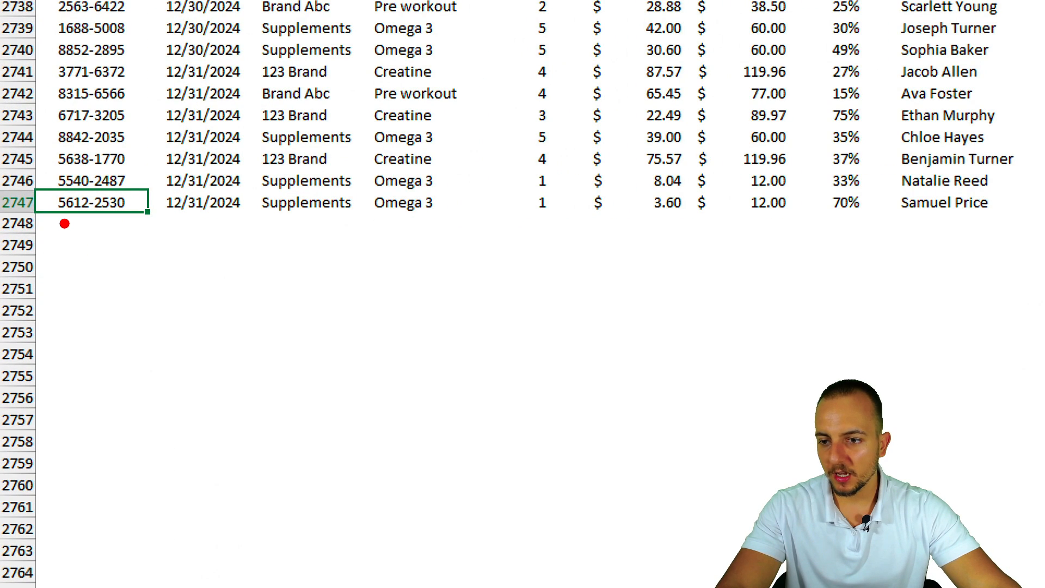
drag(57, 222, 402, 222)
drag(60, 245, 324, 244)
drag(68, 267, 262, 267)
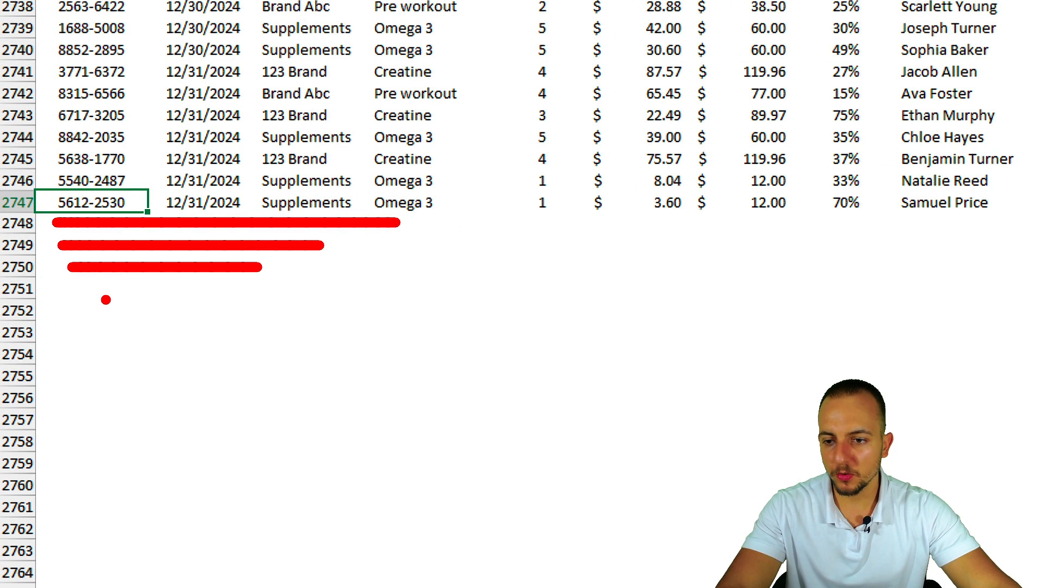
drag(100, 299, 264, 297)
mouse_move(392, 185)
mouse_down()
mouse_move(71, 229)
mouse_move(327, 158)
mouse_up()
drag(435, 286, 572, 338)
key(ctrl+z)
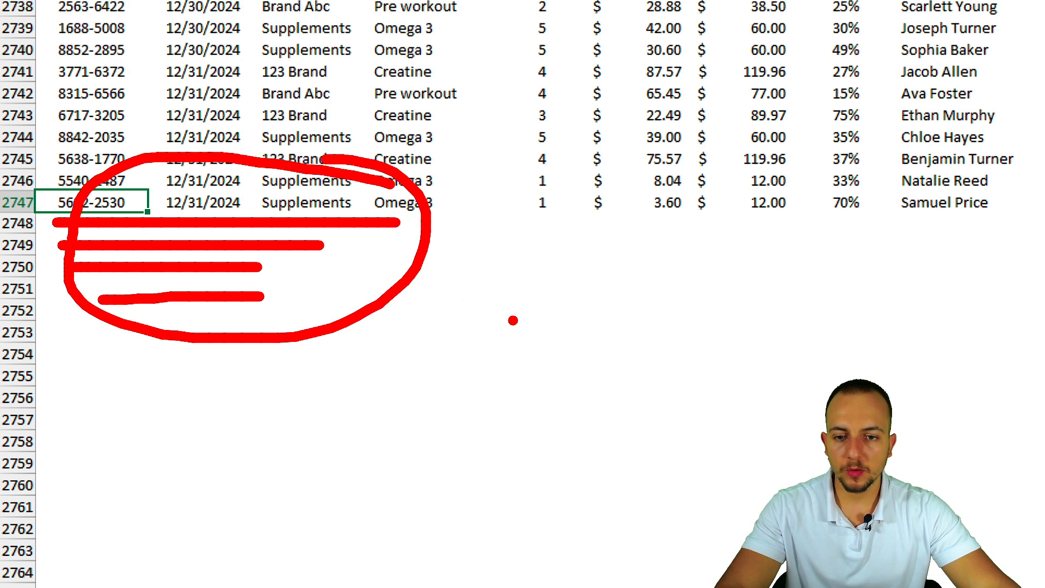
key(ctrl+z)
drag(443, 144, 443, 306)
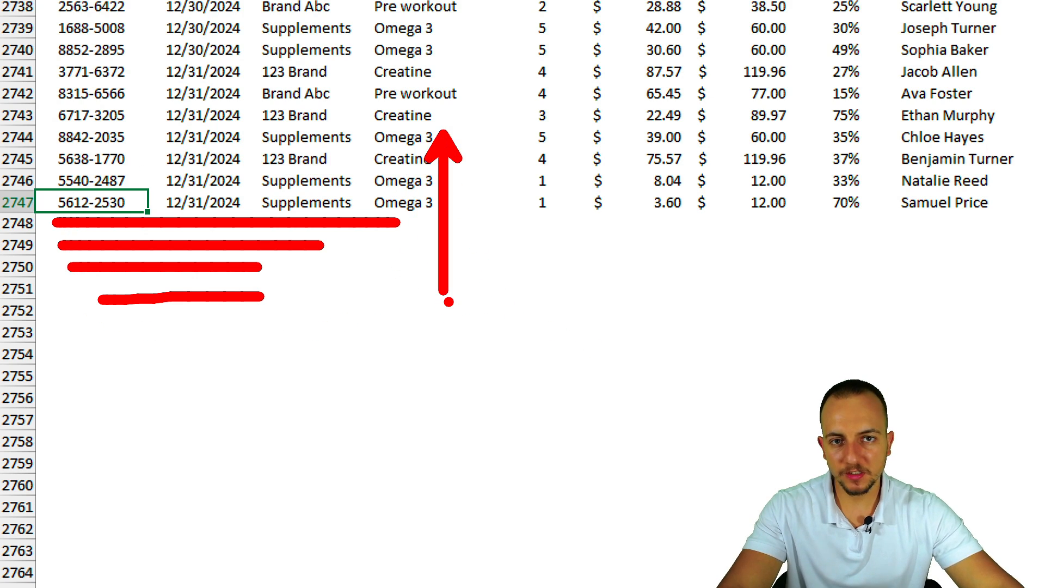
key(Escape)
Return to the start of the sheet and convert the order data in A1:J2747 into a table with headers
key(ctrl+Home)
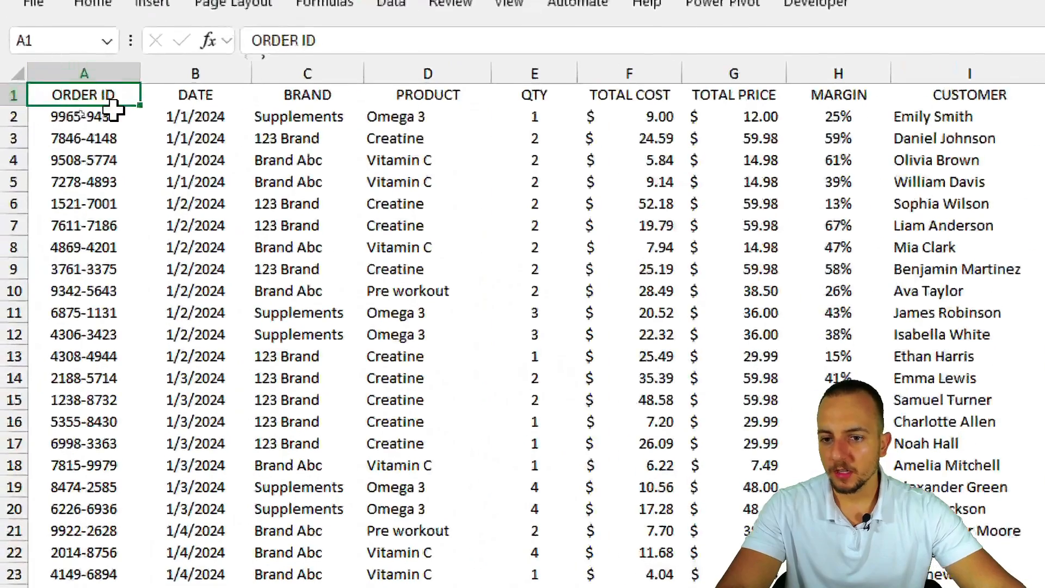
click(102, 150)
click(166, 150)
click(151, 190)
click(90, 248)
click(305, 203)
click(337, 328)
click(199, 268)
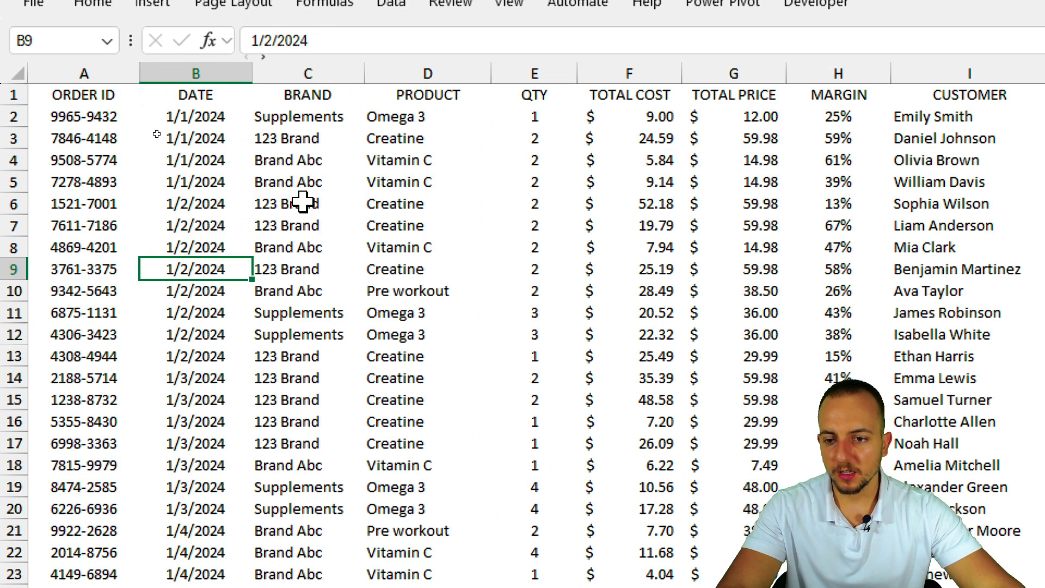
click(303, 203)
click(140, 76)
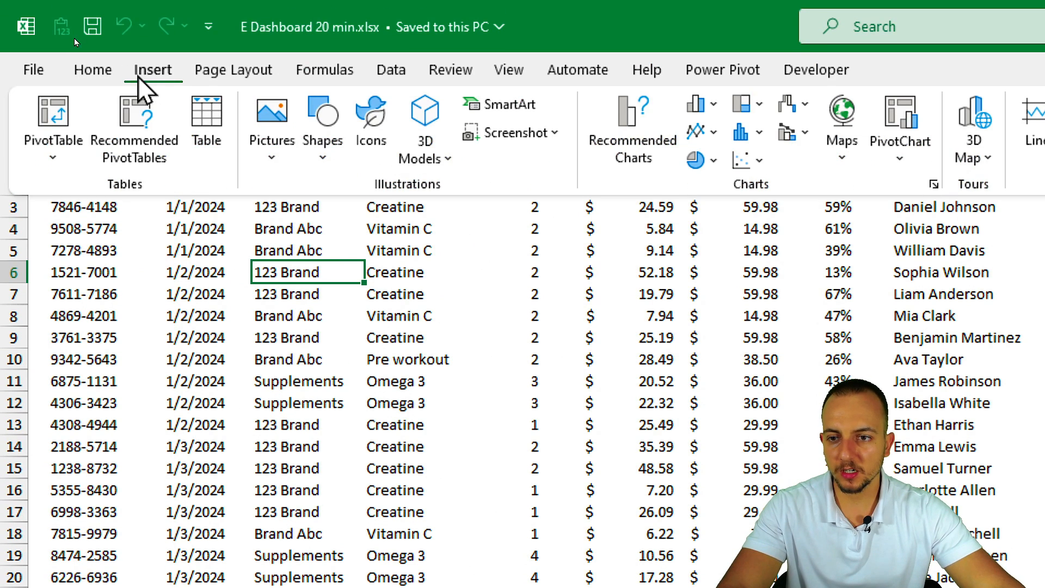
click(206, 124)
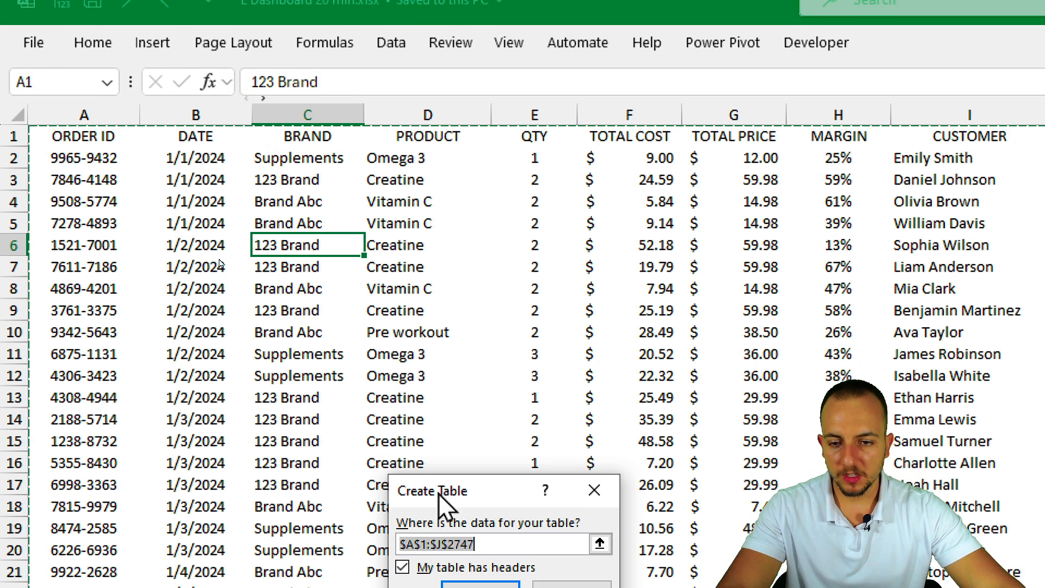
drag(439, 518, 220, 231)
click(200, 282)
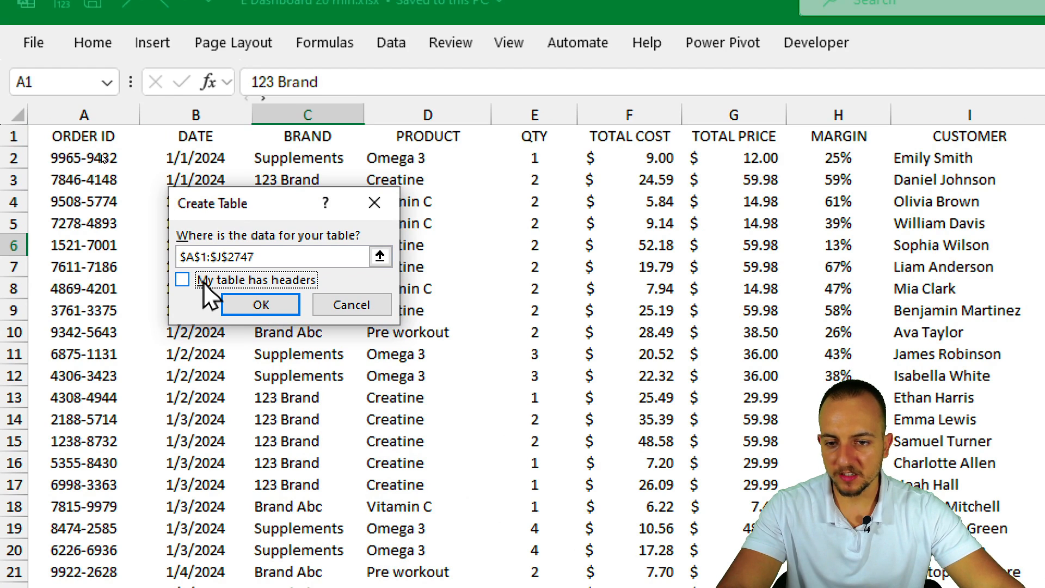
click(207, 281)
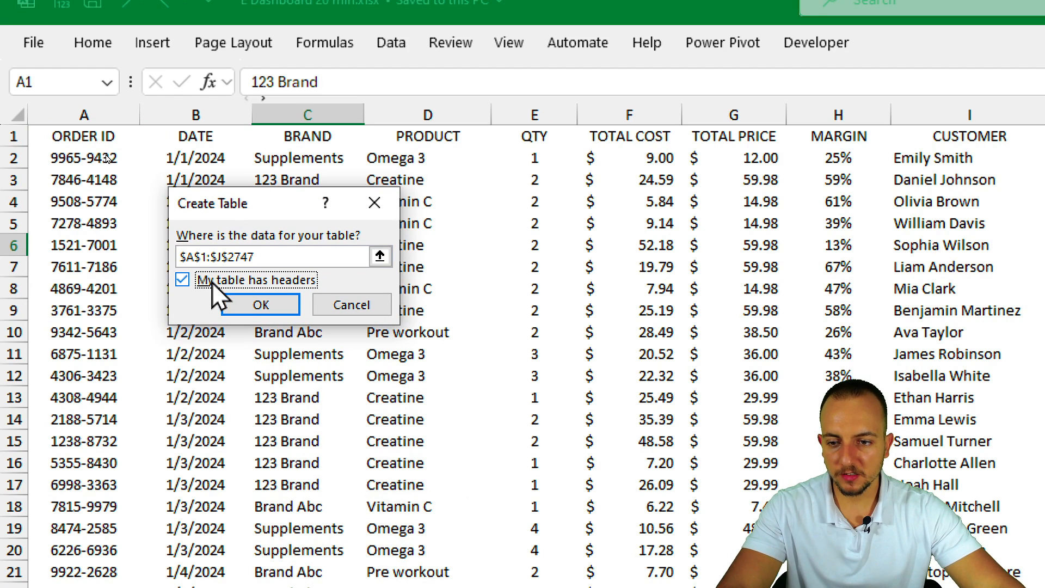
click(246, 301)
click(248, 312)
click(83, 135)
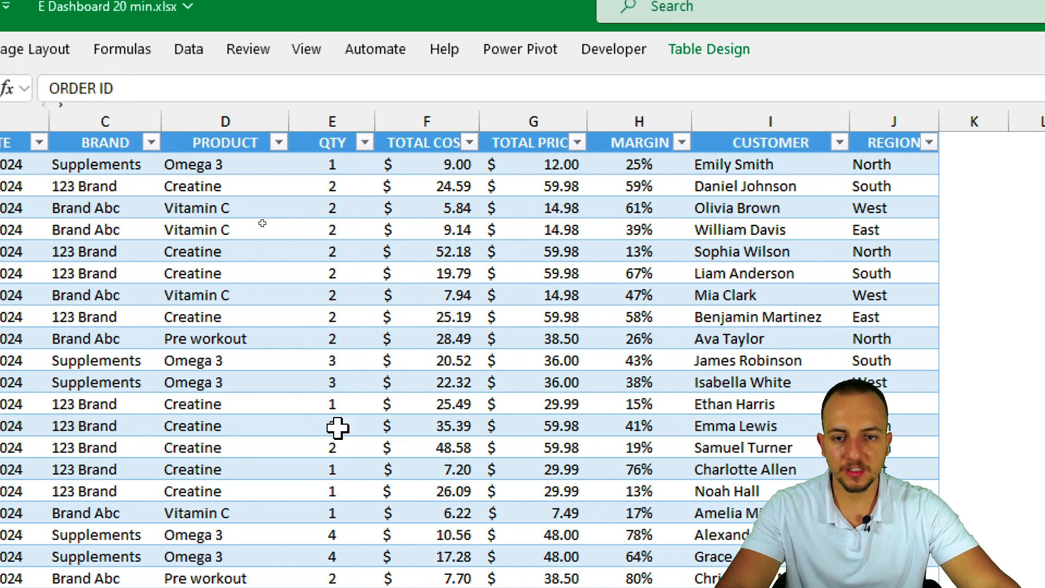
Highlight the table columns to compare: TOTAL PRICE with REGION, and MARGIN with PRODUCT and DATE
click(542, 119)
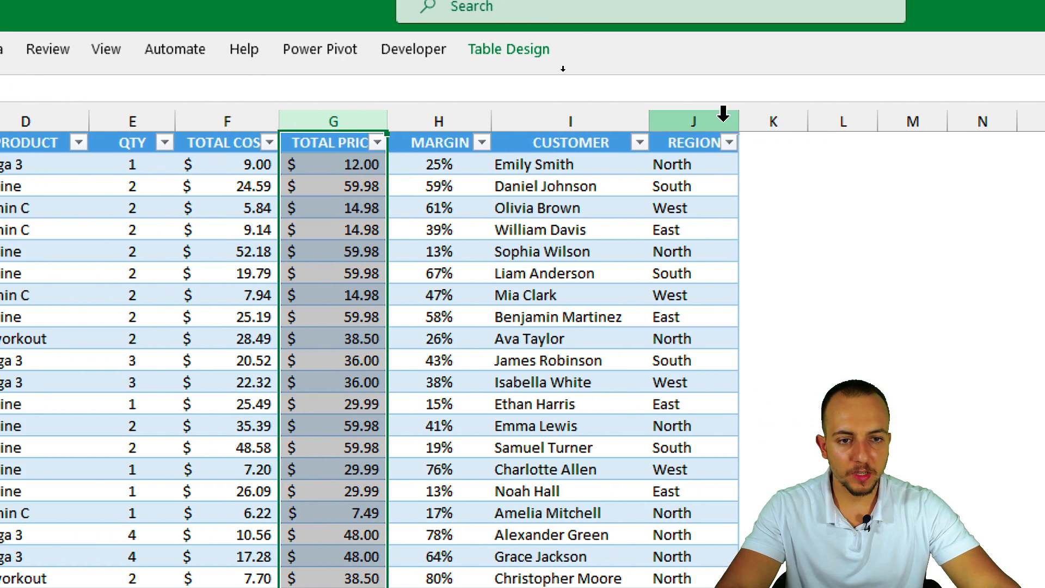
ctrl+click(922, 119)
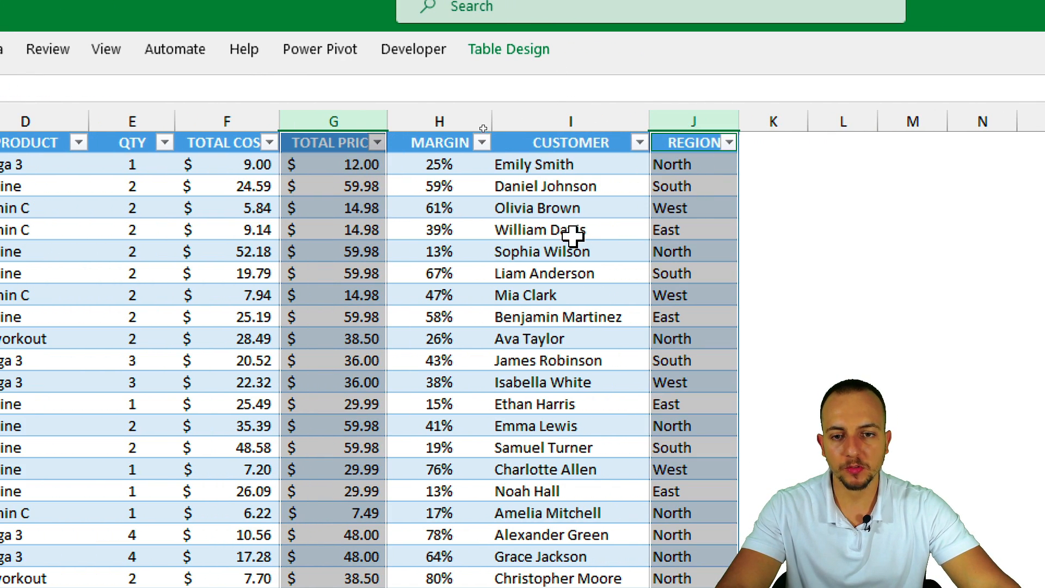
click(338, 124)
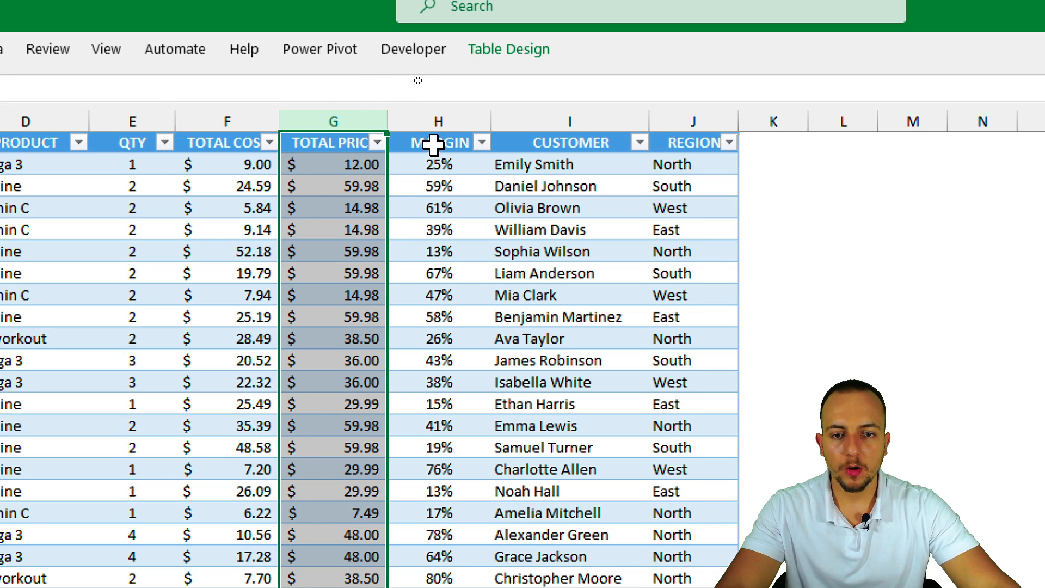
click(426, 120)
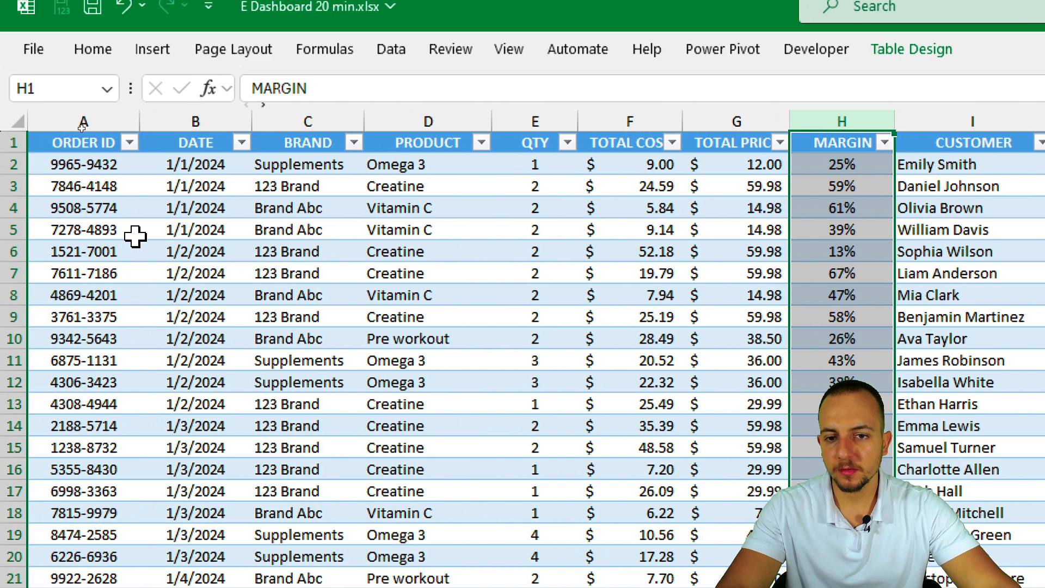
ctrl+click(30, 121)
ctrl+click(200, 133)
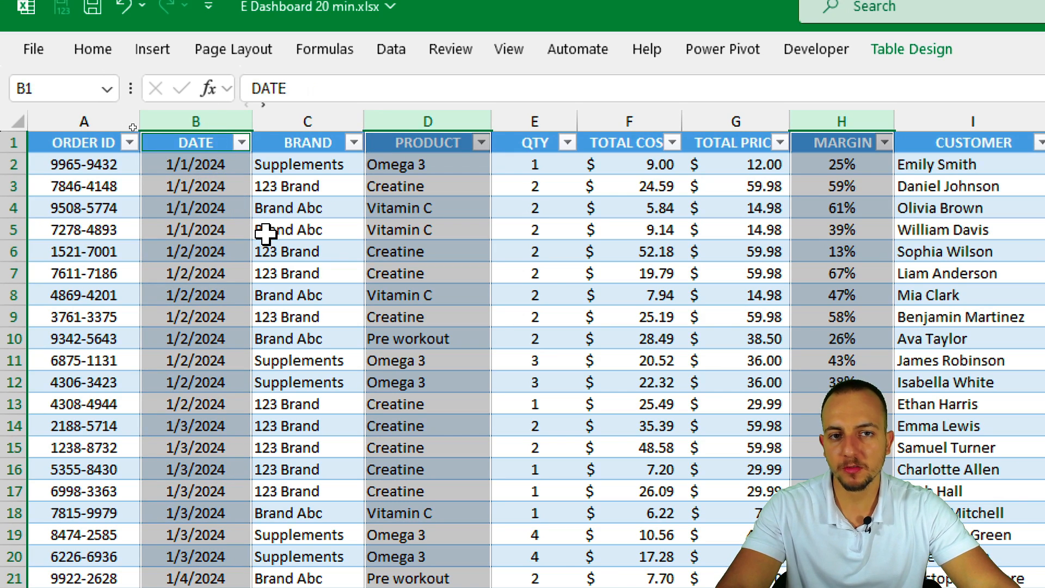
Insert a PivotTable based on Table1 on a new worksheet
click(71, 146)
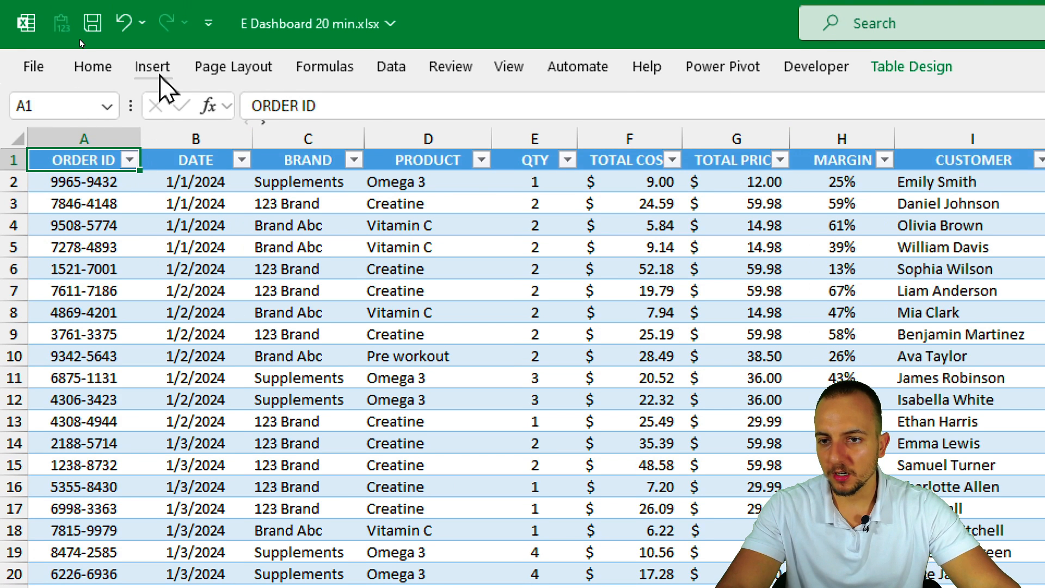
click(153, 50)
click(69, 116)
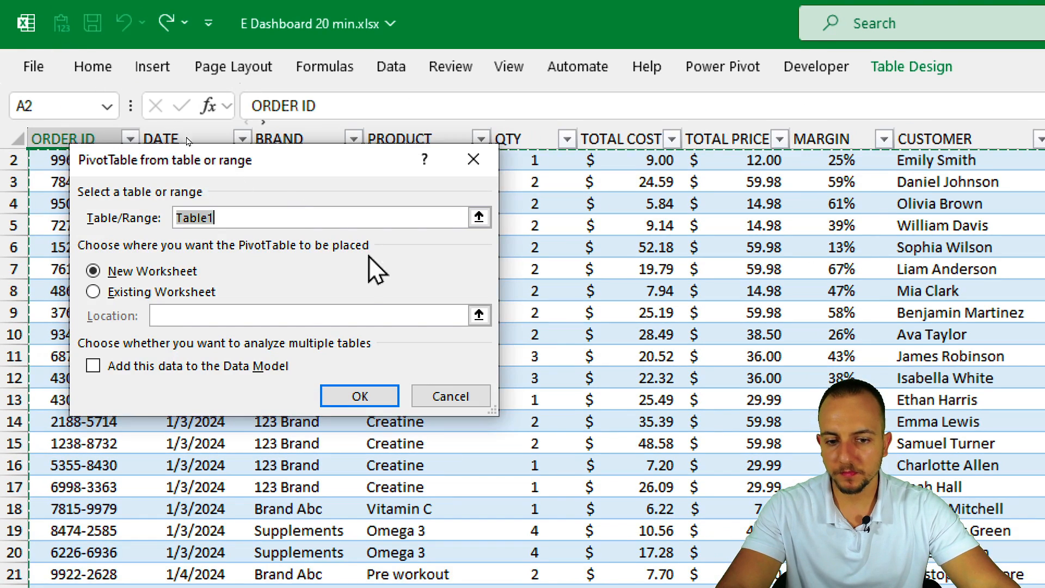
click(142, 272)
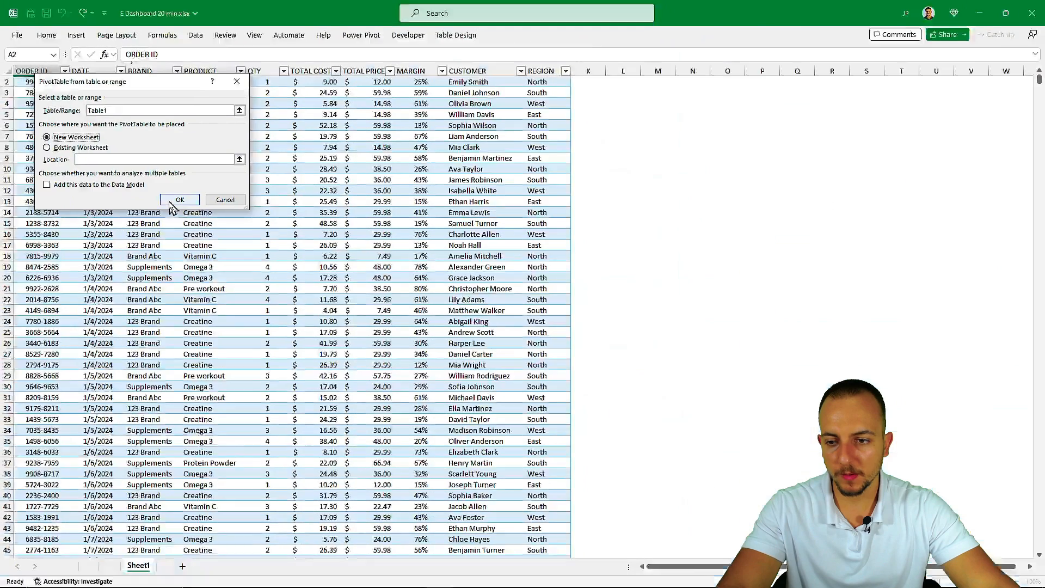
click(339, 400)
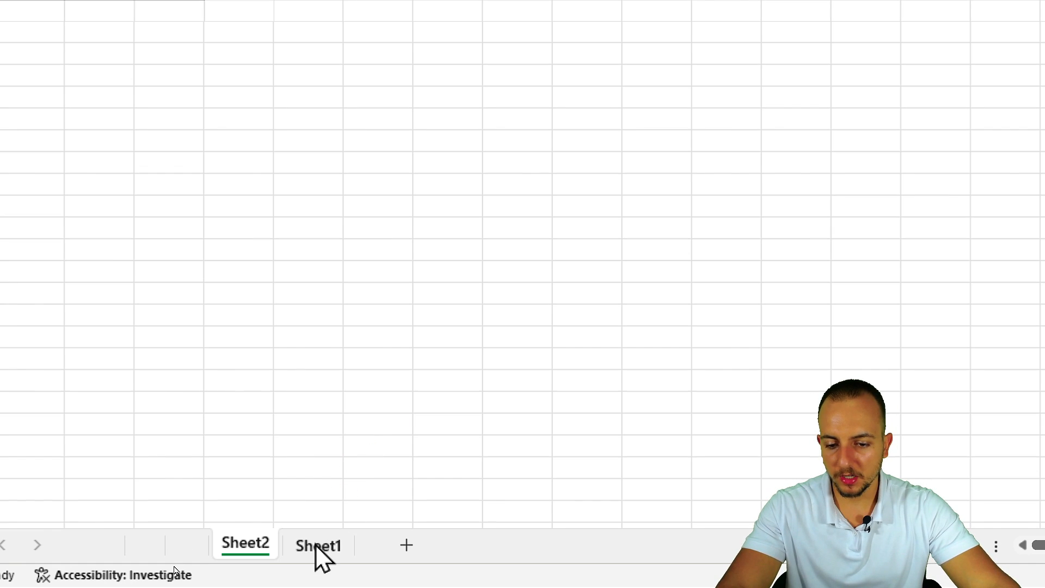
Rename the order data sheet Sheet1 as Data set
right_click(315, 544)
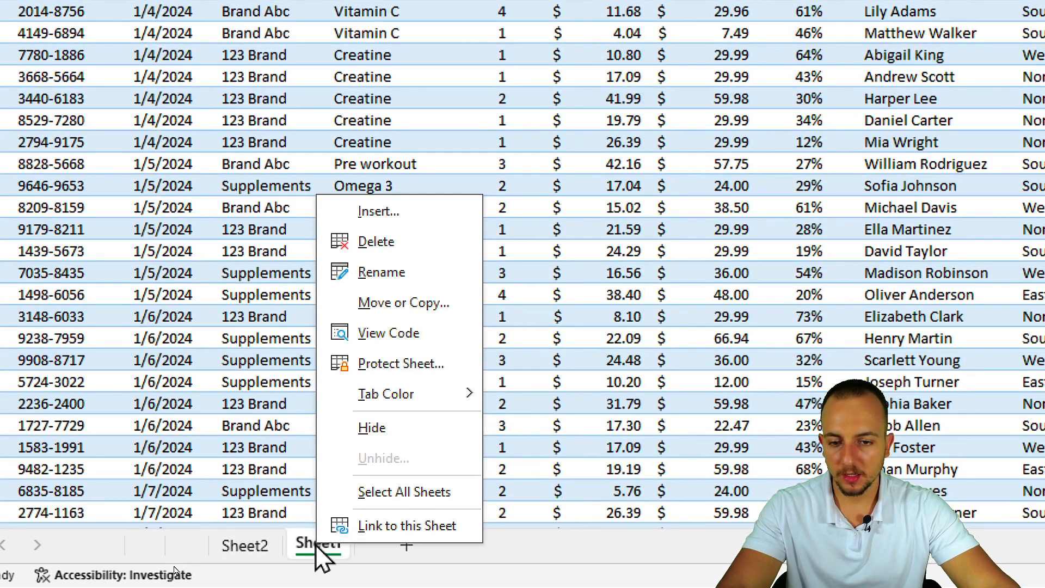
click(443, 276)
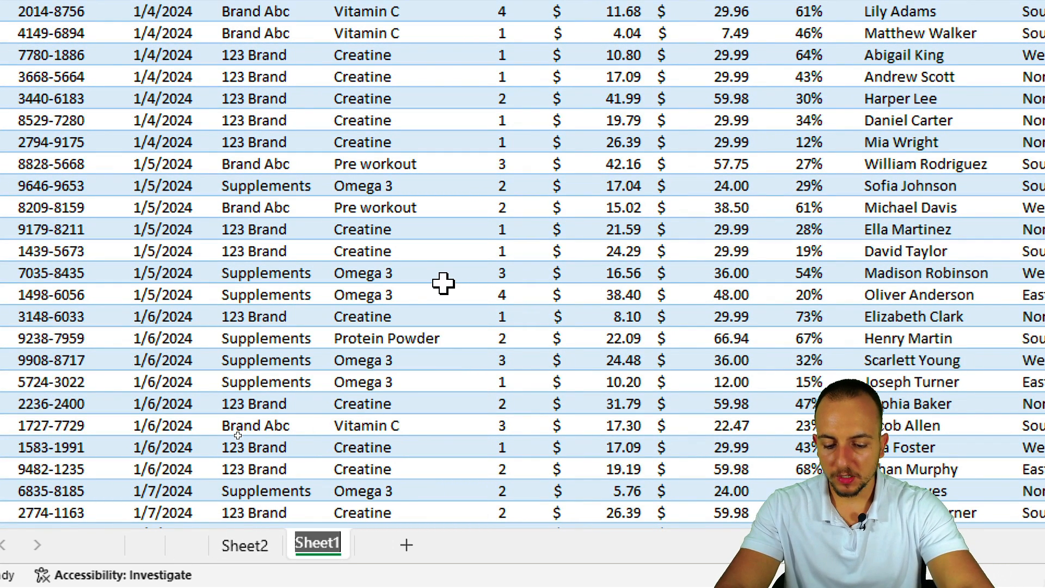
text(Data set)
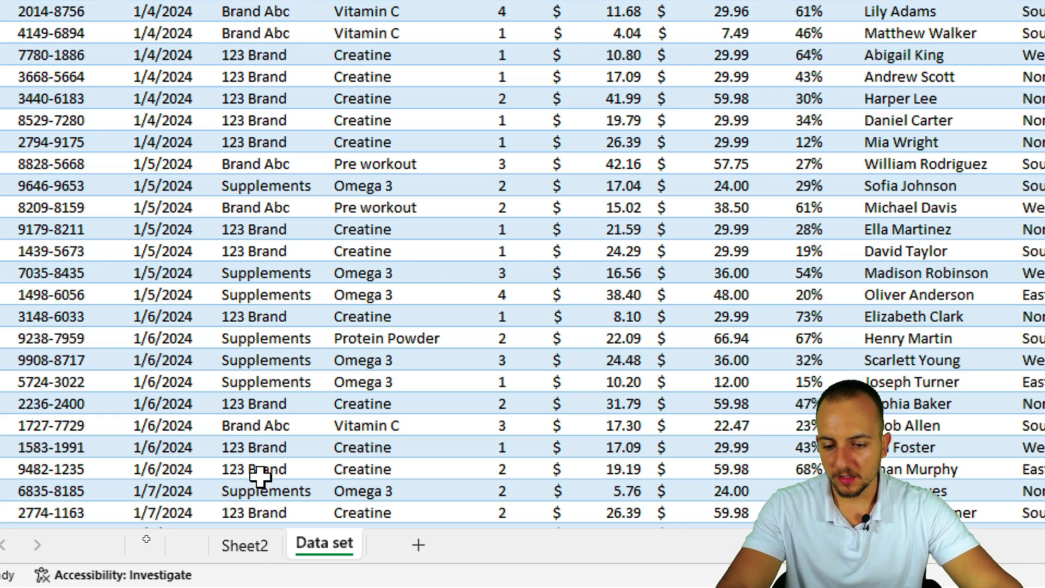
Move Sheet2 after the Data set sheet and rename it as Pivot Table
click(246, 547)
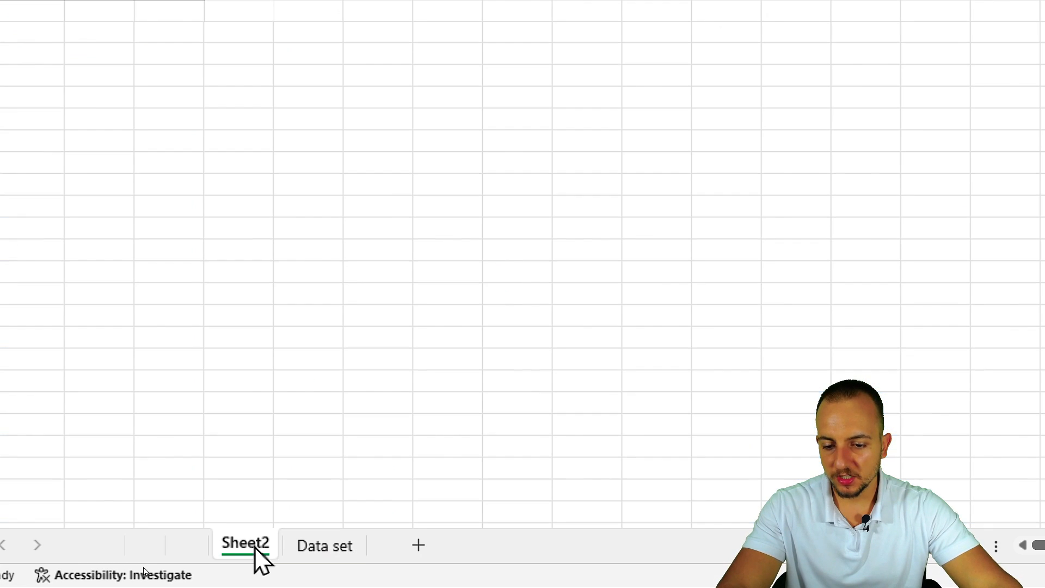
drag(243, 551, 383, 532)
drag(274, 499, 358, 507)
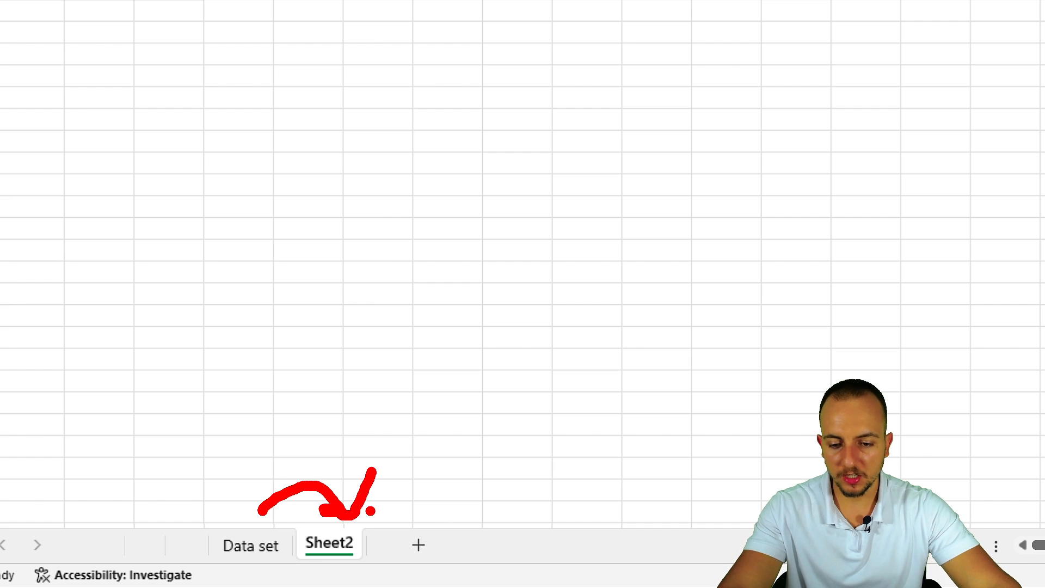
right_click(325, 540)
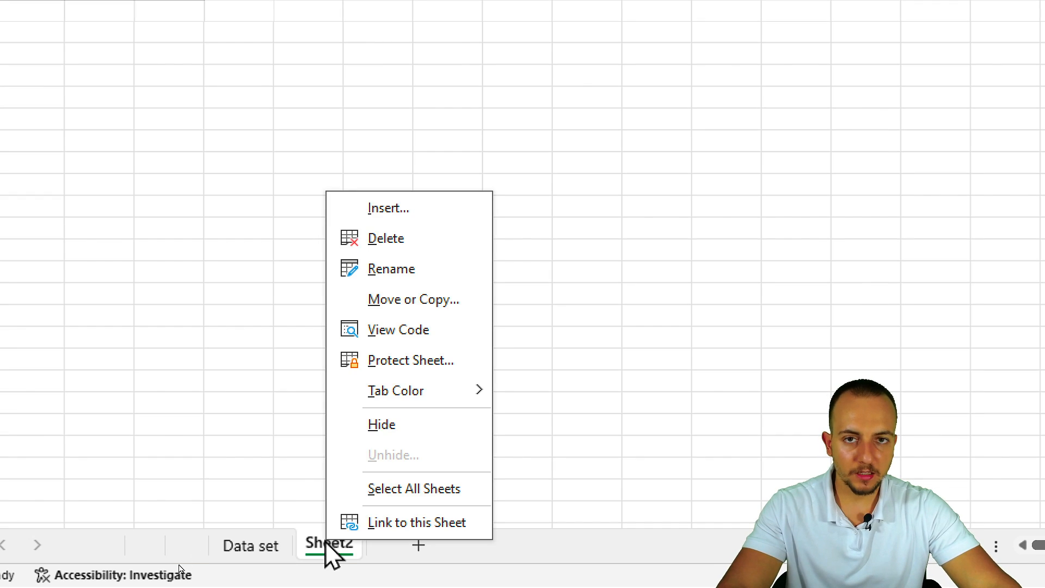
click(458, 269)
text(P)
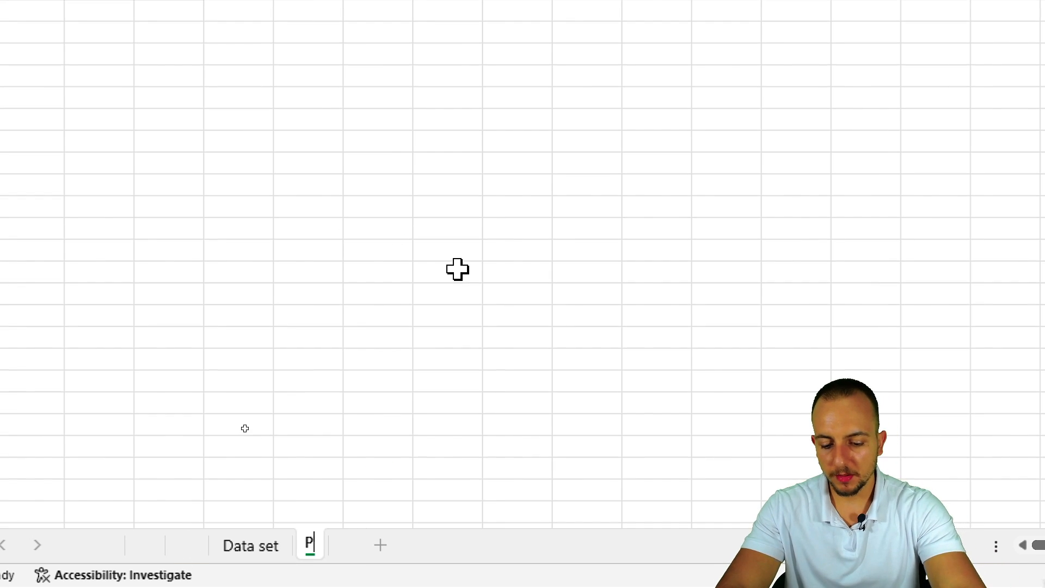
text(ivot Table)
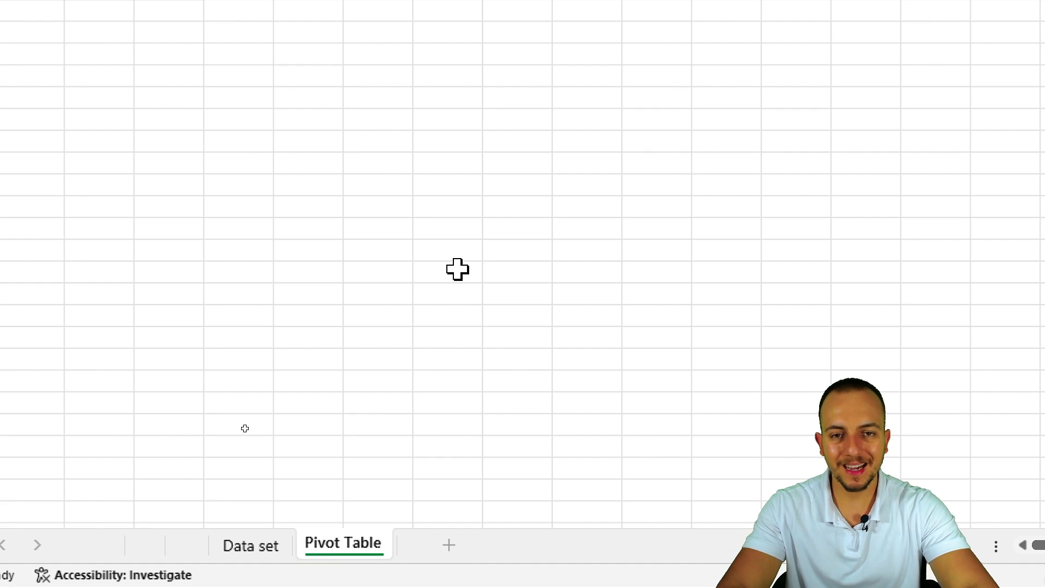
key(Return)
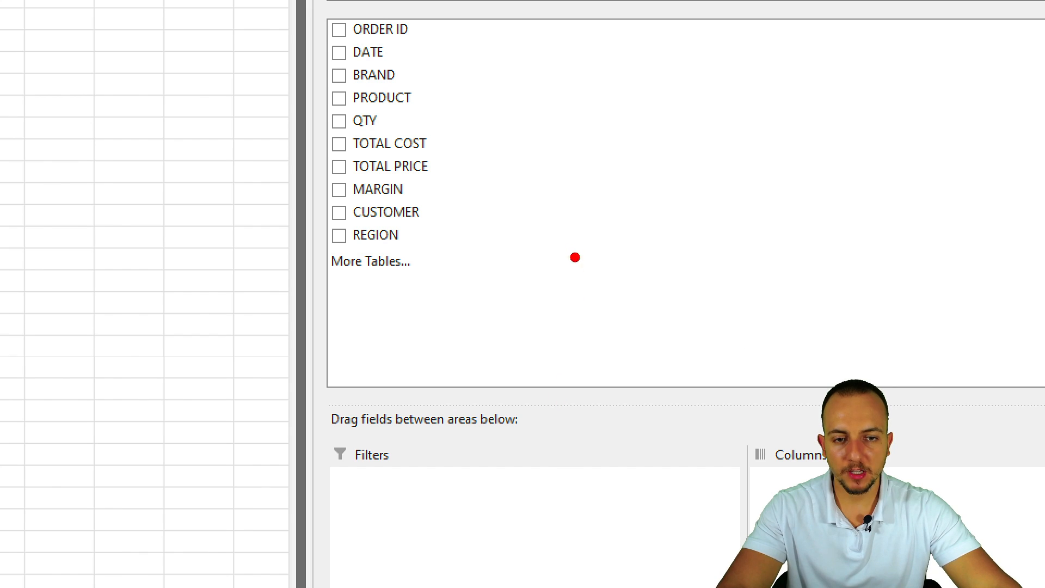
drag(528, 182, 683, 180)
drag(496, 226, 657, 227)
drag(534, 297, 681, 293)
key(Escape)
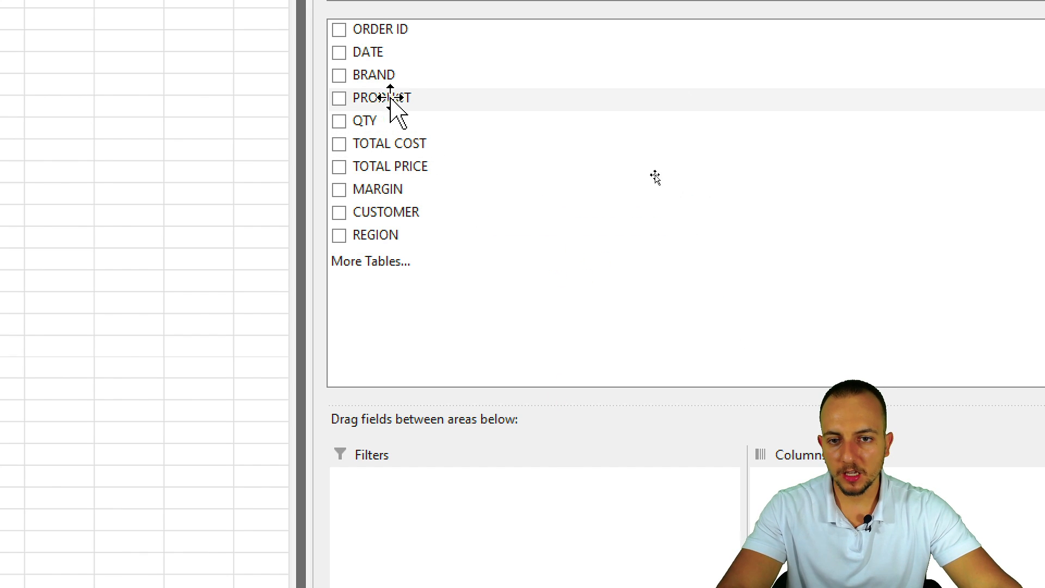
Build the PivotTable with PRODUCT as rows and the sum of TOTAL PRICE as values
drag(389, 99, 528, 587)
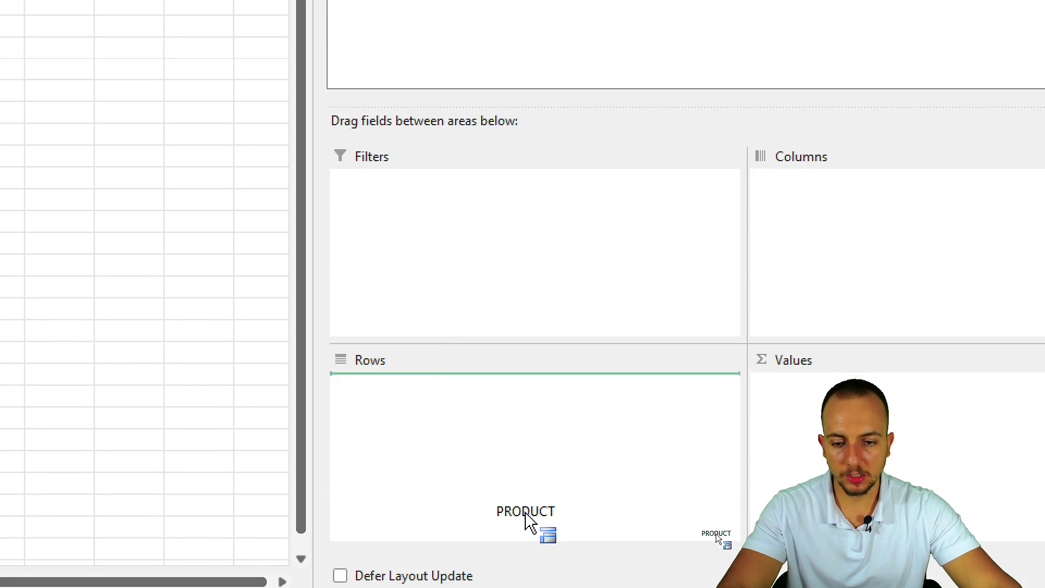
drag(525, 514, 468, 455)
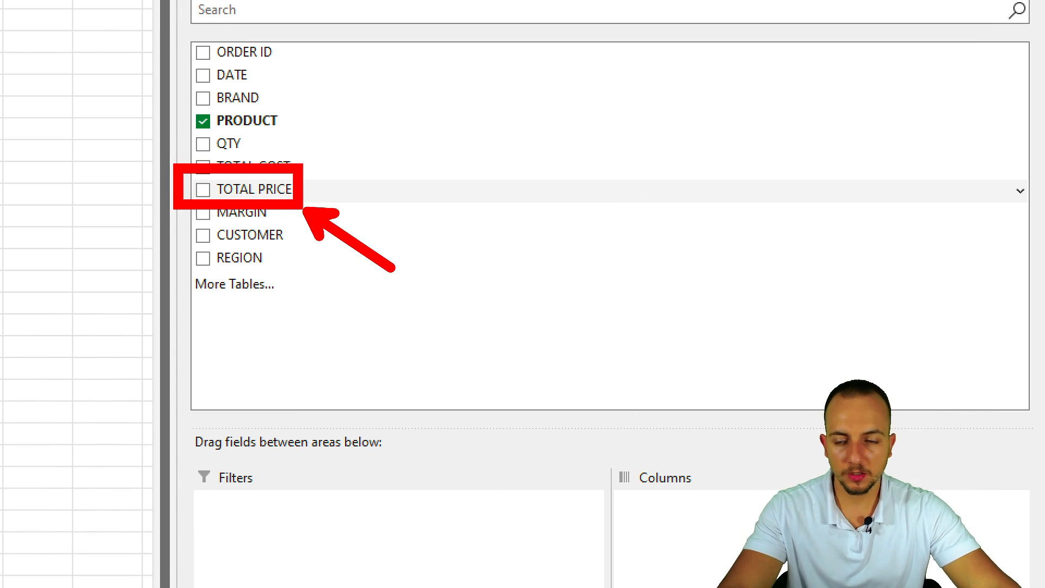
drag(266, 190, 679, 399)
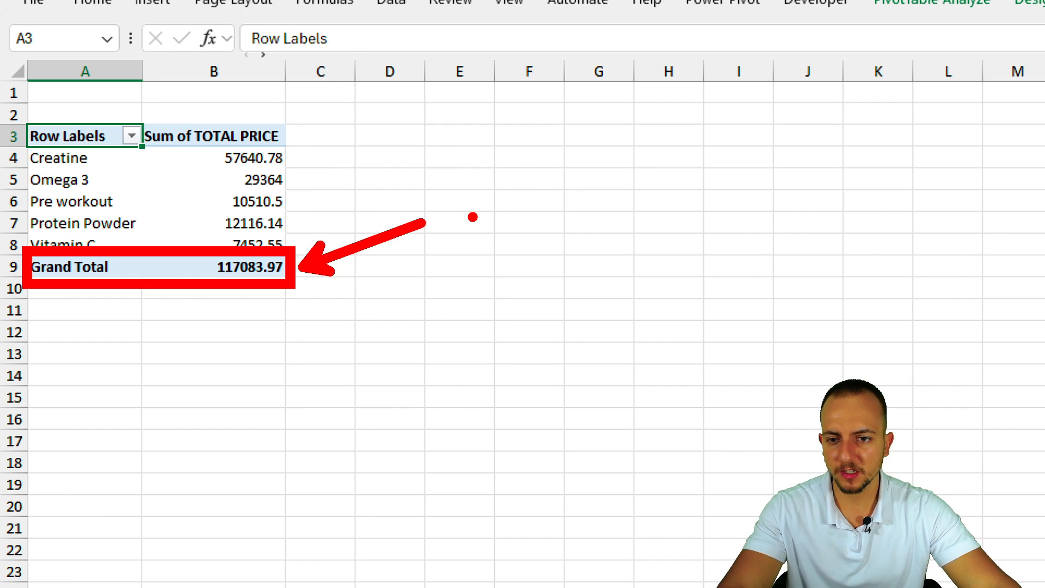
Turn off the PivotTable's grand totals for rows and columns and its autofit of column widths on update
right_click(198, 215)
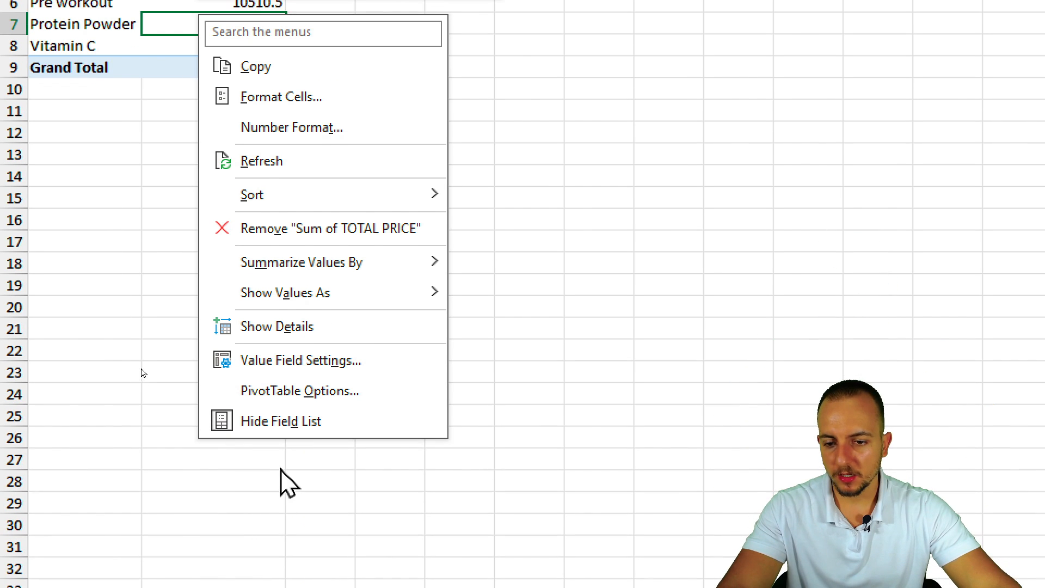
click(268, 393)
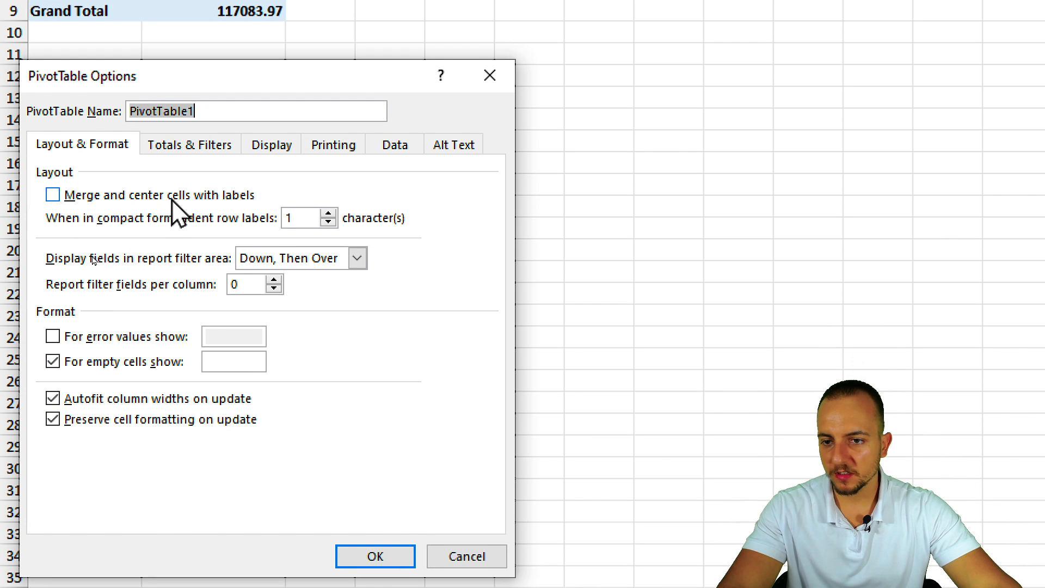
click(185, 152)
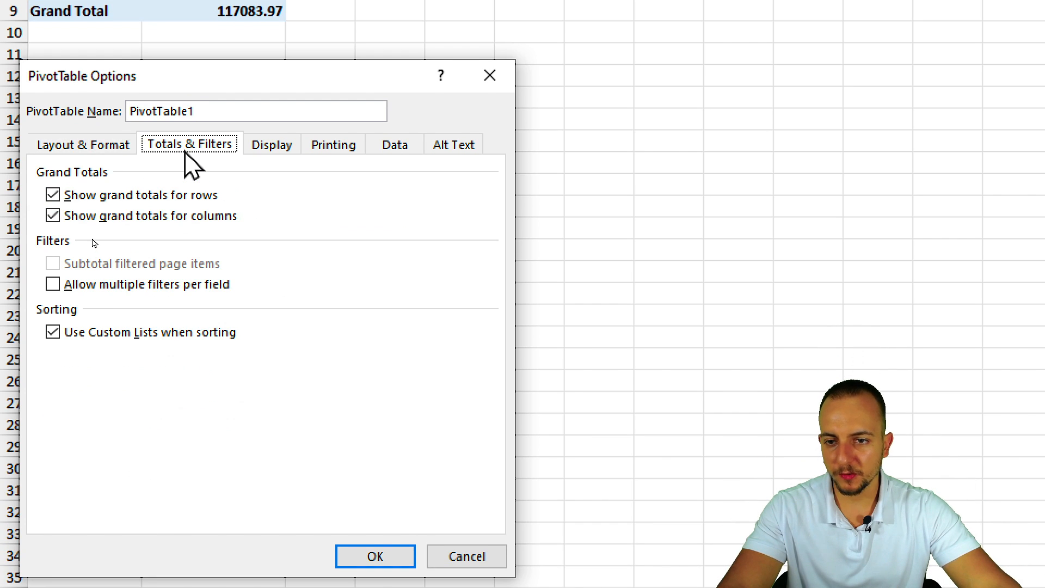
click(98, 197)
click(111, 217)
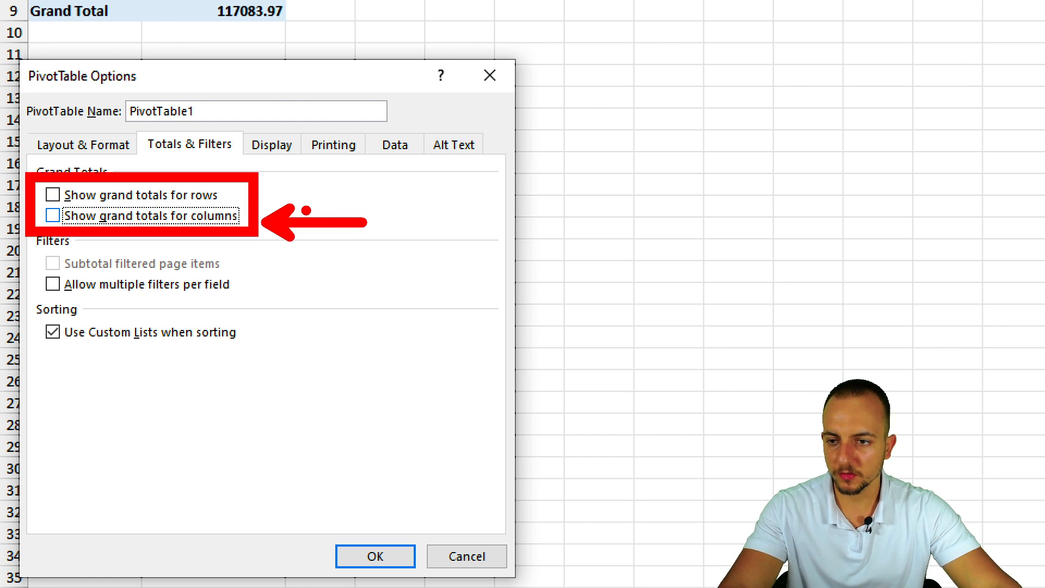
click(100, 153)
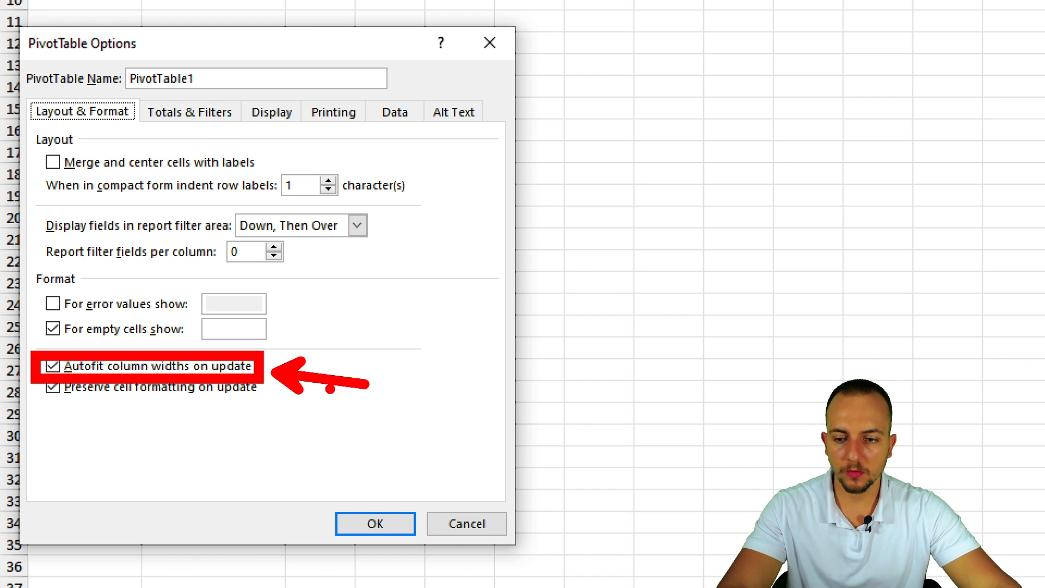
click(52, 365)
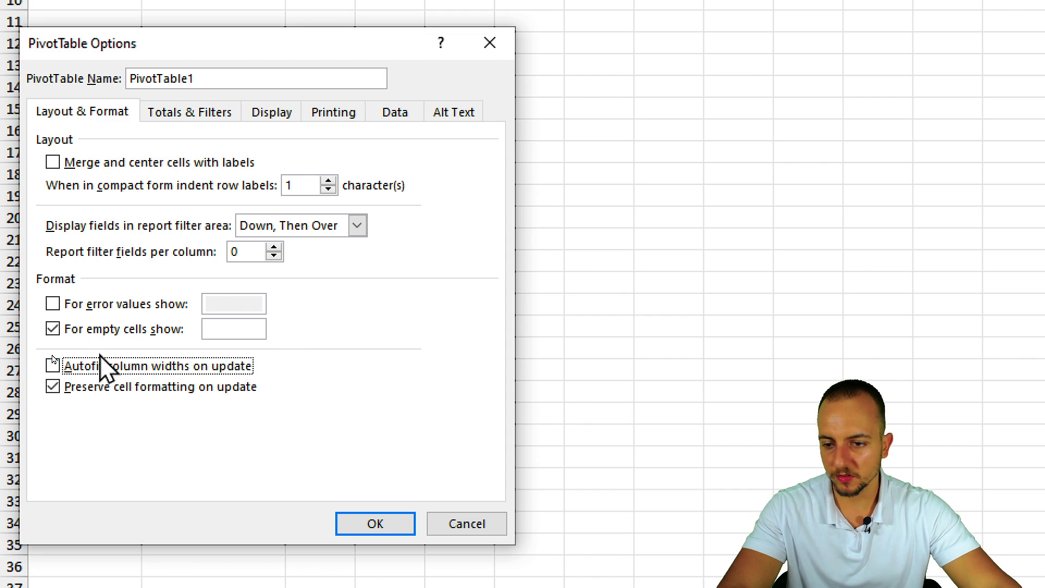
click(366, 528)
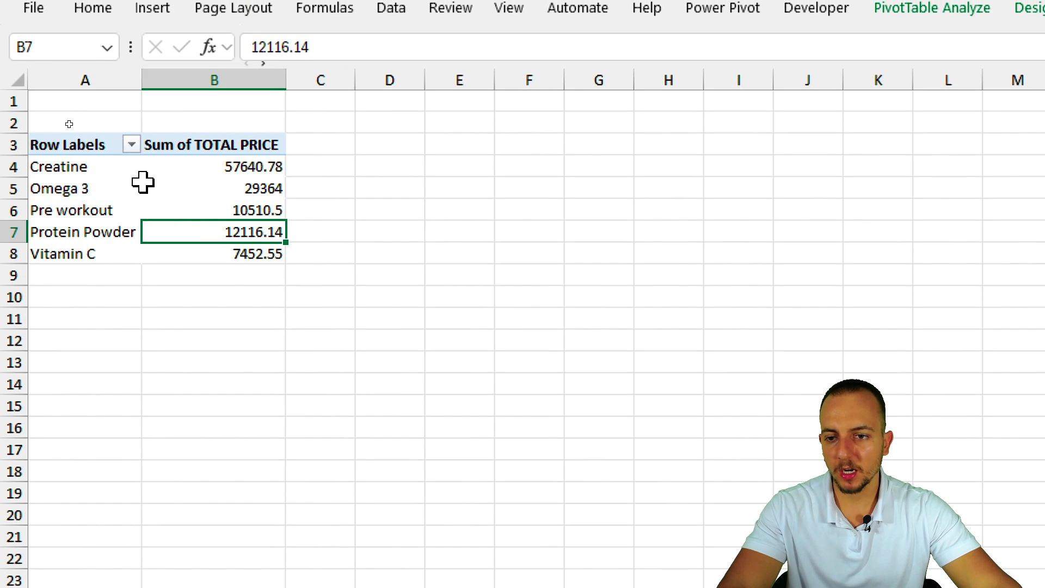
Format the PivotTable's TOTAL PRICE sums in B4:B8 as dollar accounting values
drag(234, 169, 240, 253)
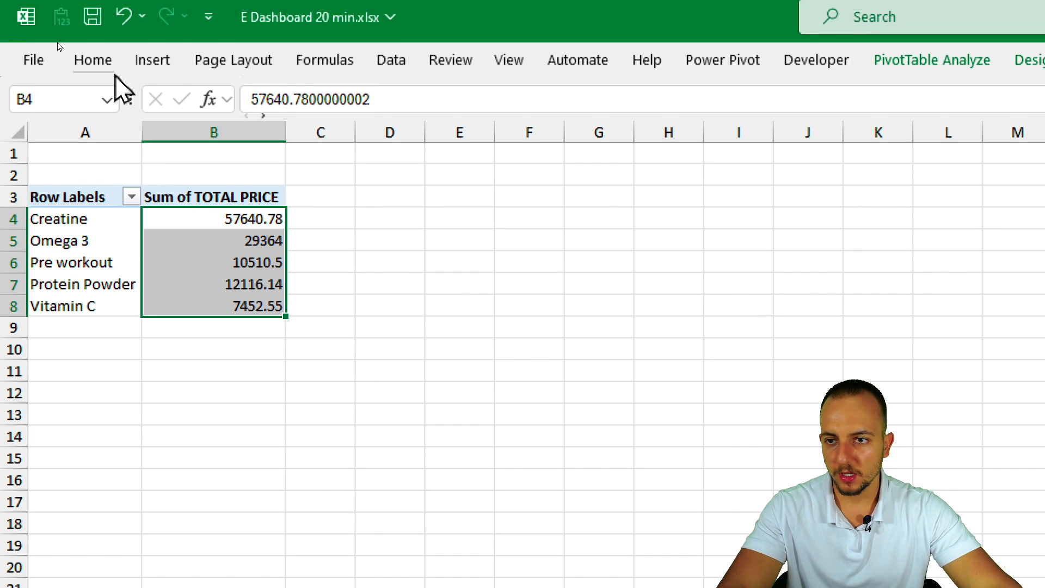
click(92, 8)
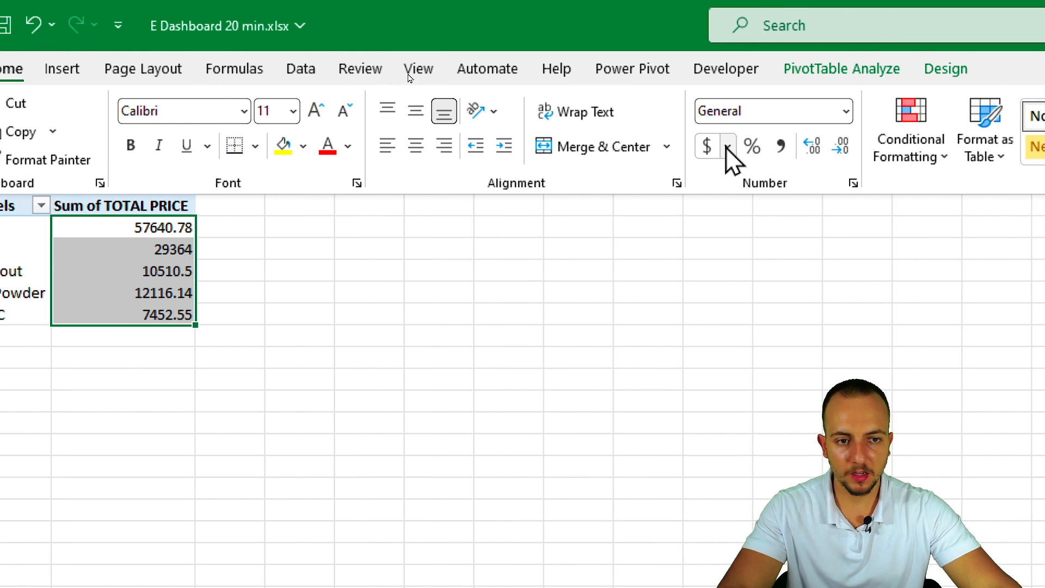
click(709, 146)
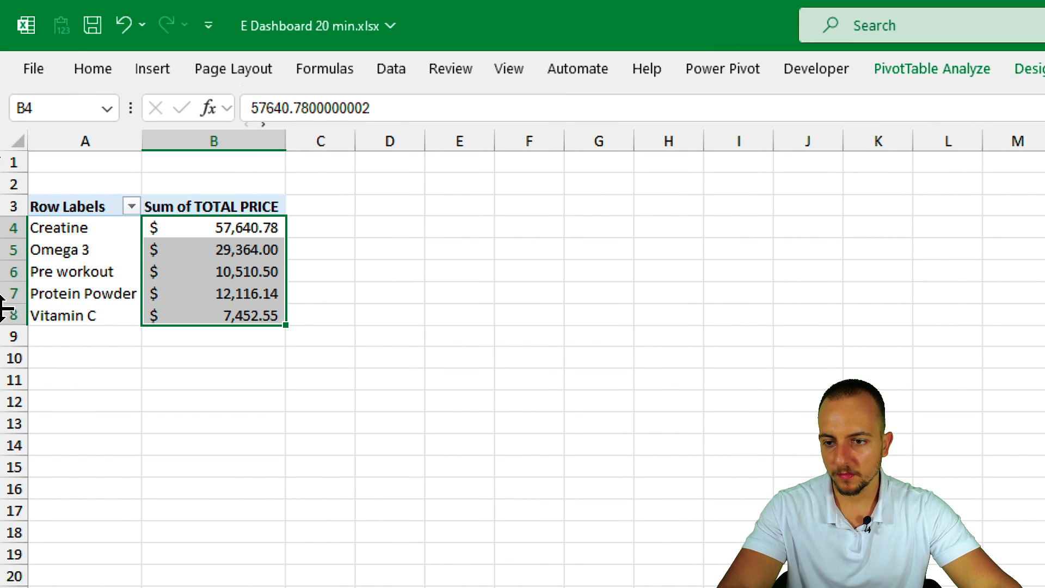
click(16, 380)
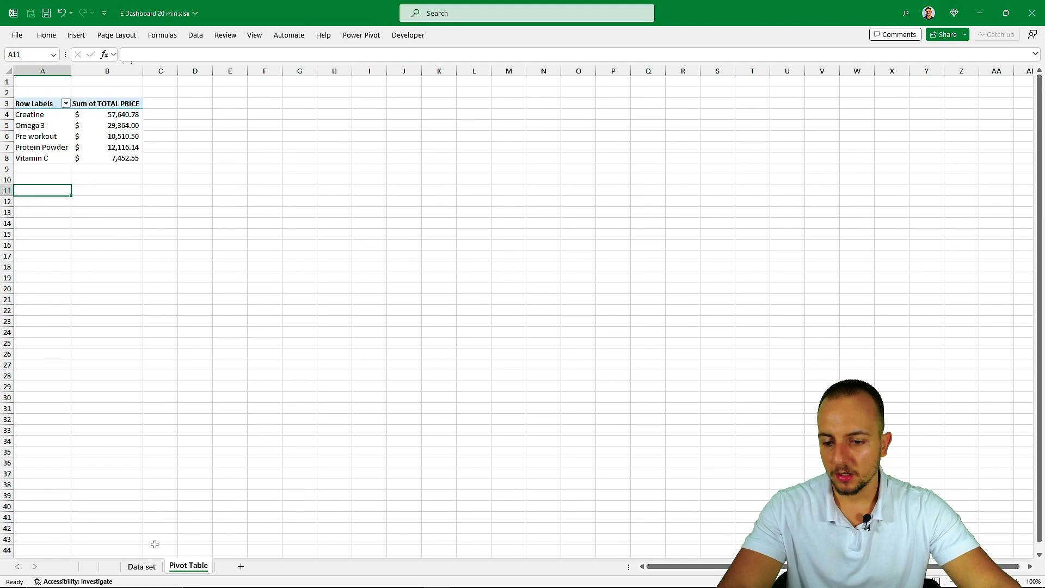
Duplicate the product PivotTable in A3:B8 on the Pivot Table sheet, placing the copy at cell A11
click(141, 566)
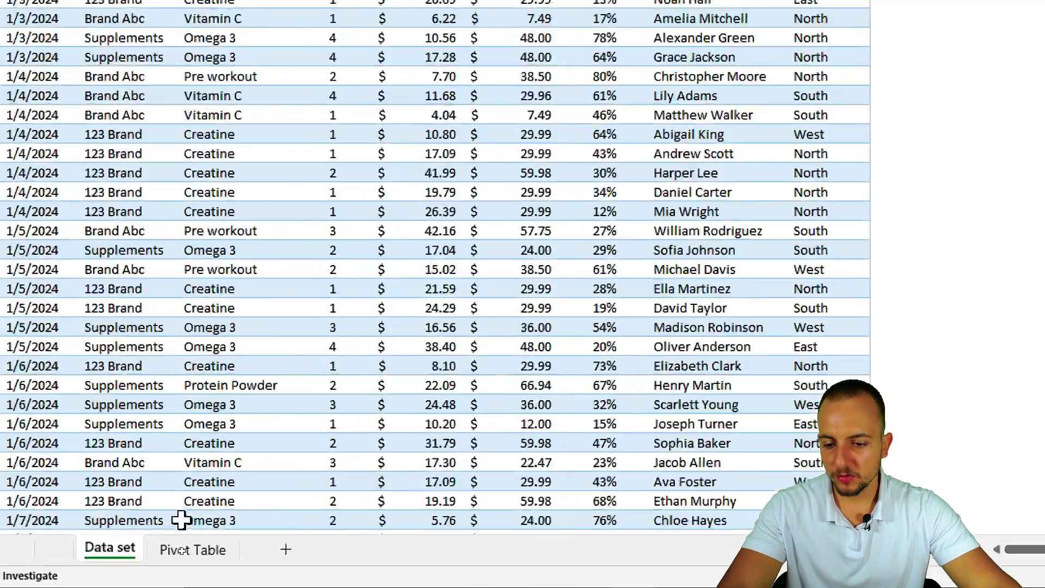
click(185, 567)
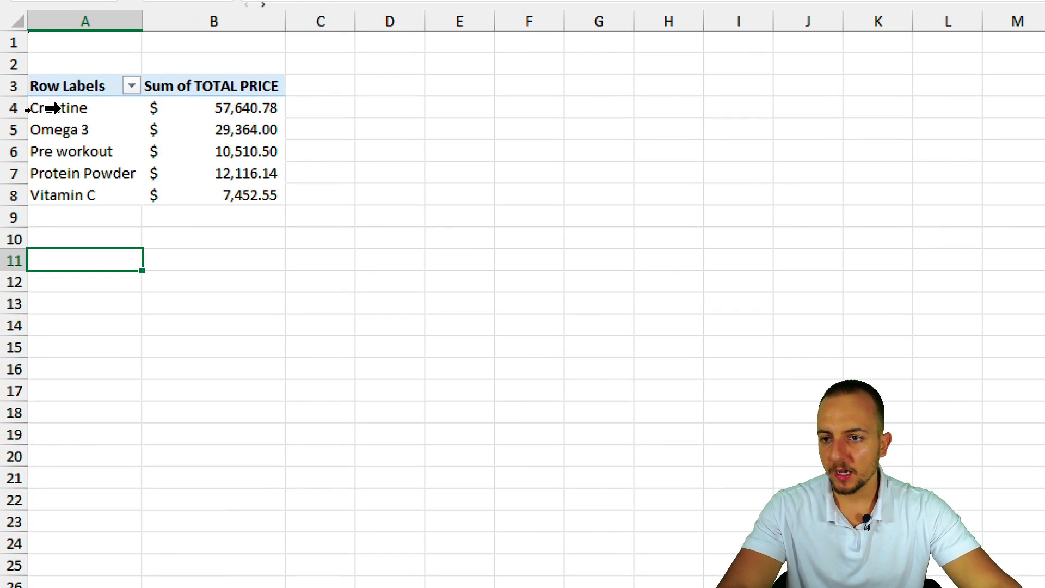
drag(60, 85, 182, 190)
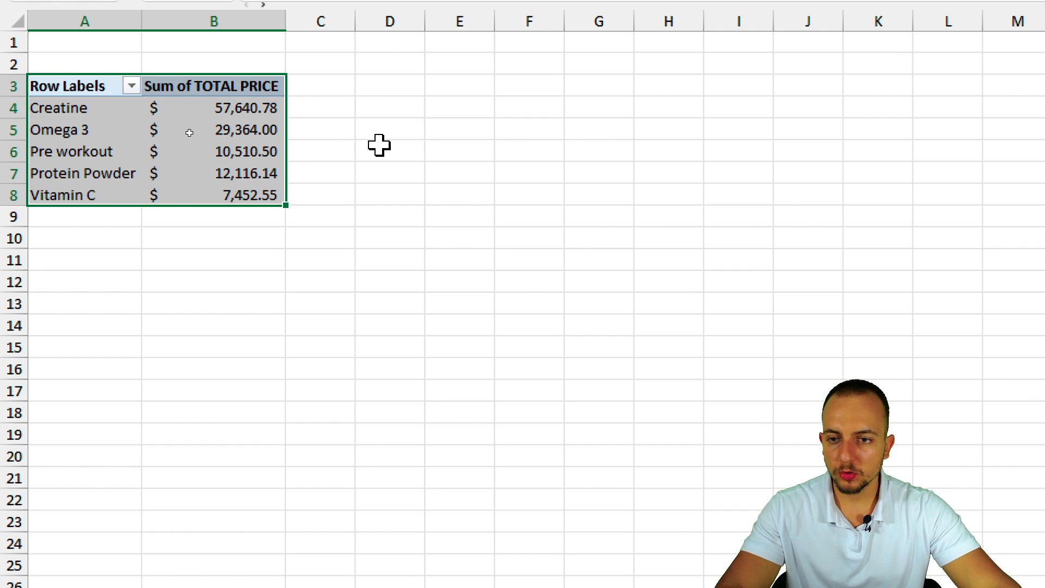
key(ctrl+c)
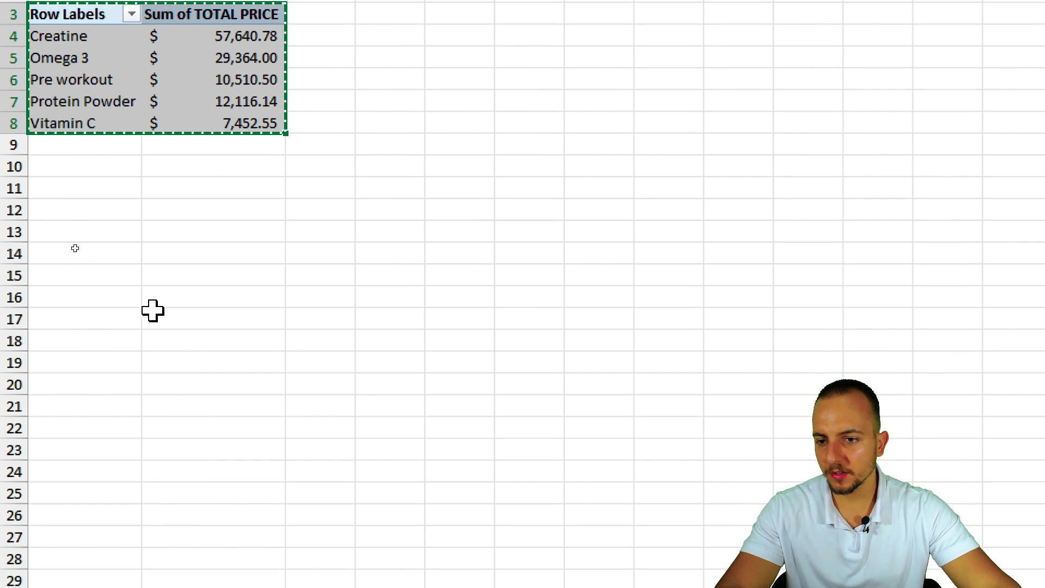
click(115, 191)
key(ctrl+v)
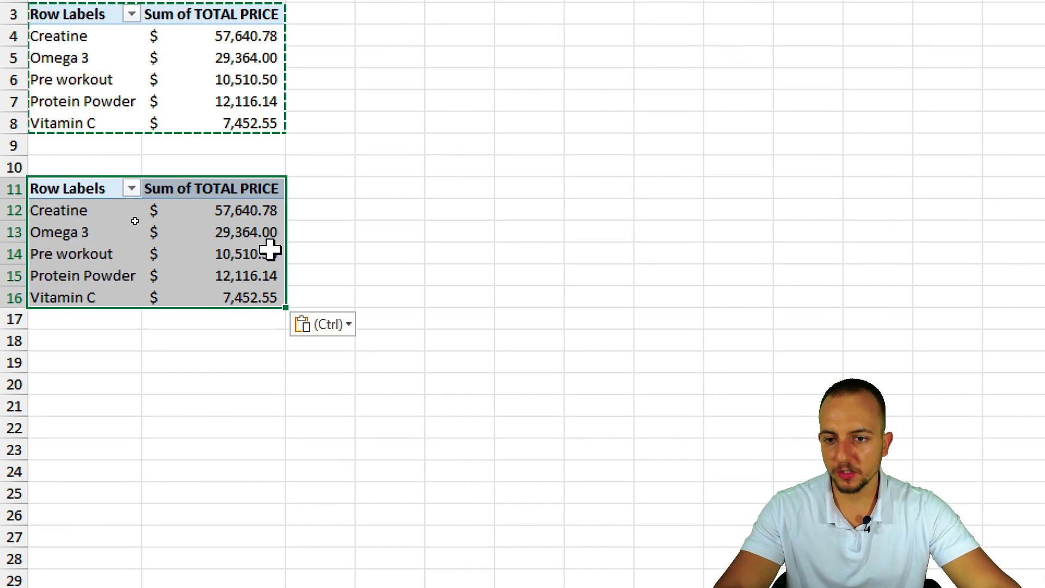
Remove Sum of TOTAL PRICE from the values of the copied PivotTable at A11
click(246, 252)
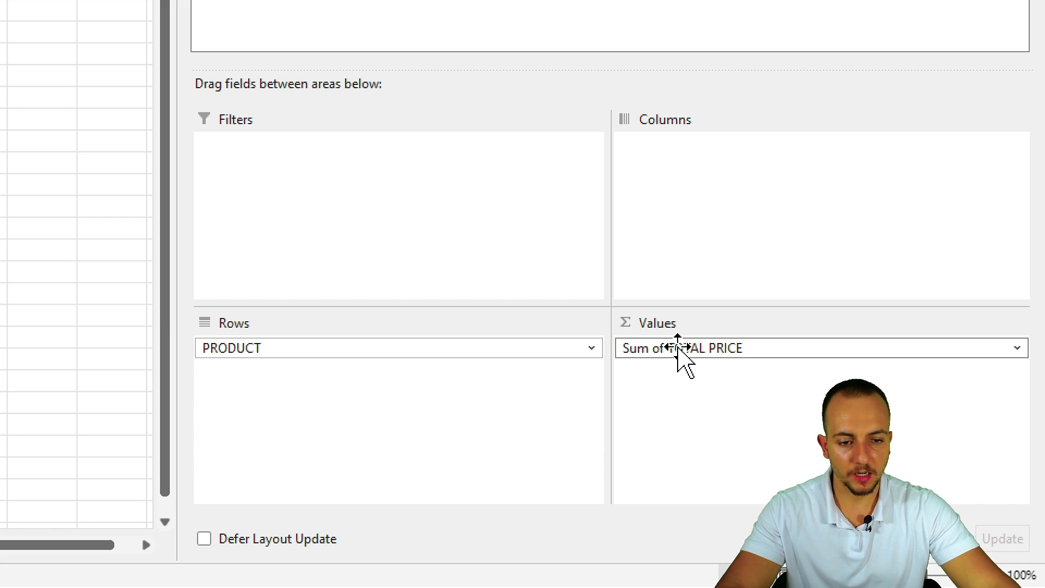
click(678, 347)
click(882, 296)
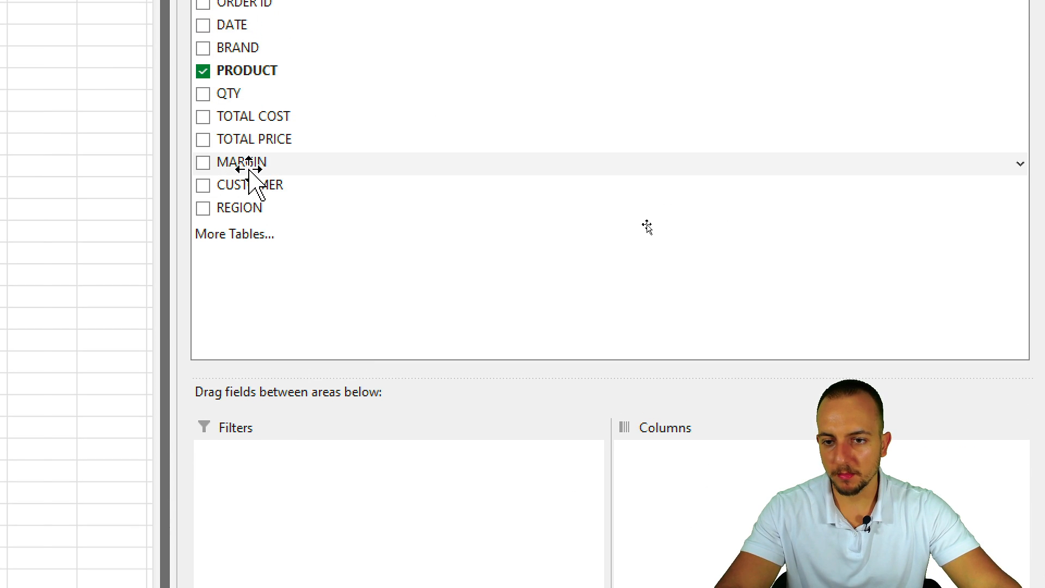
Add MARGIN to the values of the copied product PivotTable at A11
drag(247, 88, 359, 93)
drag(359, 171, 708, 587)
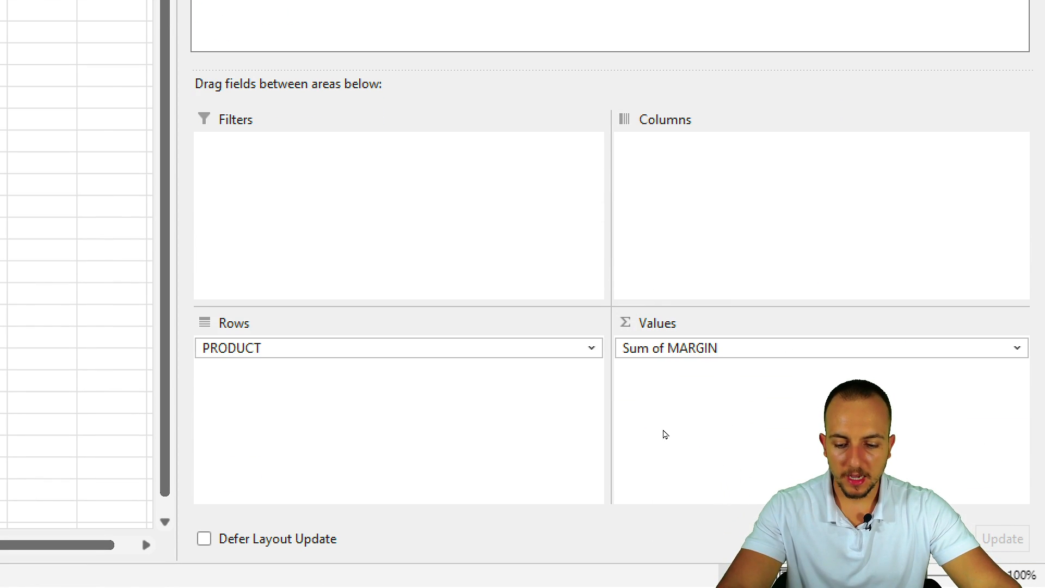
drag(587, 290, 744, 376)
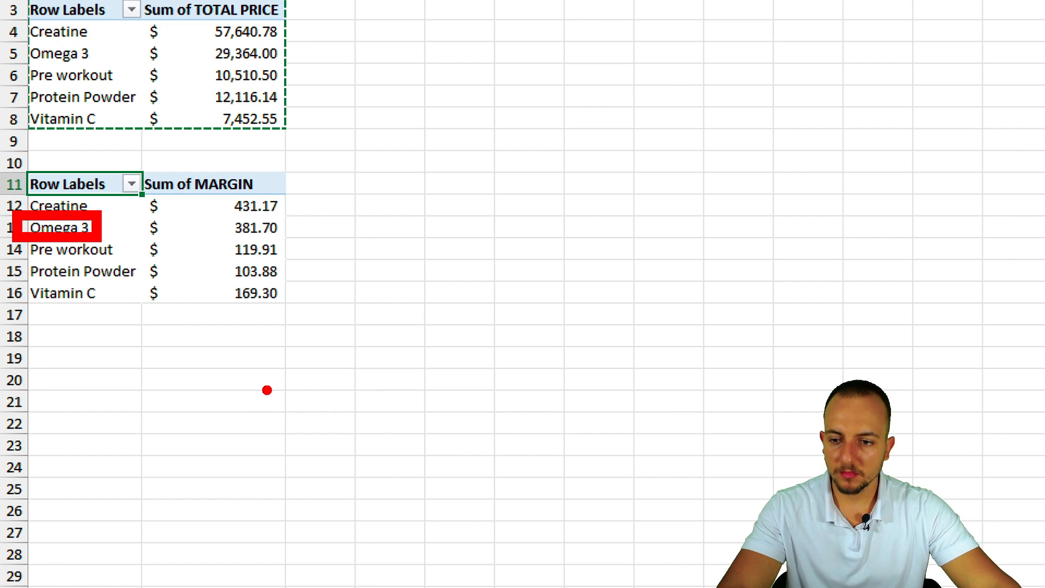
mouse_move(178, 382)
mouse_down()
mouse_move(174, 430)
mouse_move(132, 462)
mouse_up()
click(226, 398)
drag(256, 384, 223, 458)
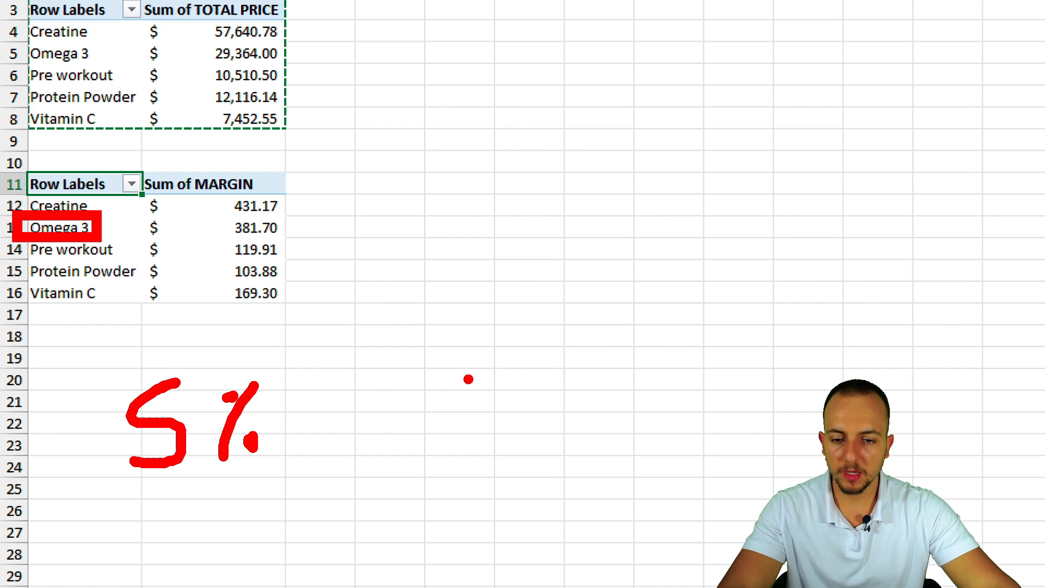
mouse_move(468, 379)
mouse_down()
mouse_move(560, 400)
mouse_move(468, 388)
mouse_up()
drag(564, 433, 631, 338)
click(592, 354)
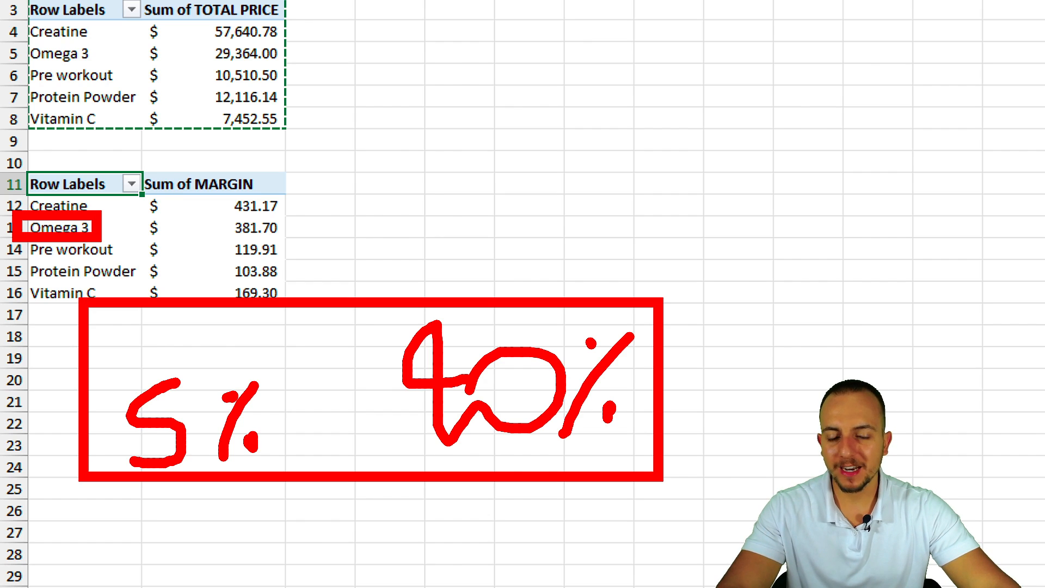
key(Escape)
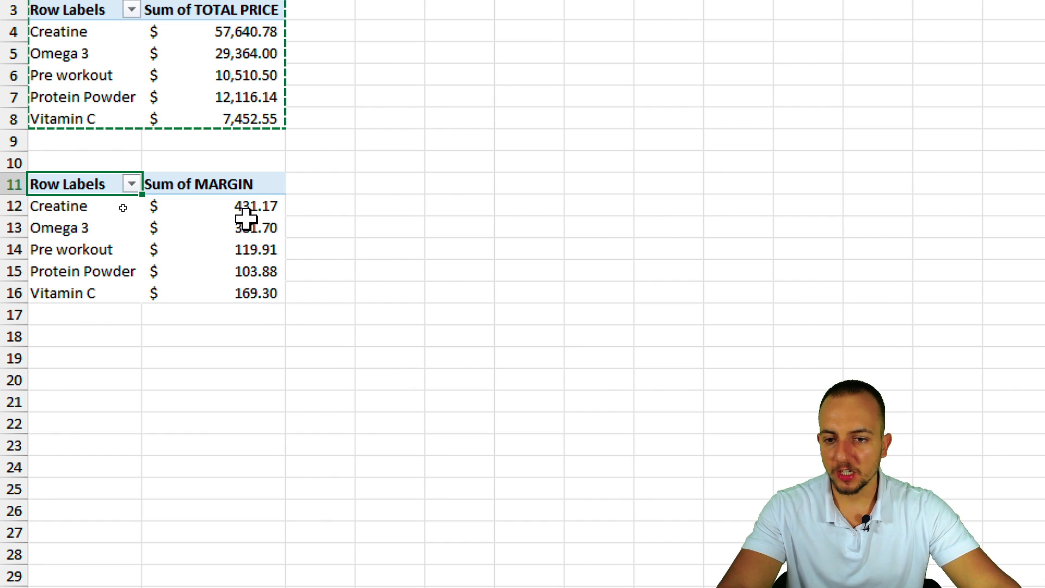
mouse_move(155, 145)
mouse_down()
mouse_move(154, 211)
mouse_move(97, 147)
mouse_up()
key(Escape)
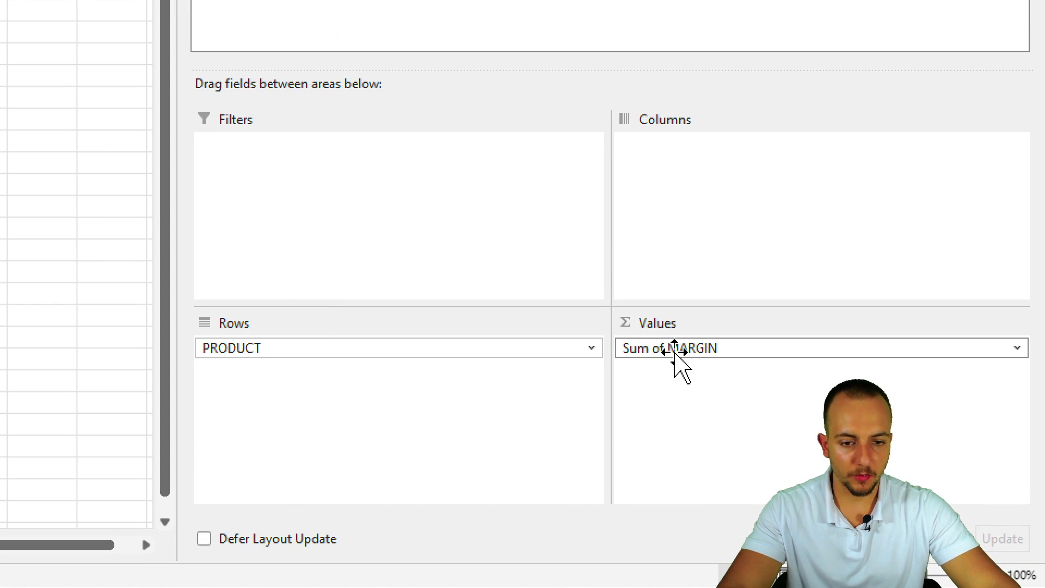
Summarize the MARGIN values of the PivotTable at A11 by Average instead of Sum
click(674, 351)
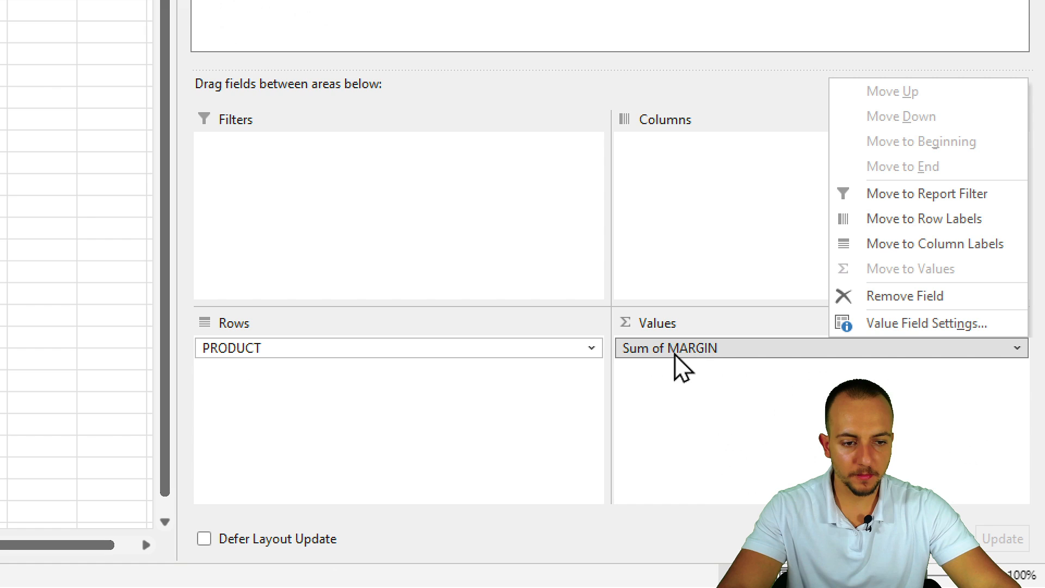
click(886, 321)
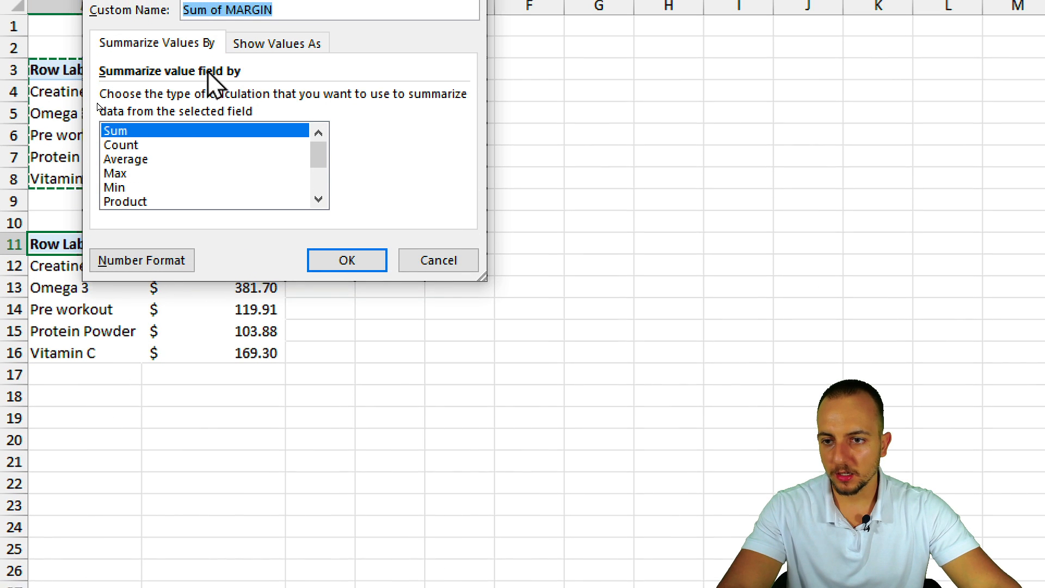
click(143, 159)
click(329, 267)
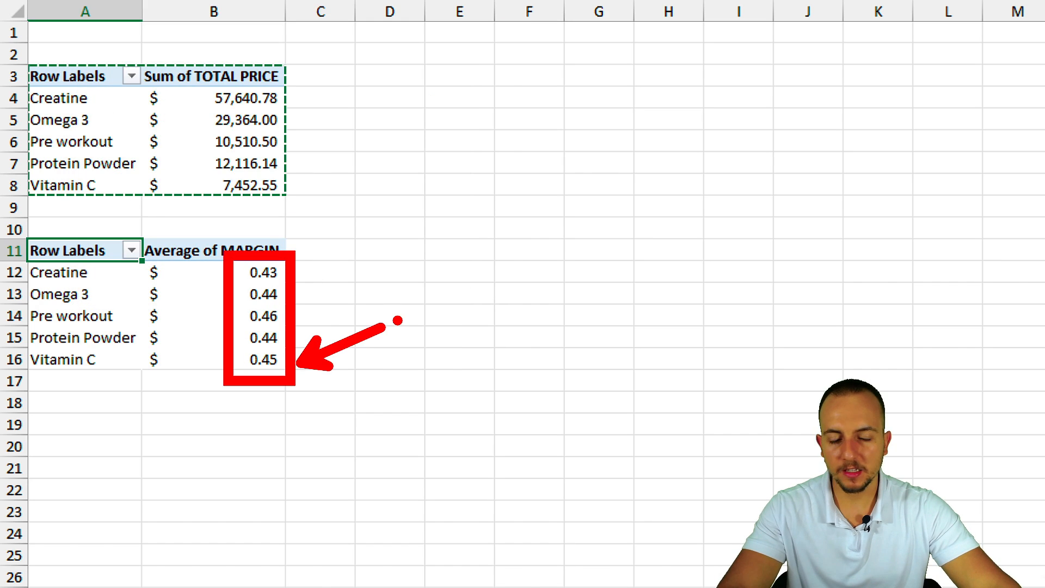
Format the average margins in B12:B16 as percentages
drag(250, 271, 231, 364)
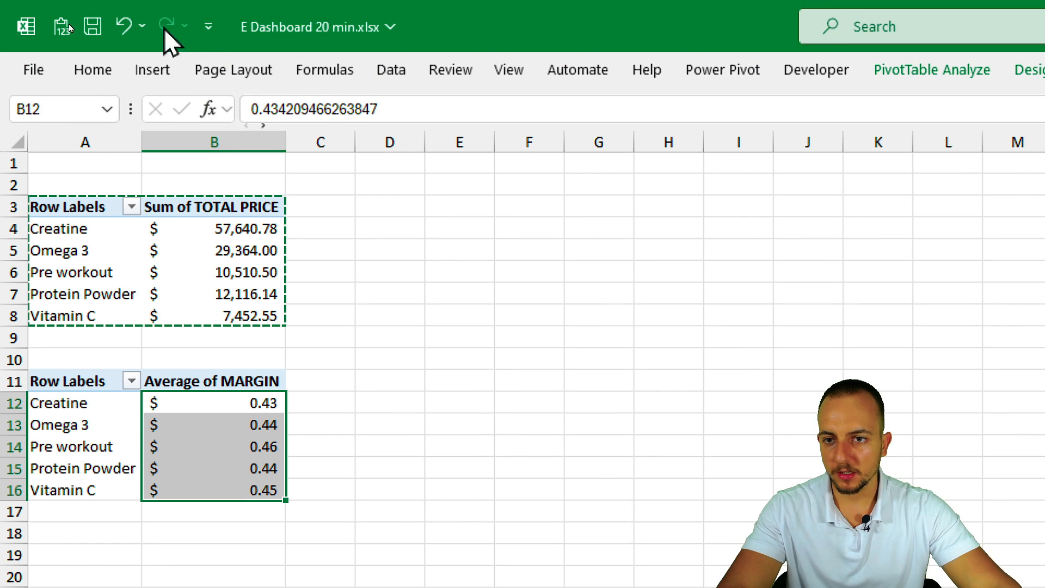
click(92, 70)
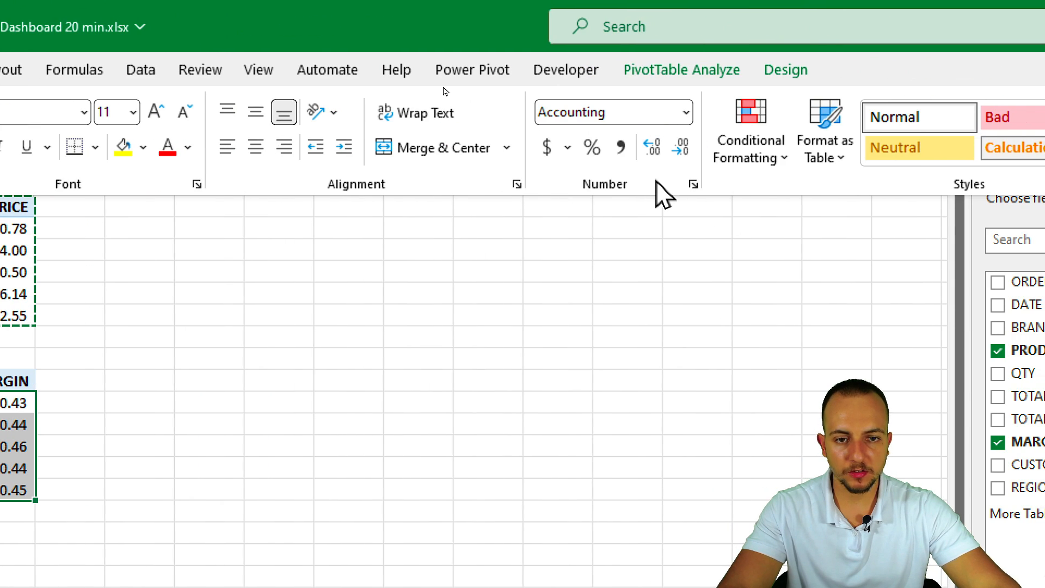
click(591, 147)
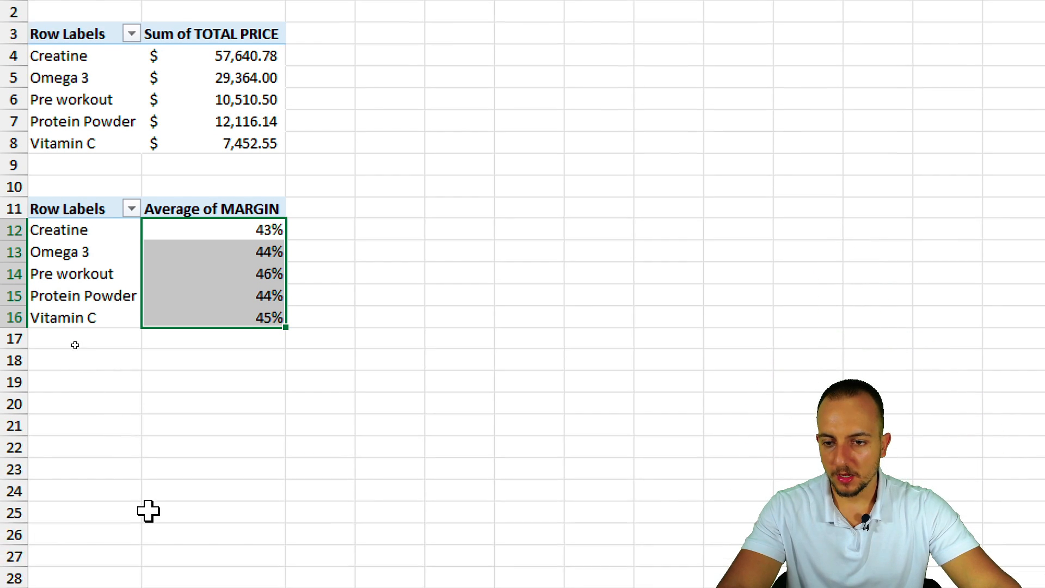
click(200, 557)
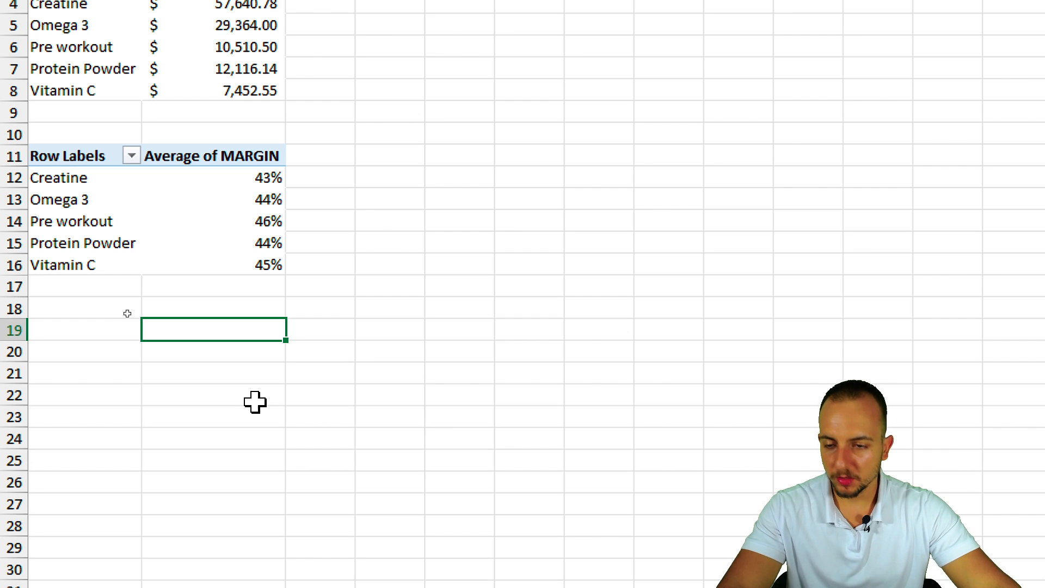
Duplicate the margin PivotTable in A11:B16, placing the copy at cell A19
drag(81, 158, 192, 253)
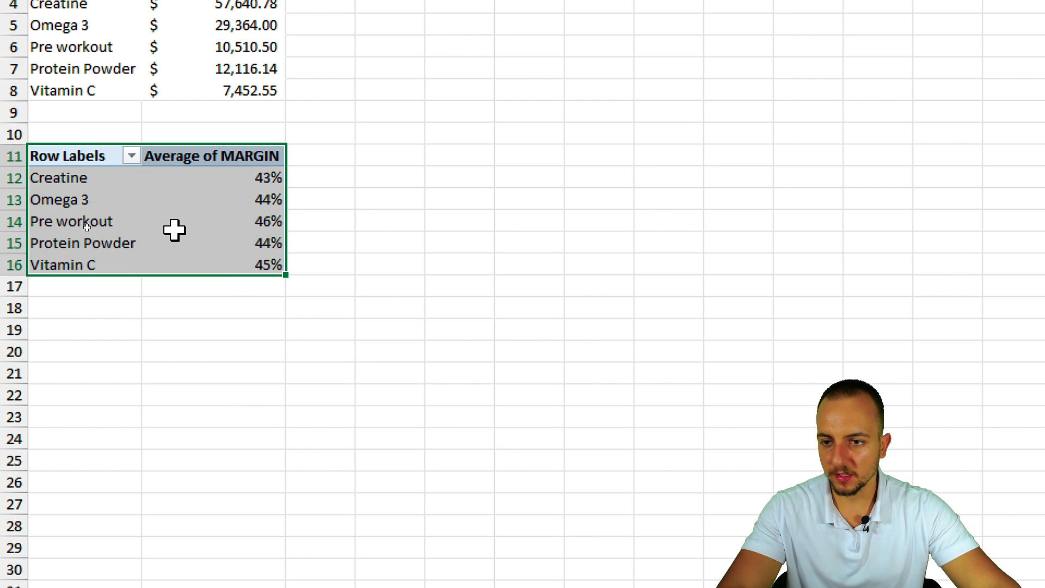
key(ctrl+c)
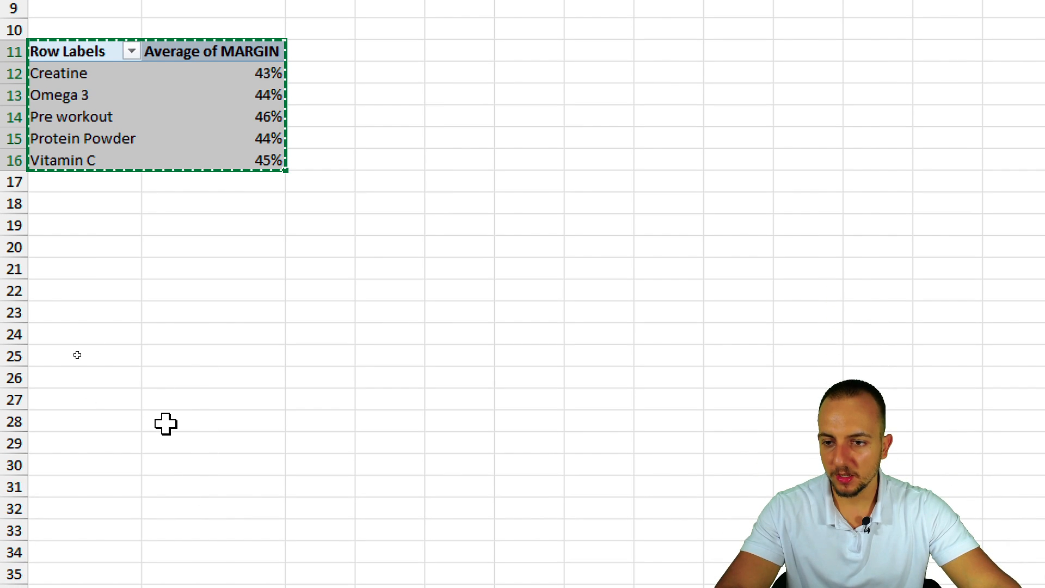
click(109, 330)
key(ctrl+v)
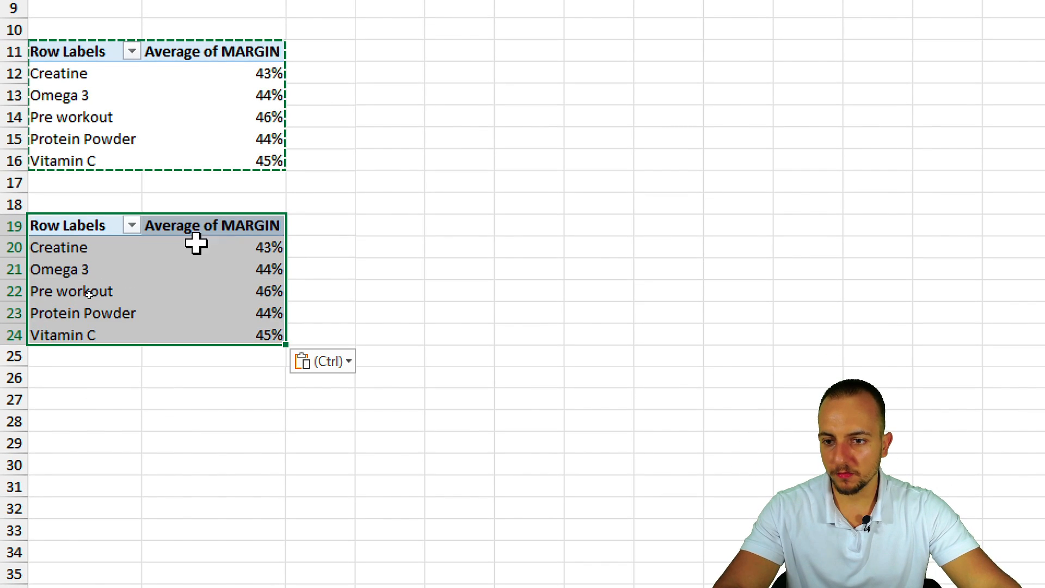
Replace Average of MARGIN with the sum of QTY in the values of the copied PivotTable at A19
click(212, 267)
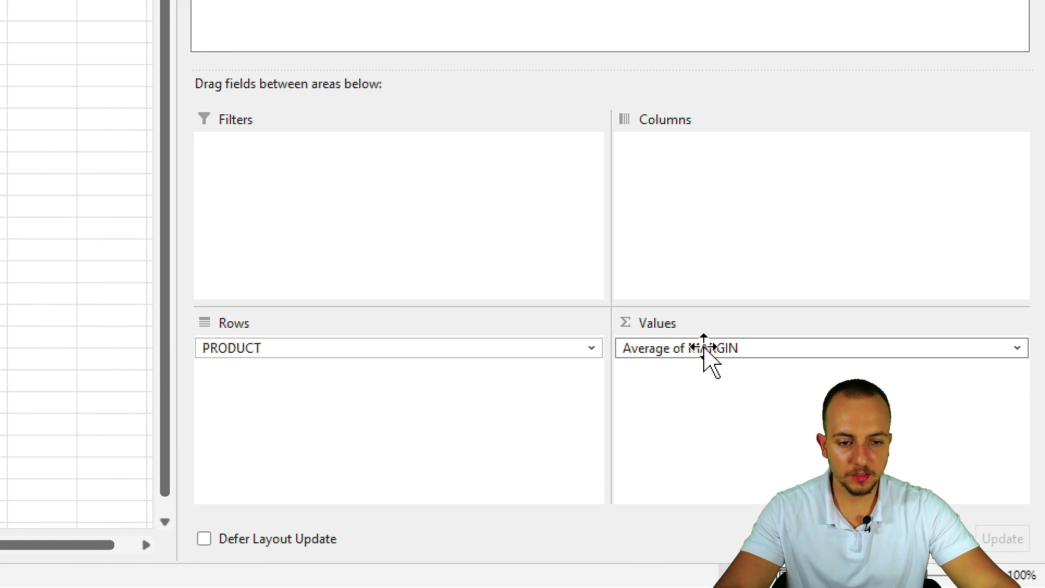
click(704, 351)
click(847, 300)
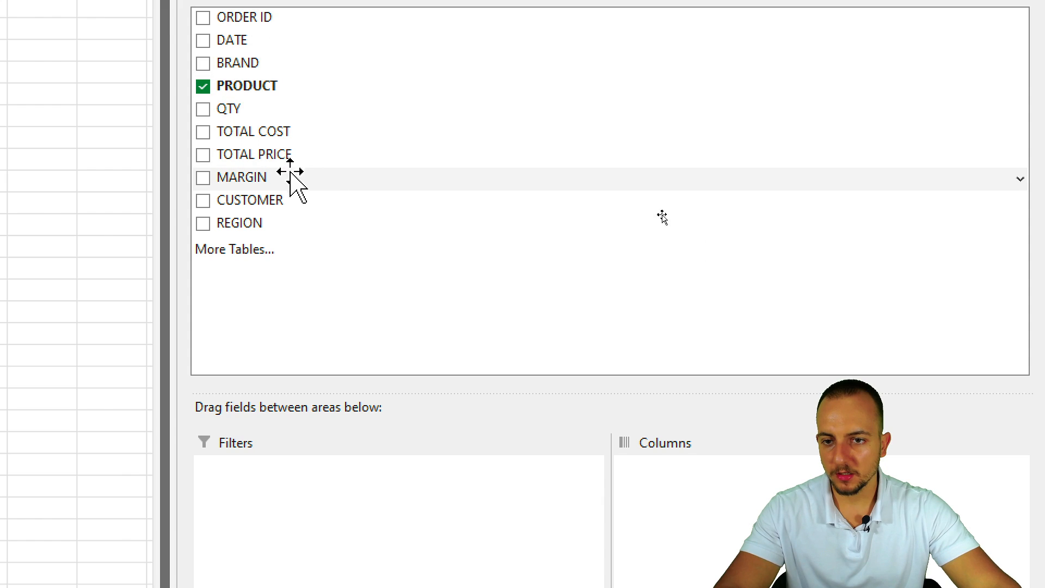
drag(239, 109, 734, 510)
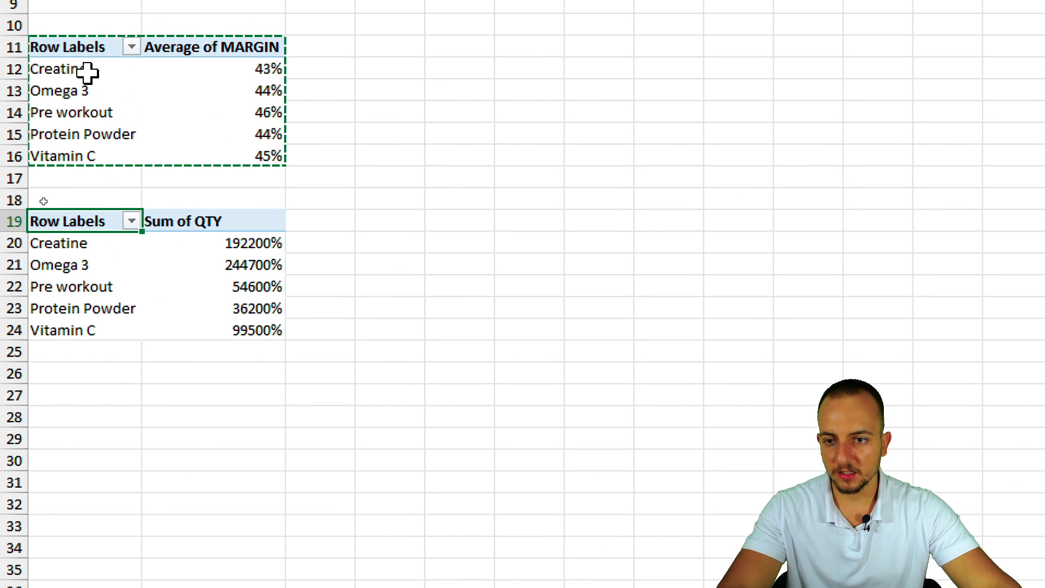
Apply the Number format to the QTY sums in B20:B24
drag(241, 277, 245, 366)
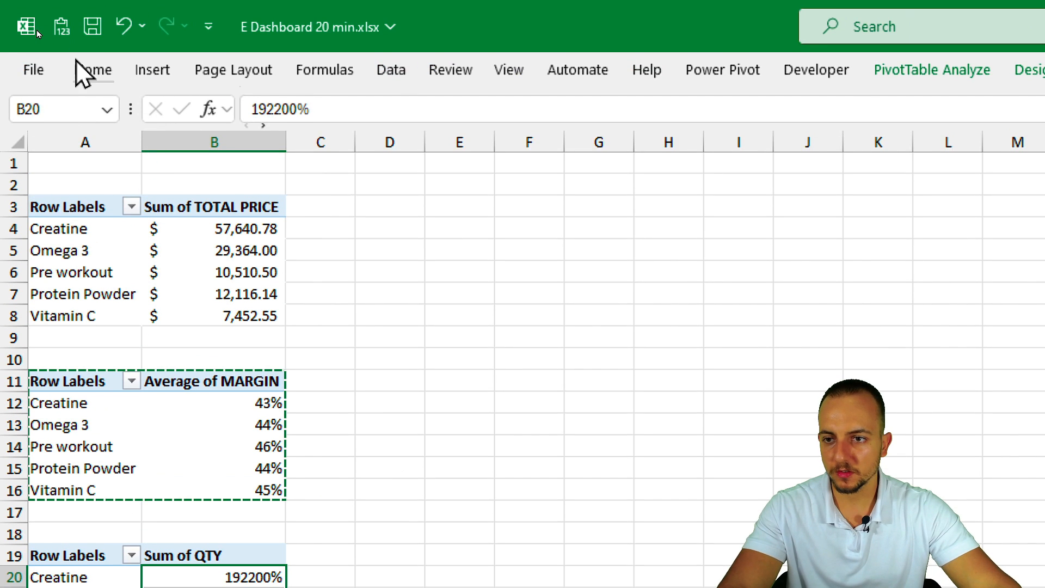
click(77, 61)
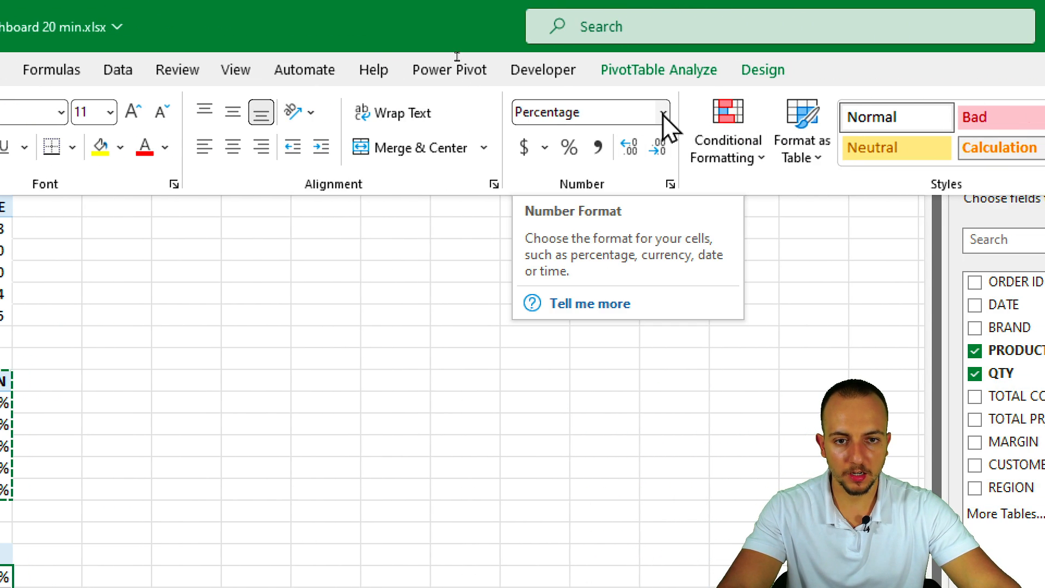
click(665, 112)
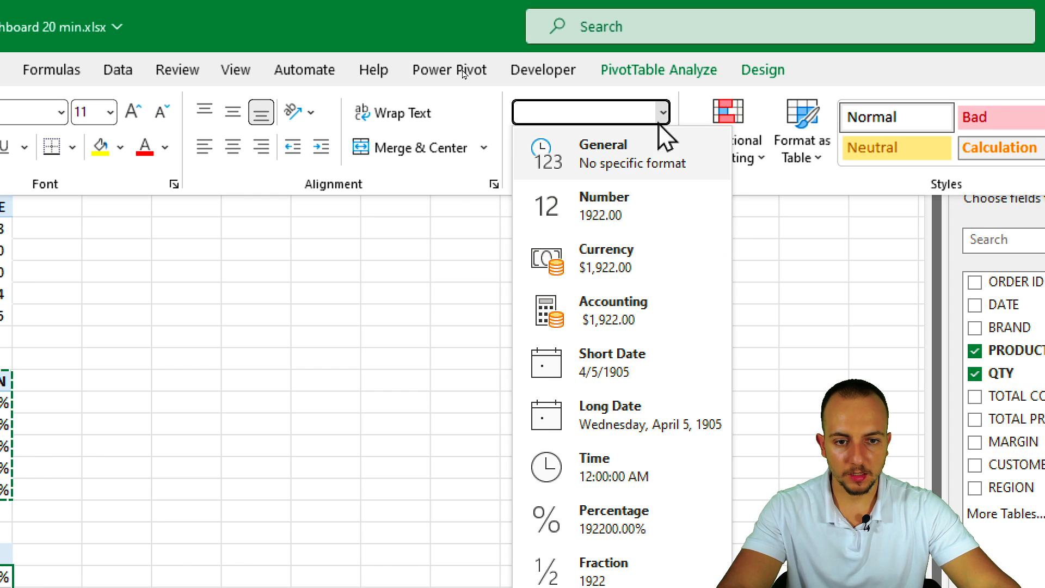
click(625, 221)
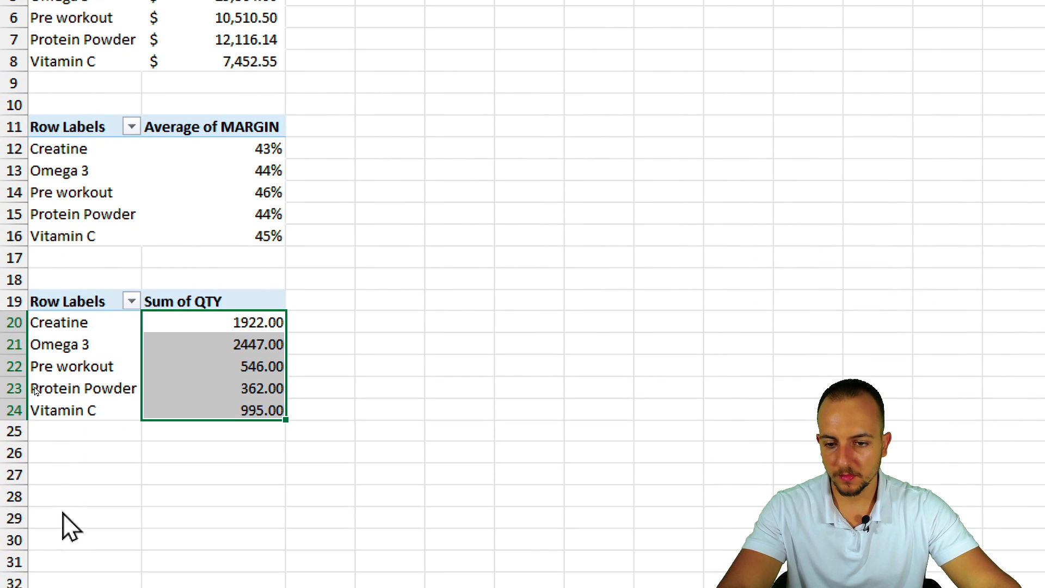
click(195, 403)
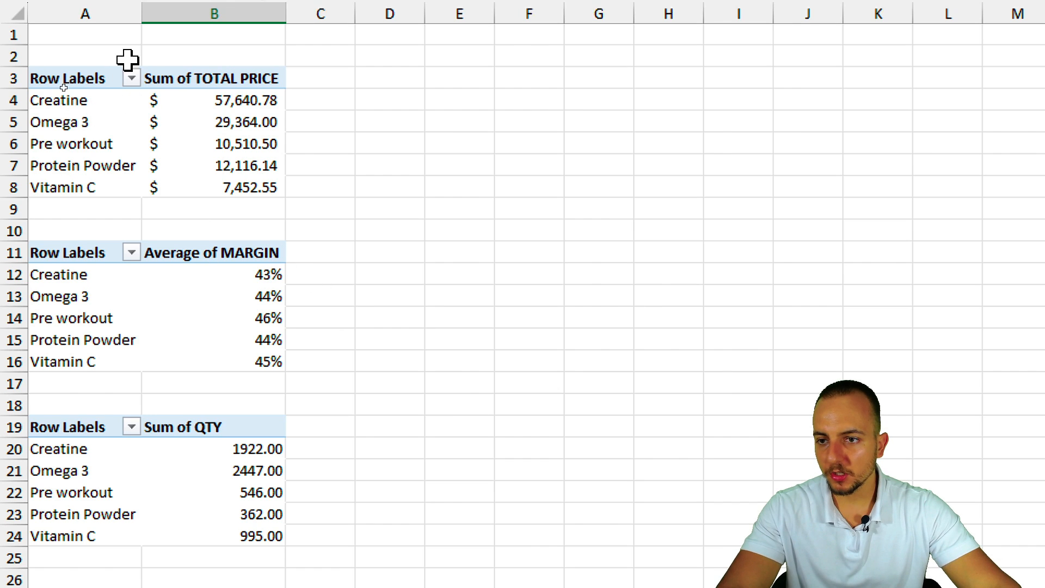
Duplicate the TOTAL PRICE PivotTable in A3:B8, placing the copy at cell D3 with column C left empty between them
drag(67, 64, 176, 160)
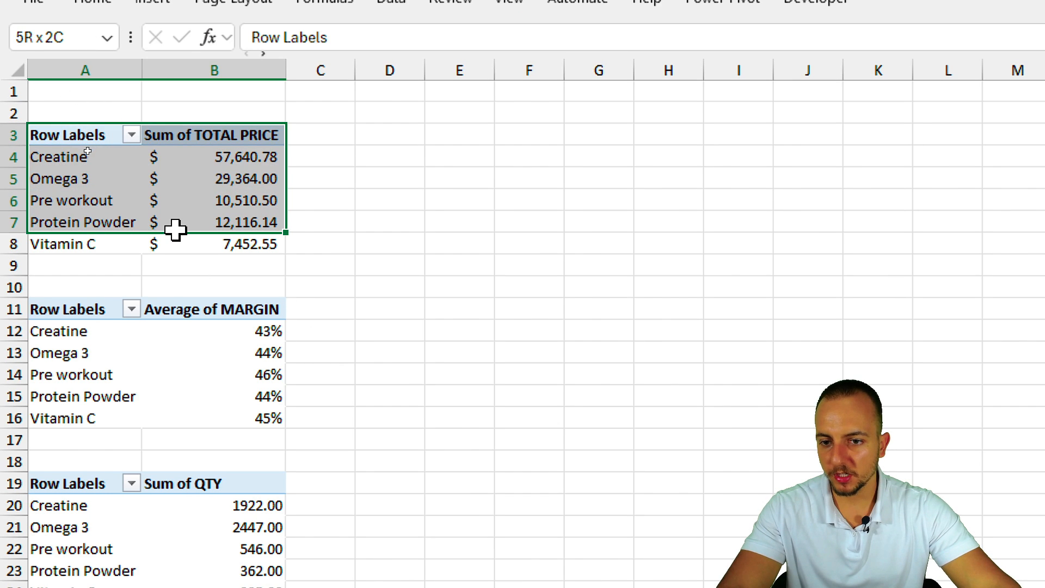
drag(175, 230, 154, 240)
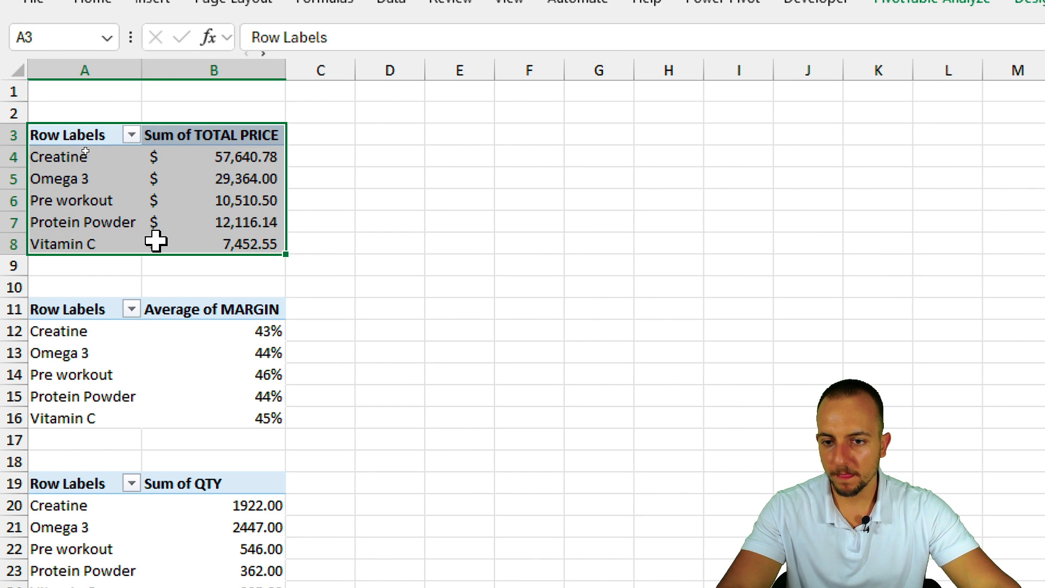
key(ctrl+c)
click(317, 69)
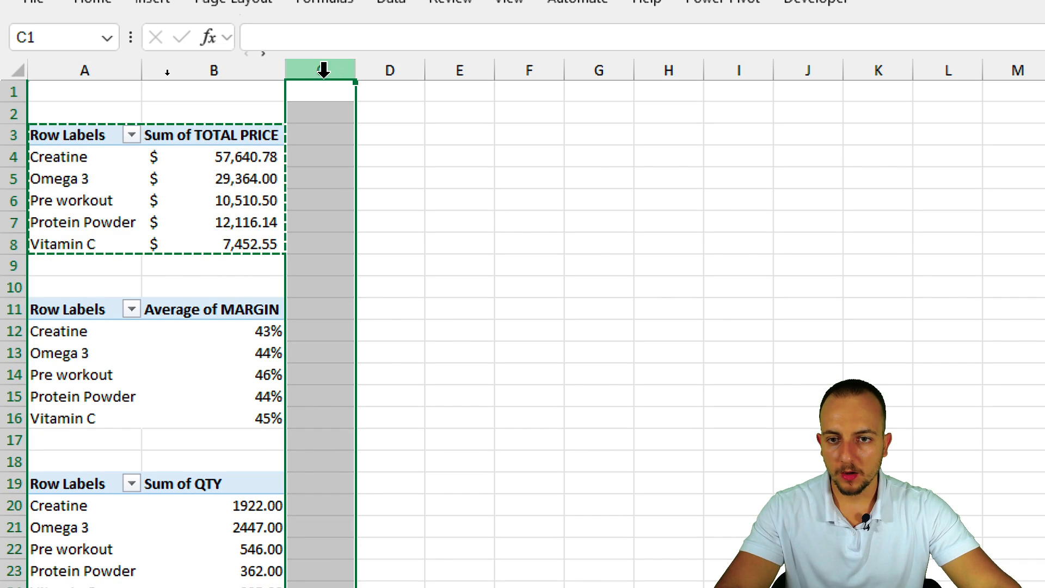
click(406, 134)
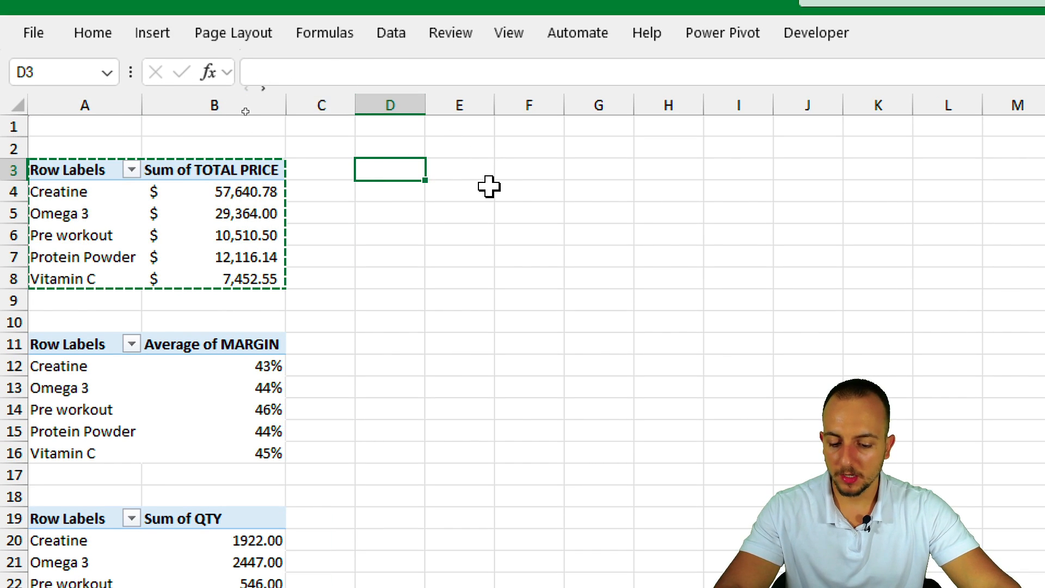
key(ctrl+v)
drag(397, 168, 463, 260)
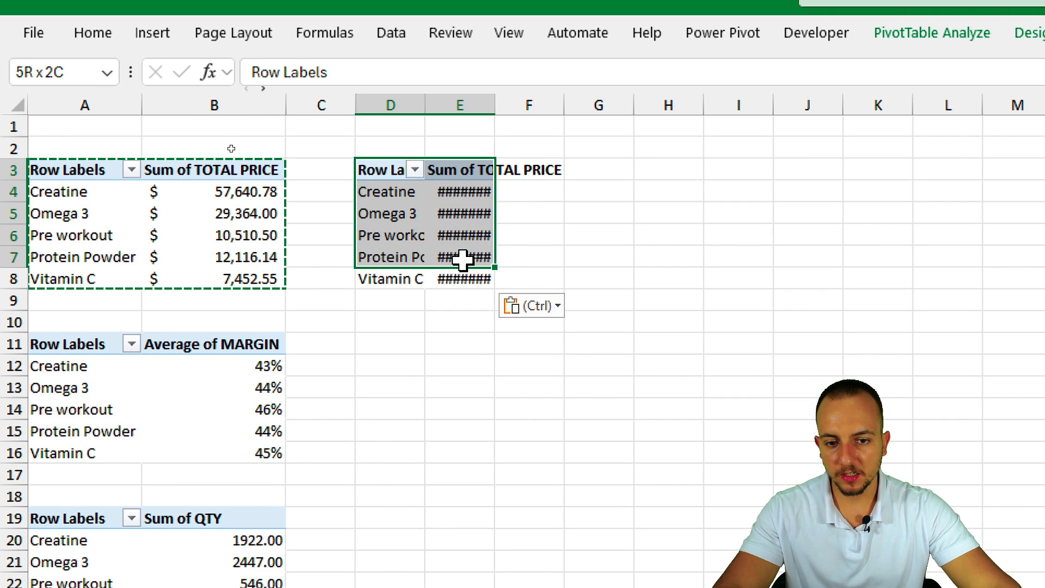
Replace PRODUCT with DATE in the rows of the copied PivotTable at D3
click(474, 198)
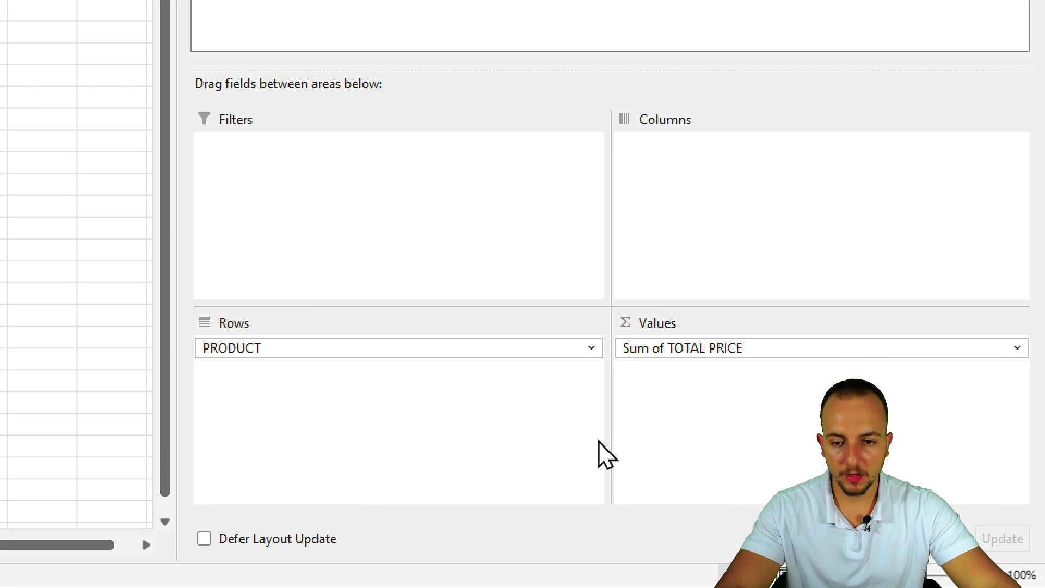
click(364, 348)
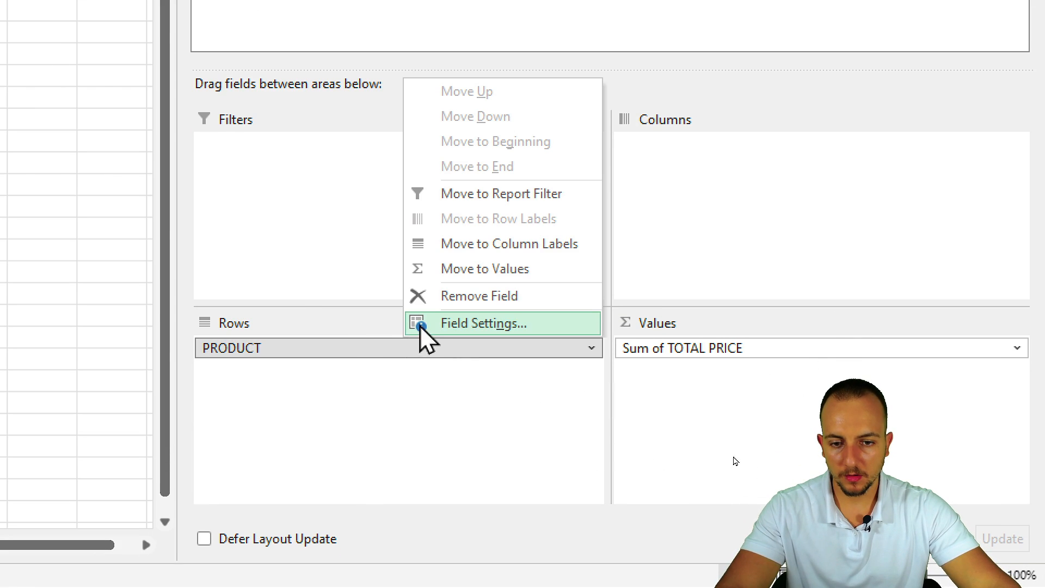
click(492, 299)
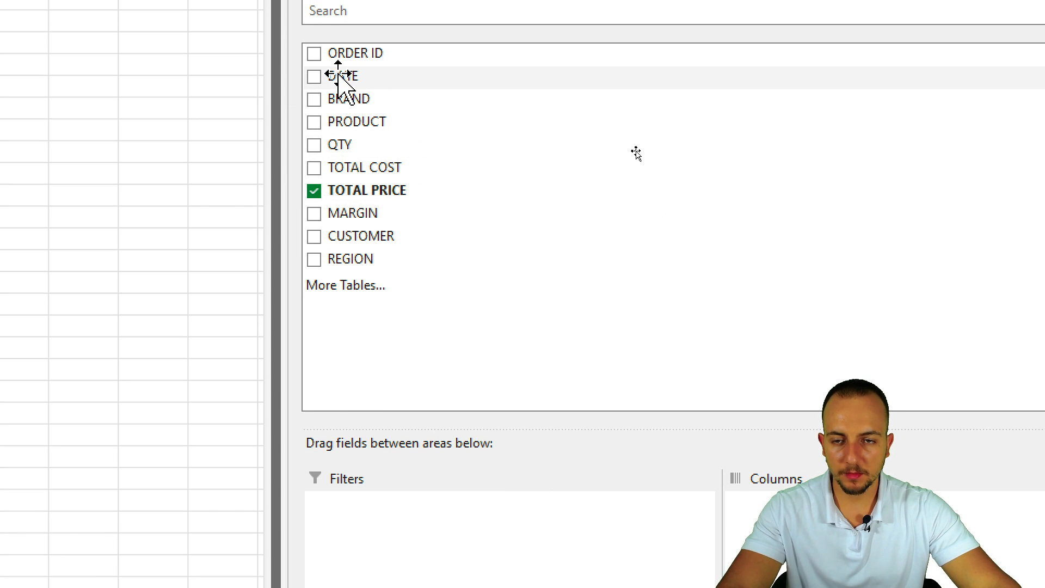
drag(340, 76, 434, 438)
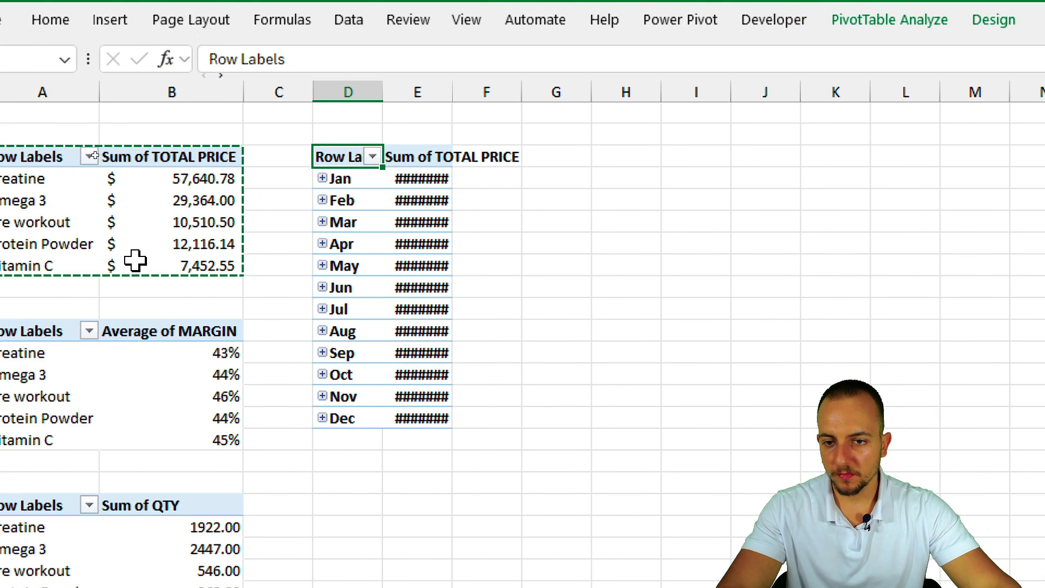
Expand the Jan group and its 1-Jan entry in the date PivotTable at D3 to examine the levels beneath
click(323, 178)
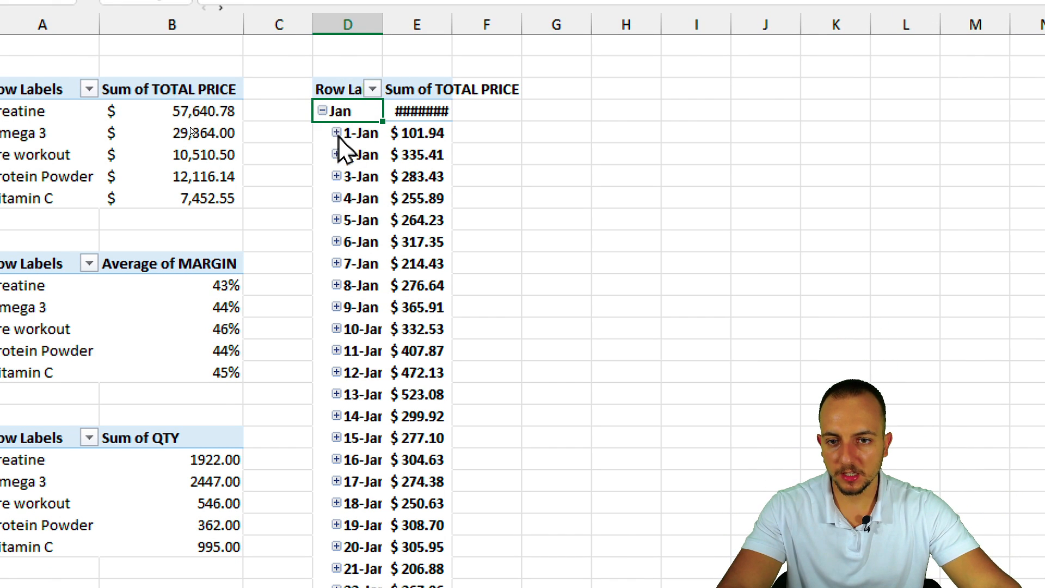
click(336, 133)
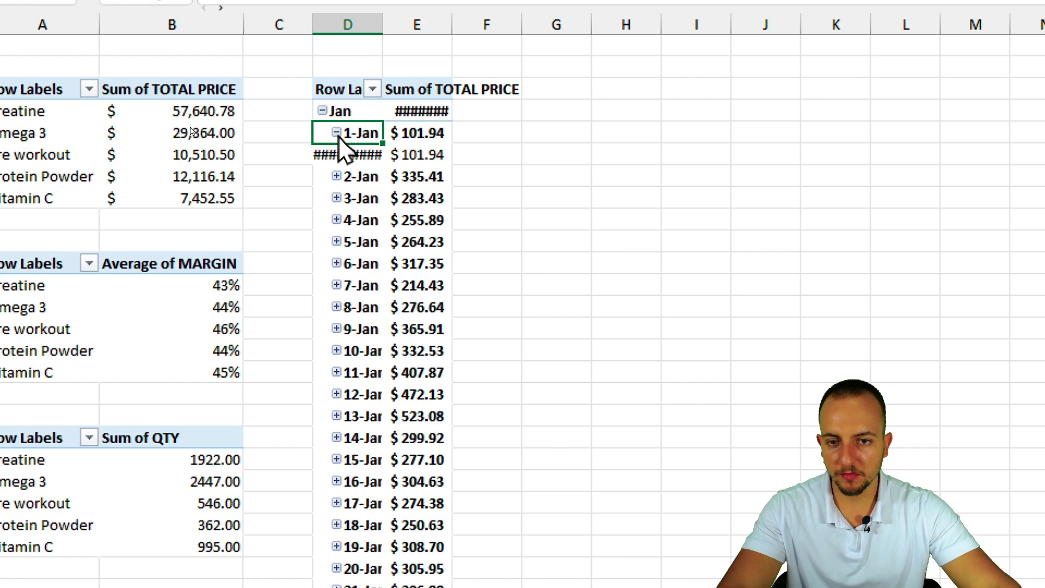
Remove Days (DATE) and DATE from the rows of the PivotTable at D3, keeping only Months (DATE)
click(336, 176)
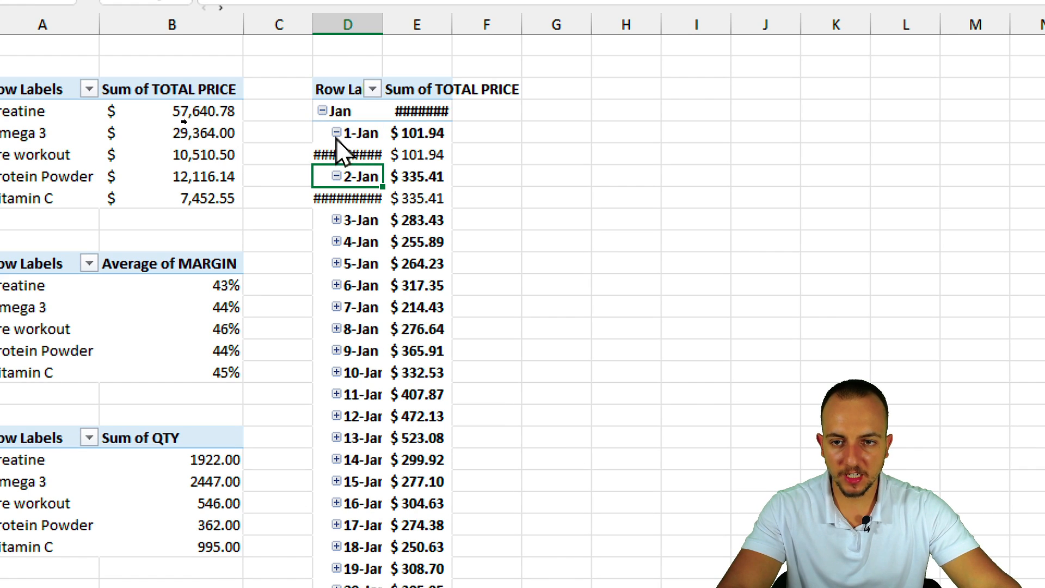
click(326, 111)
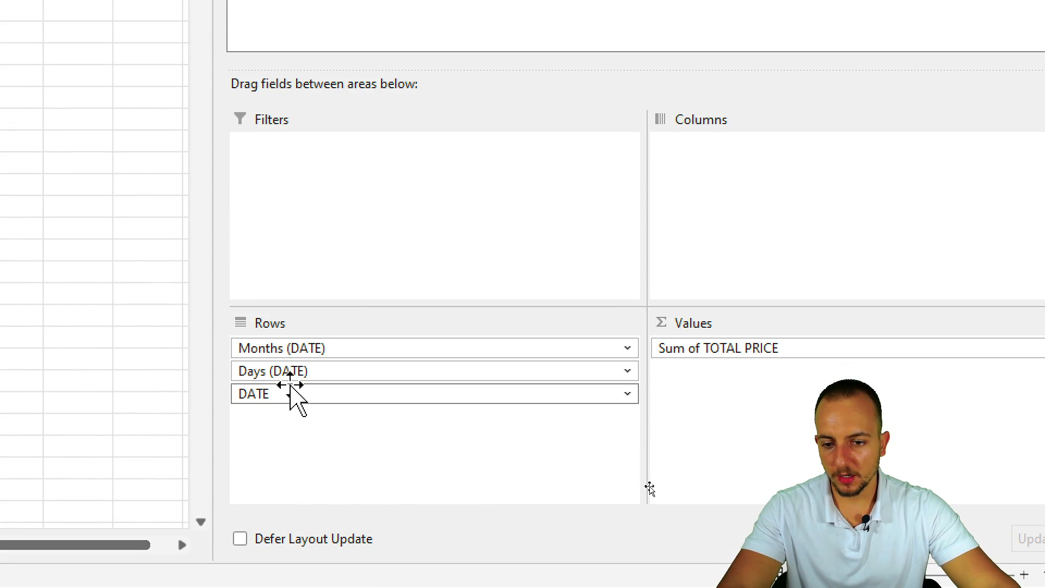
click(321, 371)
click(491, 321)
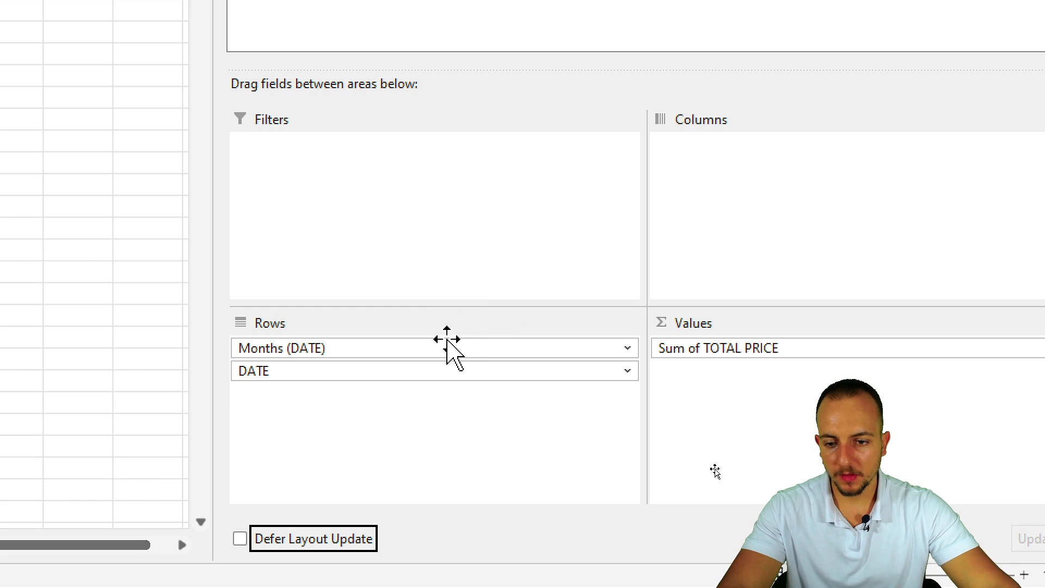
click(305, 371)
click(475, 324)
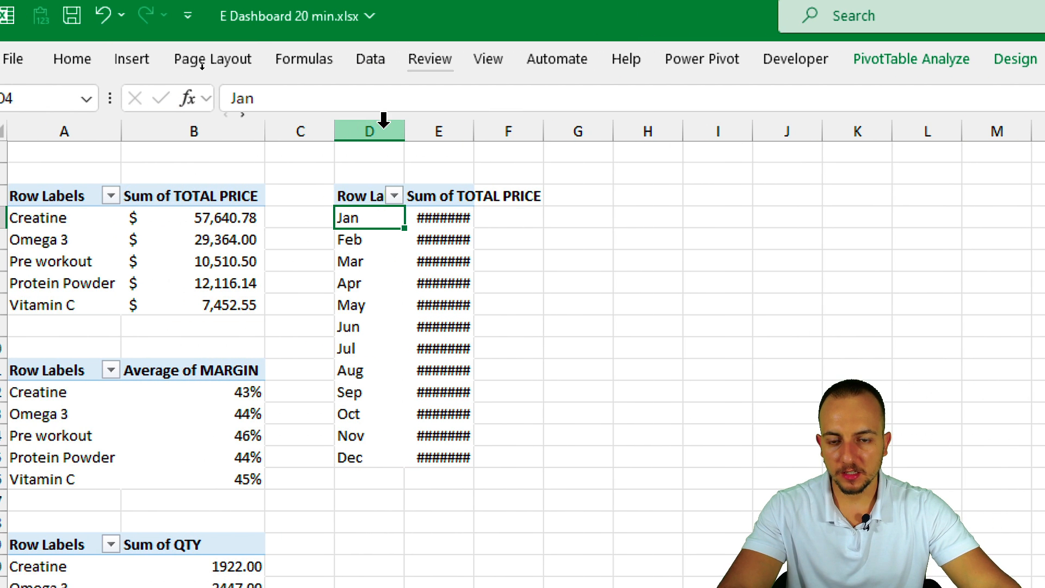
Widen columns D and E equally so the monthly PivotTable's headers and amounts fit
drag(384, 120, 474, 146)
click(433, 194)
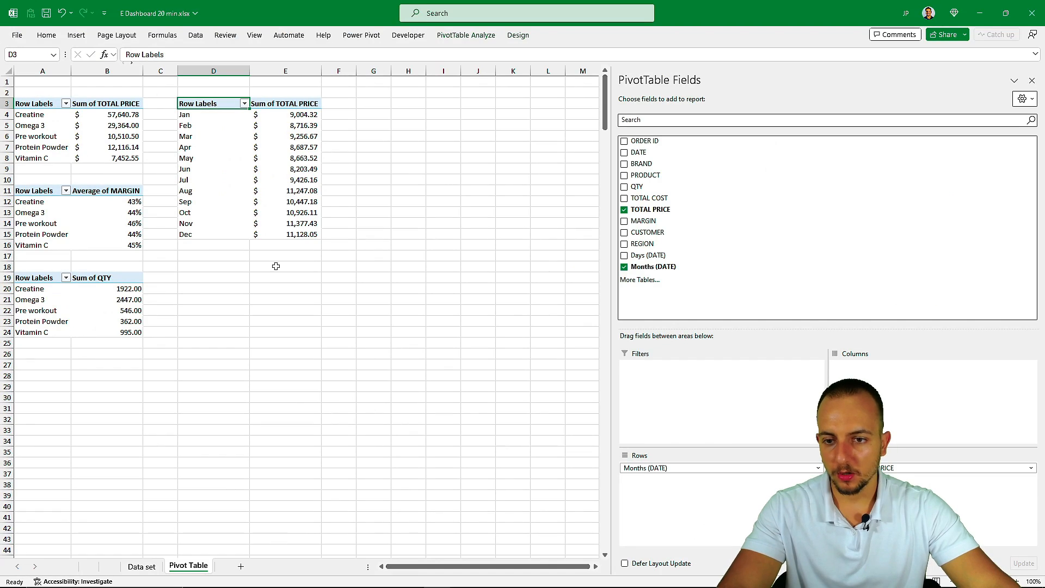
click(213, 354)
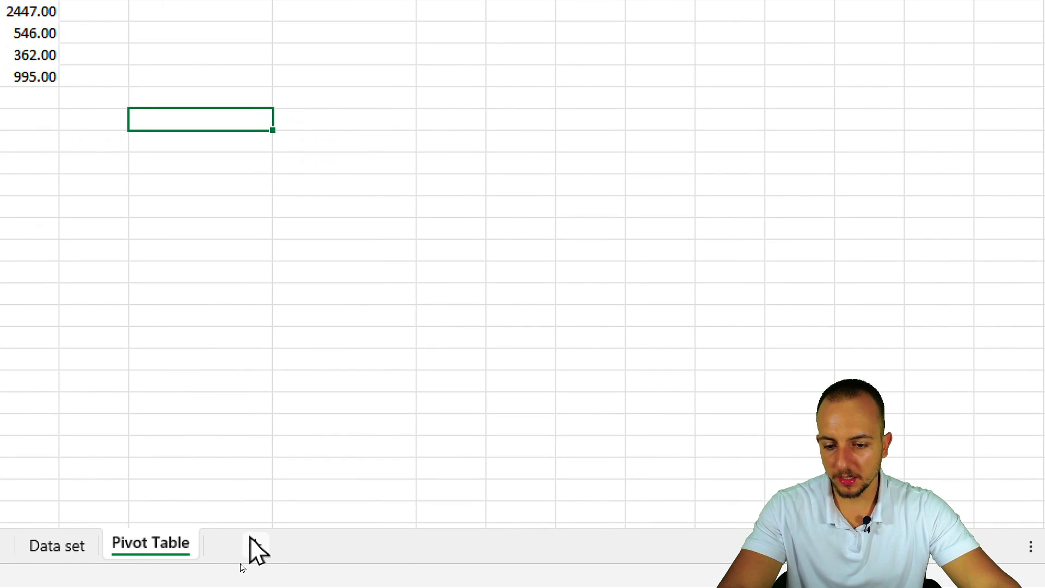
Add a new worksheet after Pivot Table and name it Dashboard
click(255, 545)
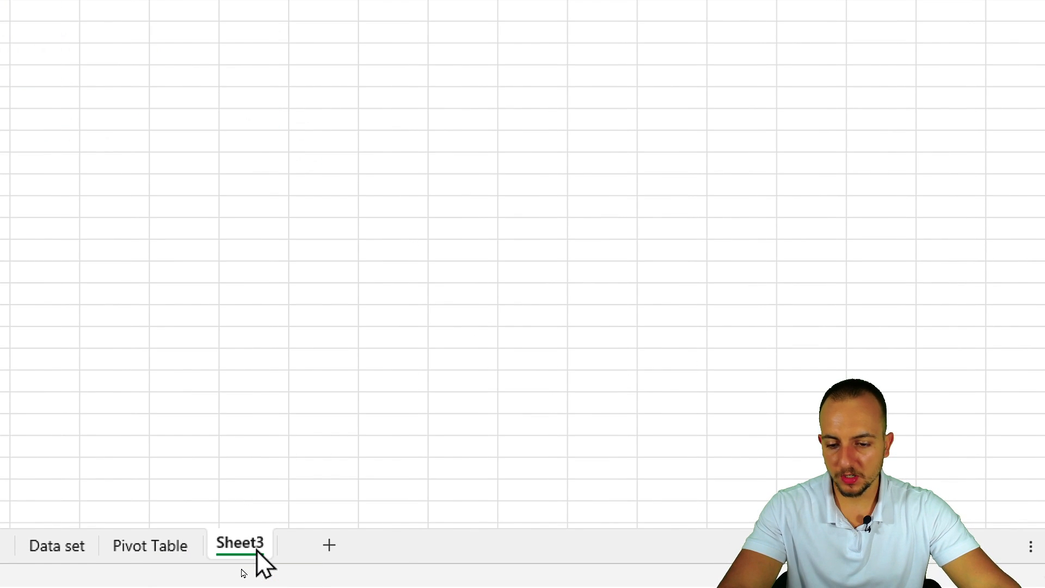
right_click(257, 551)
click(374, 279)
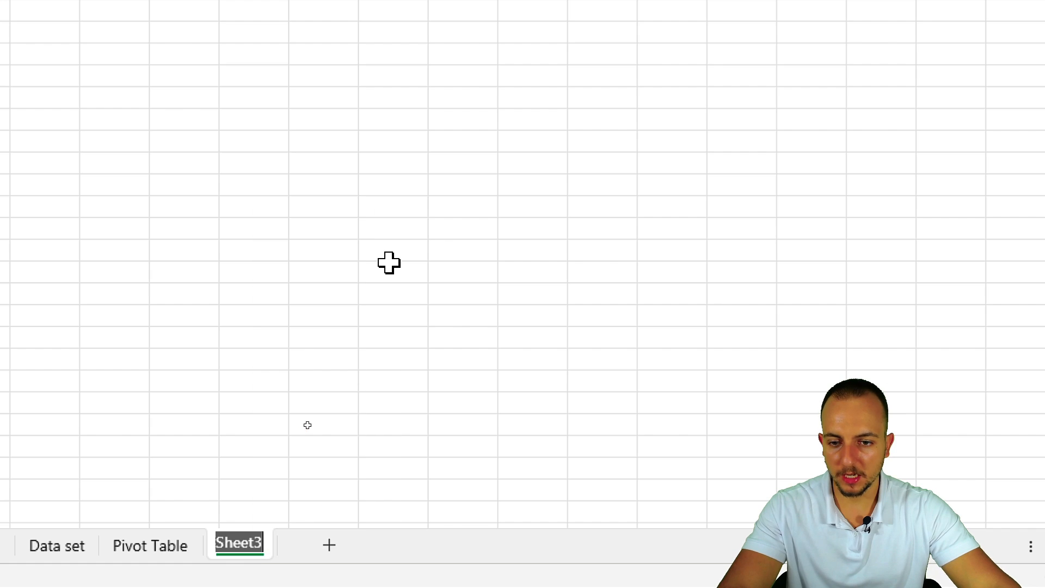
text(Dashboard)
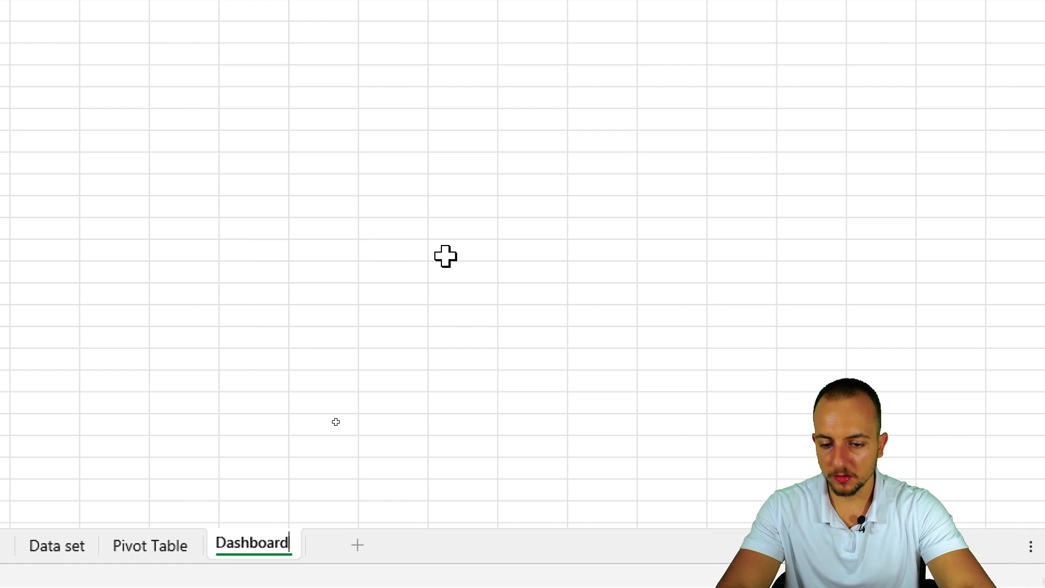
key(Return)
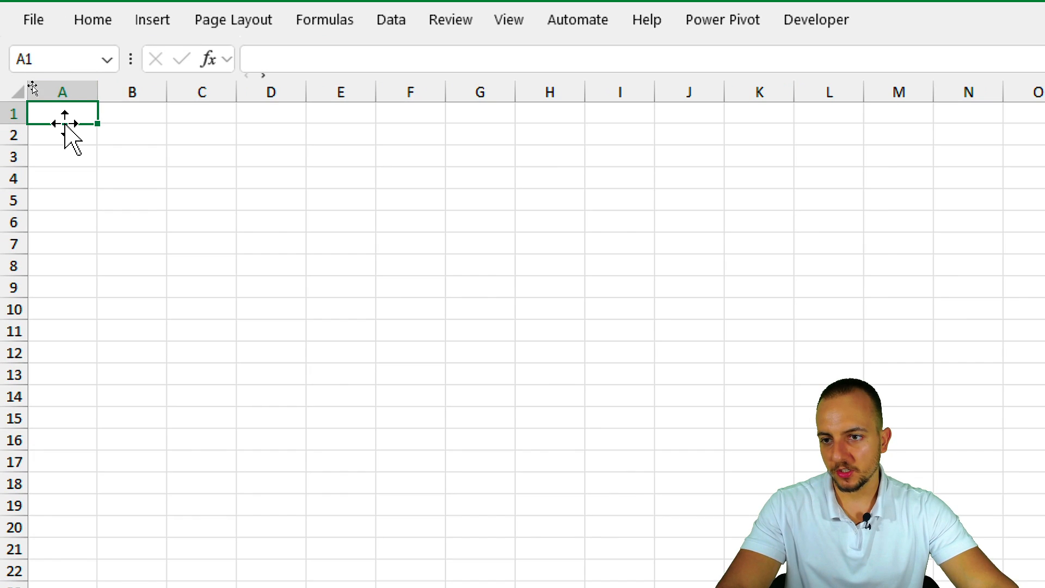
Set the width of columns A, E, N and T on the Dashboard sheet to 2
click(68, 88)
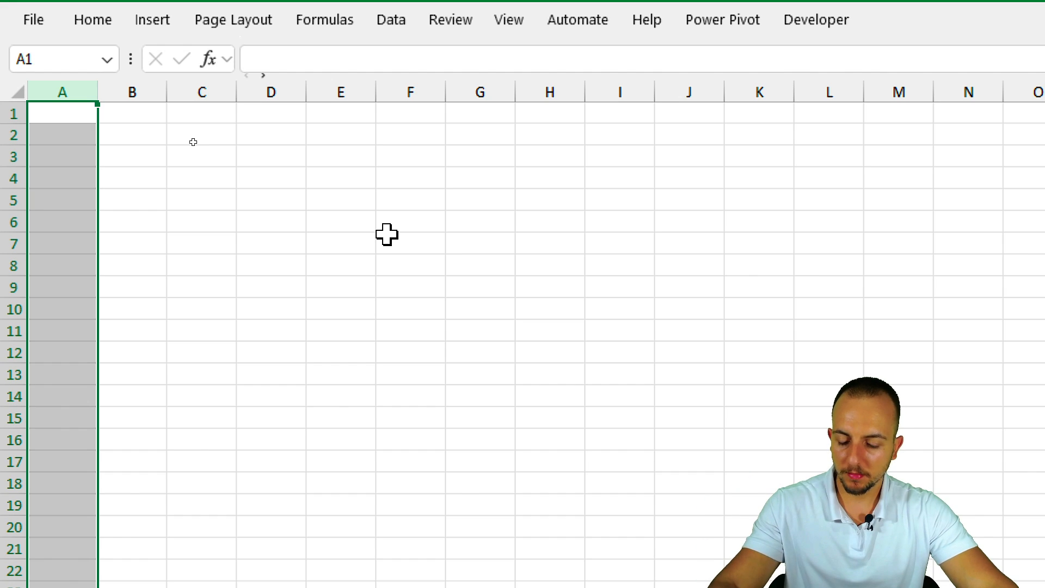
ctrl+click(342, 89)
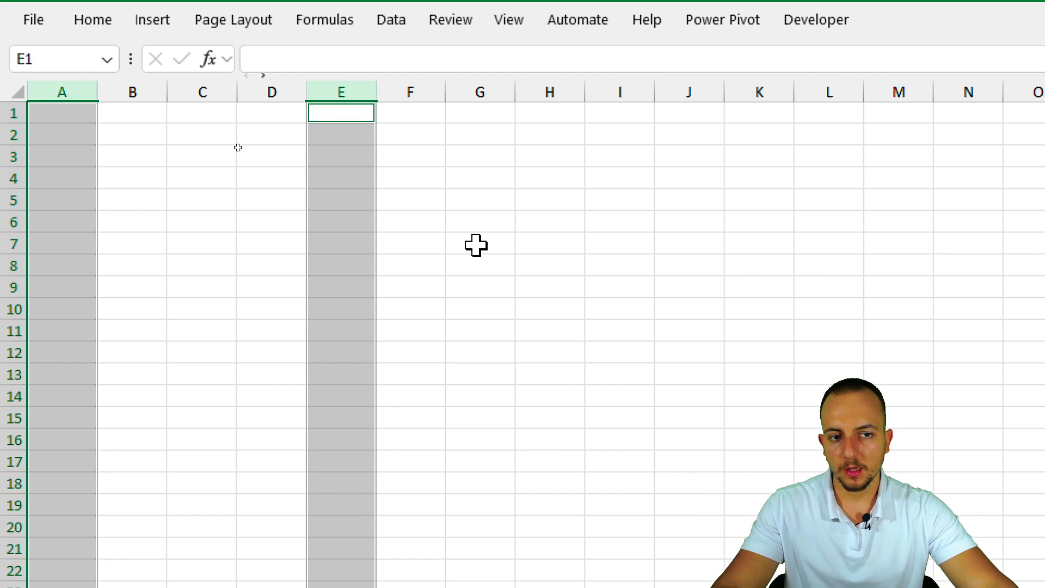
click(969, 92)
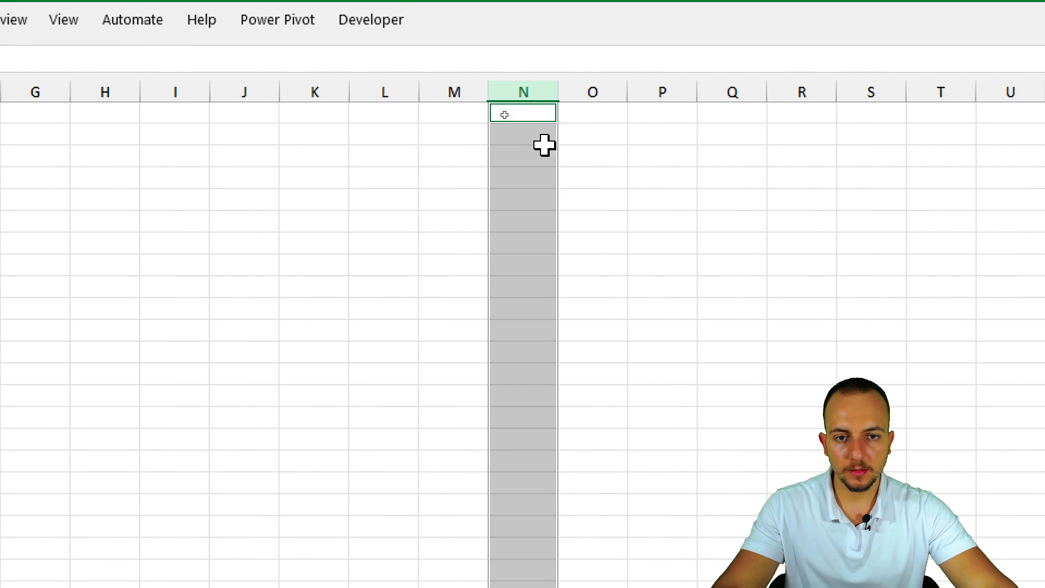
ctrl+click(800, 92)
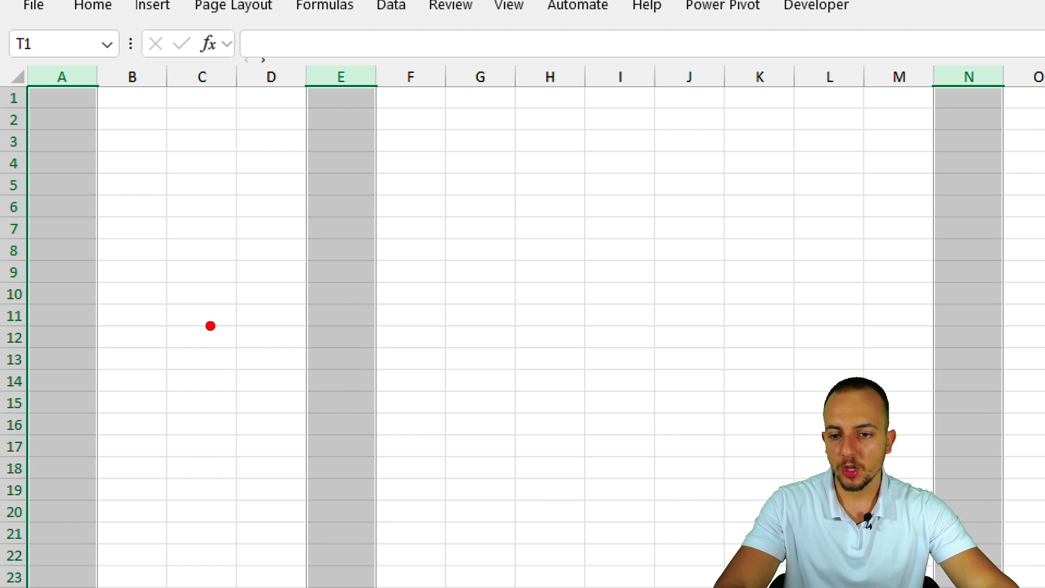
mouse_move(95, 114)
mouse_down()
mouse_move(293, 374)
mouse_move(490, 314)
mouse_up()
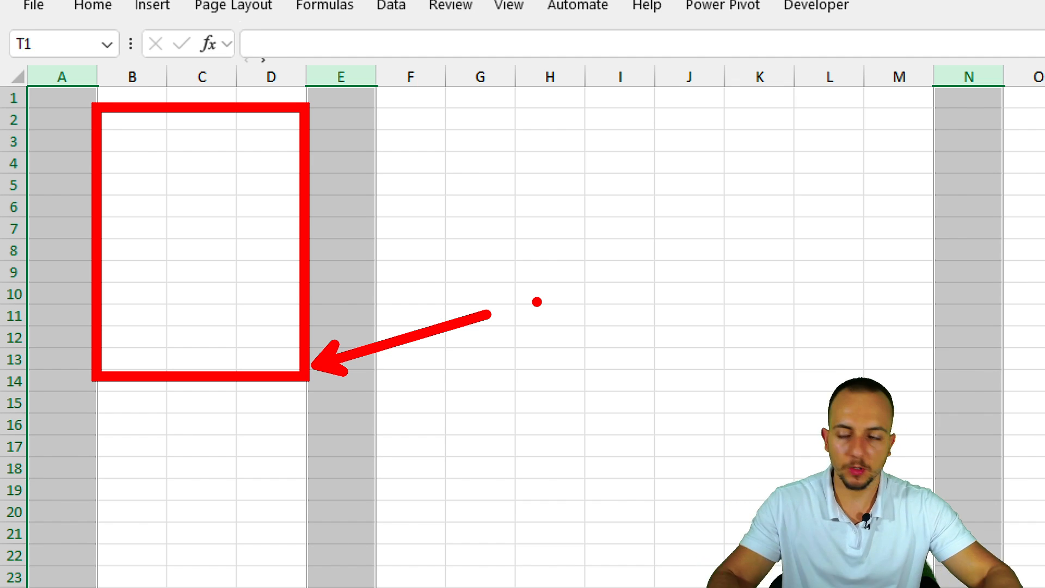
key(Escape)
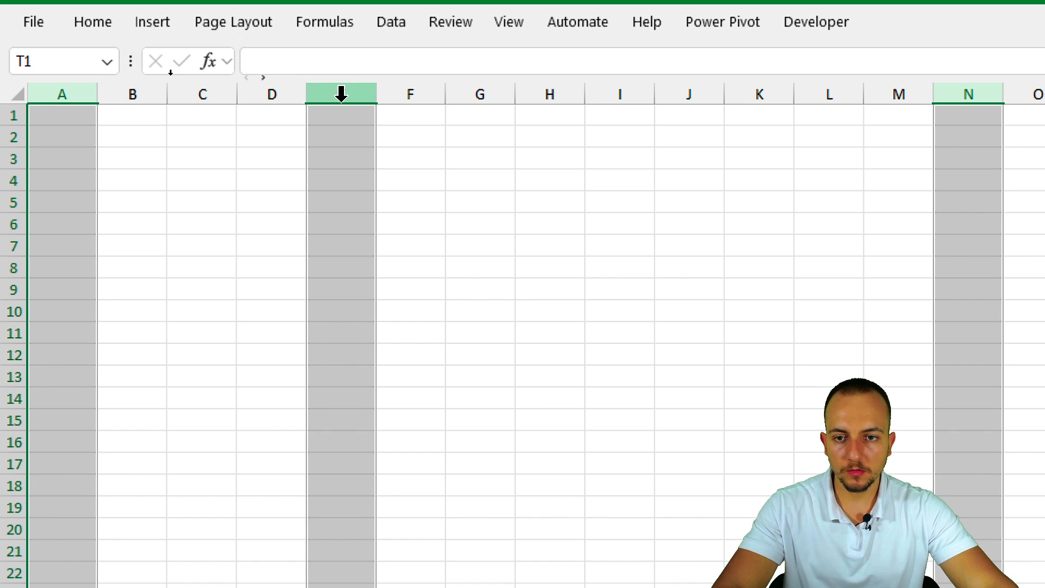
right_click(340, 94)
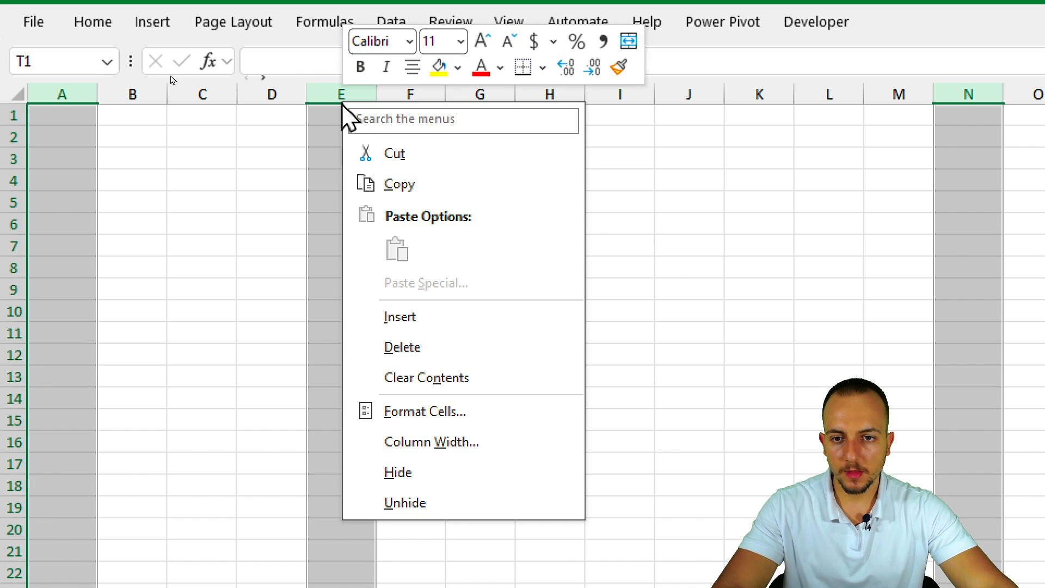
click(442, 452)
drag(422, 435, 425, 270)
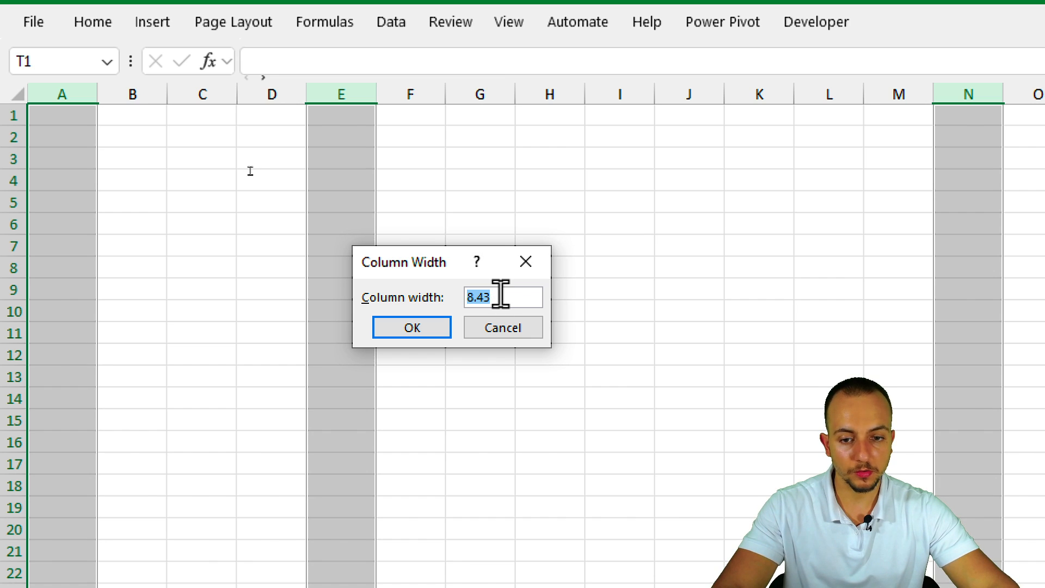
text(2)
key(Return)
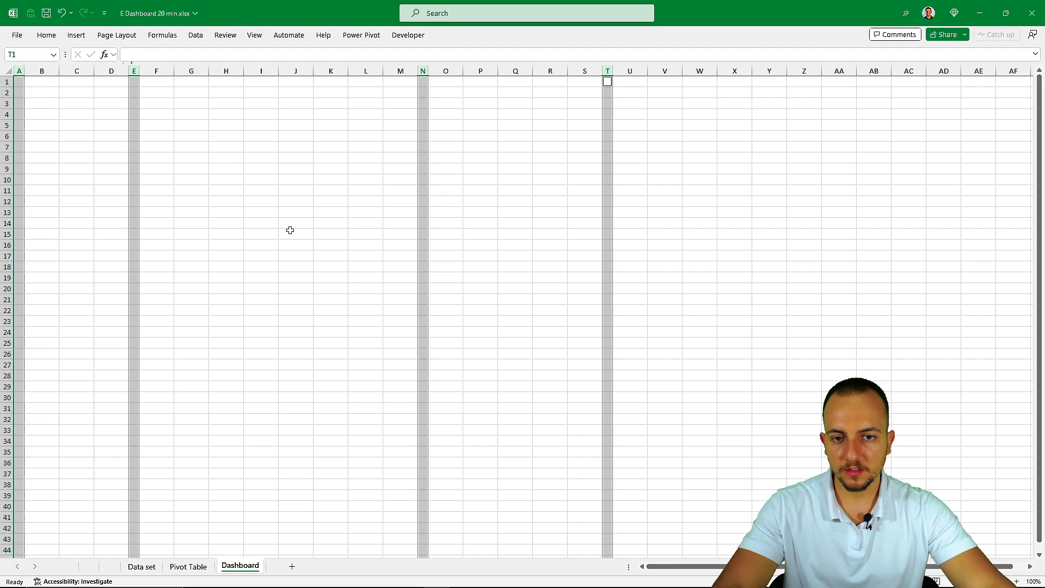
Deselect the narrowed columns and return to the Pivot Table sheet
click(581, 415)
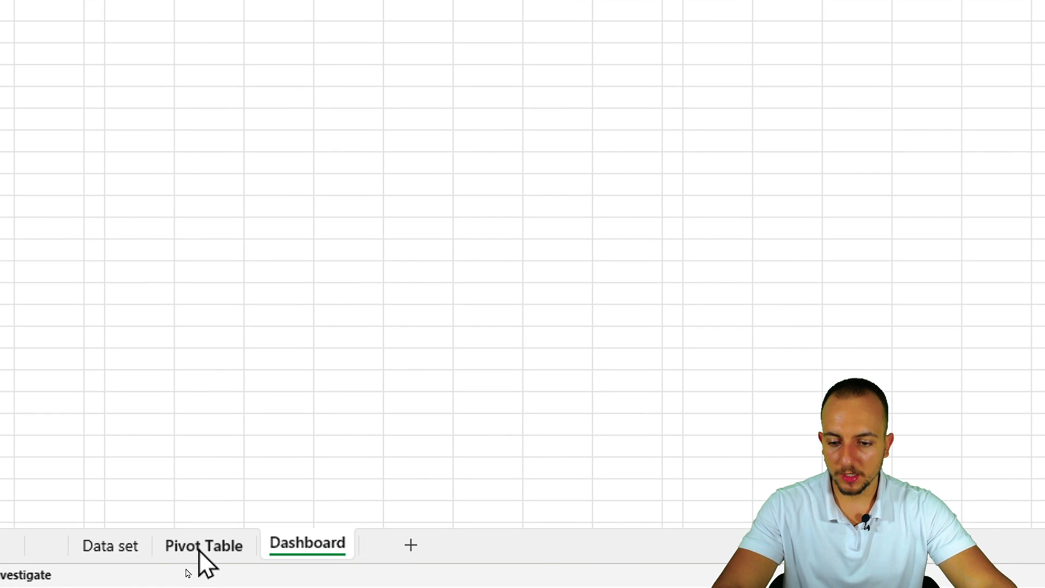
click(201, 547)
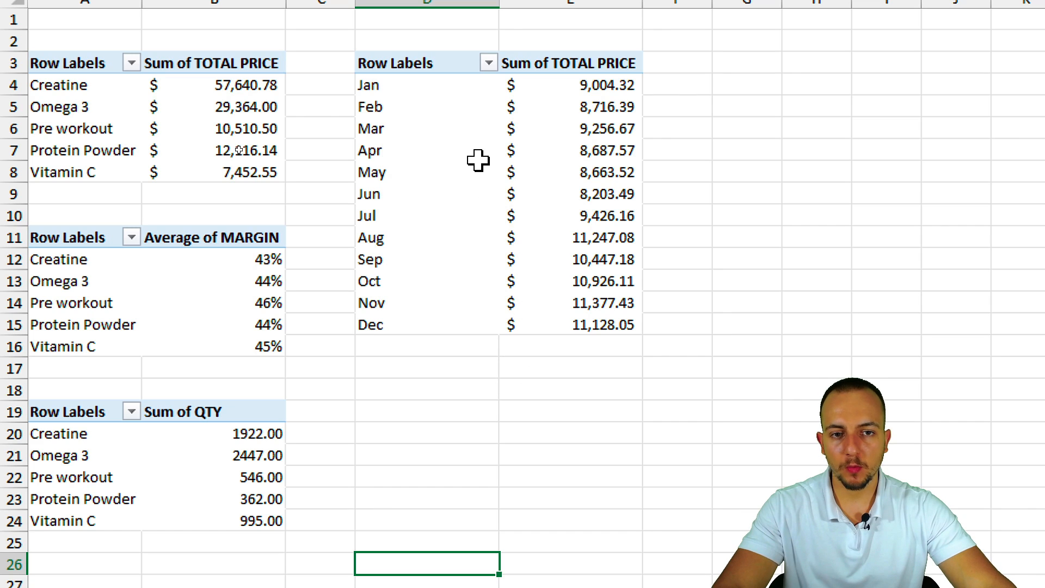
mouse_move(347, 73)
mouse_down()
mouse_move(389, 97)
mouse_move(406, 151)
mouse_up()
drag(343, 157, 392, 170)
drag(420, 256, 438, 117)
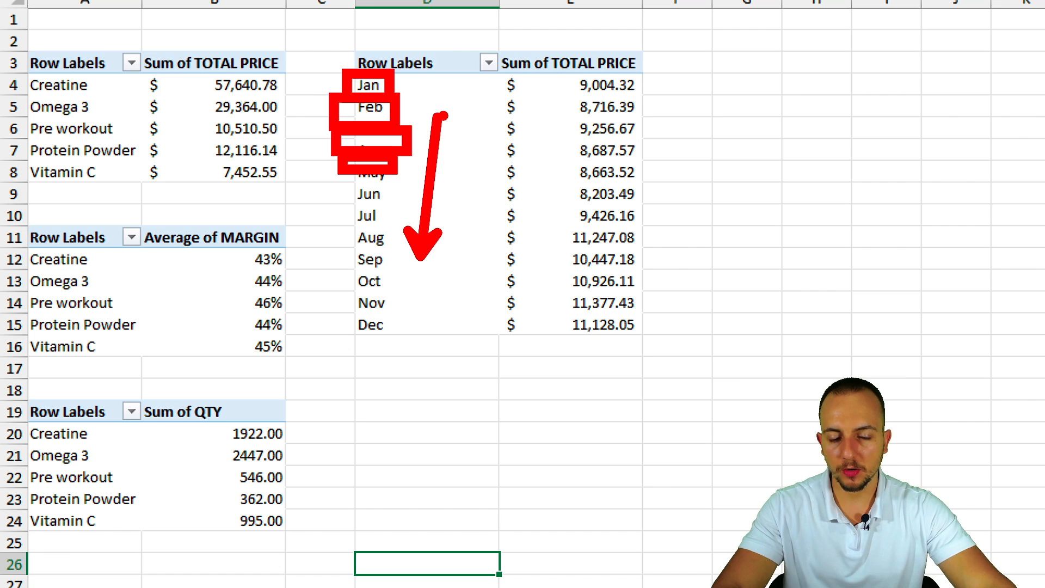
key(Escape)
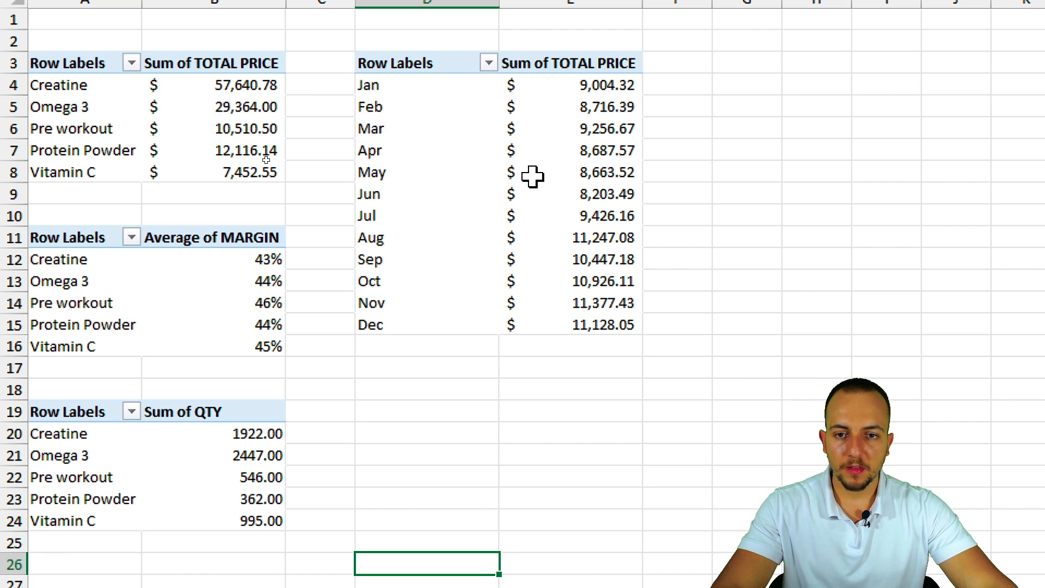
Insert a 2-D Area chart based on the monthly TOTAL PRICE PivotTable at D3
drag(419, 110, 569, 343)
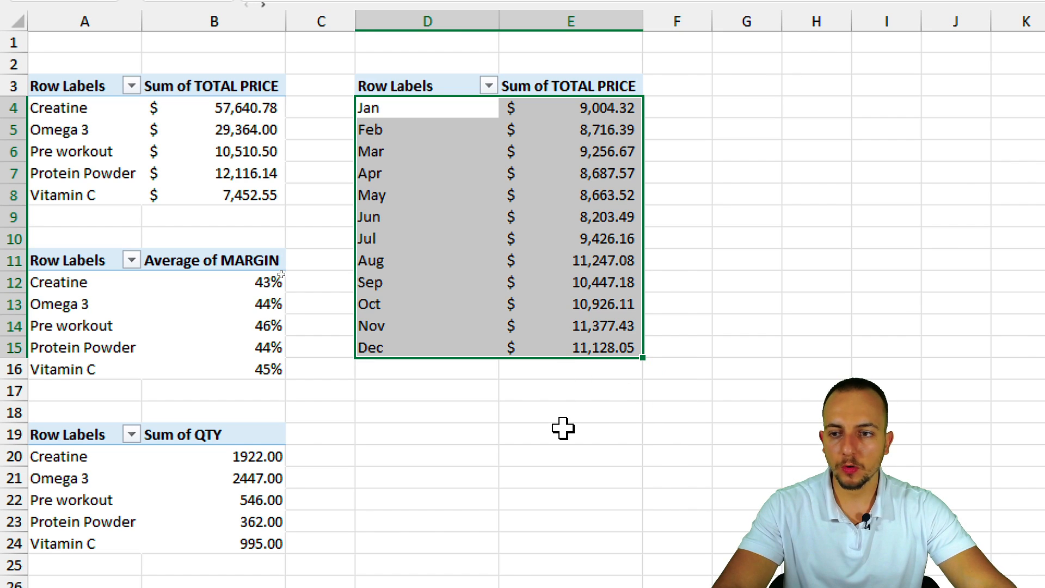
click(541, 177)
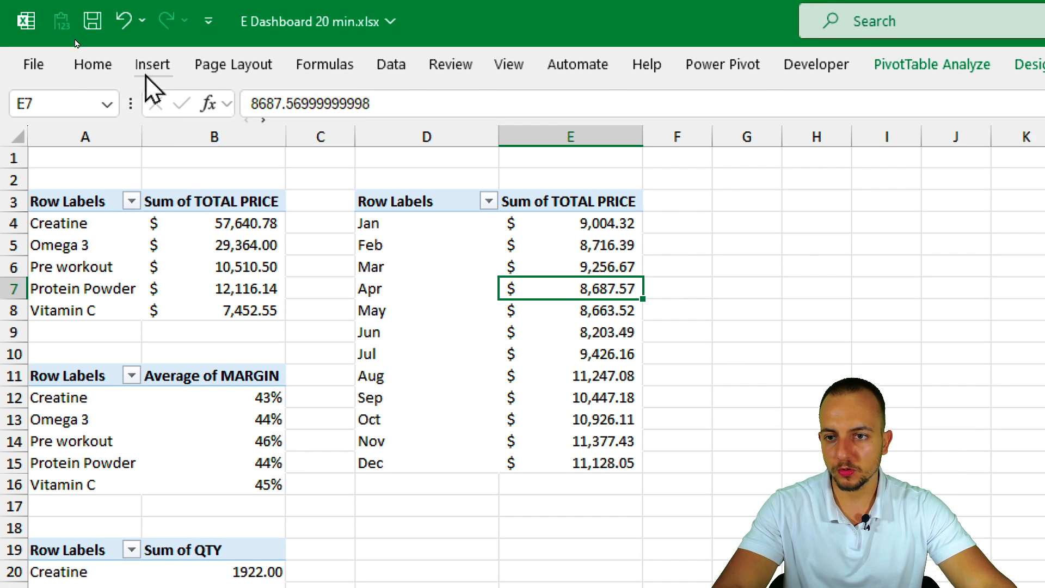
click(159, 67)
click(430, 134)
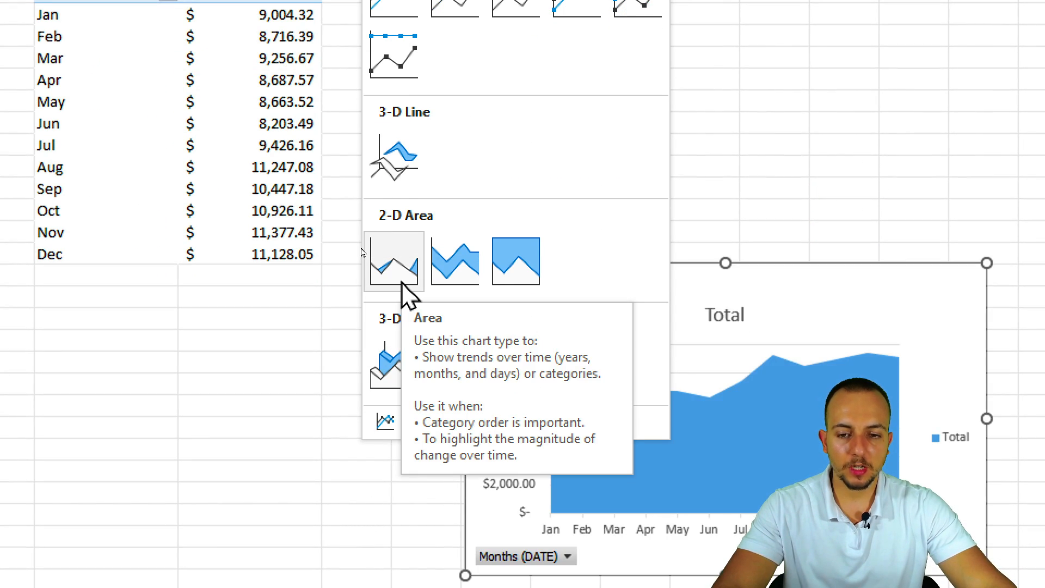
click(401, 282)
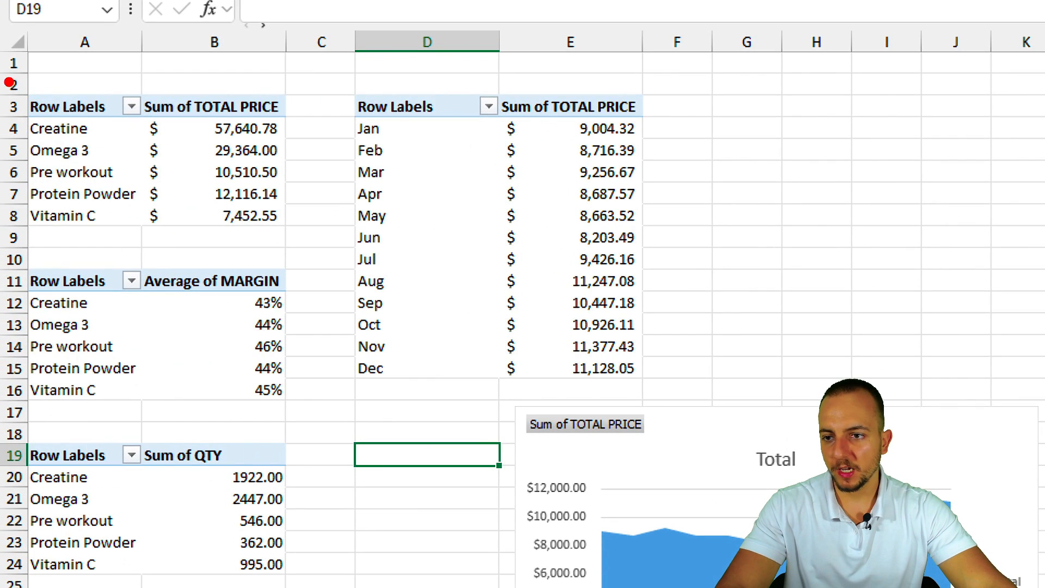
drag(8, 82, 307, 238)
key(e)
drag(138, 81, 323, 234)
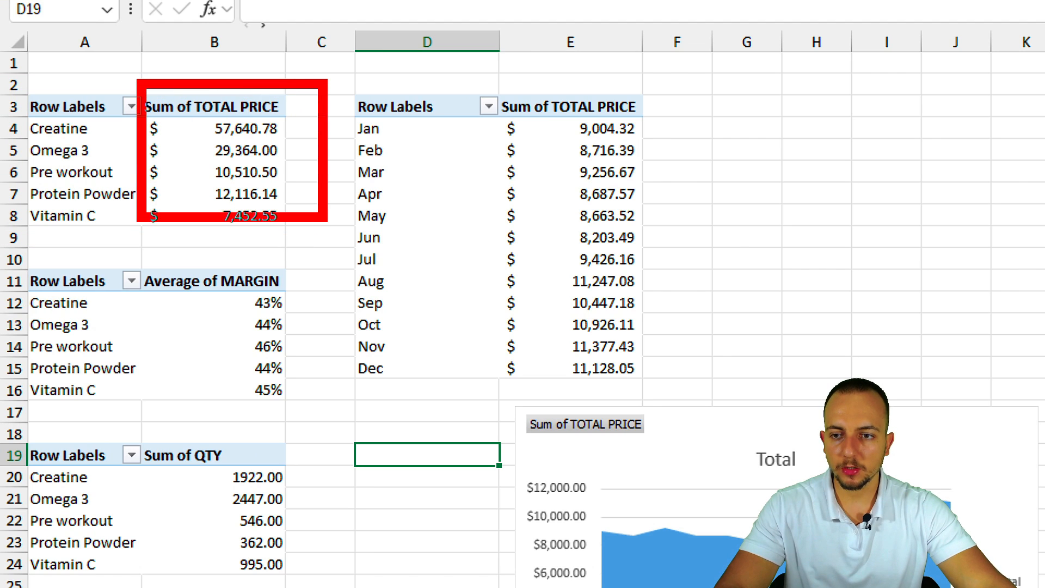
drag(191, 158, 96, 158)
key(Escape)
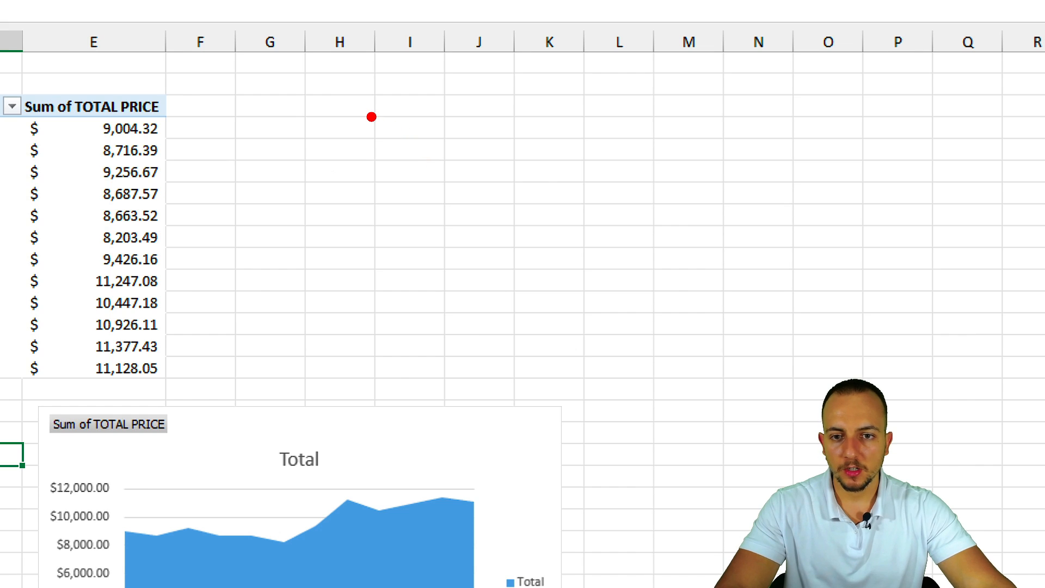
mouse_move(371, 96)
mouse_down()
mouse_move(550, 137)
mouse_move(657, 144)
mouse_up()
drag(367, 164, 580, 204)
drag(374, 235, 526, 267)
mouse_move(351, 65)
mouse_down()
mouse_move(365, 287)
mouse_move(354, 304)
mouse_up()
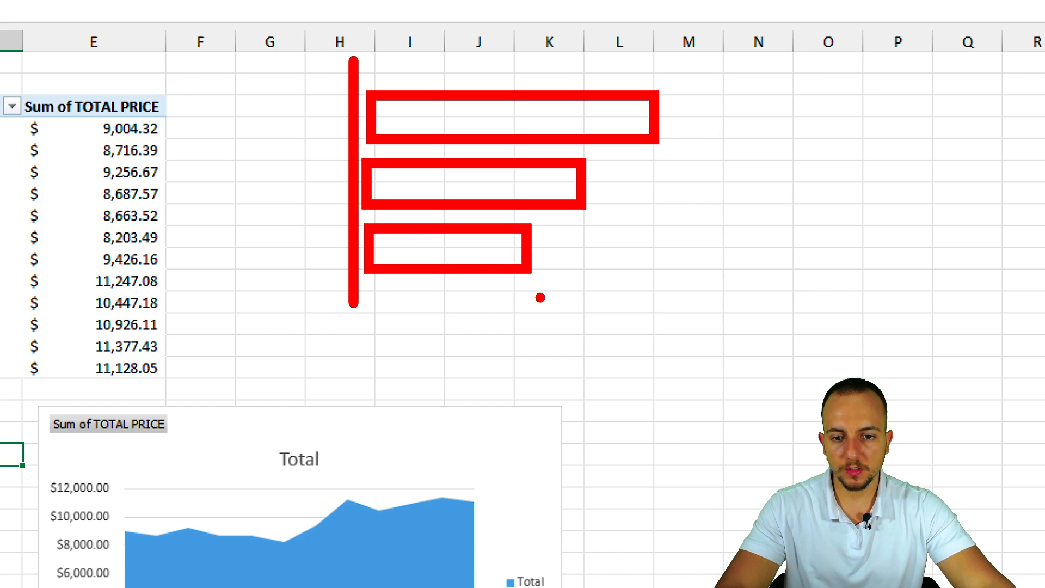
drag(540, 296, 293, 296)
key(Escape)
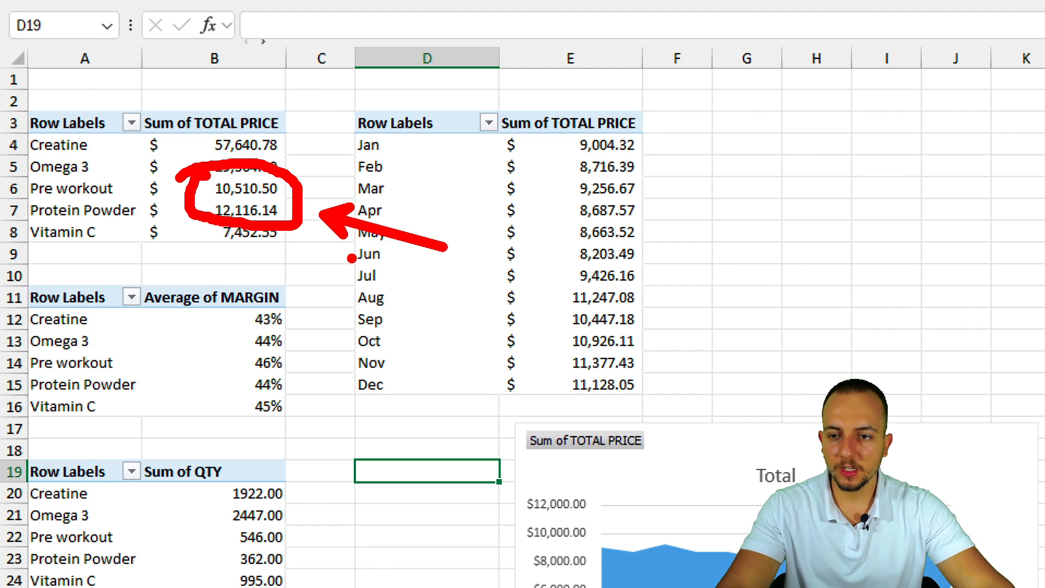
Sort the products in the TOTAL PRICE PivotTable at A3 in ascending order by Sum of TOTAL PRICE
click(131, 123)
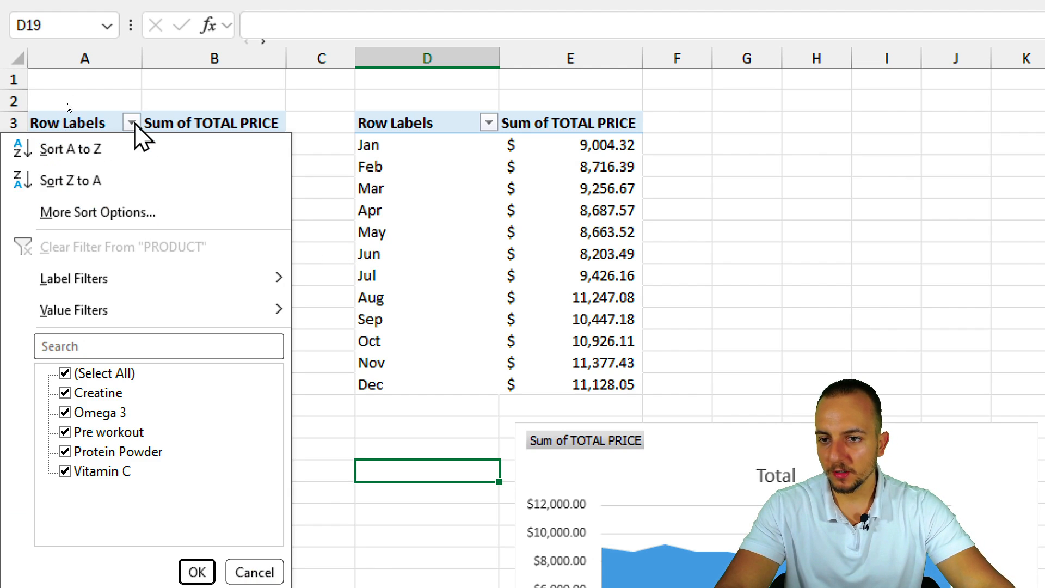
click(83, 214)
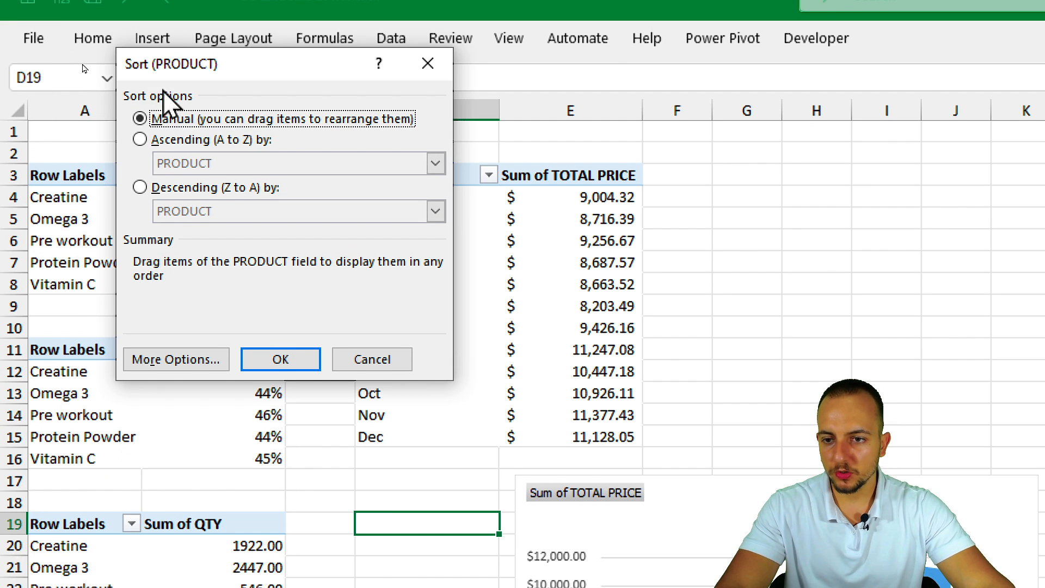
click(182, 141)
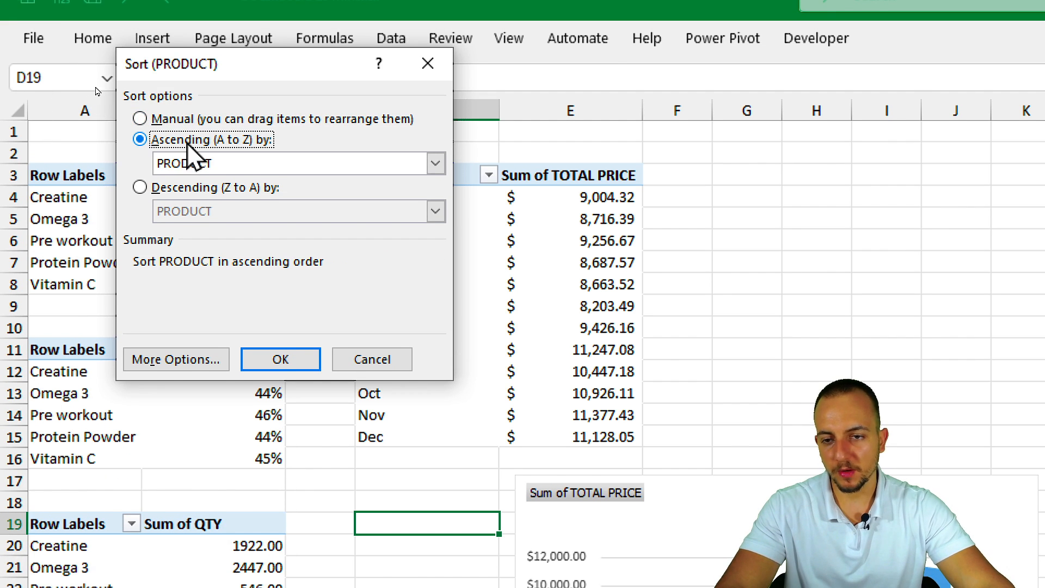
click(226, 166)
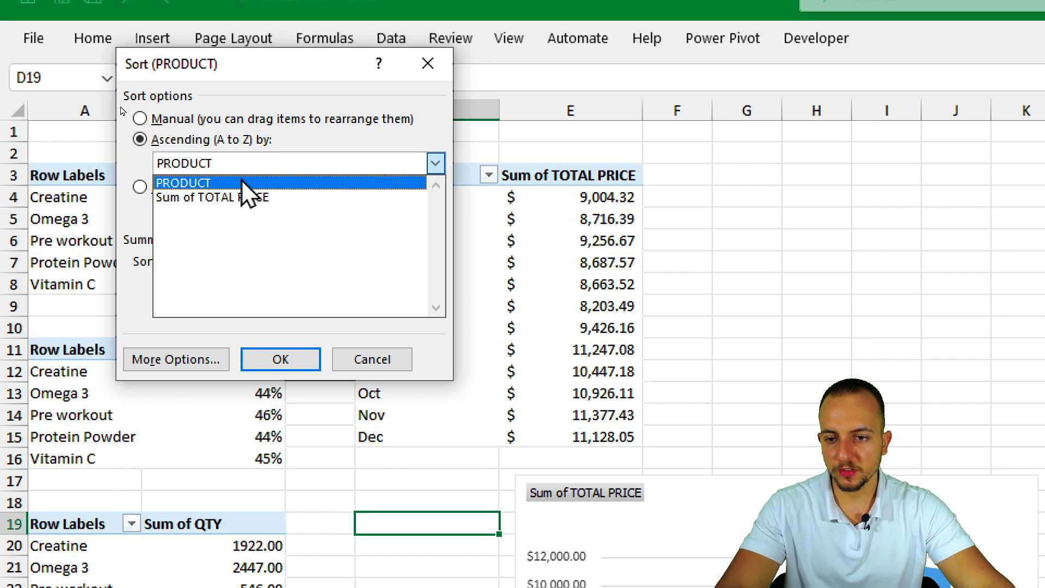
click(213, 197)
click(278, 356)
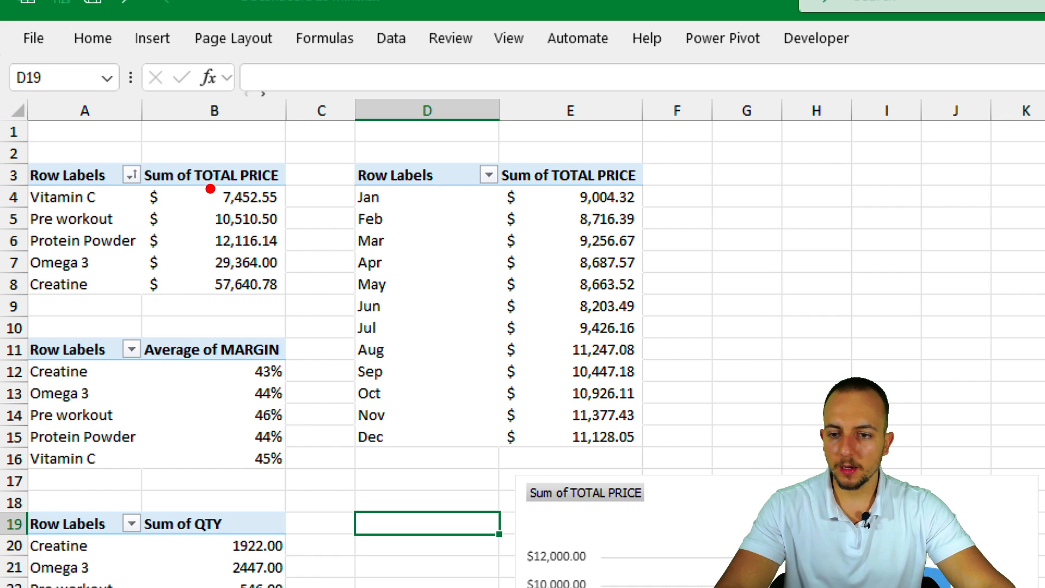
mouse_move(142, 182)
mouse_down()
mouse_move(291, 317)
mouse_move(294, 304)
mouse_up()
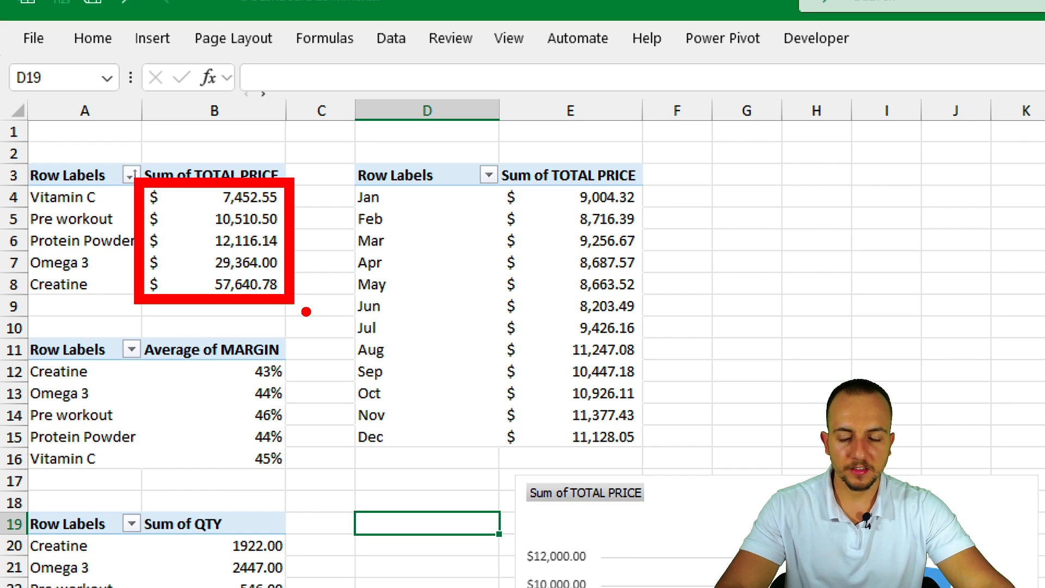
key(e)
mouse_move(199, 176)
mouse_down()
mouse_move(297, 215)
mouse_move(396, 172)
mouse_up()
key(e)
drag(189, 264, 300, 312)
drag(308, 326, 375, 369)
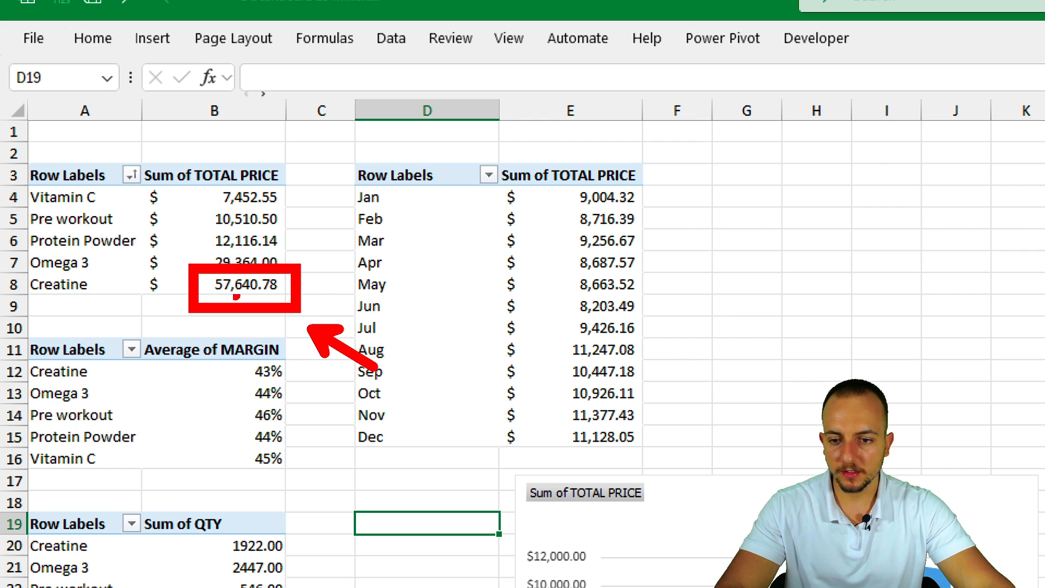
key(Escape)
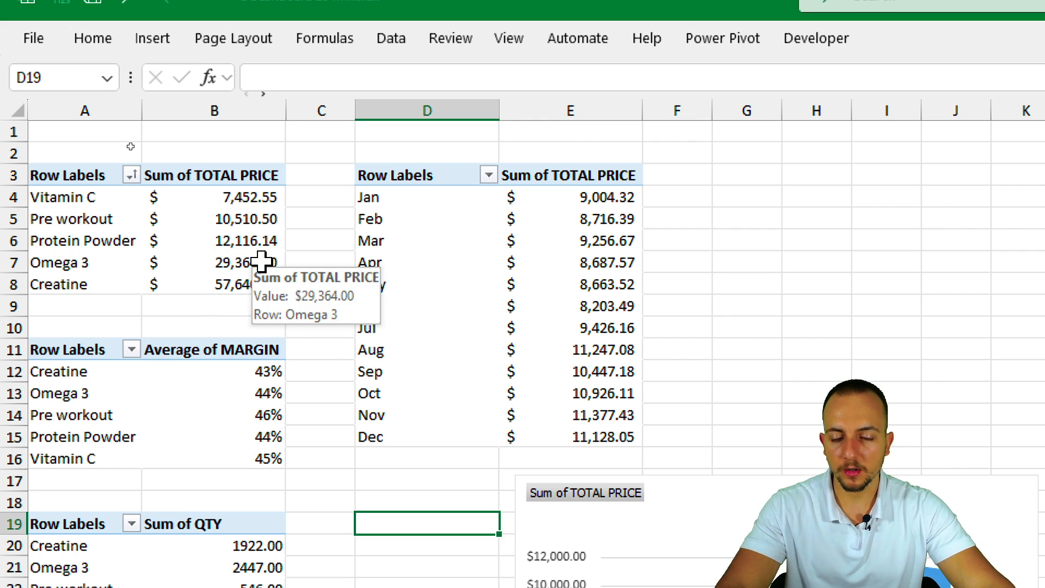
mouse_move(257, 256)
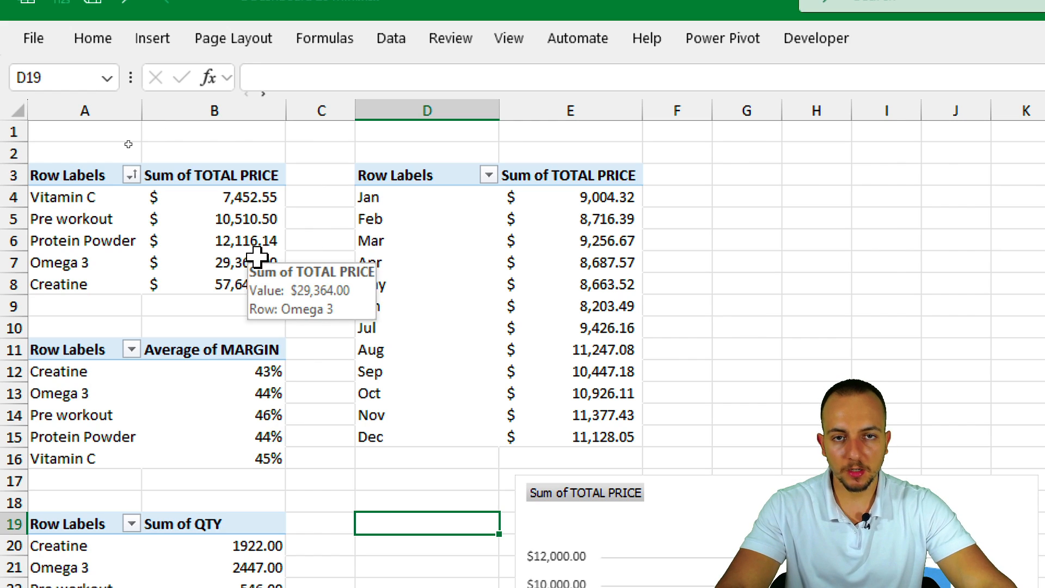
Insert a 2-D Clustered Bar chart from the product TOTAL PRICE PivotTable and place it above the area chart, beside the monthly PivotTable
click(229, 241)
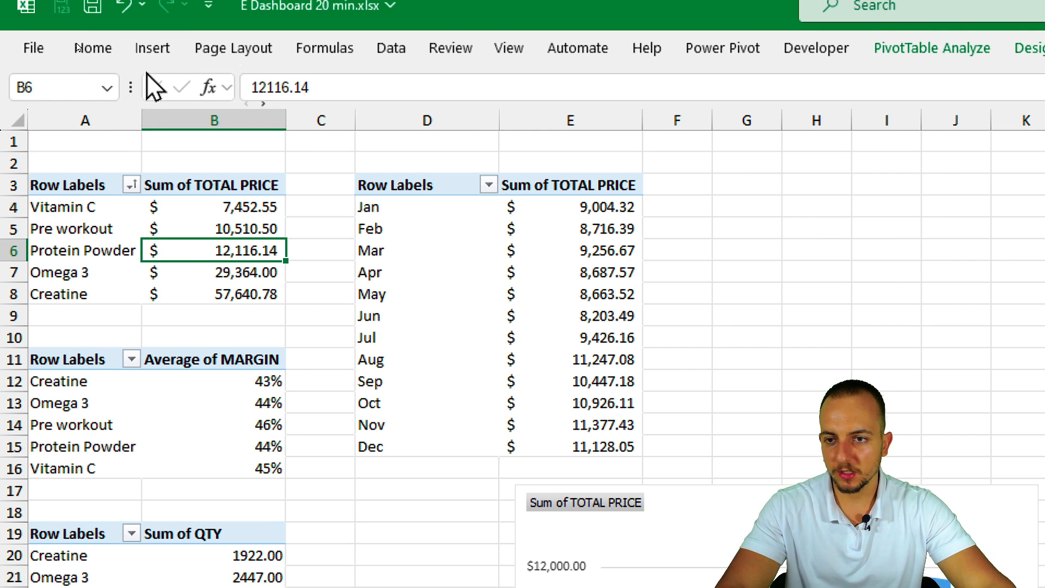
click(152, 49)
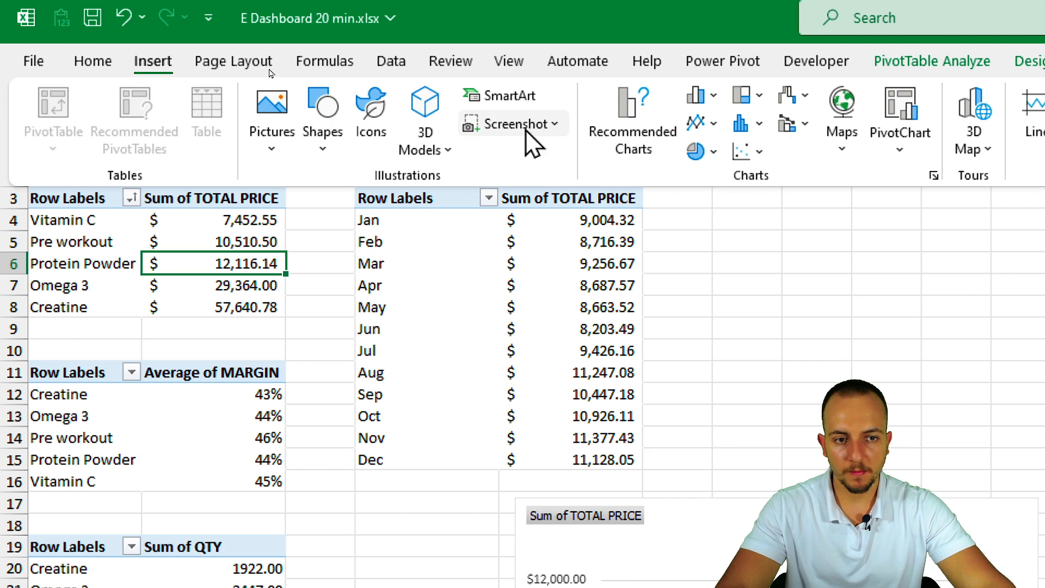
click(708, 96)
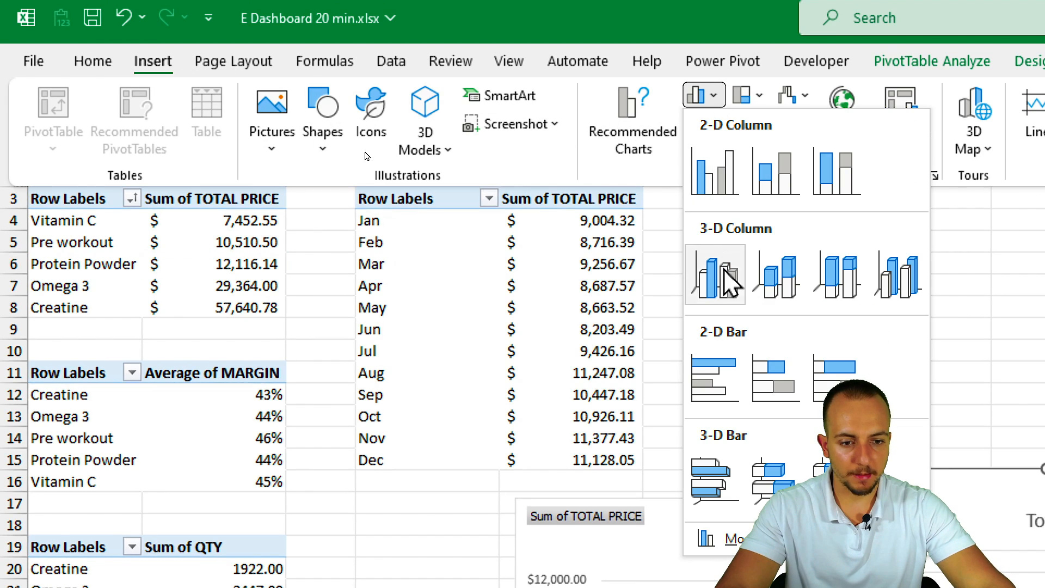
click(732, 391)
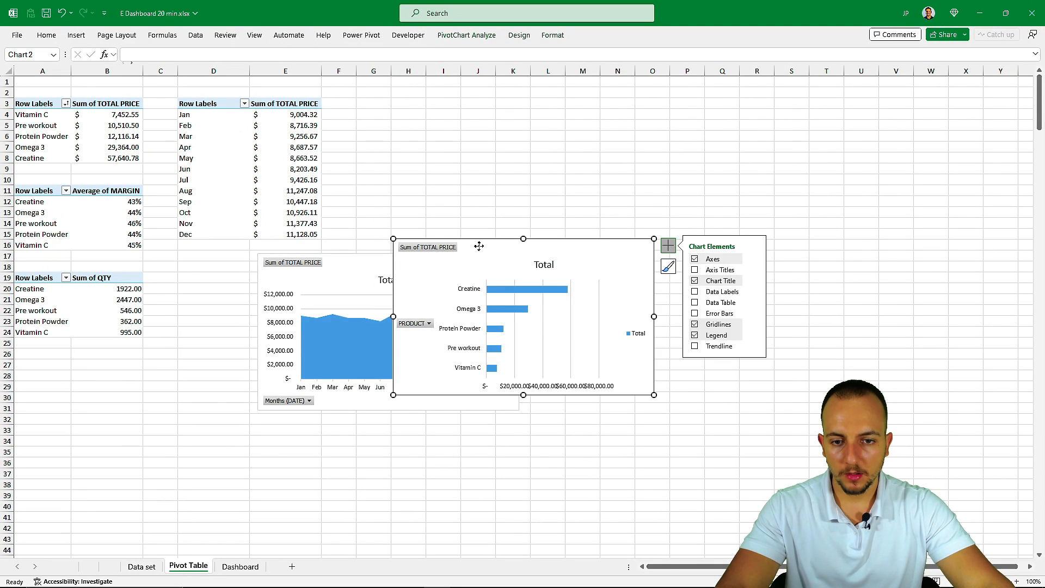
drag(477, 250, 489, 93)
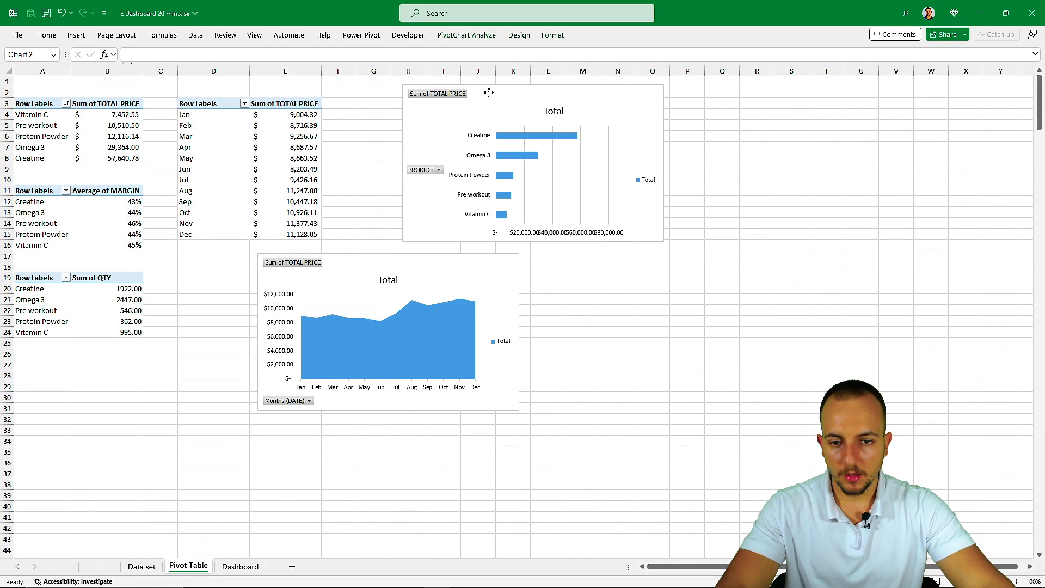
Insert a Doughnut chart from the Average of MARGIN PivotTable at A11 and move it beside the area chart, below the bar chart
click(575, 301)
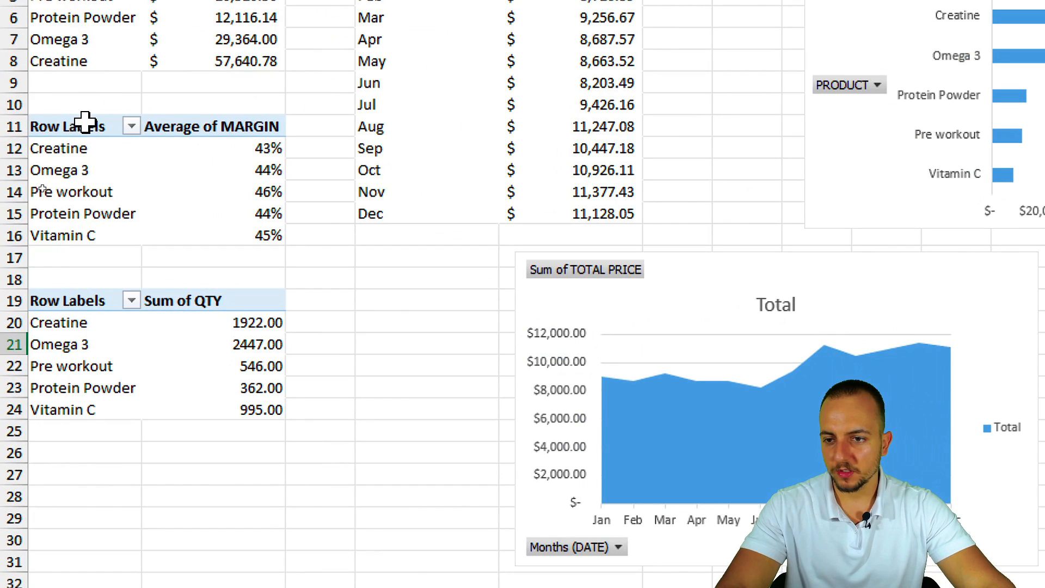
drag(41, 188, 102, 245)
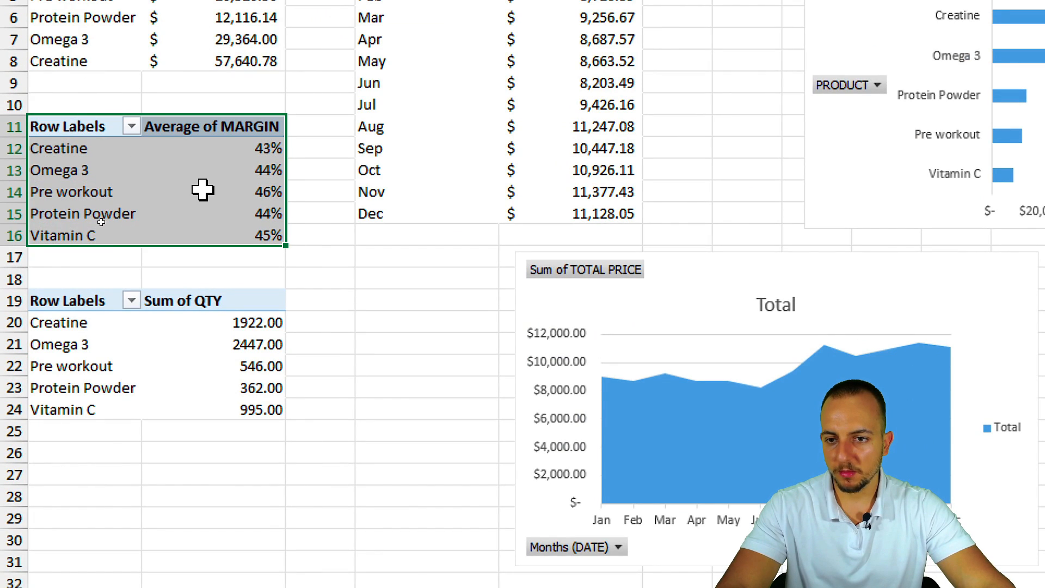
click(202, 189)
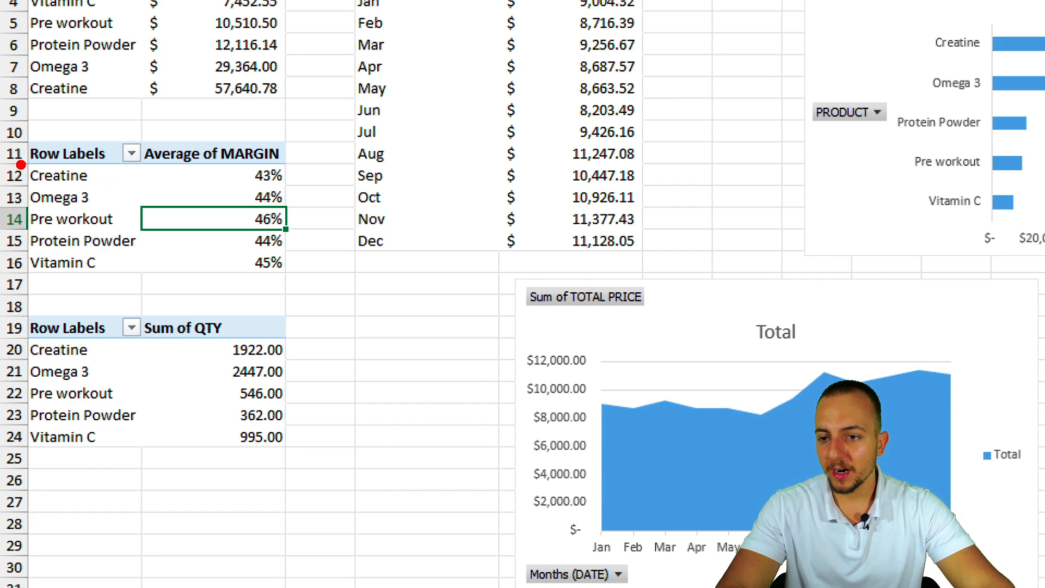
mouse_move(13, 165)
mouse_down()
mouse_move(101, 186)
mouse_move(8, 208)
mouse_up()
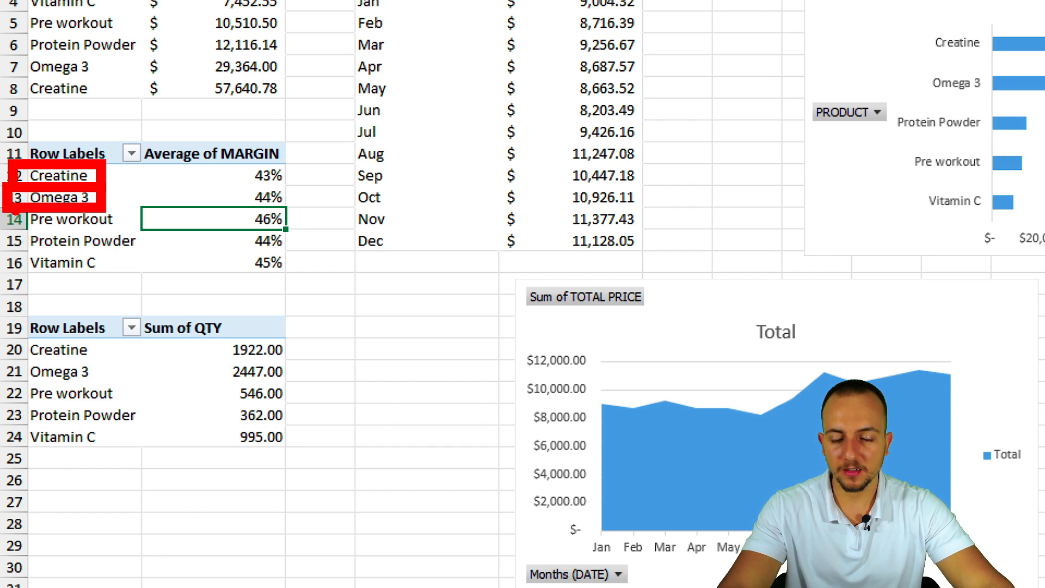
key(Escape)
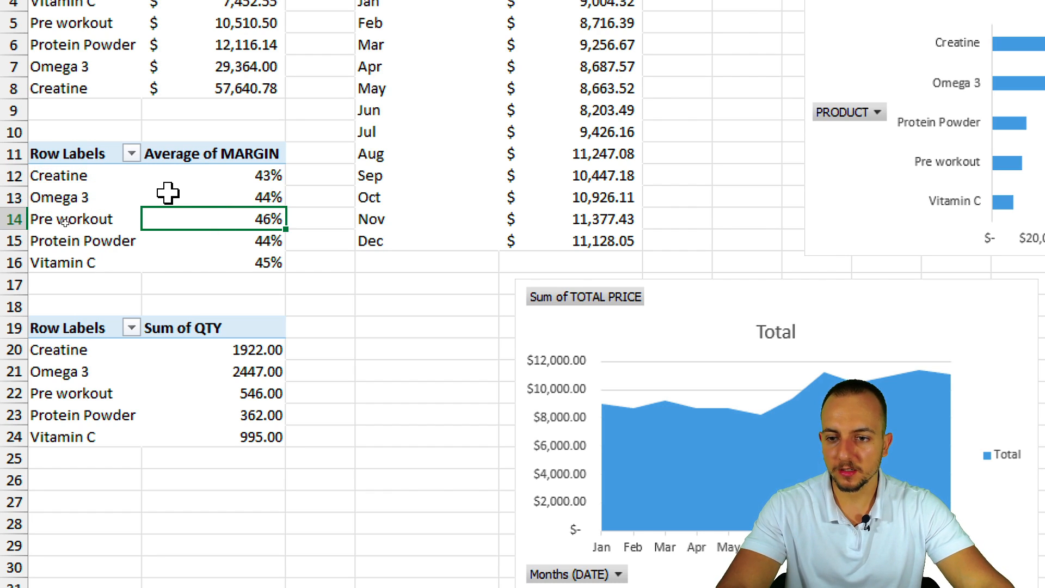
click(132, 220)
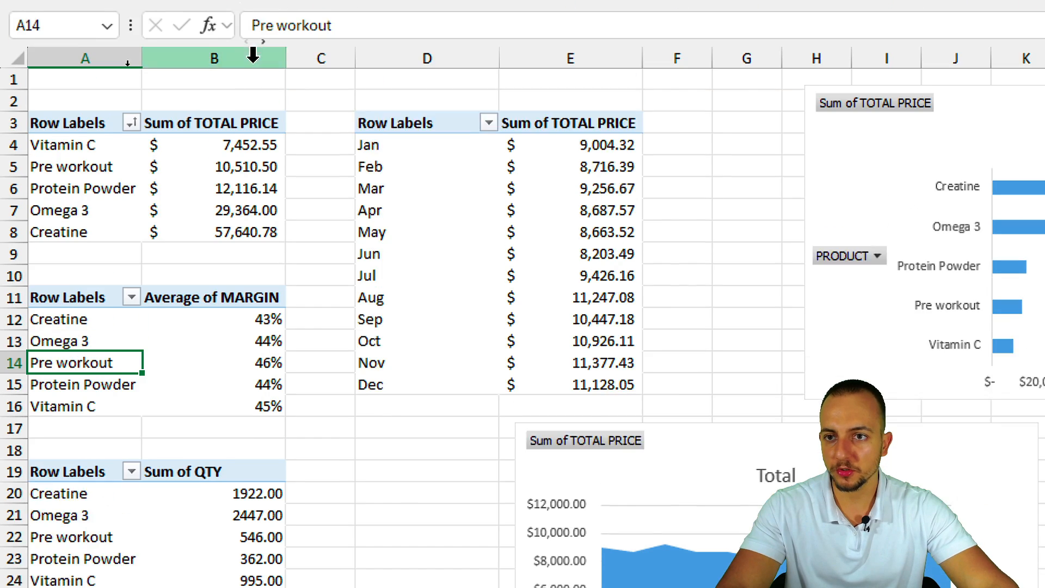
click(175, 71)
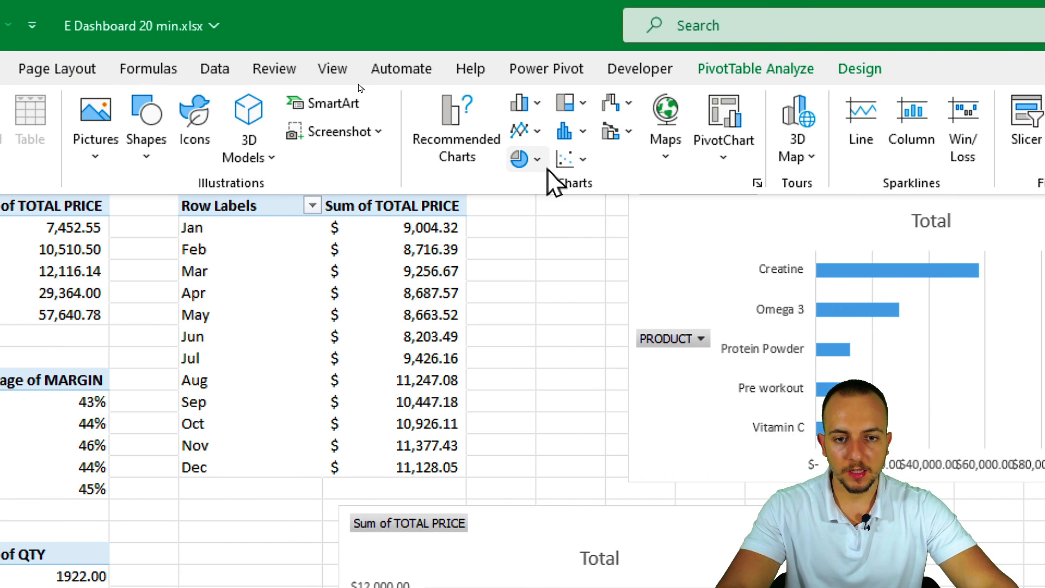
click(522, 158)
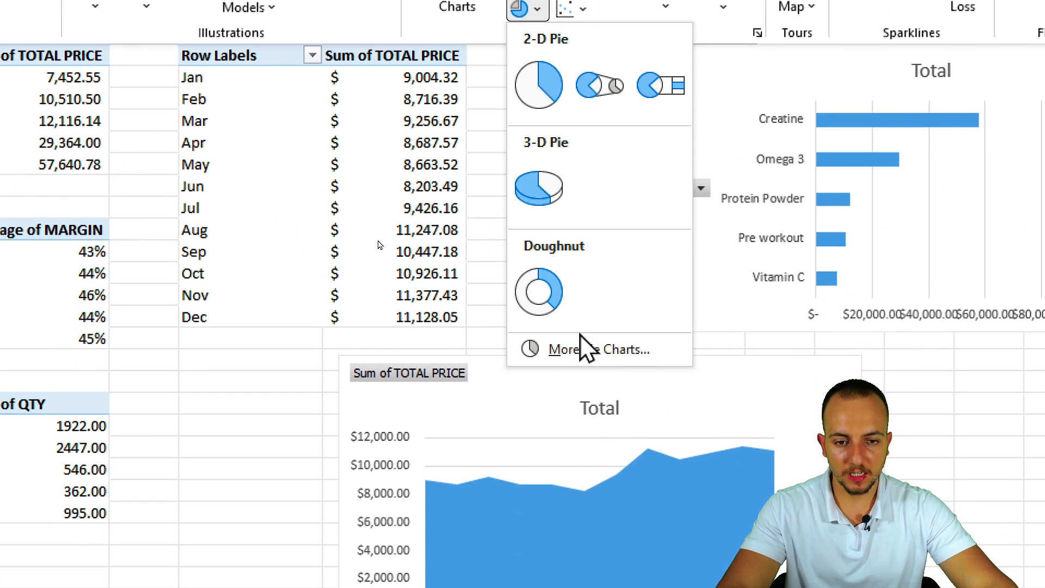
click(549, 294)
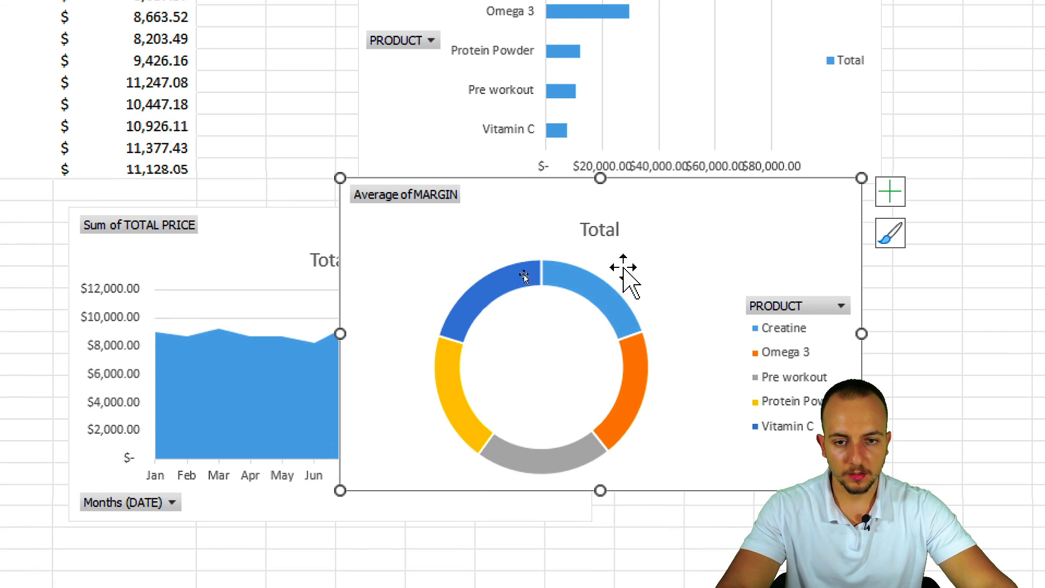
drag(525, 193, 714, 243)
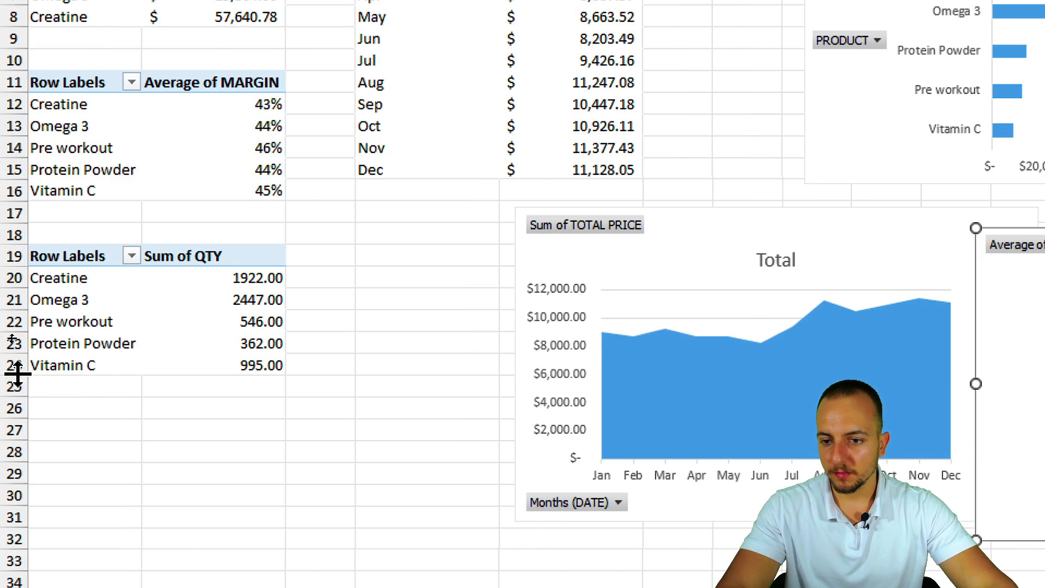
Insert a 2-D Clustered Column chart from the Sum of QTY PivotTable at A19, move it below the area chart and deselect it
click(194, 229)
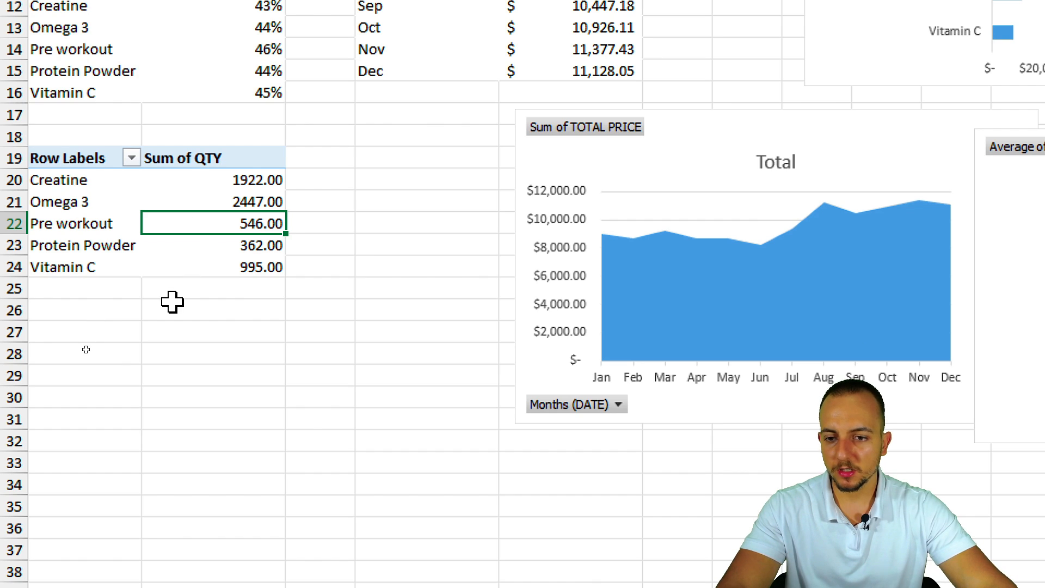
drag(98, 194, 203, 251)
click(194, 223)
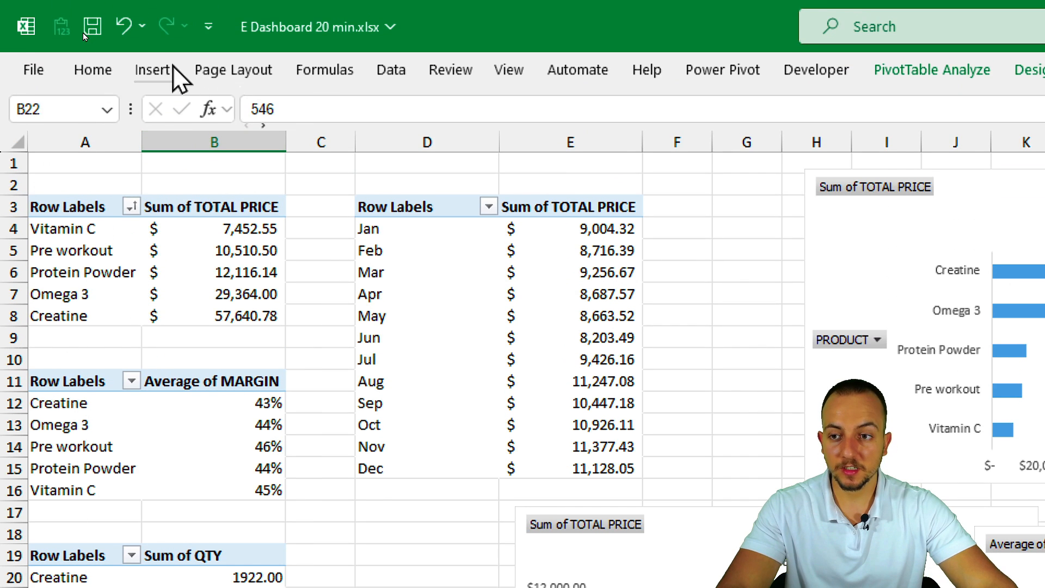
click(98, 69)
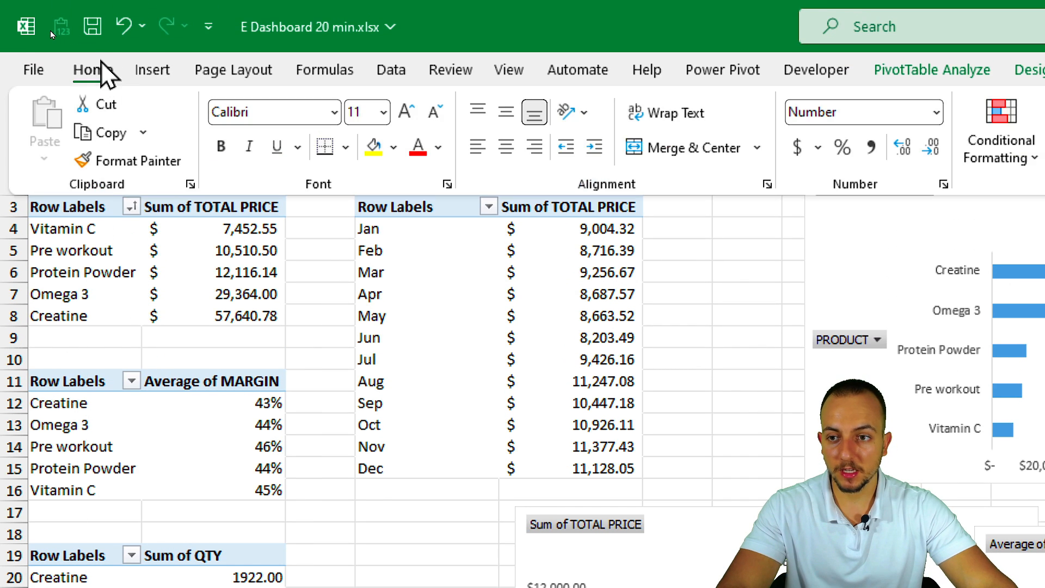
click(153, 71)
click(710, 106)
click(730, 180)
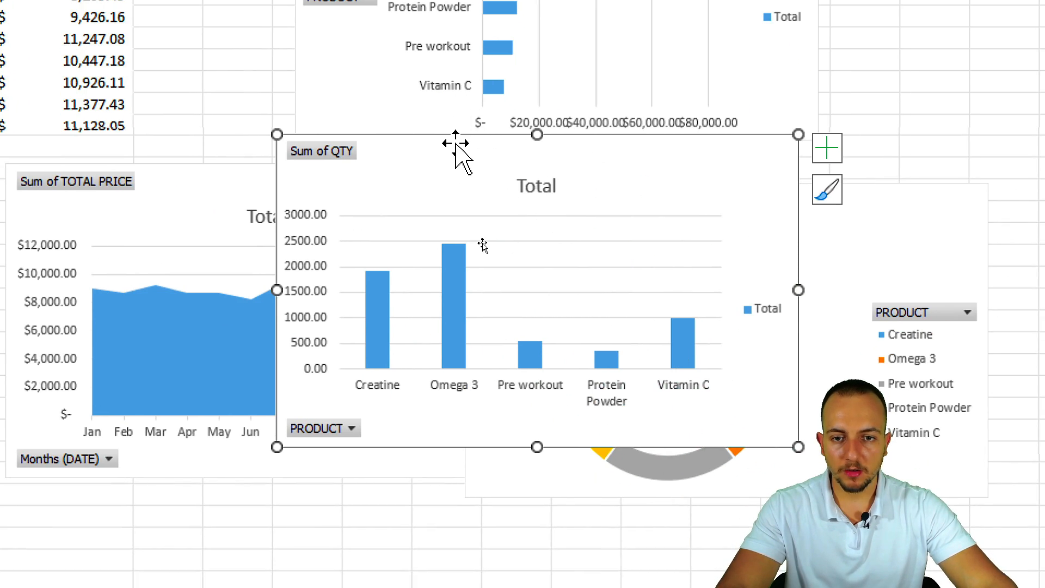
drag(455, 143, 166, 466)
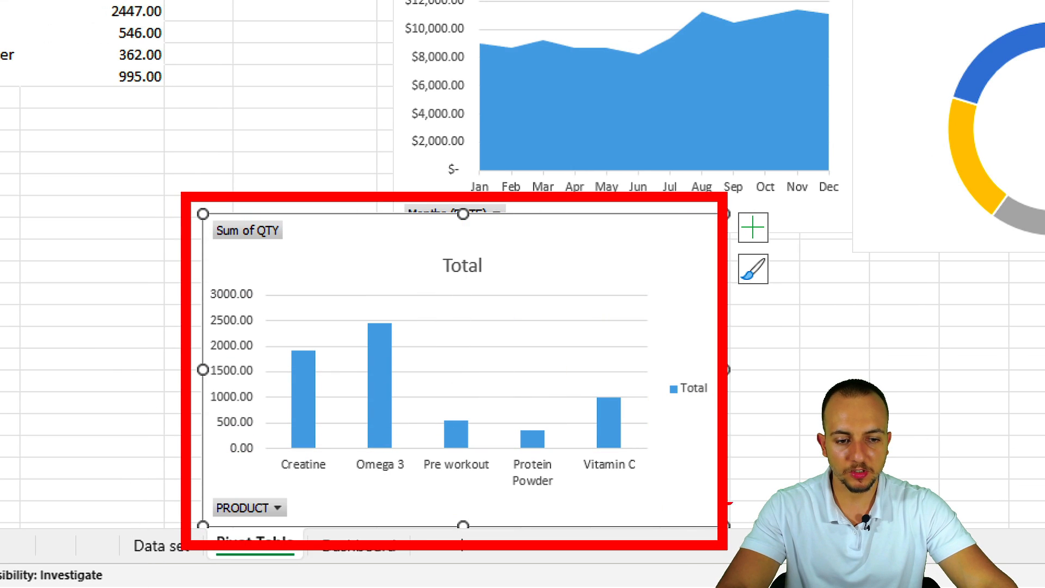
click(848, 388)
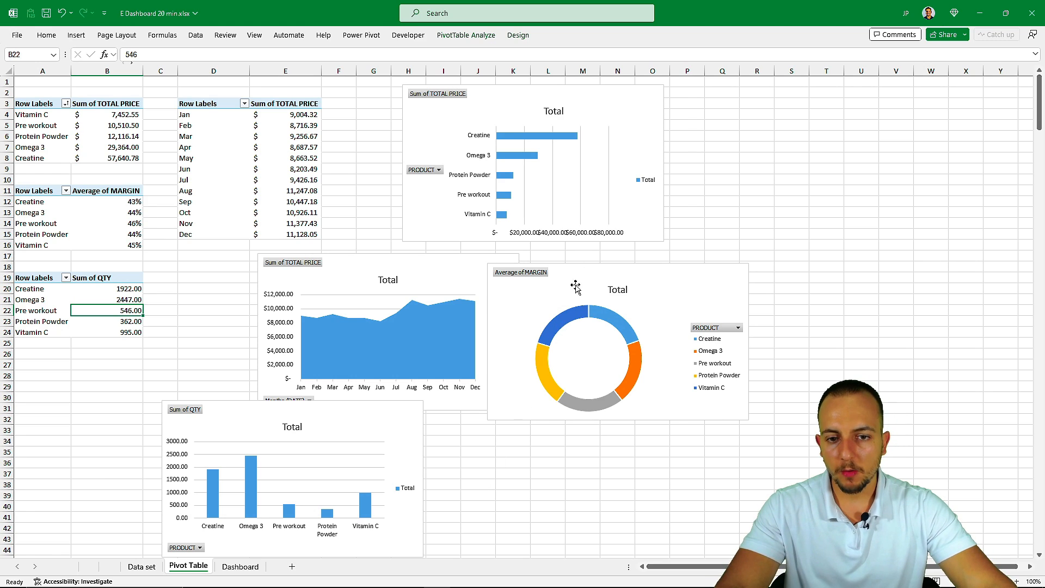
click(240, 567)
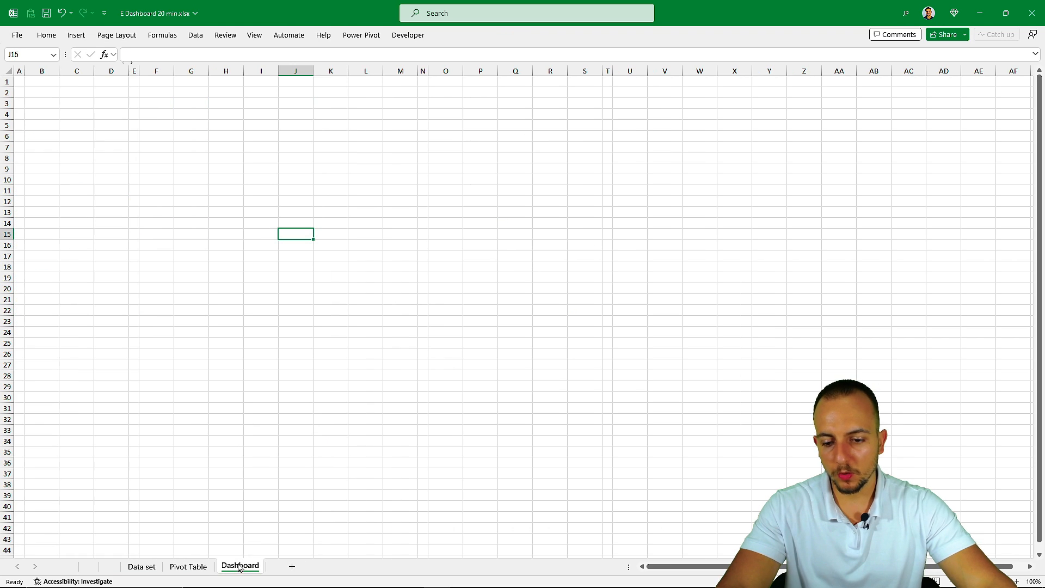
click(190, 566)
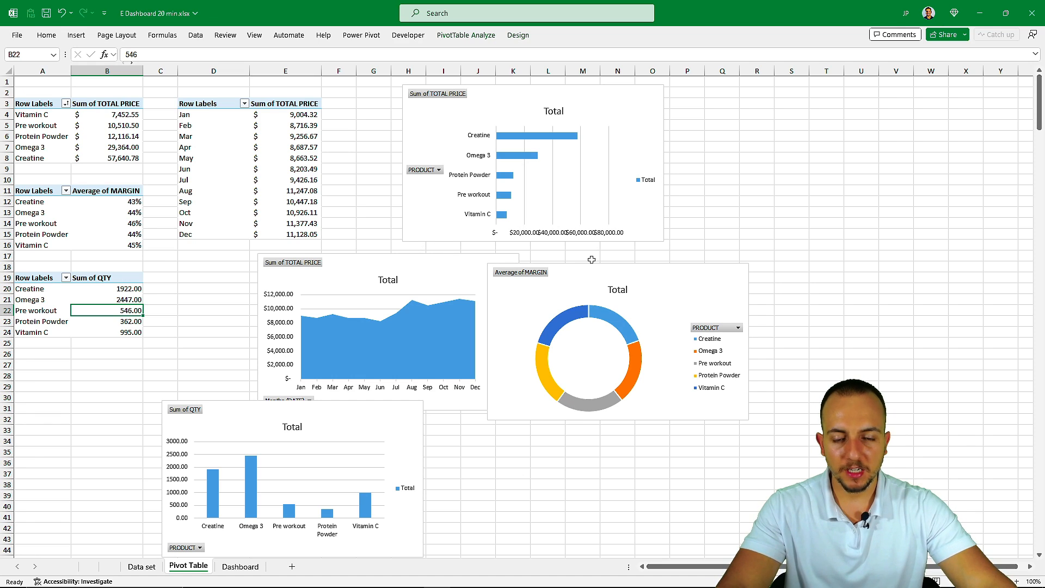
key(ctrl+2)
mouse_move(566, 149)
mouse_down()
mouse_move(179, 461)
mouse_move(427, 167)
mouse_up()
key(Escape)
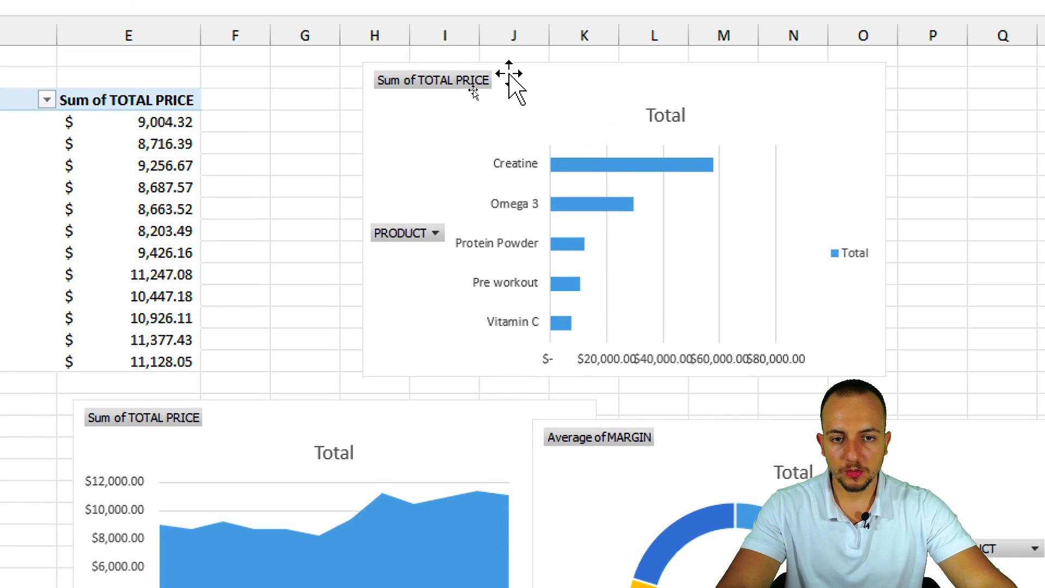
Cut the bar, doughnut, area and column charts from the Pivot Table sheet and paste them together onto the Dashboard sheet
click(400, 131)
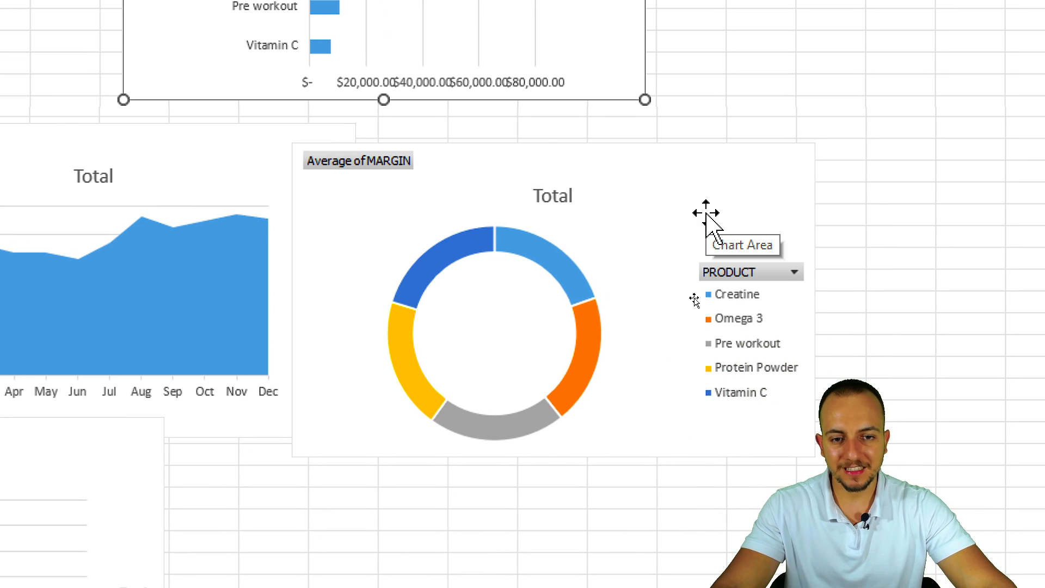
ctrl+click(705, 213)
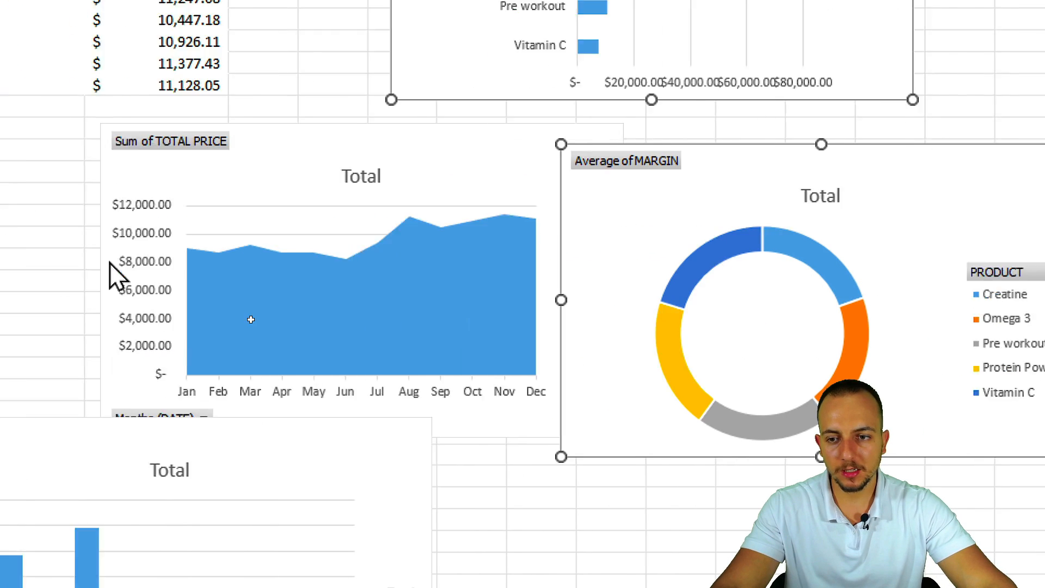
ctrl+click(212, 184)
ctrl+click(367, 345)
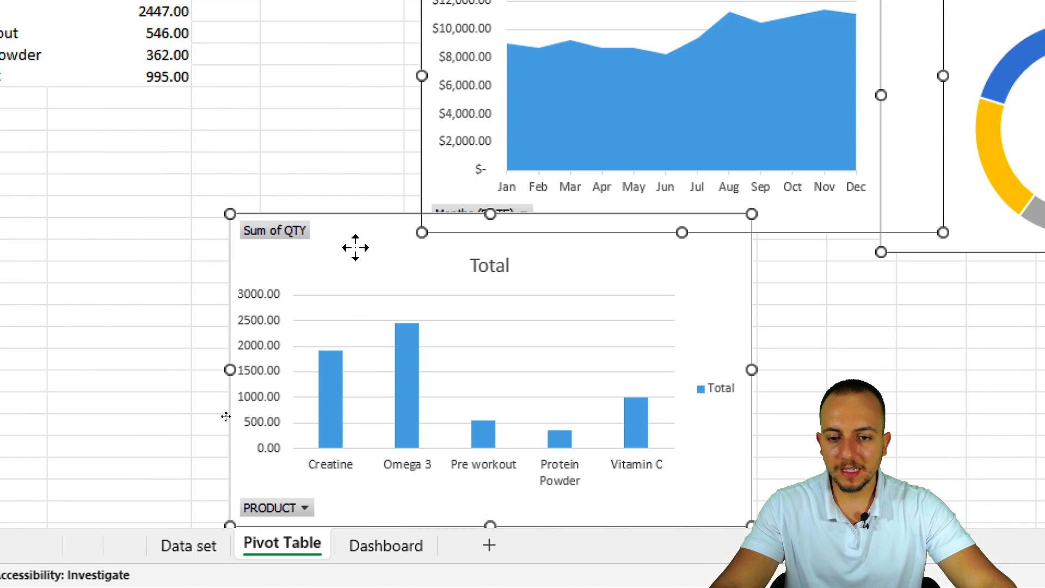
right_click(358, 322)
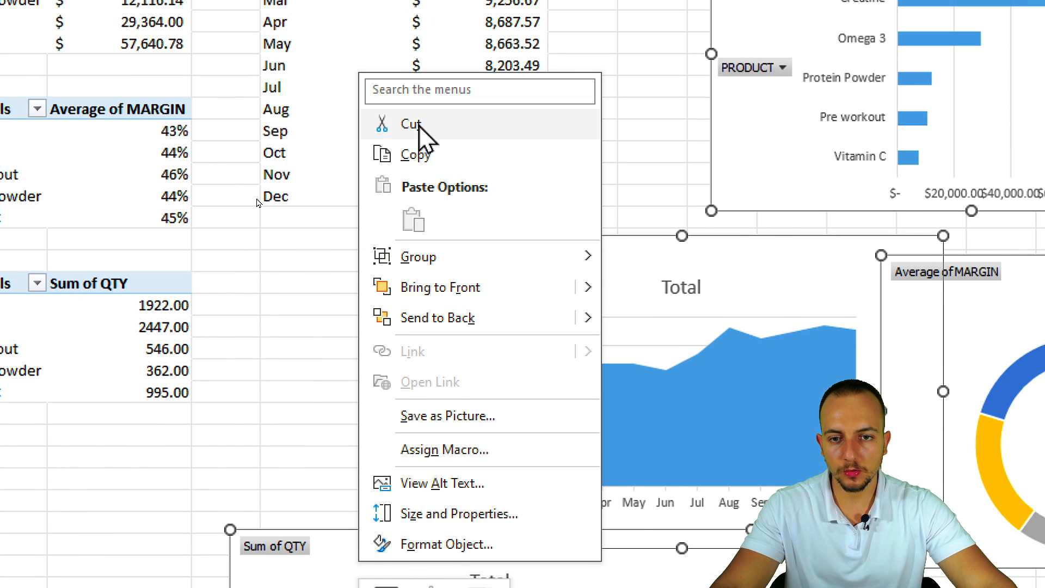
click(419, 127)
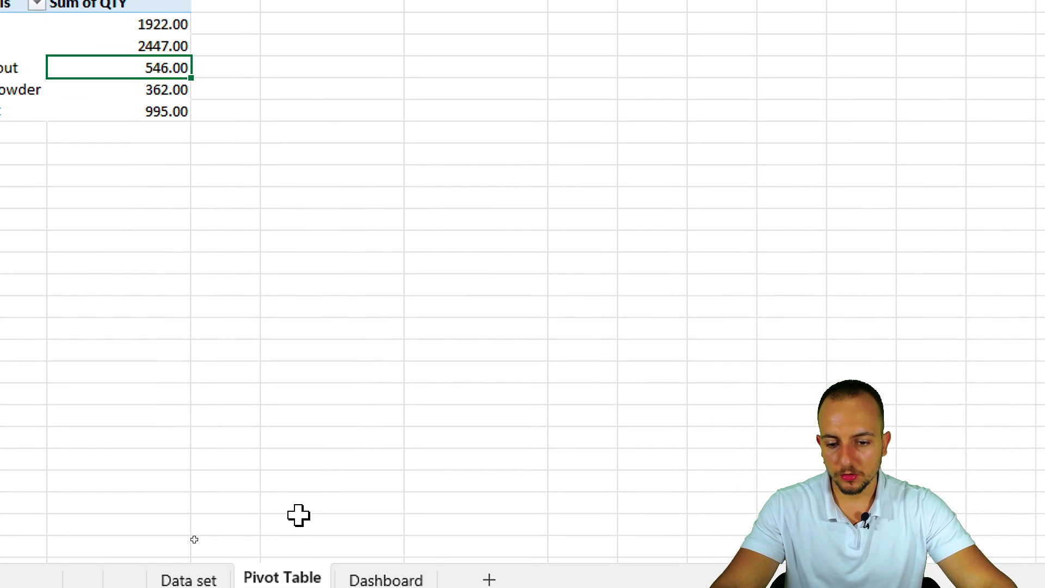
click(357, 546)
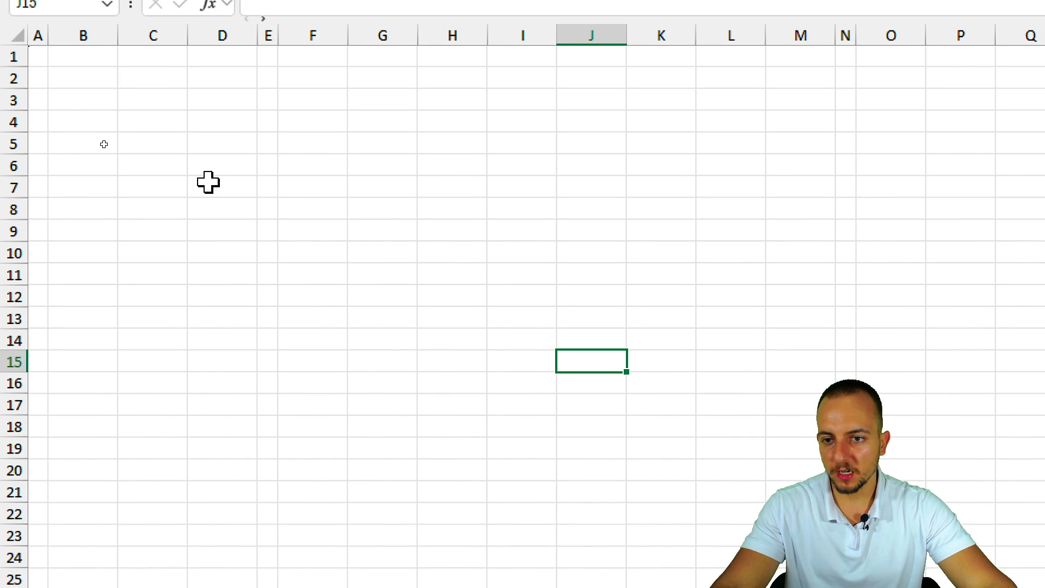
right_click(208, 184)
click(263, 332)
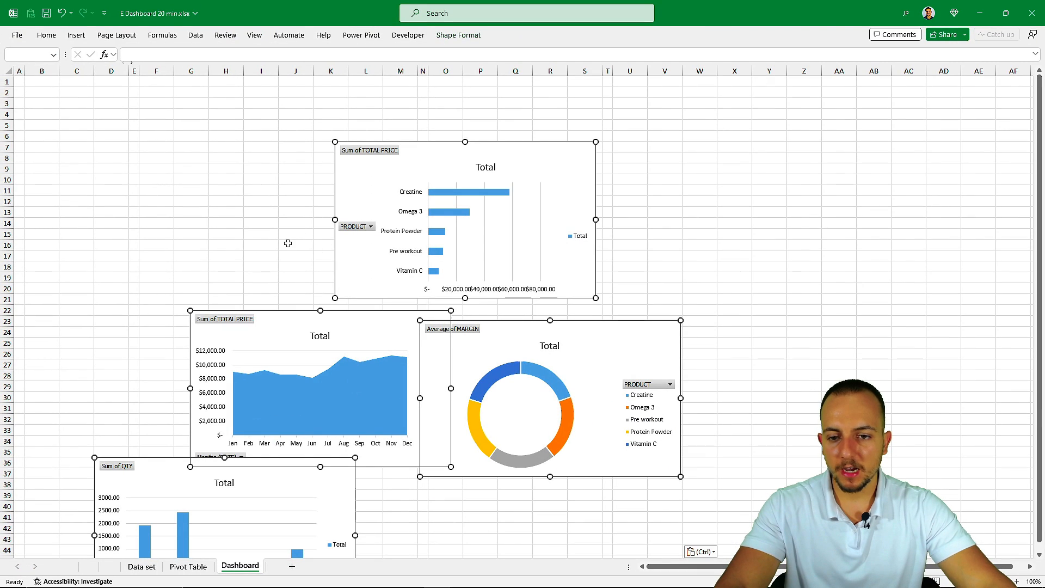
click(283, 248)
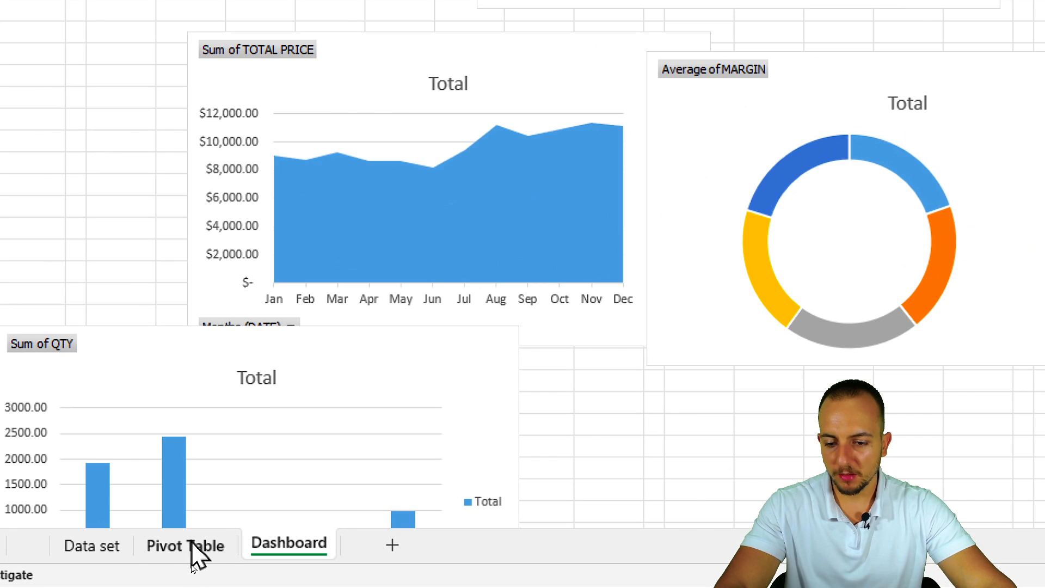
Insert a REGION slicer from the monthly TOTAL PRICE PivotTable on the Pivot Table sheet and place it among the PivotTables
click(189, 568)
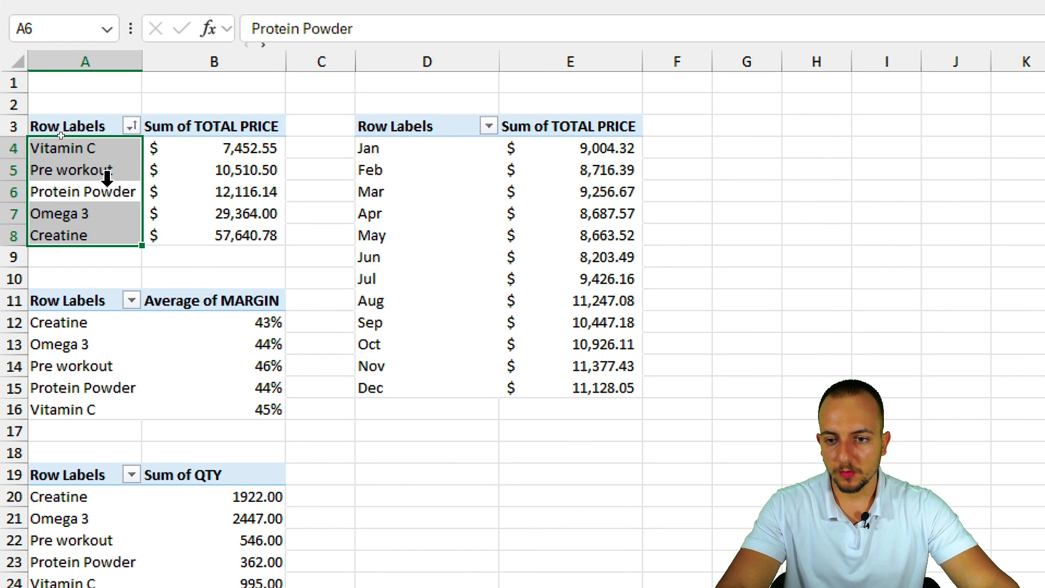
click(525, 221)
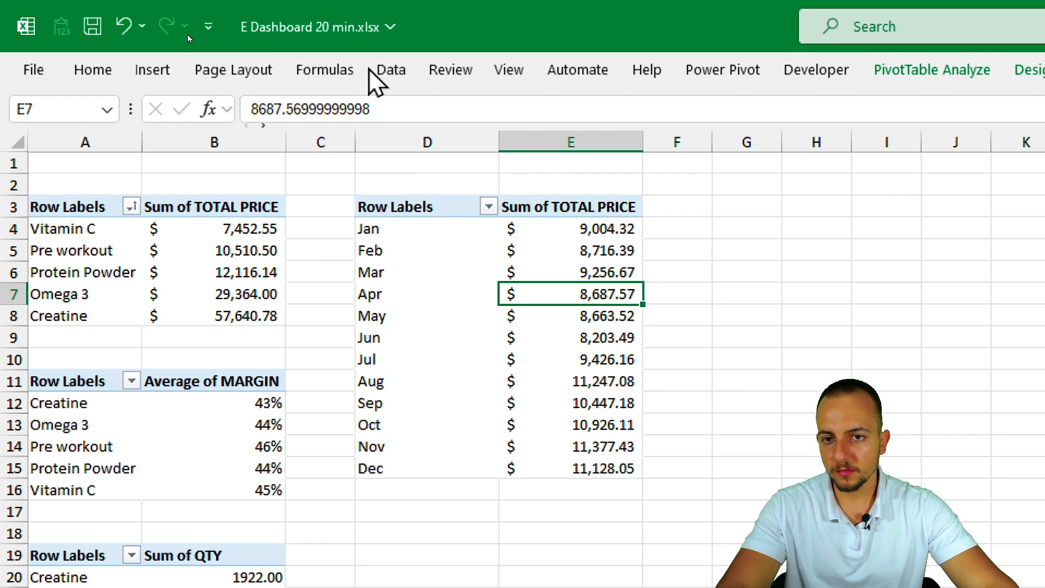
click(572, 76)
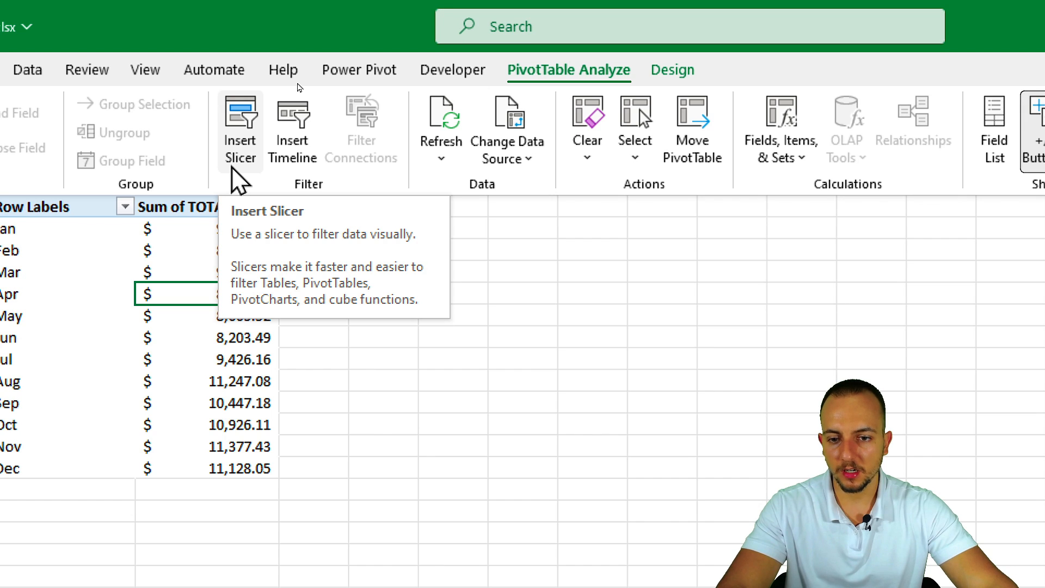
click(239, 131)
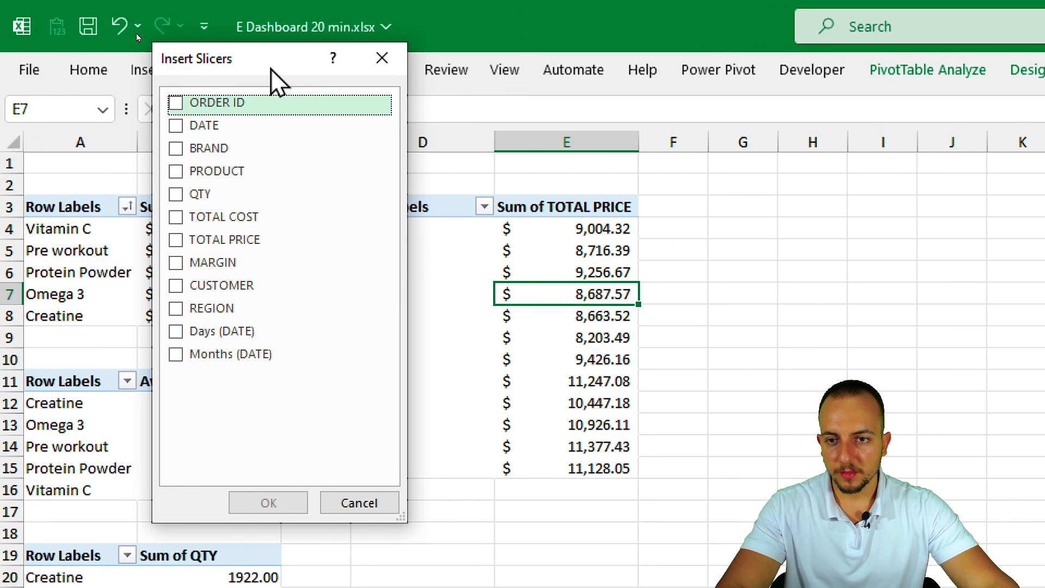
drag(271, 69, 471, 246)
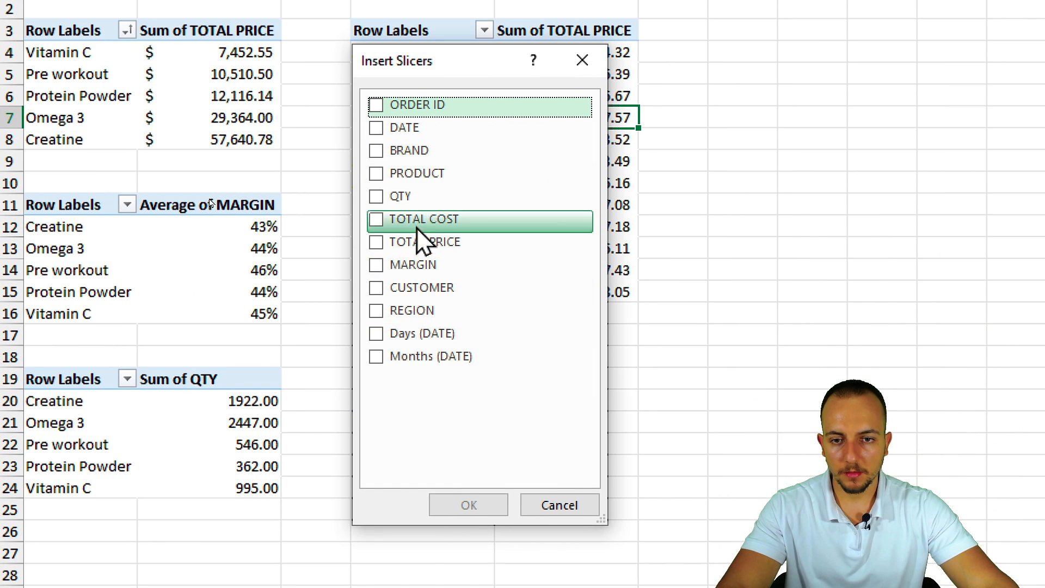
click(411, 318)
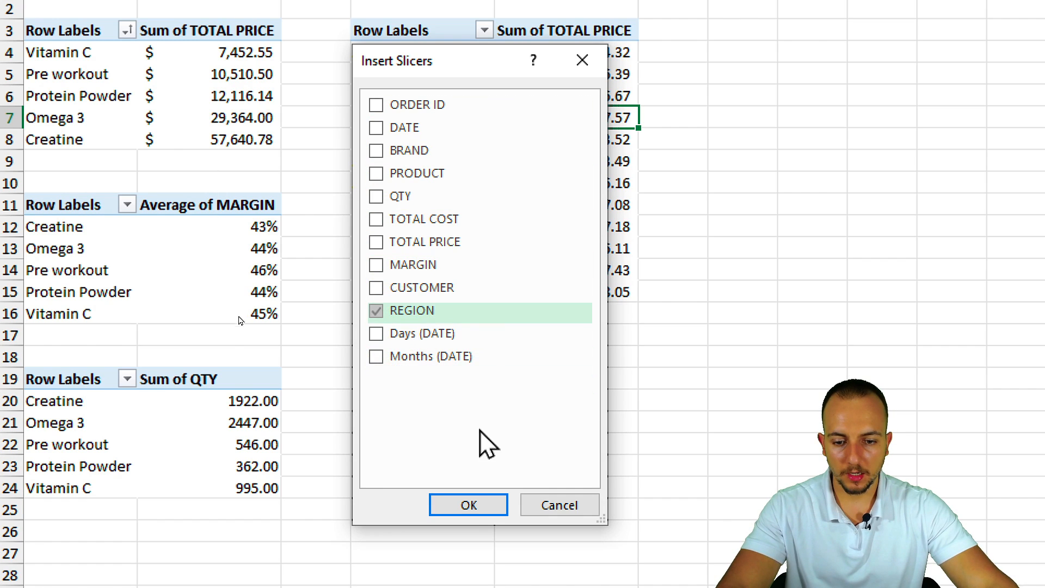
click(468, 505)
drag(1000, 330, 516, 195)
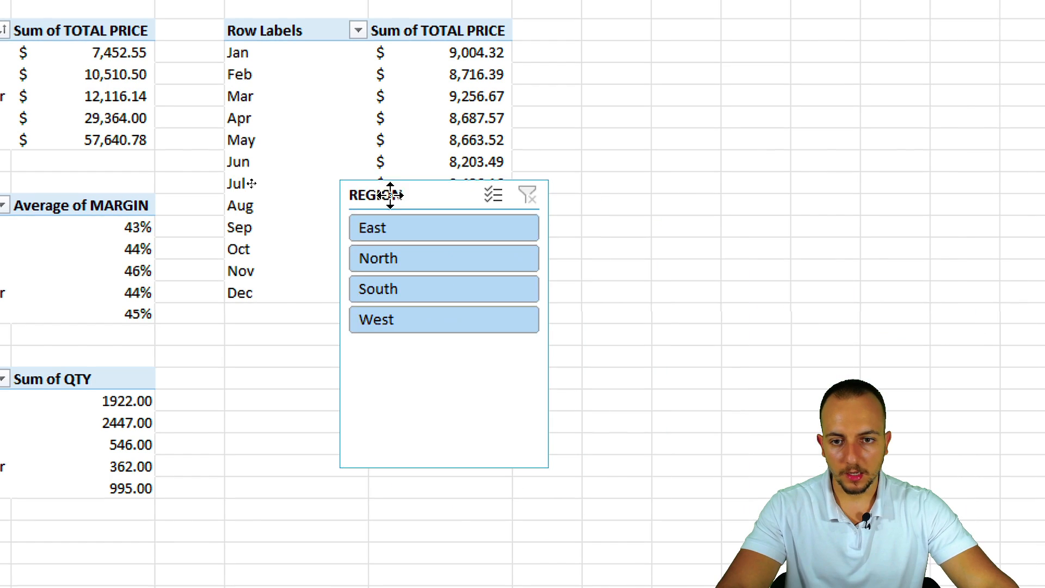
drag(390, 195, 146, 235)
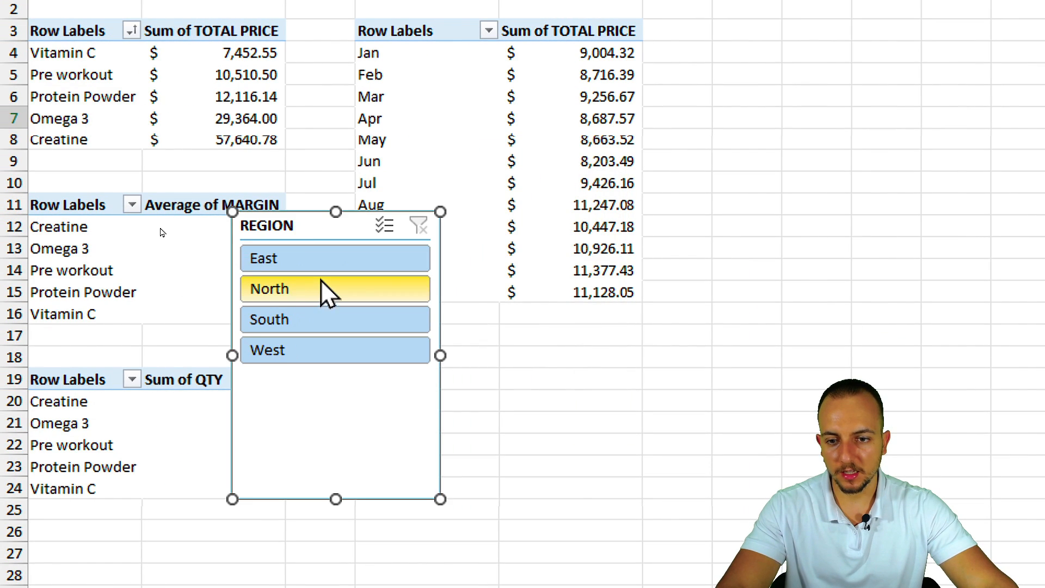
Try the REGION slicer on the monthly PivotTable with South, East, West and North
click(341, 328)
click(381, 258)
click(362, 349)
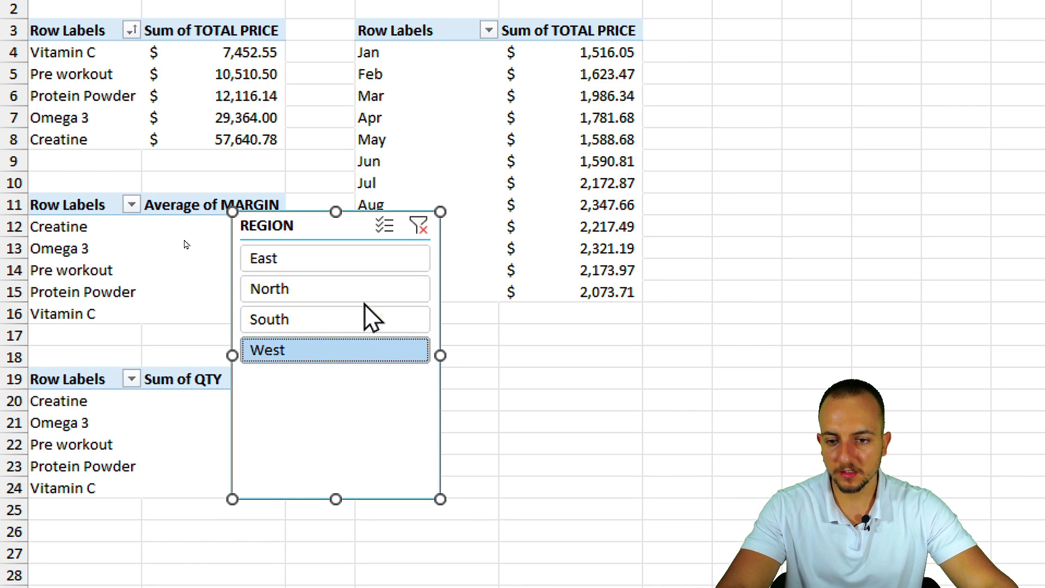
click(373, 289)
key(ctrl+2)
mouse_move(554, 33)
mouse_down()
mouse_move(590, 65)
mouse_move(665, 297)
mouse_up()
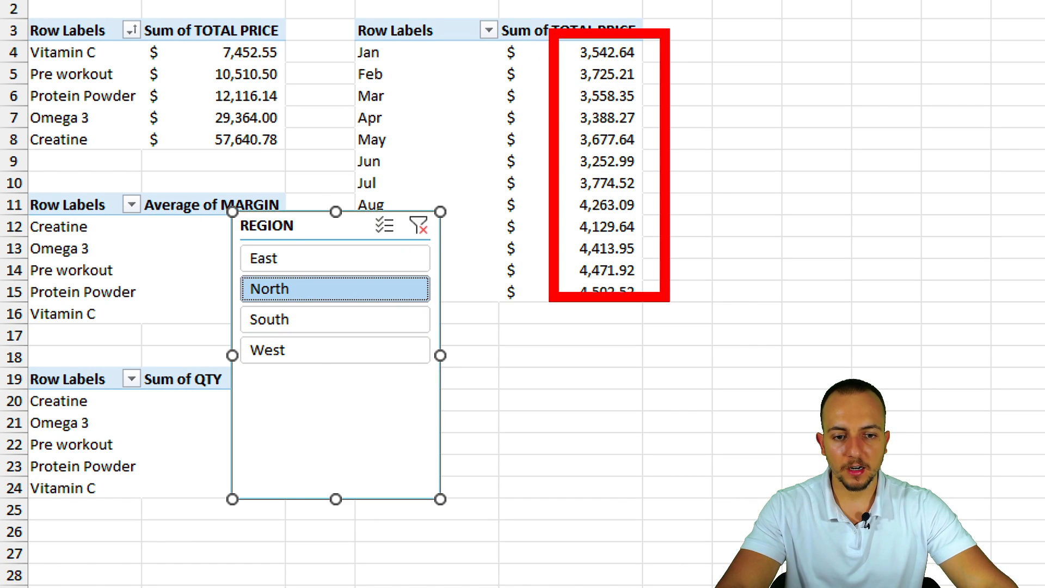
mouse_move(430, 380)
mouse_down()
mouse_move(608, 326)
mouse_move(599, 317)
mouse_up()
drag(599, 316, 632, 349)
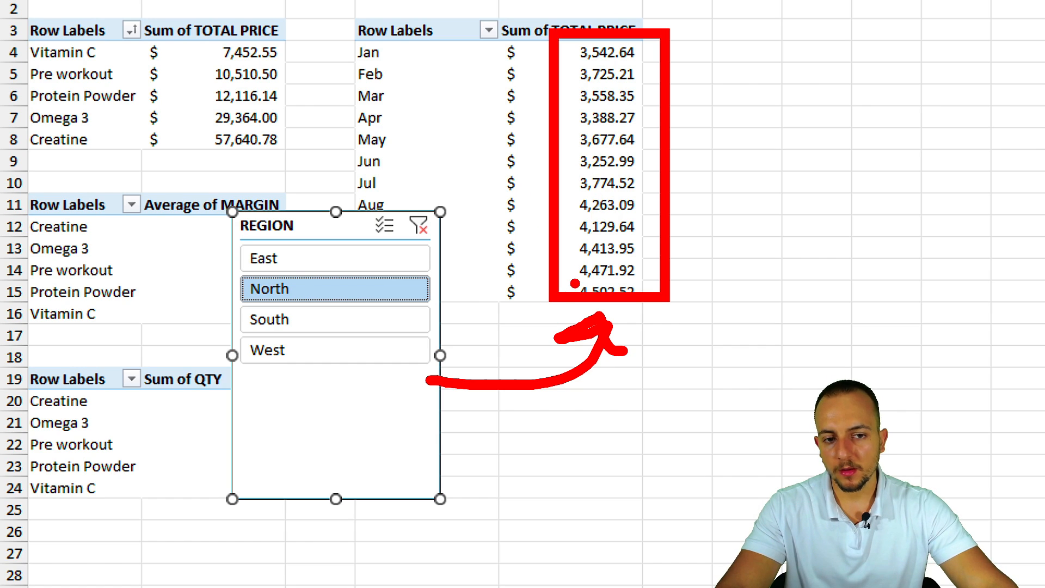
key(ctrl+z)
key(ctrl+z)
key(ctrl+z)
key(ctrl+z)
key(ctrl+z)
drag(223, 204, 449, 510)
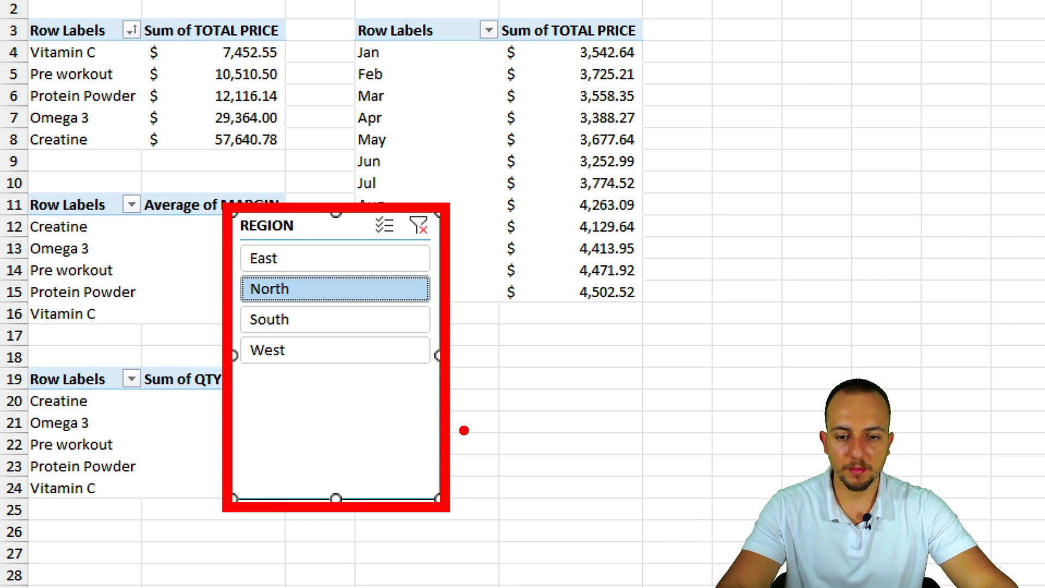
mouse_move(464, 429)
mouse_down()
mouse_move(558, 308)
mouse_move(577, 351)
mouse_up()
key(ctrl+z)
key(ctrl+z)
key(ctrl+z)
mouse_move(424, 401)
mouse_down()
mouse_move(560, 309)
mouse_move(571, 352)
mouse_up()
drag(297, 231, 253, 119)
drag(248, 160, 305, 155)
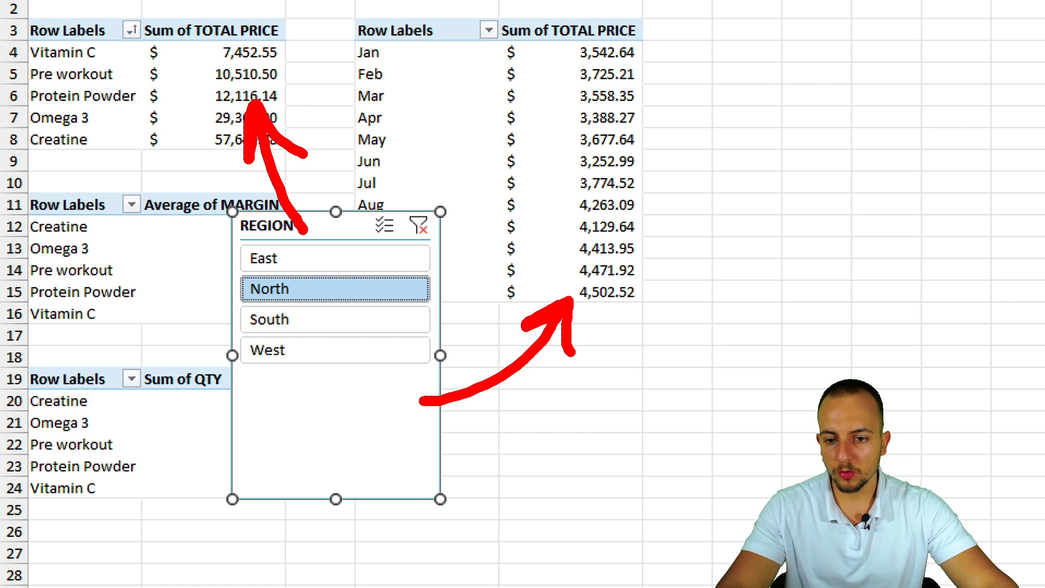
drag(297, 342, 159, 239)
drag(177, 318, 228, 267)
mouse_move(288, 381)
mouse_down()
mouse_move(199, 426)
mouse_move(267, 463)
mouse_up()
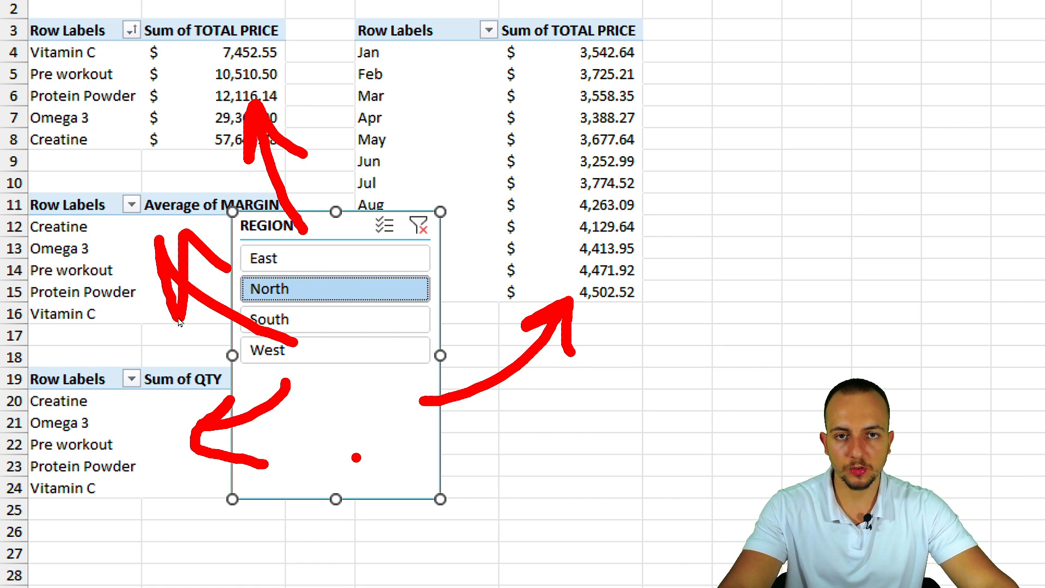
key(Escape)
Connect the REGION slicer to PivotTable1, PivotTable2 and PivotTable3 through its report connections
right_click(289, 224)
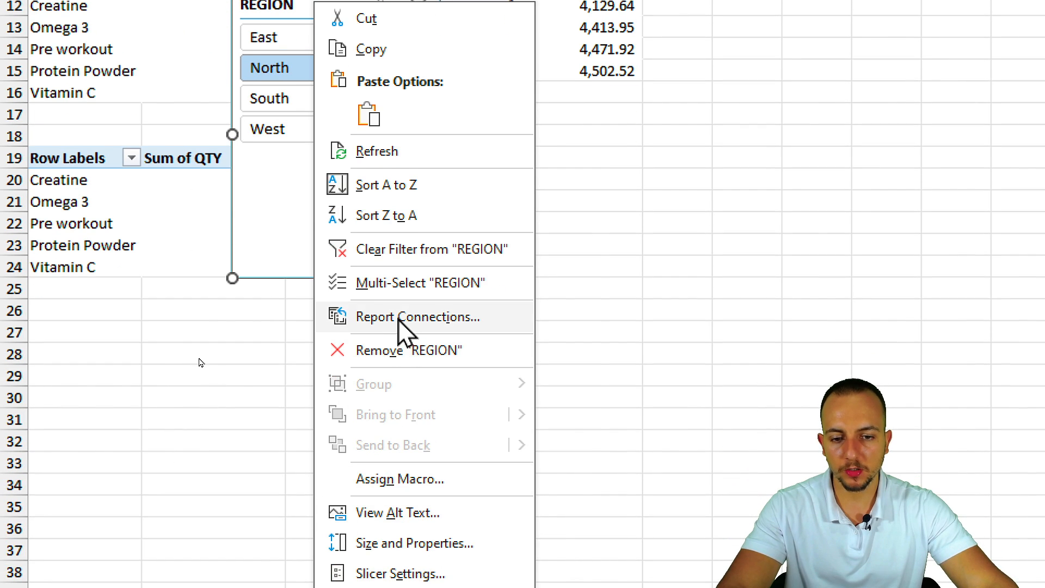
click(400, 317)
drag(350, 452, 350, 511)
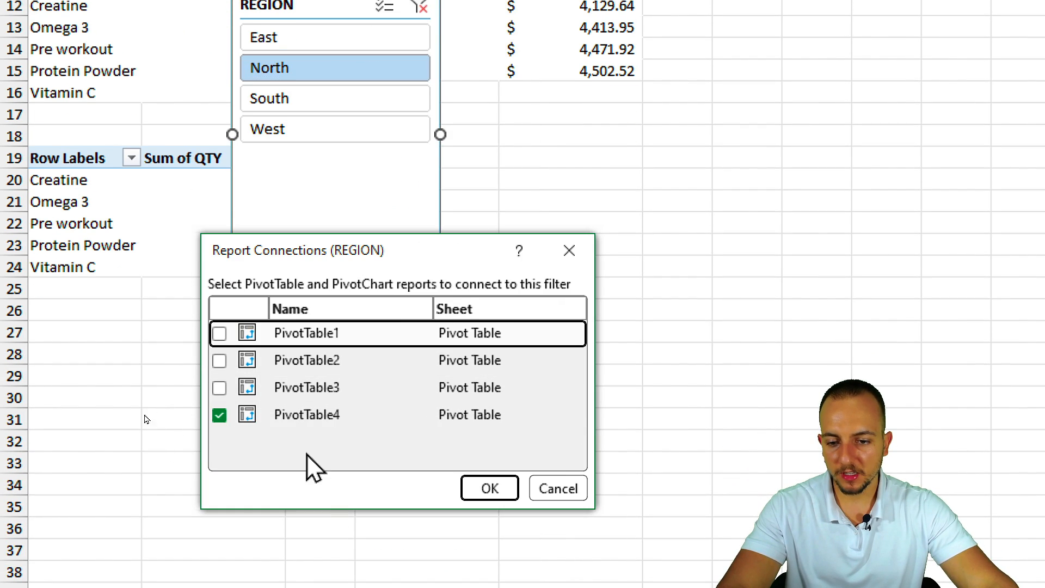
click(220, 333)
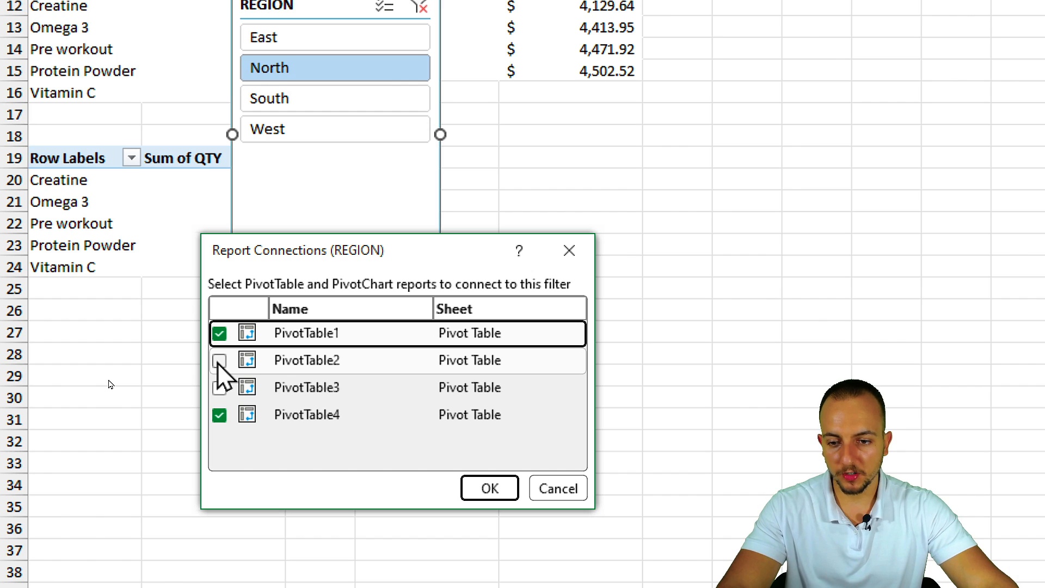
click(219, 360)
click(219, 387)
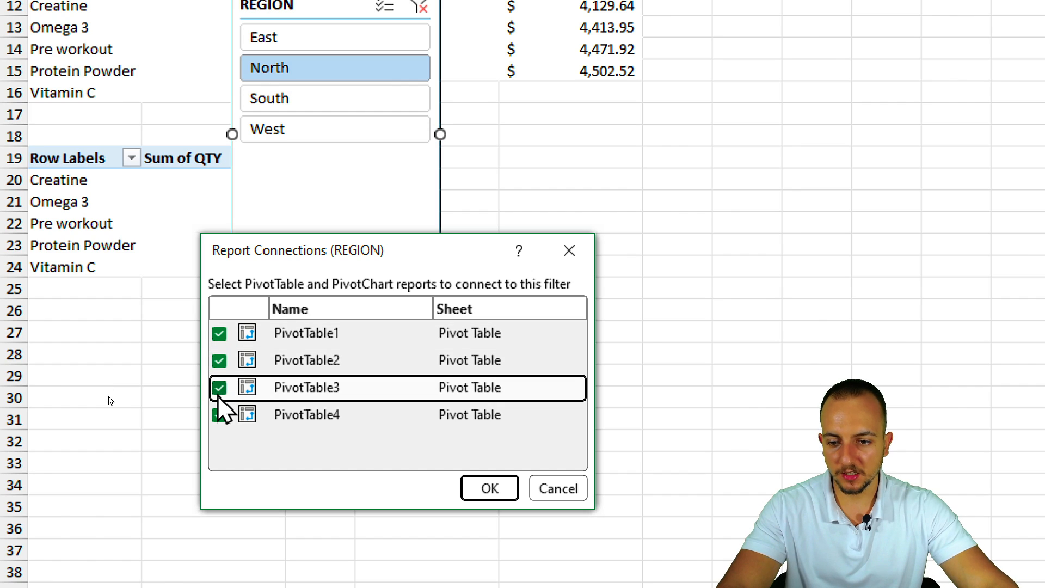
click(474, 485)
Switch the REGION slicer through the regions, starting with East and ending with West, and move it off the margin and quantity PivotTables
scroll(476, 469, up, 3)
click(344, 253)
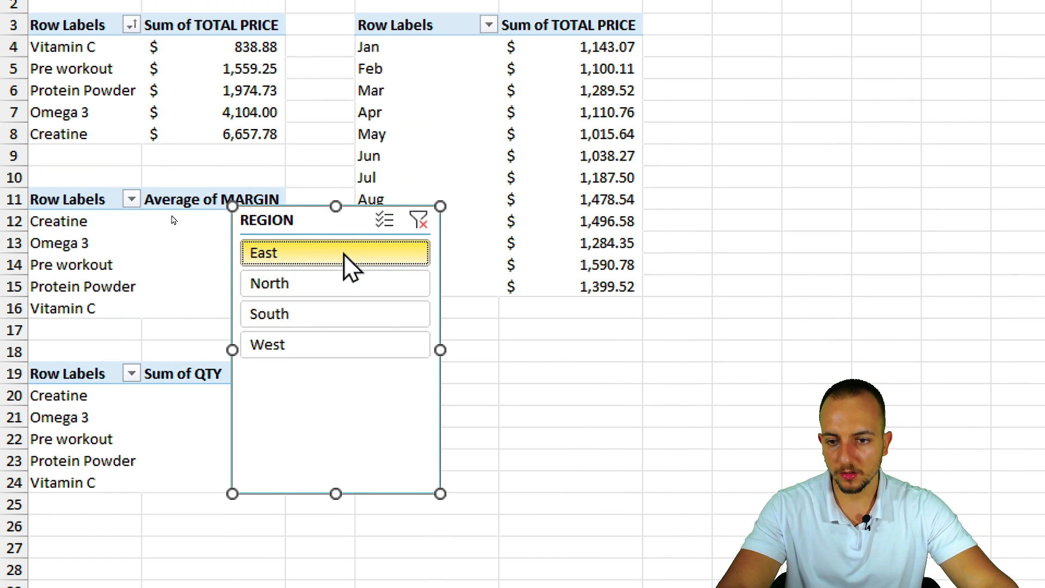
drag(327, 218, 409, 189)
click(352, 266)
click(333, 296)
click(403, 248)
click(406, 272)
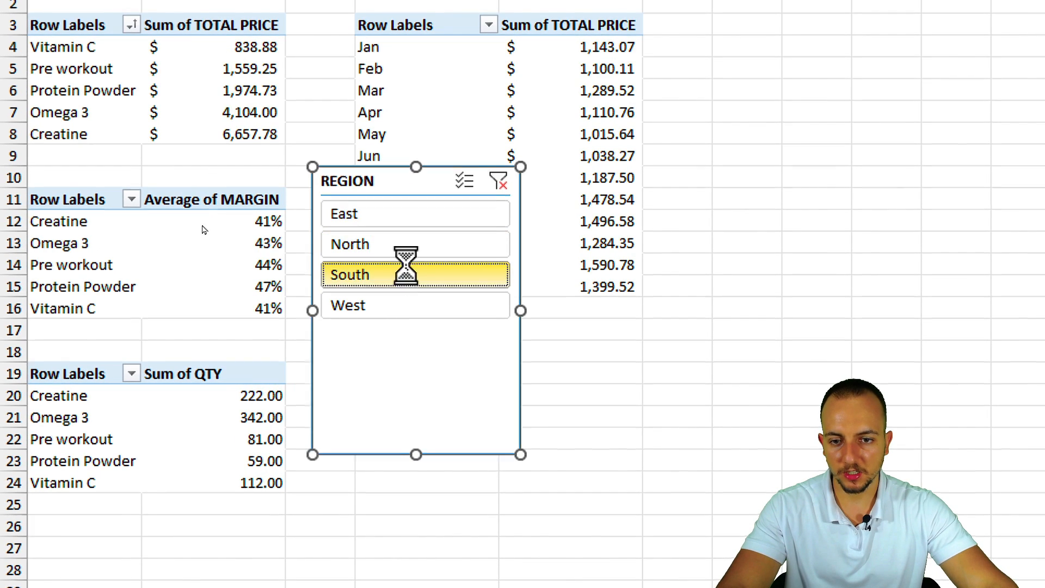
click(375, 305)
Cut the REGION slicer from the Pivot Table sheet and paste it at C4 on the Dashboard sheet
right_click(395, 353)
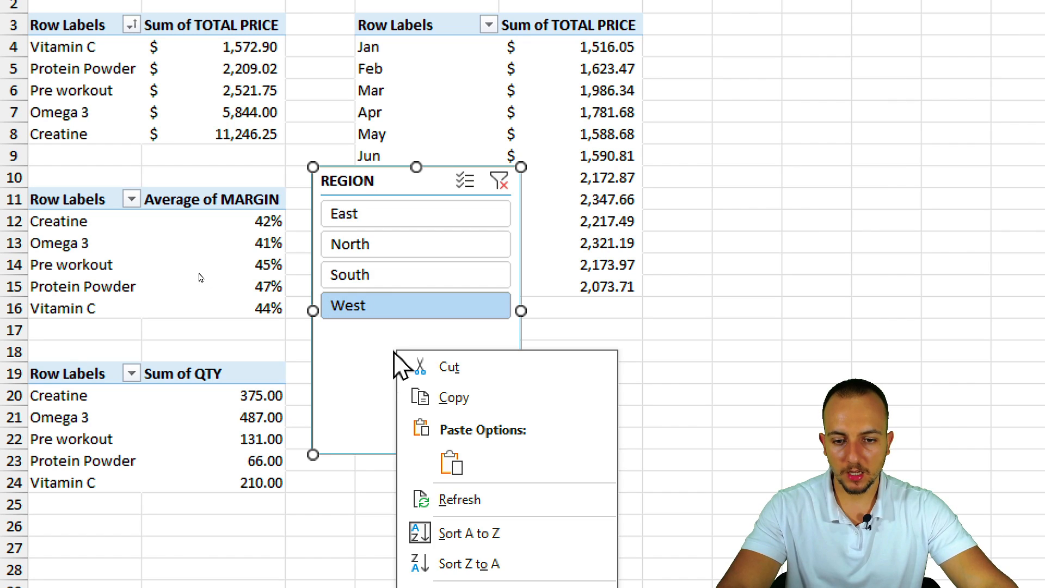
click(478, 366)
scroll(476, 508, down, 6)
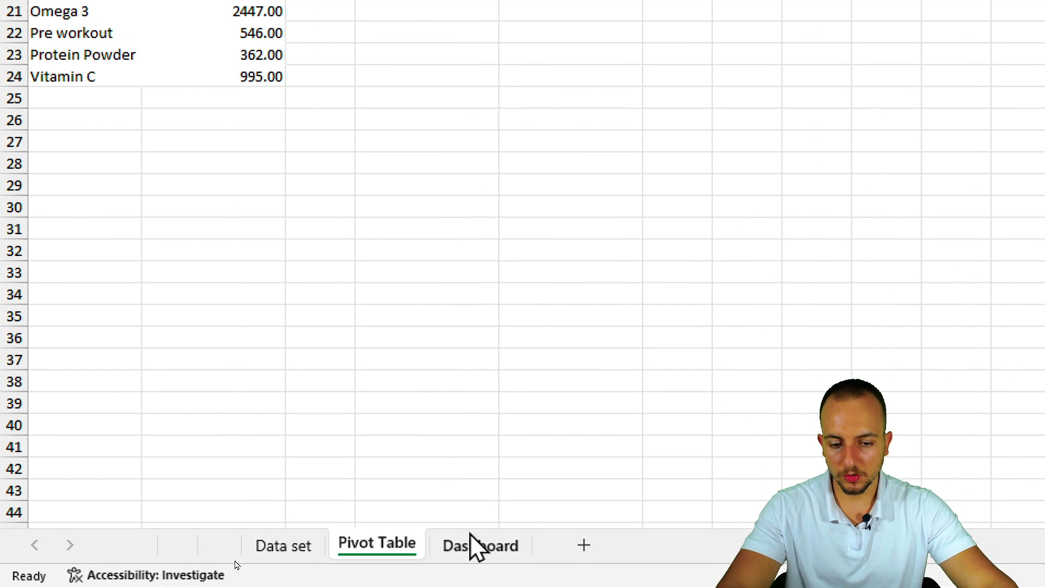
click(473, 545)
scroll(275, 165, up, 7)
right_click(143, 145)
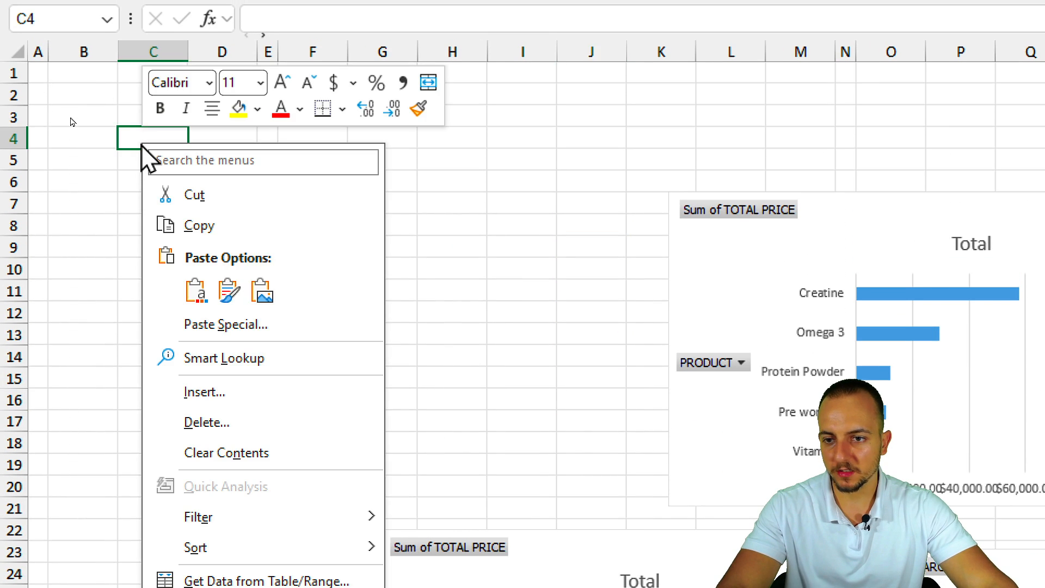
click(195, 290)
Move the REGION slicer to start at B2 and shorten it to end at row 9, just below the West button
drag(219, 350, 139, 307)
click(369, 363)
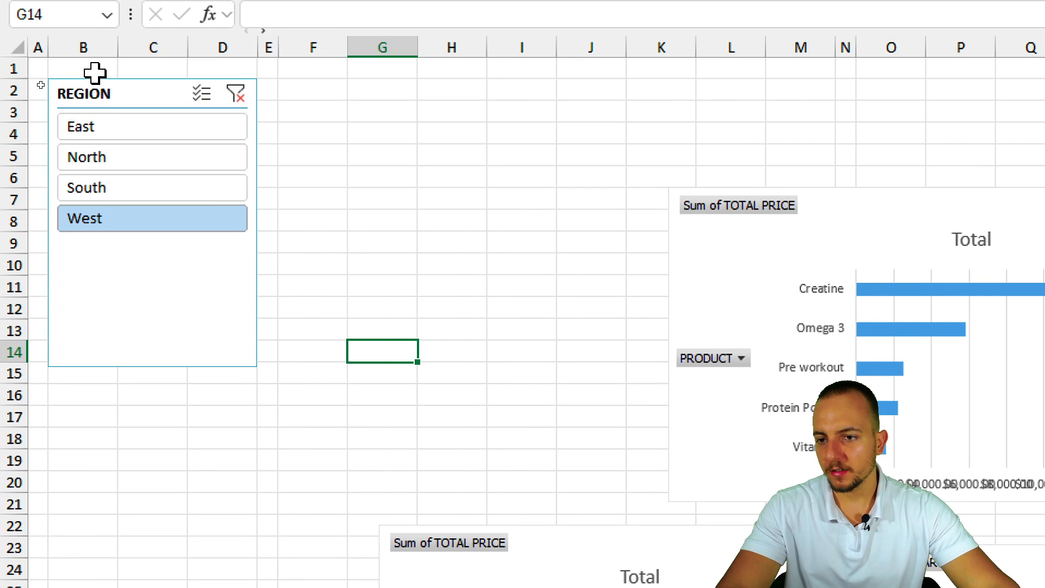
mouse_move(141, 318)
mouse_down()
mouse_move(171, 343)
mouse_move(146, 314)
mouse_up()
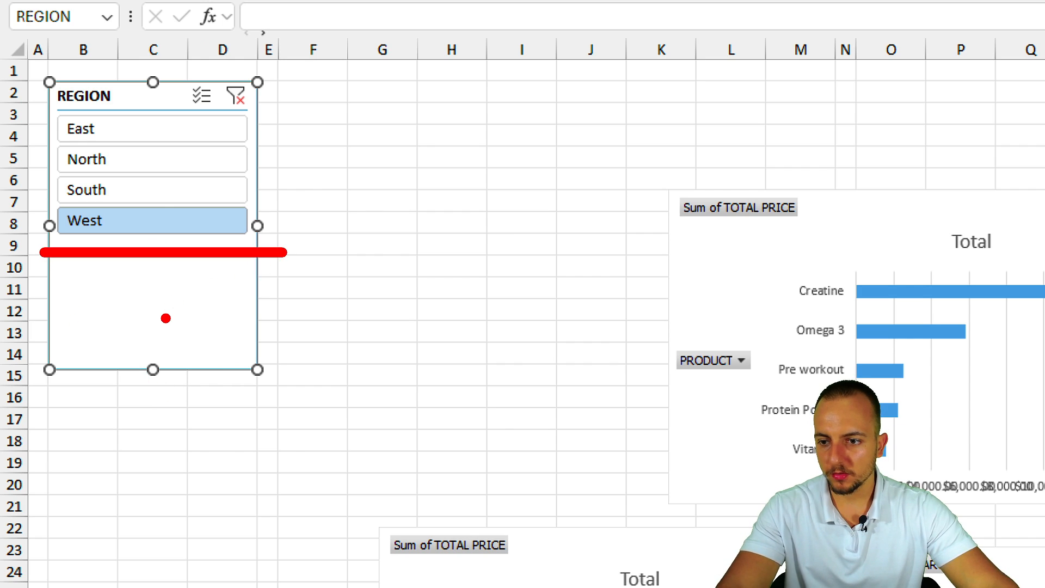
drag(148, 369, 191, 255)
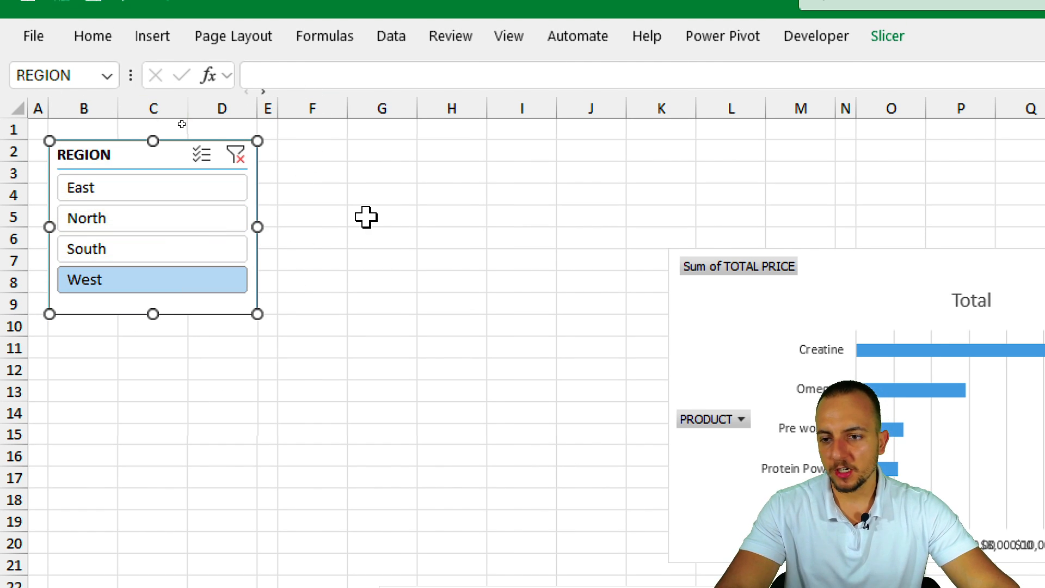
key(ctrl+2)
drag(44, 137, 337, 183)
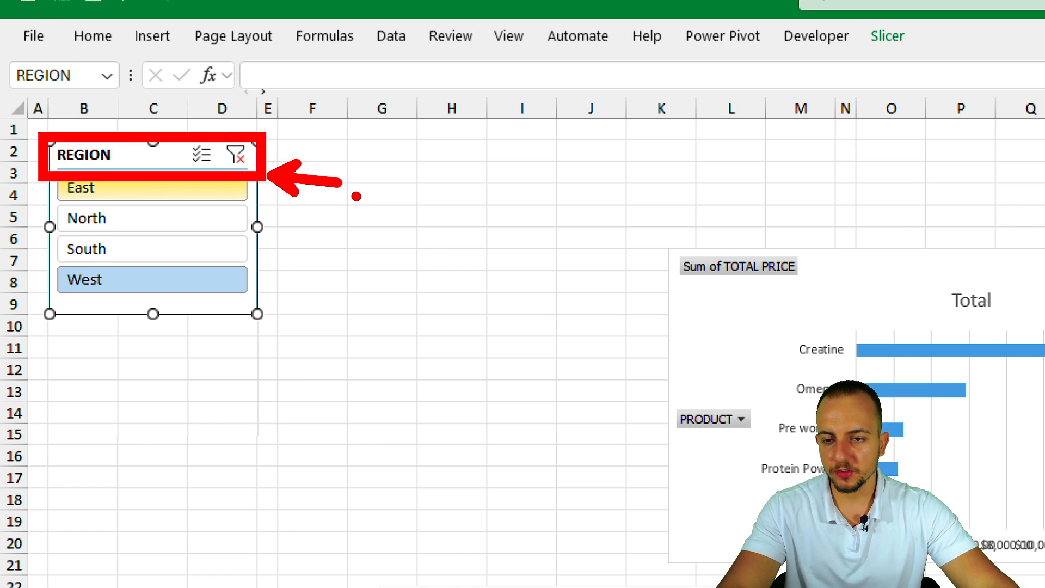
Turn off the header display and hide items with no data in the REGION slicer's settings
key(Escape)
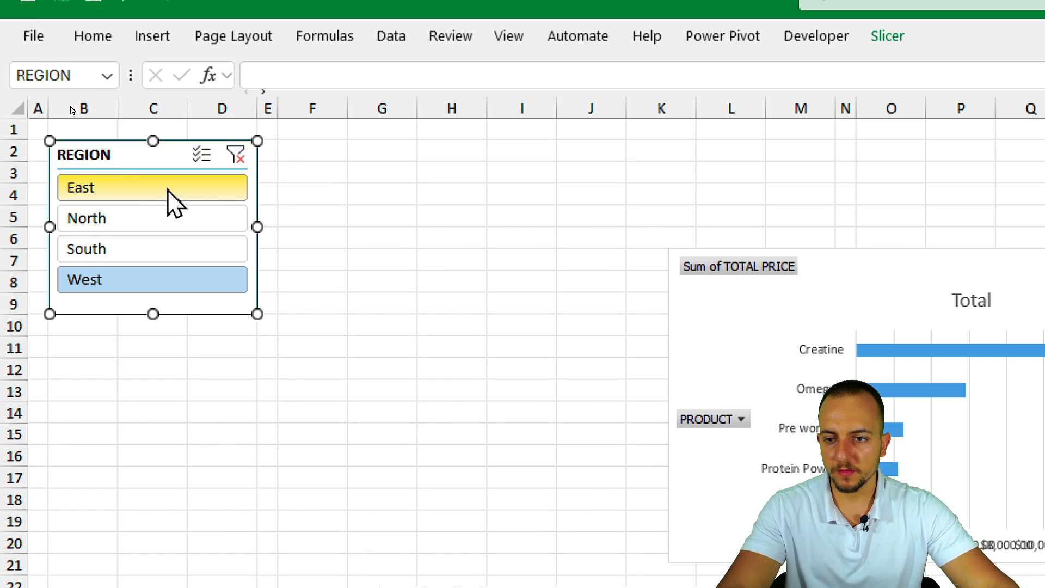
right_click(133, 160)
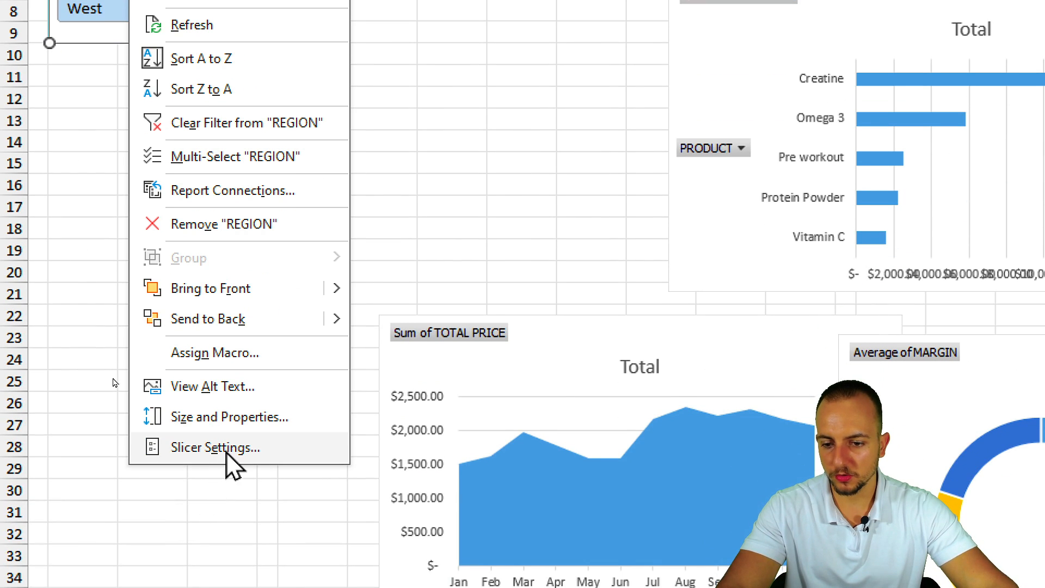
click(227, 452)
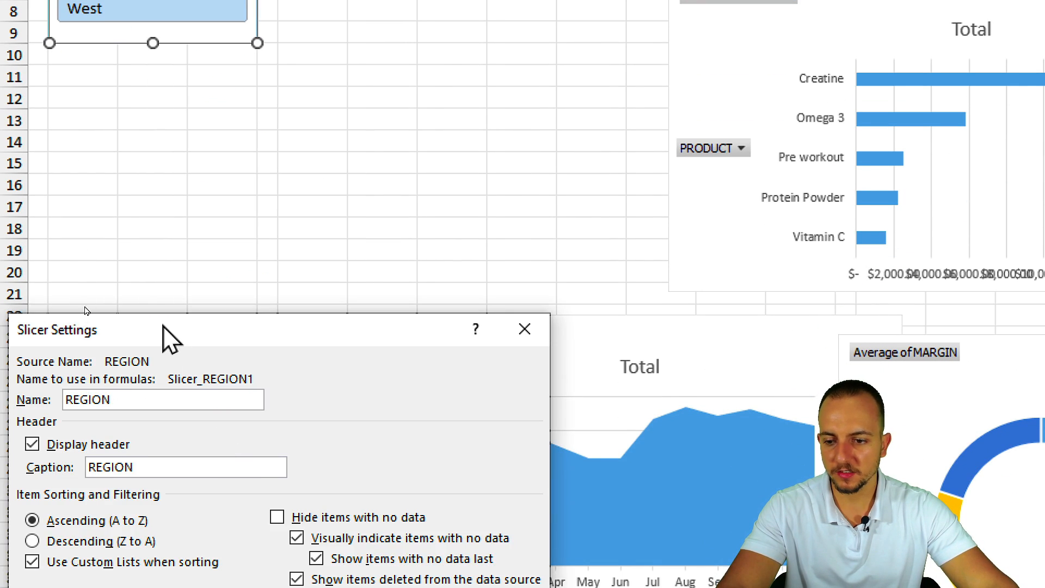
drag(168, 338, 257, 87)
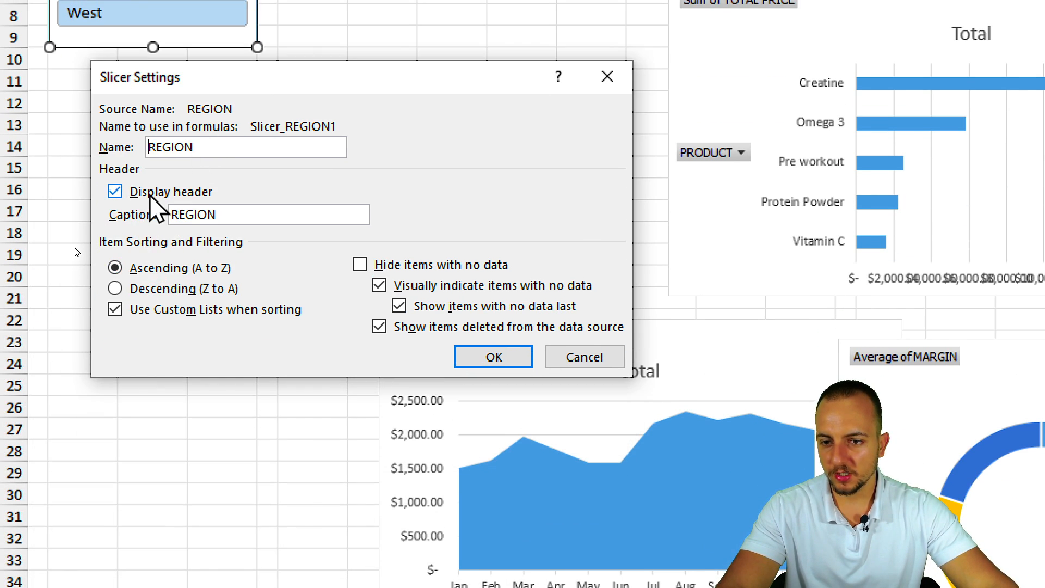
click(390, 266)
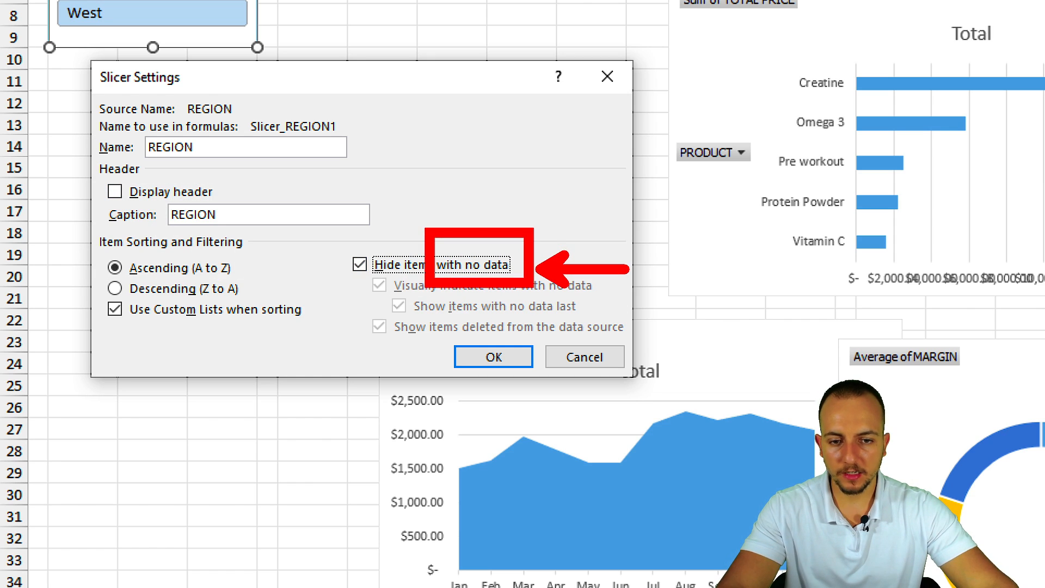
click(492, 356)
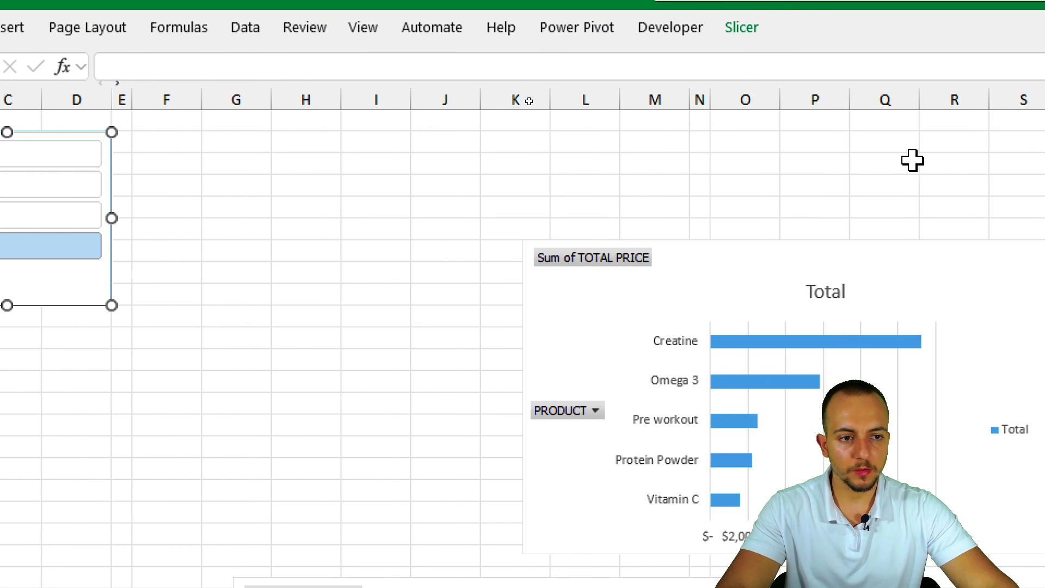
Arrange the REGION slicer's buttons in 2 columns and set the button height to 0.7"
click(747, 36)
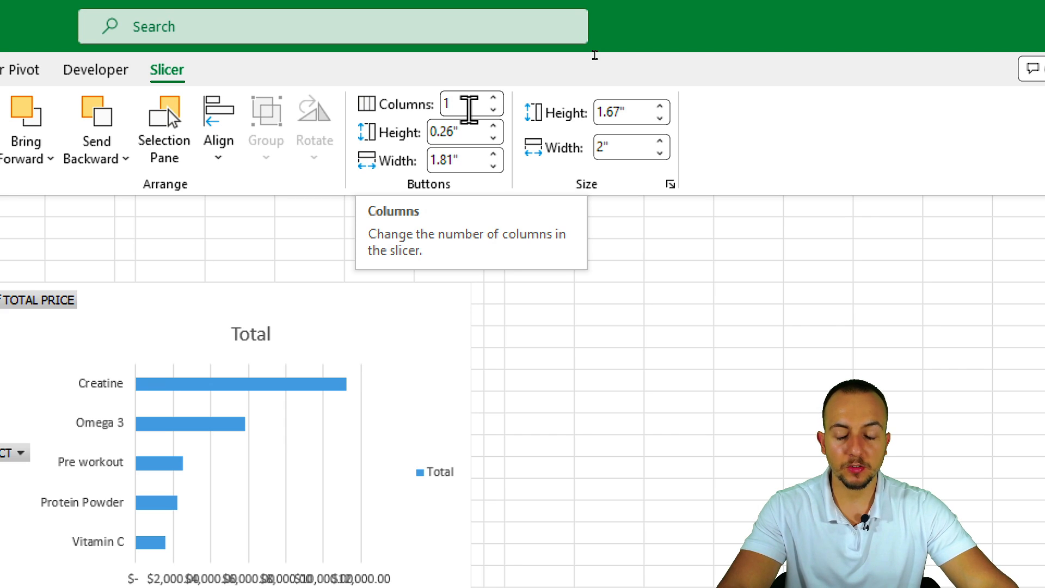
click(493, 99)
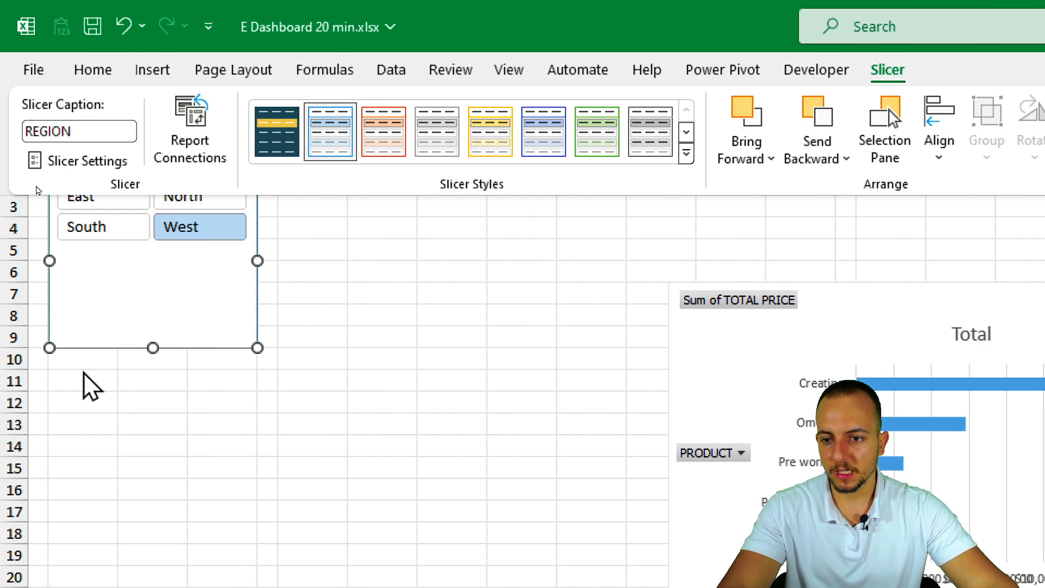
click(120, 359)
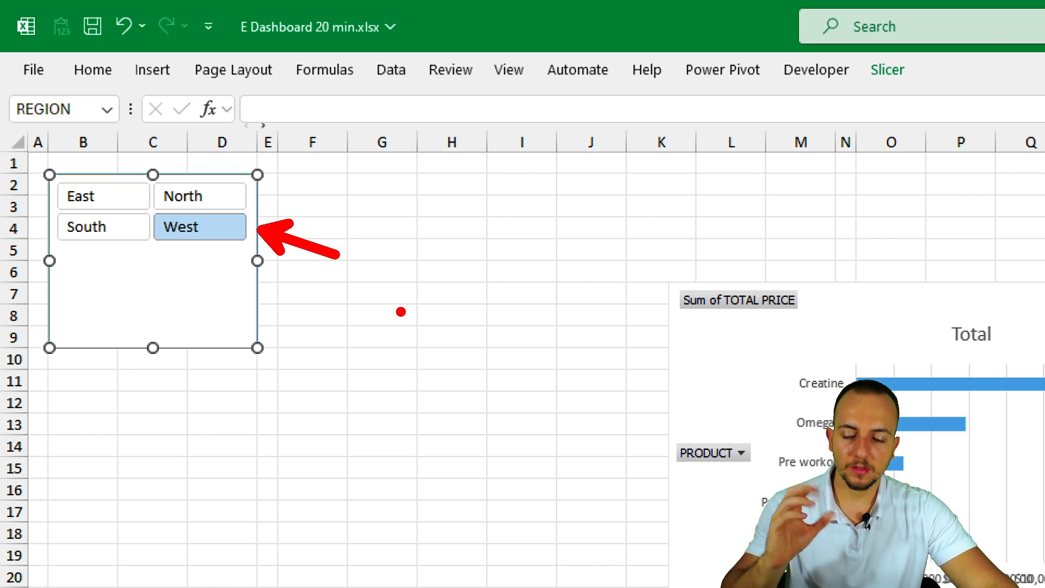
click(888, 71)
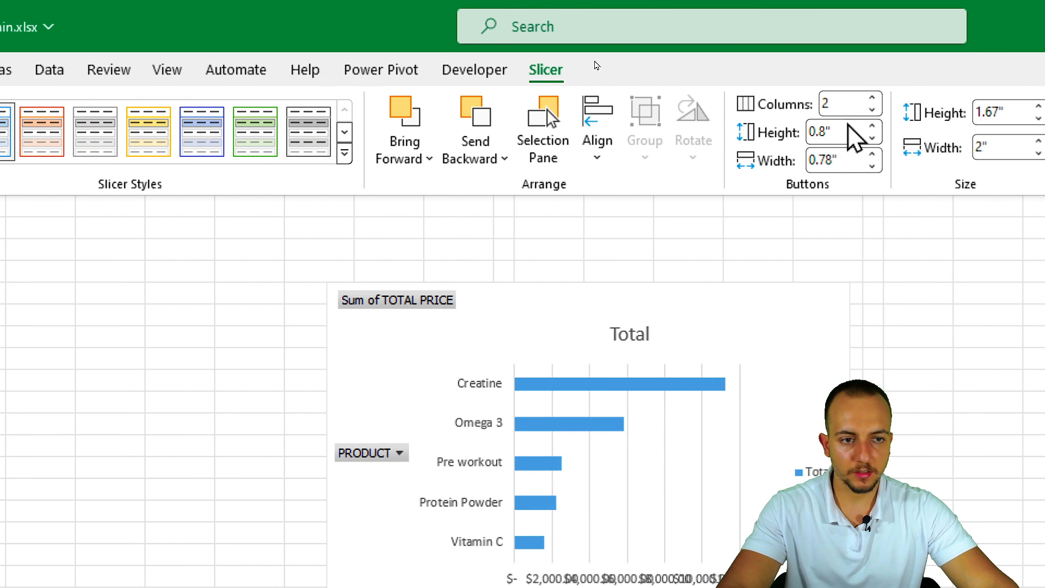
click(120, 374)
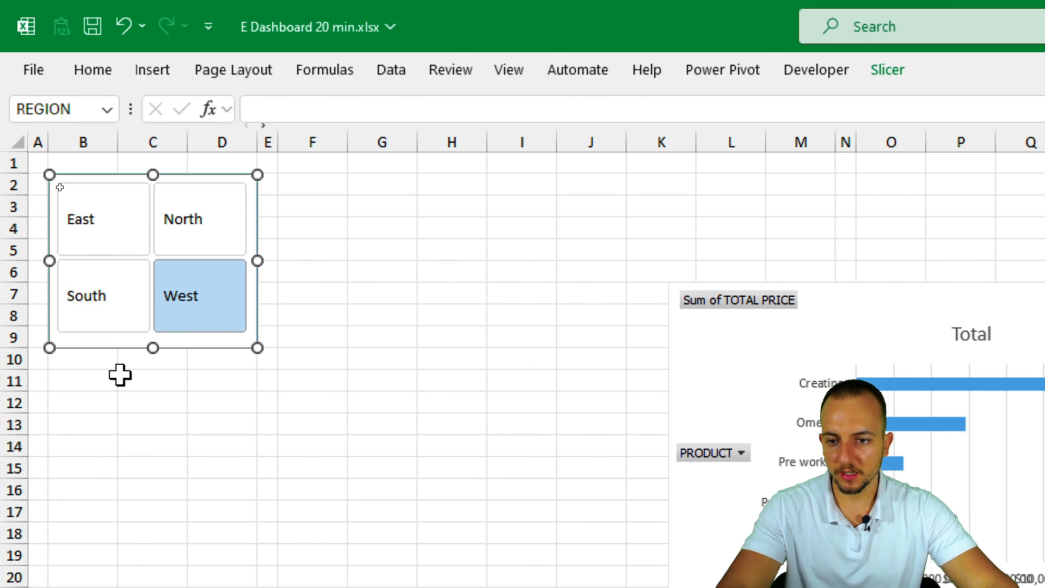
click(120, 372)
Switch the REGION slicer repeatedly through the four regions, ending with East, to check the filtering of the charts
click(140, 279)
click(161, 238)
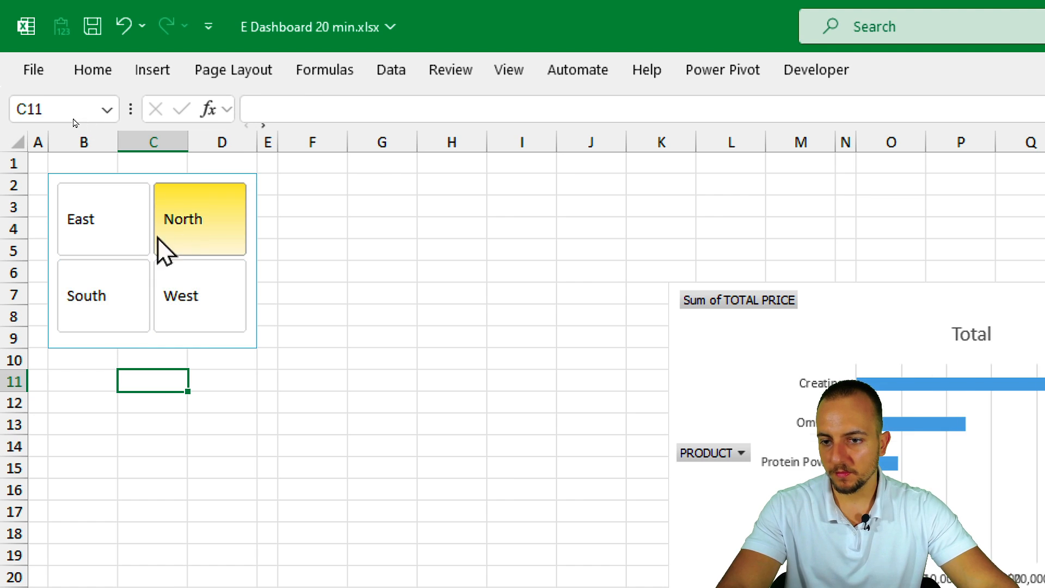
click(137, 238)
click(105, 169)
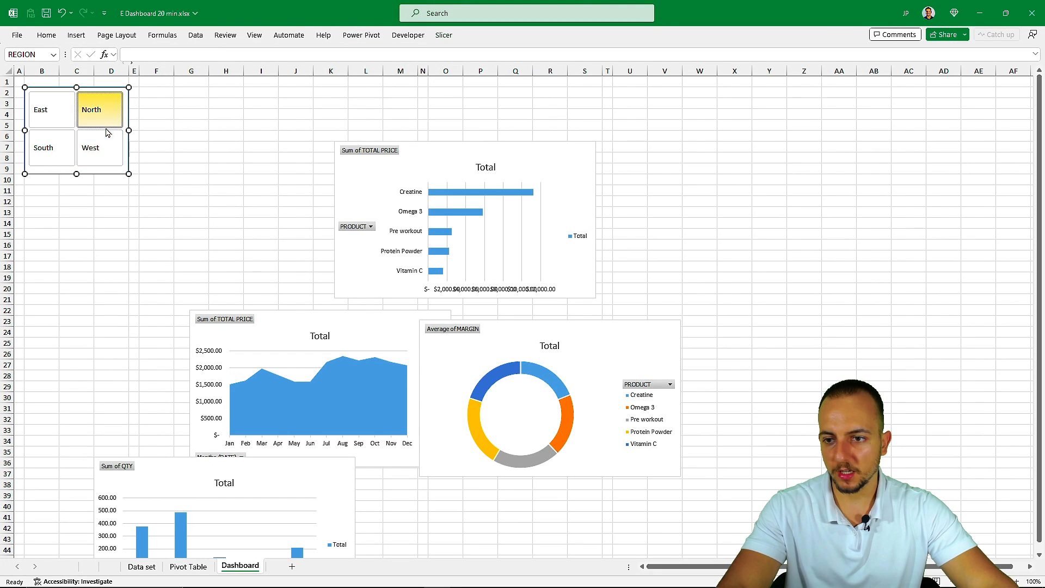
click(62, 149)
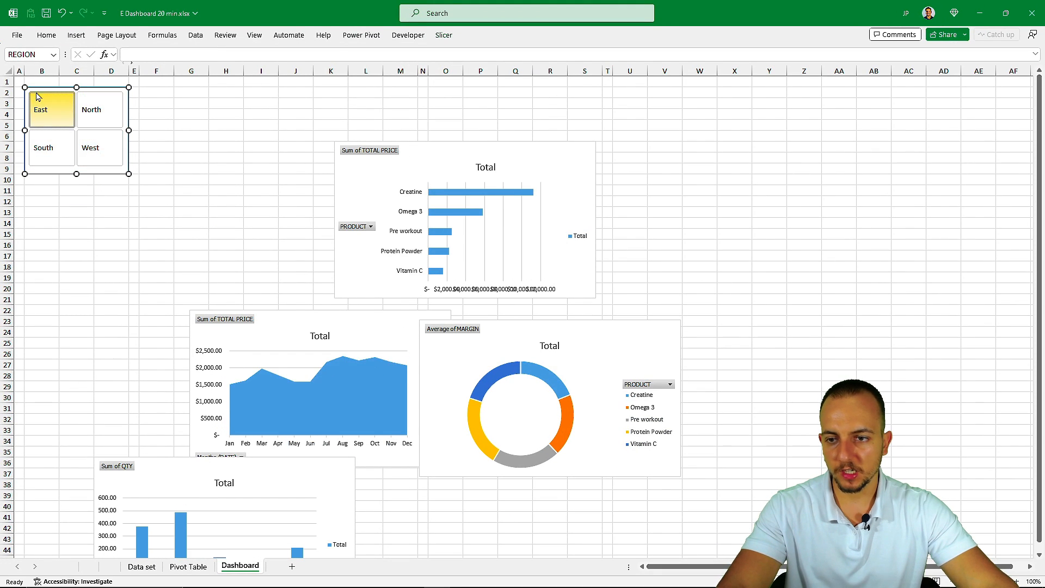
click(90, 112)
click(87, 142)
click(47, 152)
click(83, 122)
click(47, 151)
click(86, 141)
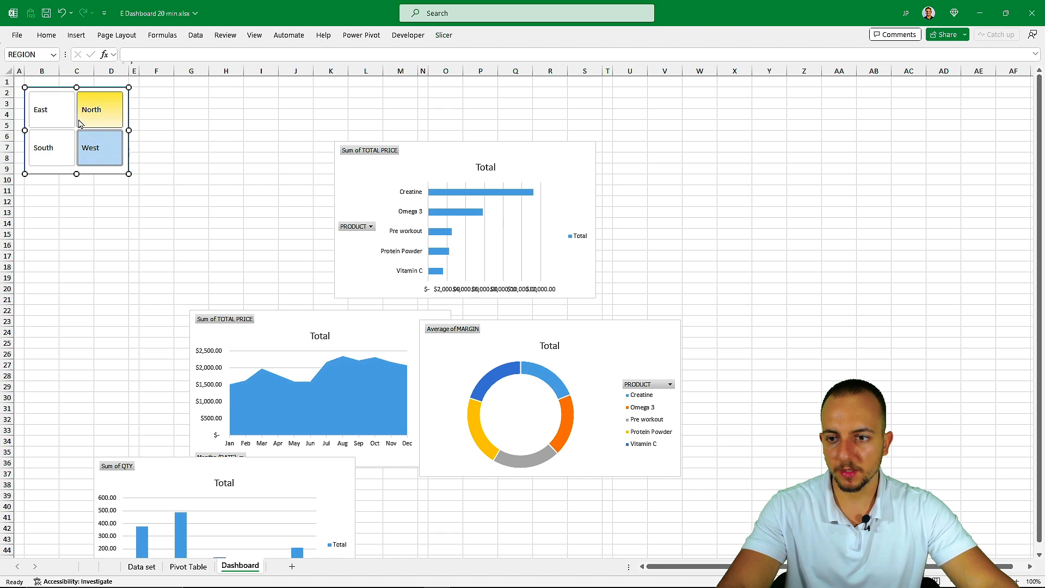
click(66, 120)
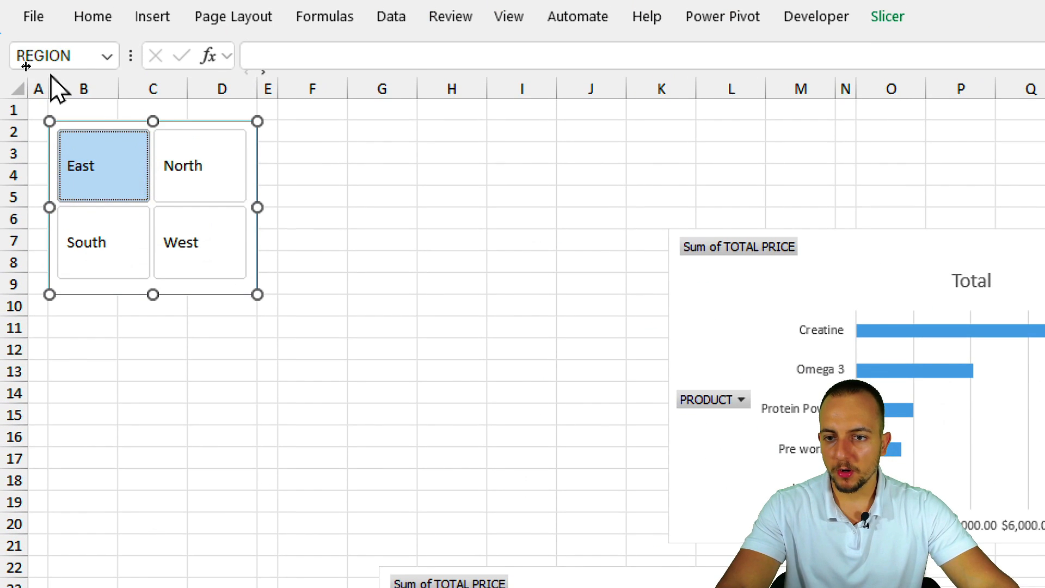
Try the dark orange and dark green slicer styles on the REGION slicer
click(178, 135)
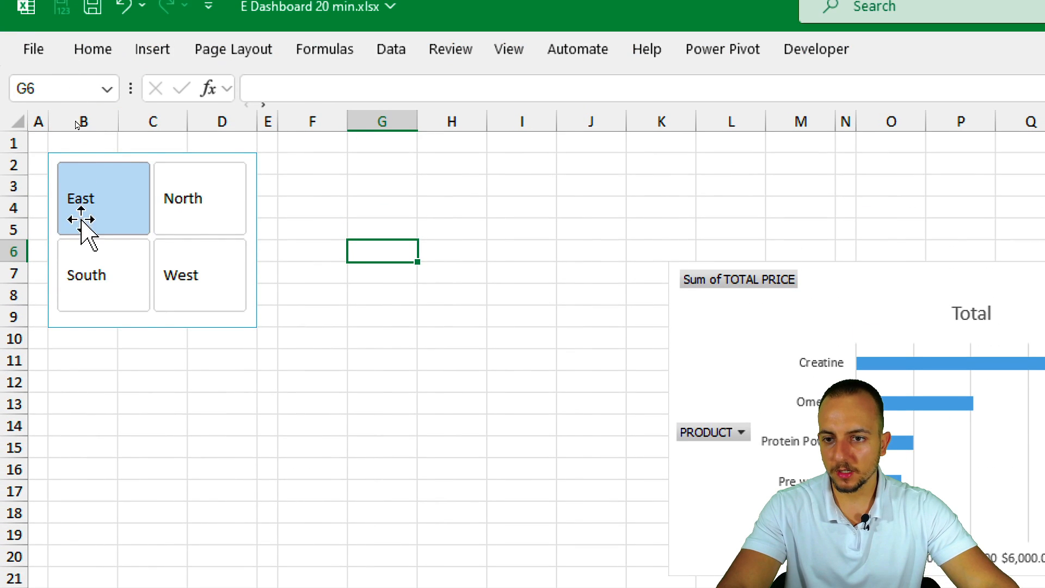
click(242, 158)
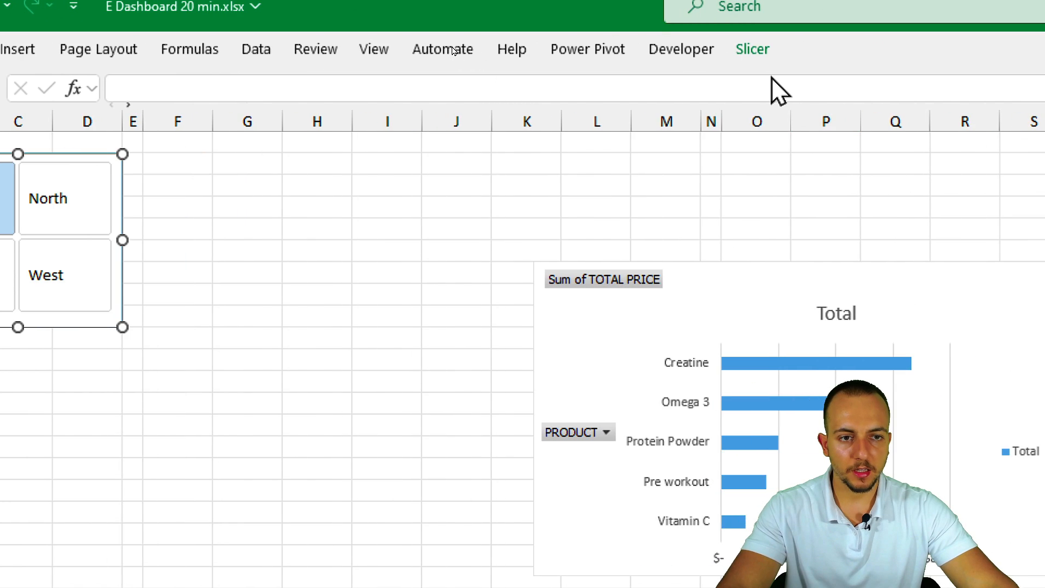
click(887, 50)
click(552, 153)
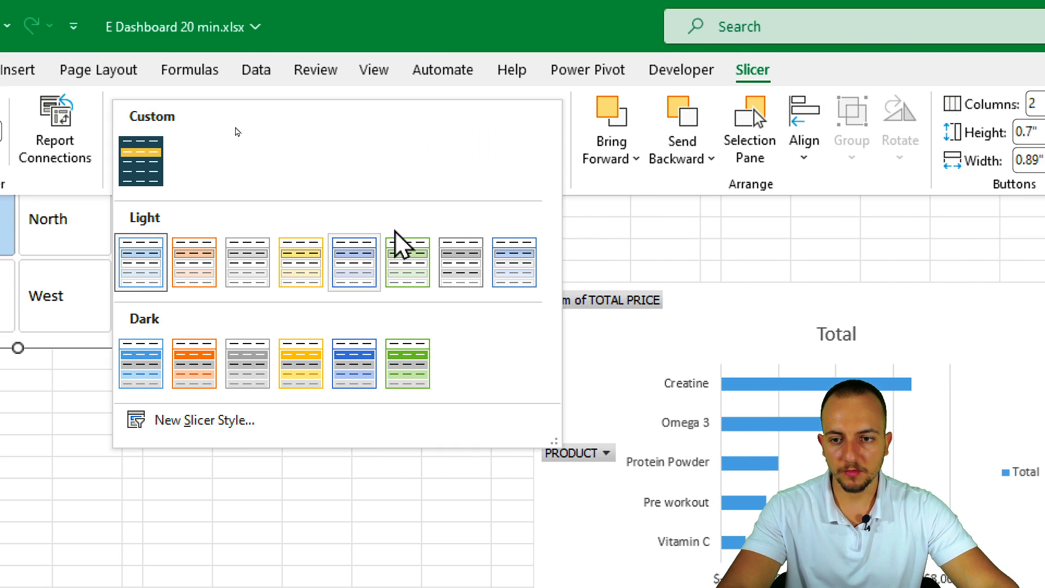
click(313, 371)
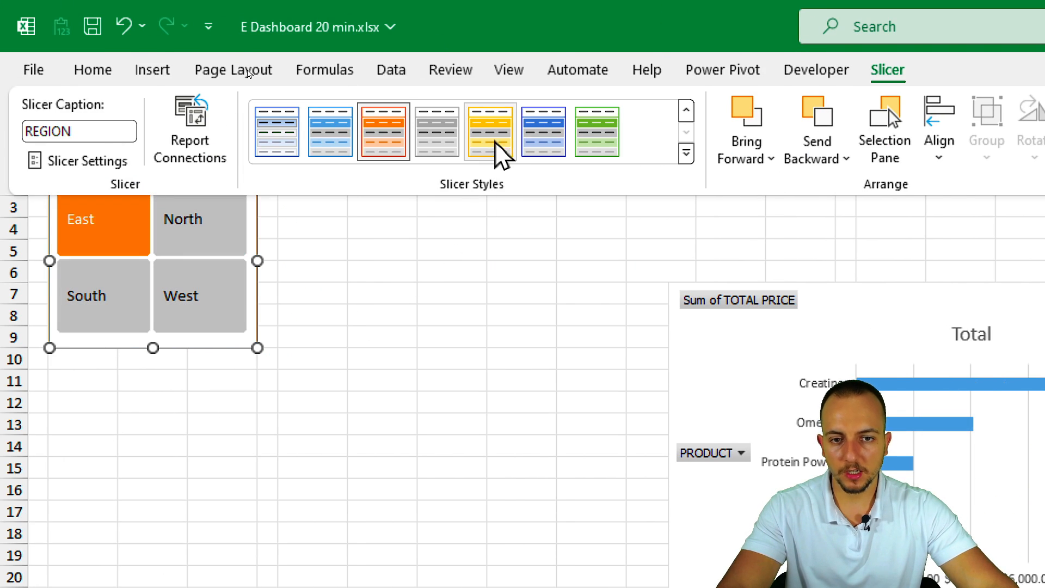
click(591, 140)
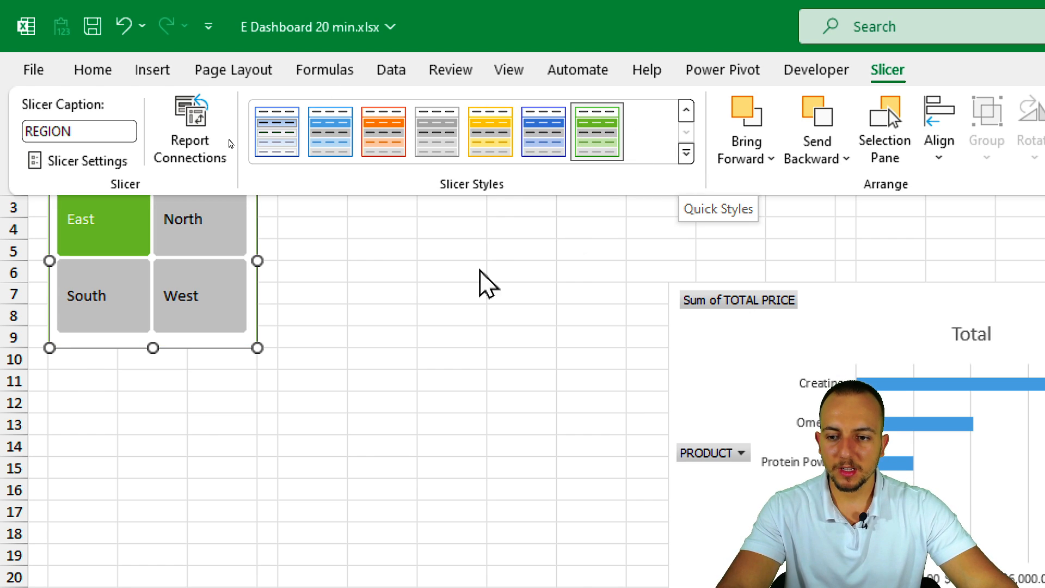
Apply the custom dark teal style, Slicer Style 1, to the REGION slicer
click(686, 154)
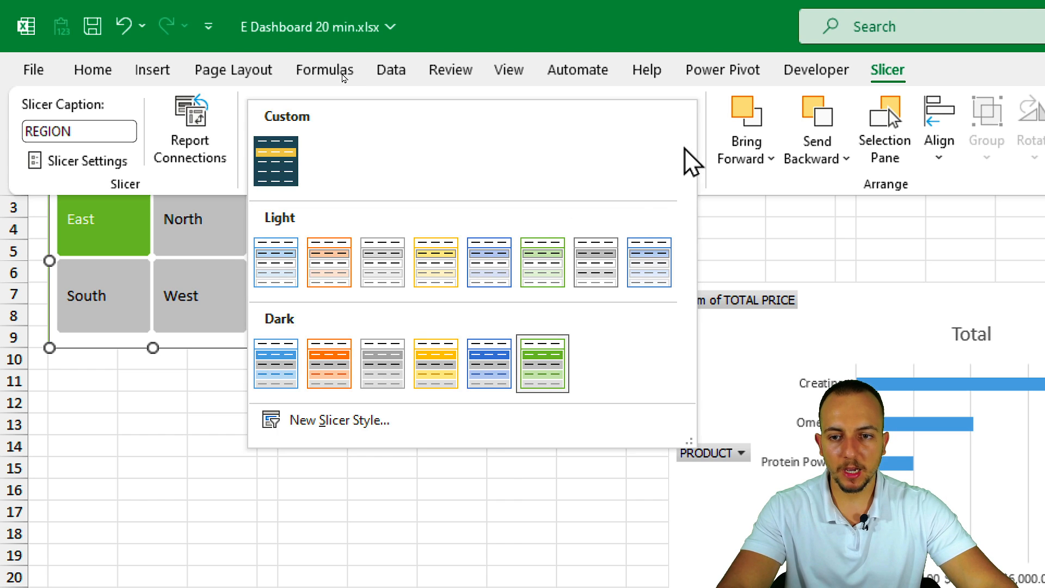
click(276, 161)
click(313, 402)
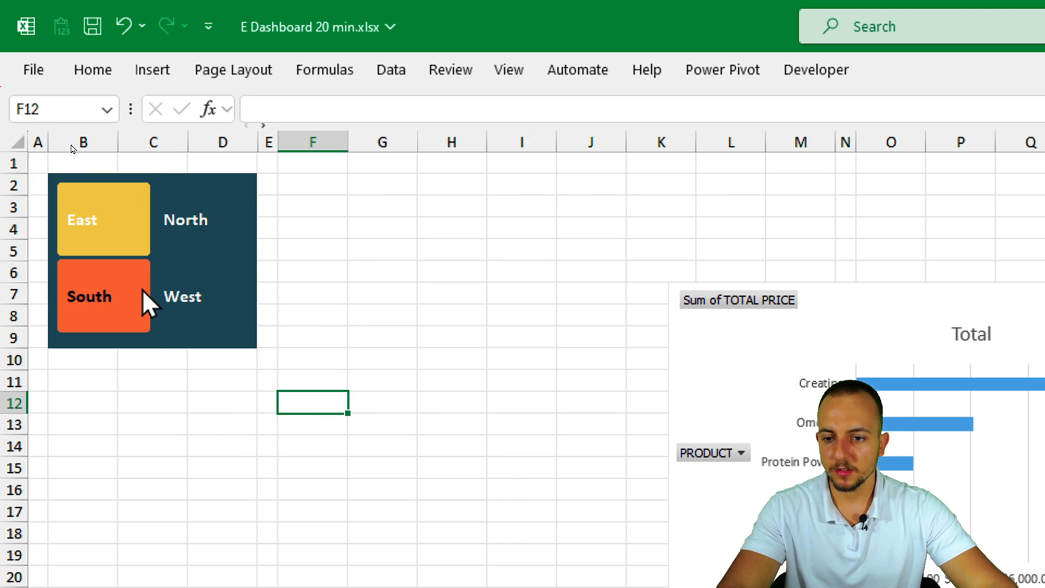
Switch the restyled REGION slicer through the regions, starting with West and ending with North
click(187, 297)
click(106, 305)
click(184, 240)
click(111, 235)
click(178, 296)
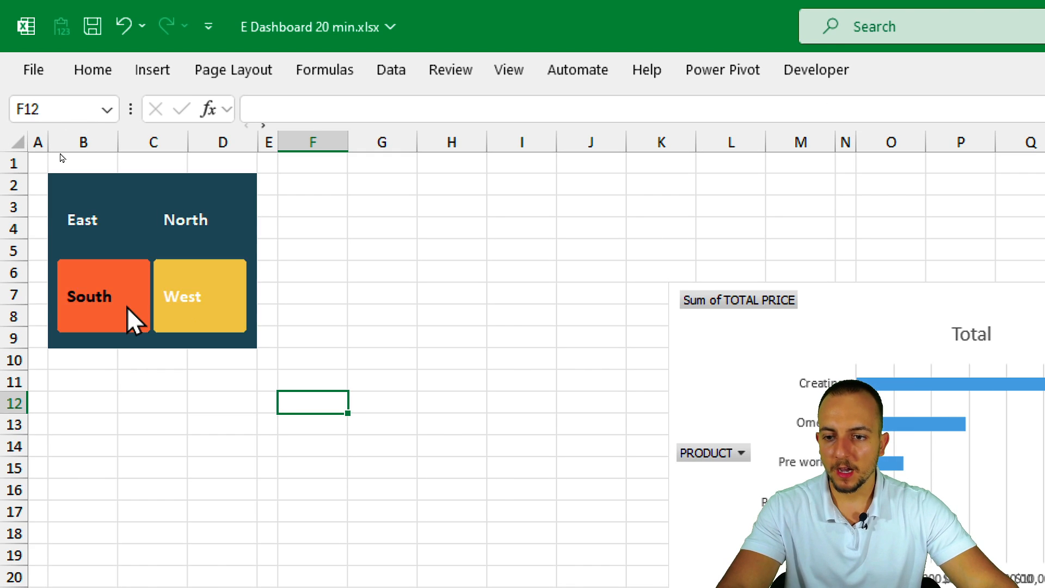
click(112, 306)
click(197, 246)
Open the REGION slicer's custom style, Slicer Style 1, for modification
click(252, 347)
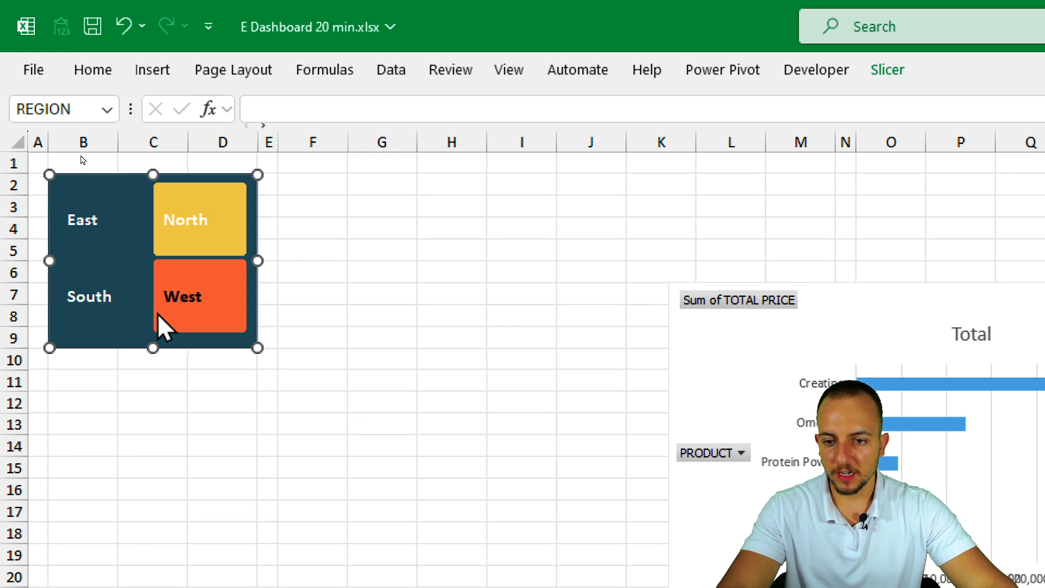
click(850, 71)
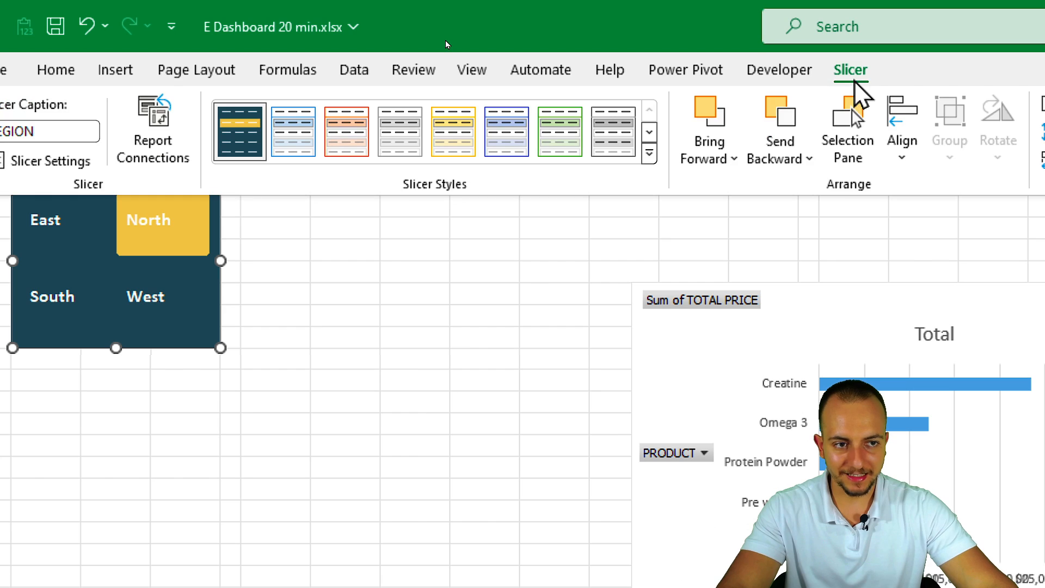
click(650, 157)
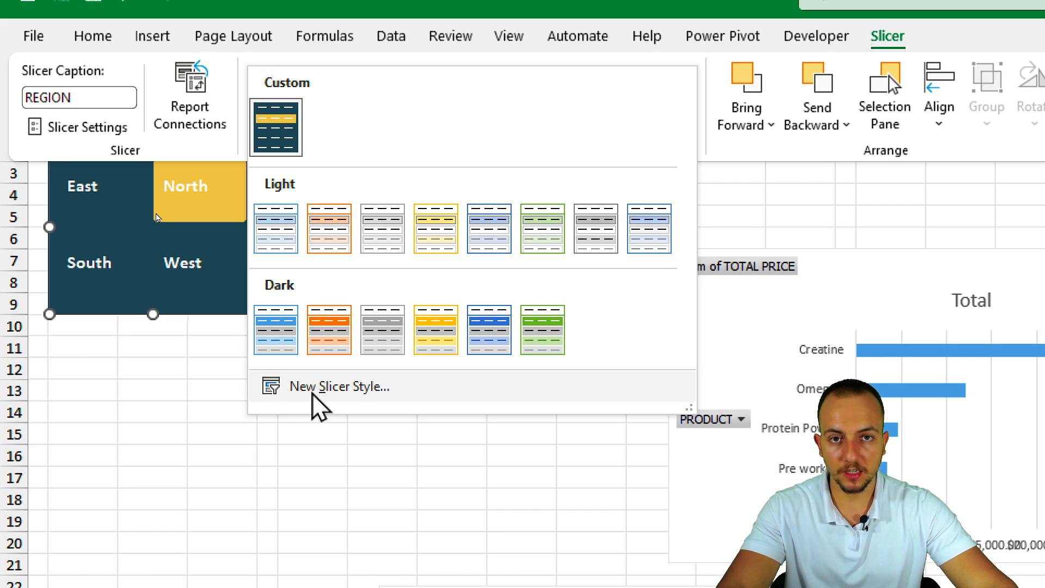
right_click(288, 133)
click(335, 135)
drag(295, 215, 399, 115)
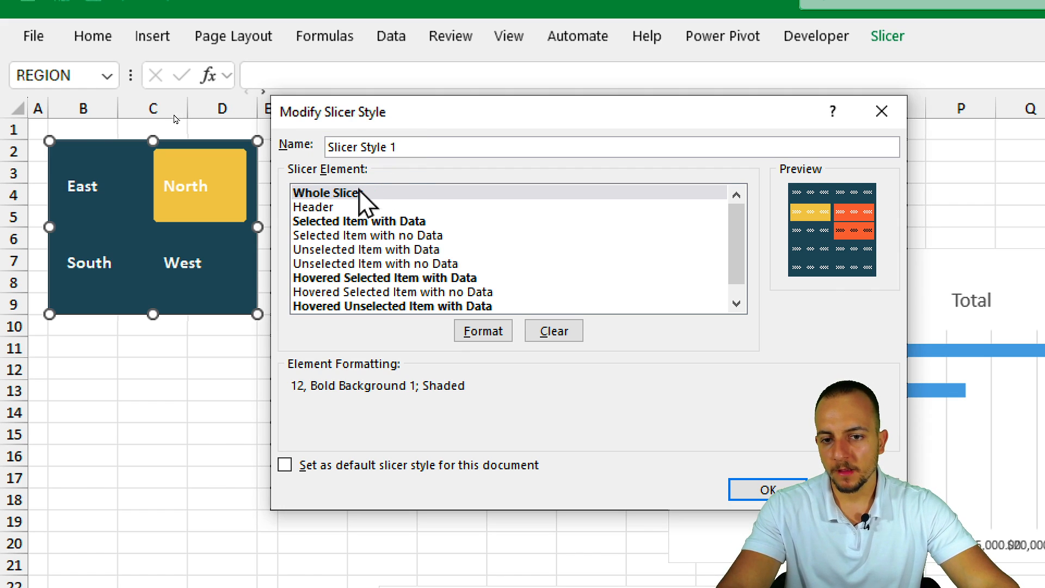
Format the Whole Slicer element's font as bold, size 12, in white
click(305, 194)
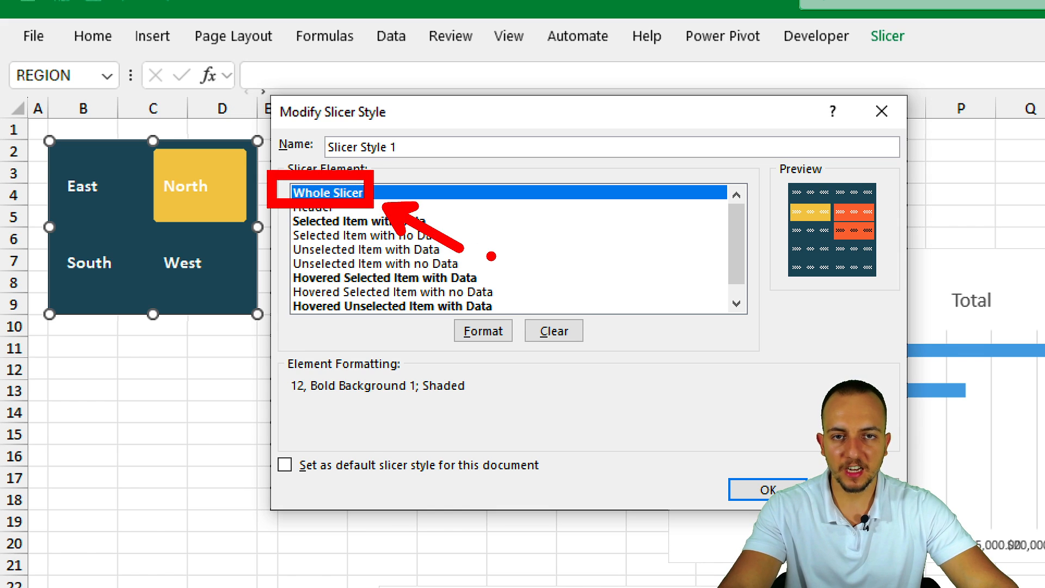
click(484, 332)
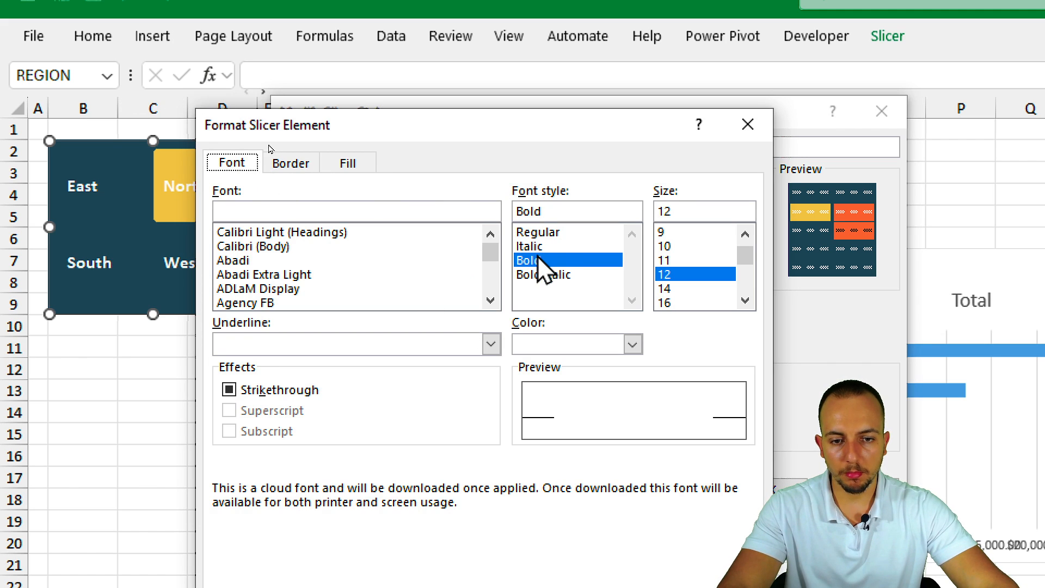
click(563, 261)
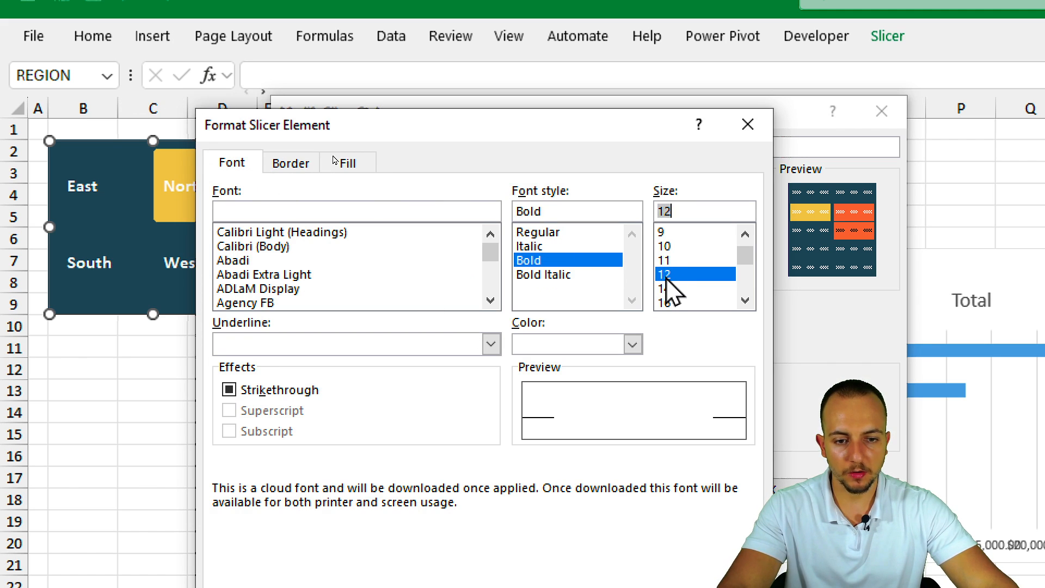
click(556, 348)
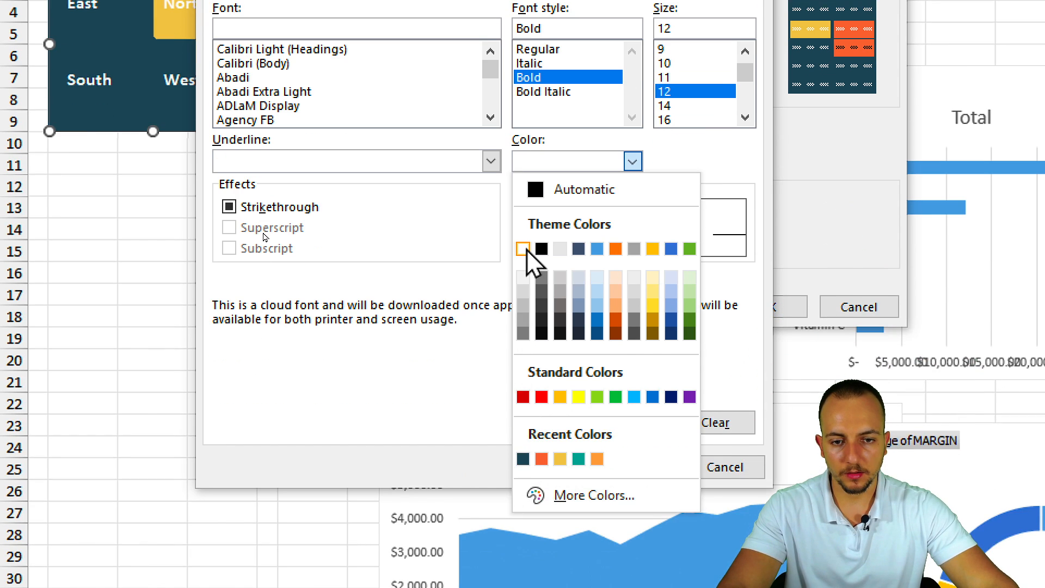
click(522, 249)
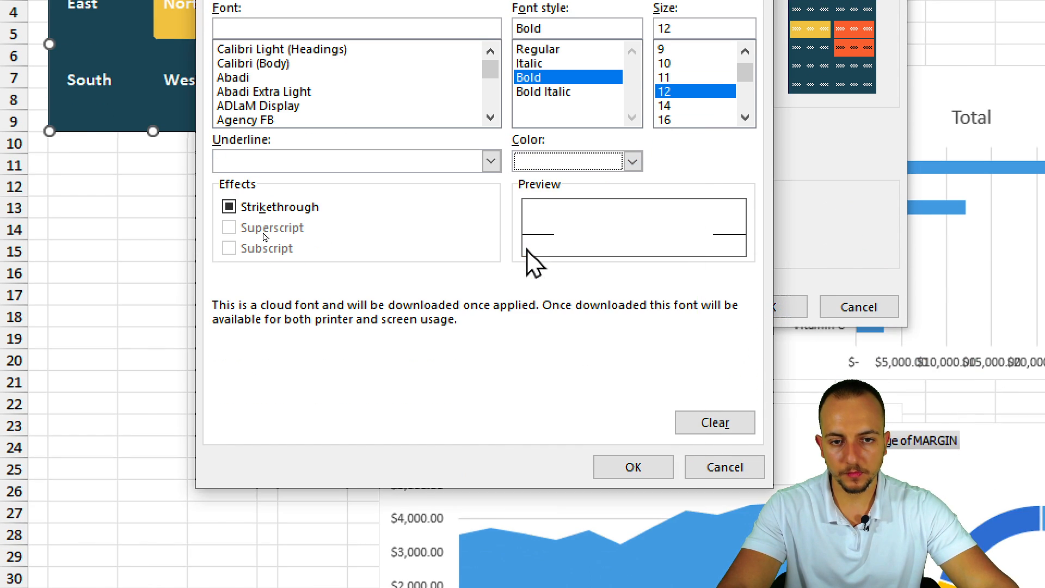
Set the Whole Slicer element's fill to the custom color #264653
click(346, 114)
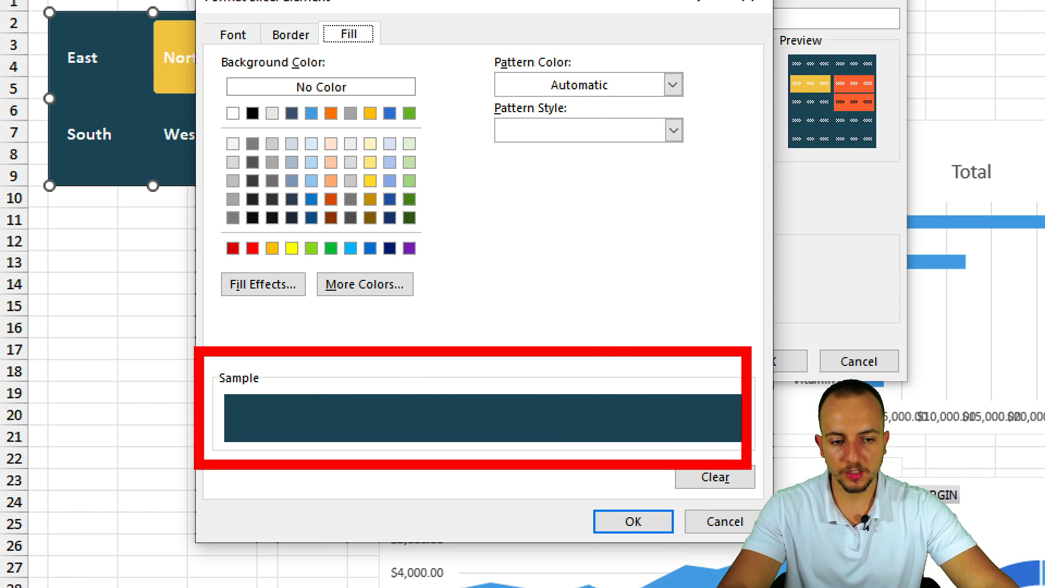
click(366, 294)
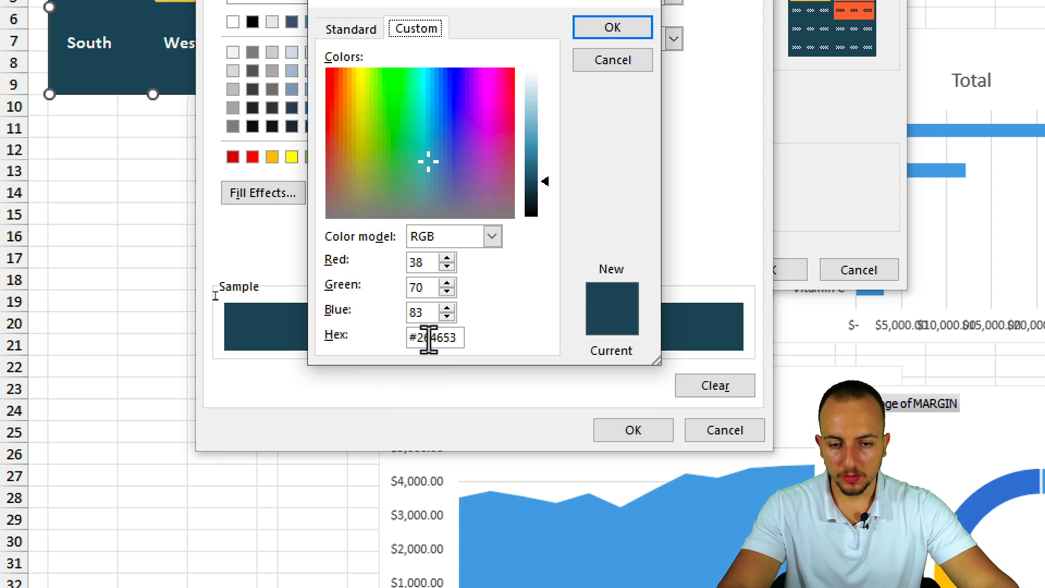
drag(426, 337, 520, 332)
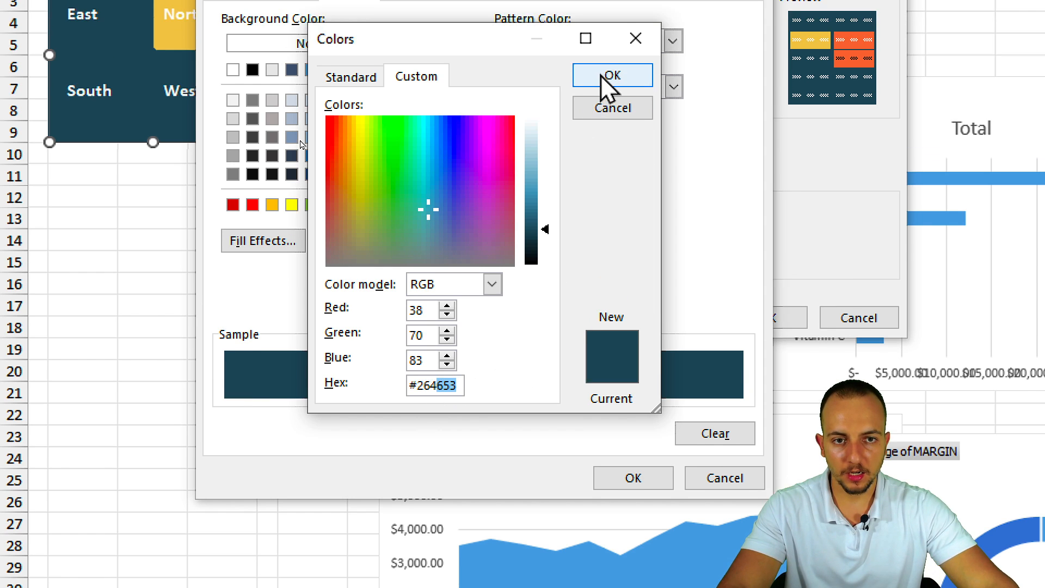
click(612, 28)
click(632, 429)
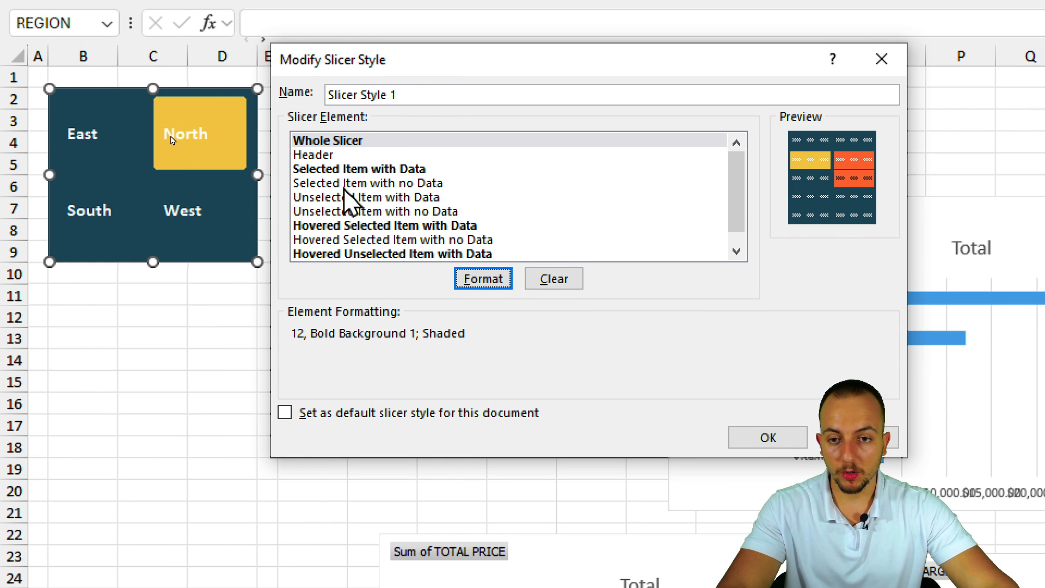
Format the Selected Item with Data element with font size 12 and the custom fill color #E9C46A
click(329, 171)
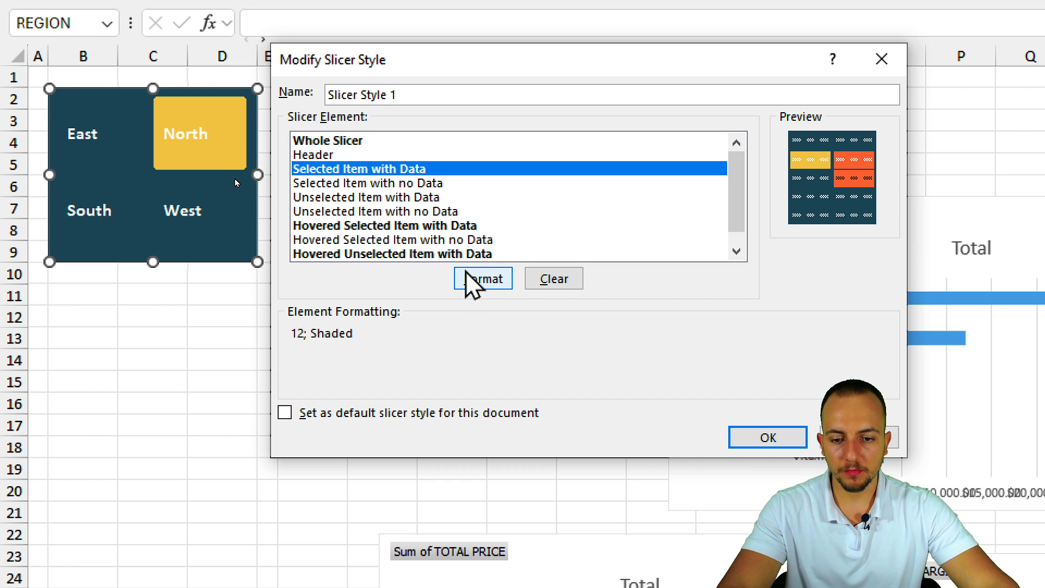
click(481, 279)
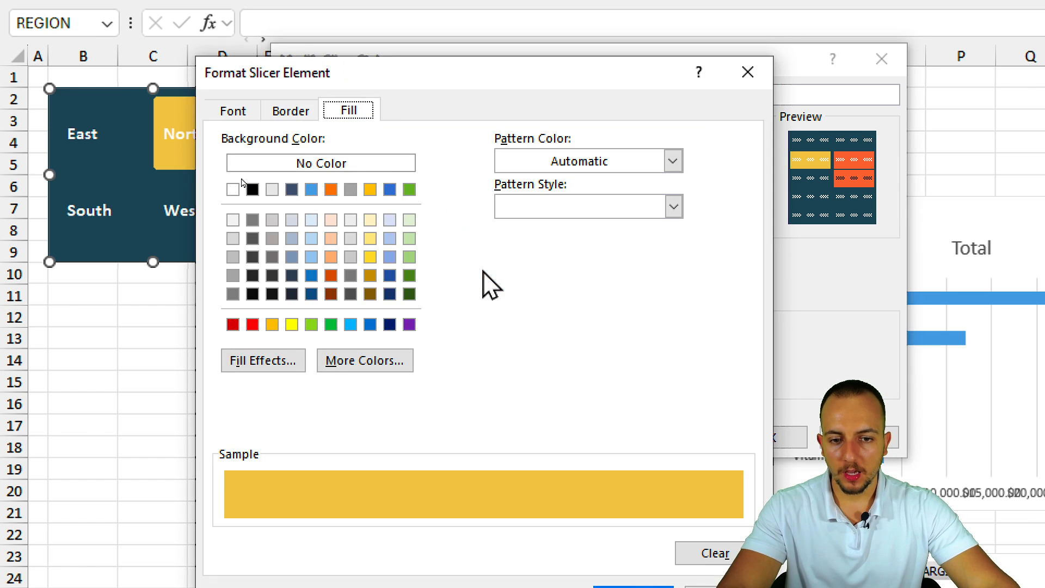
click(249, 113)
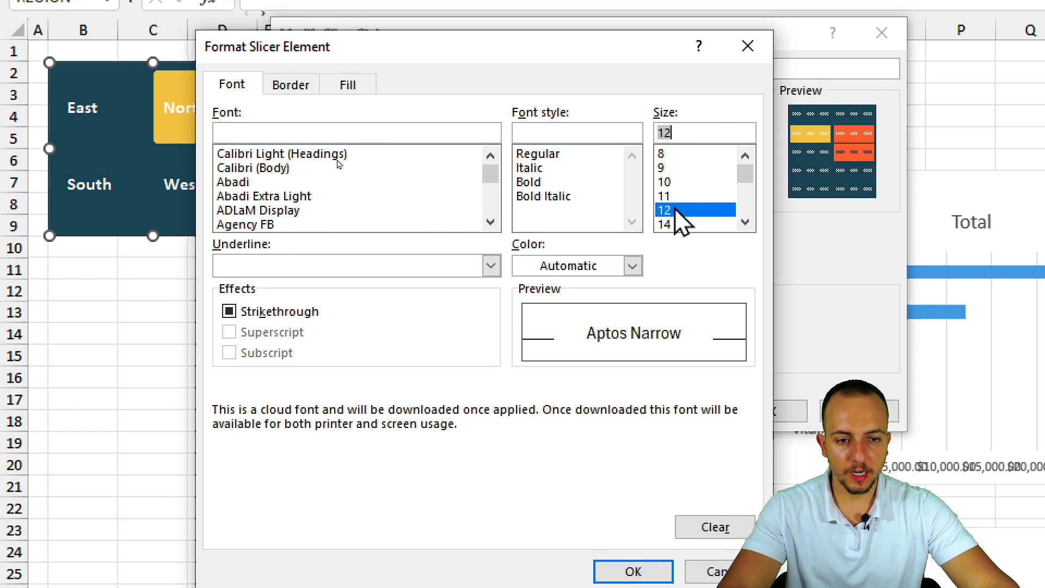
click(348, 86)
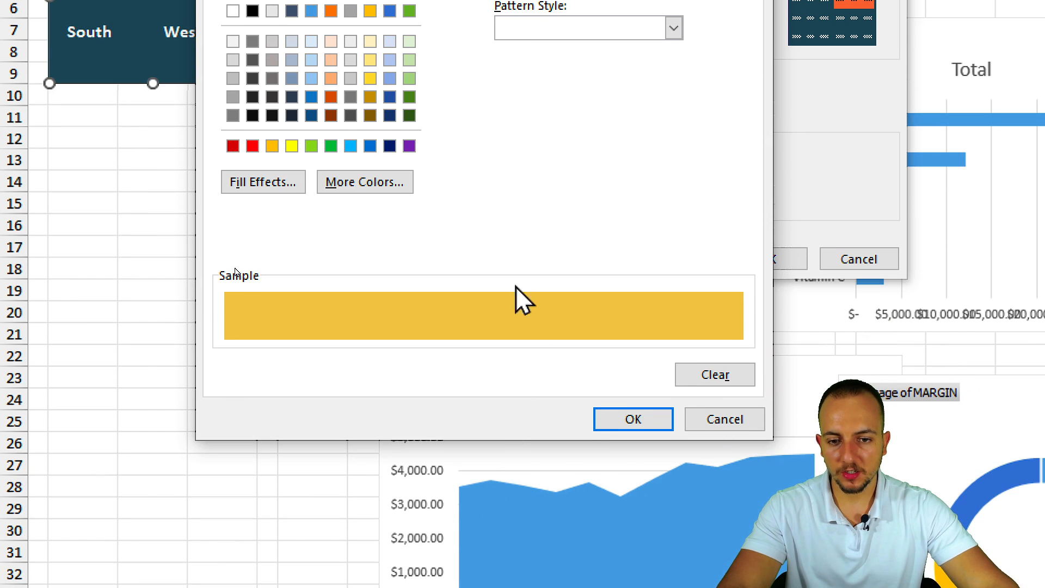
click(394, 184)
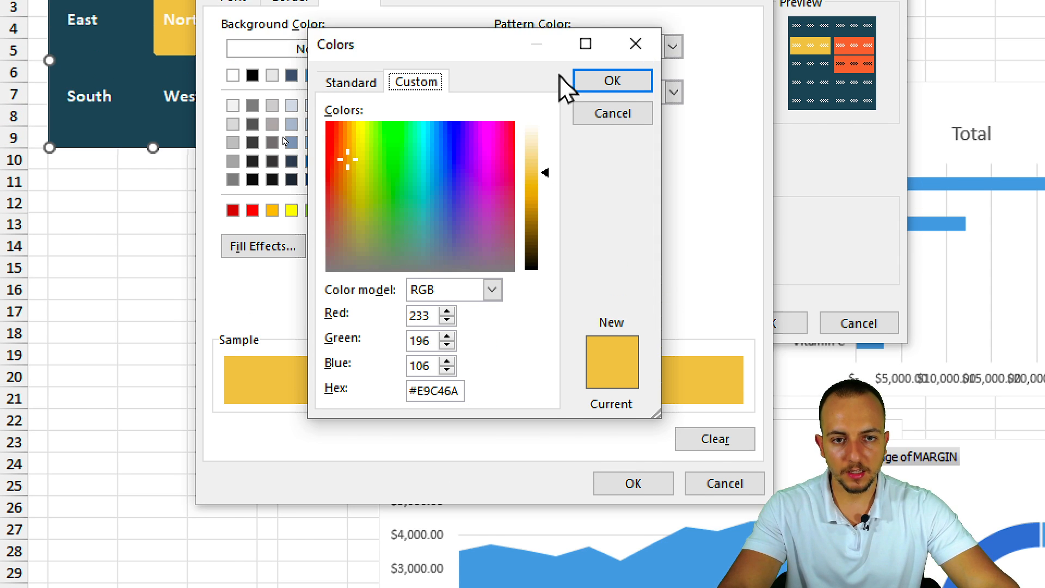
click(612, 17)
click(633, 419)
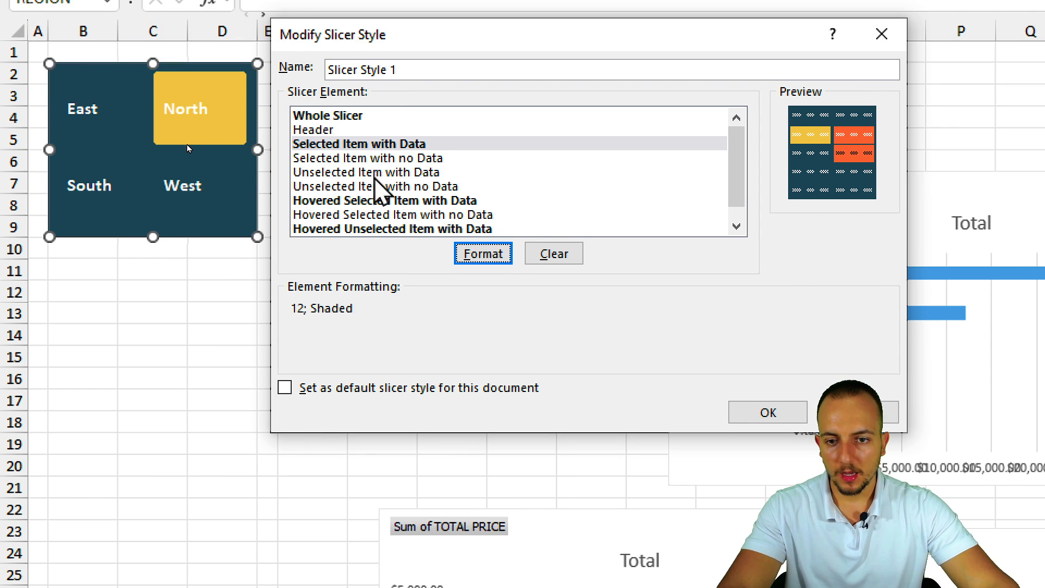
Format the Hovered Selected Item with Data element with font size 12 and the custom fill color #E76F51
scroll(376, 103, down, 1)
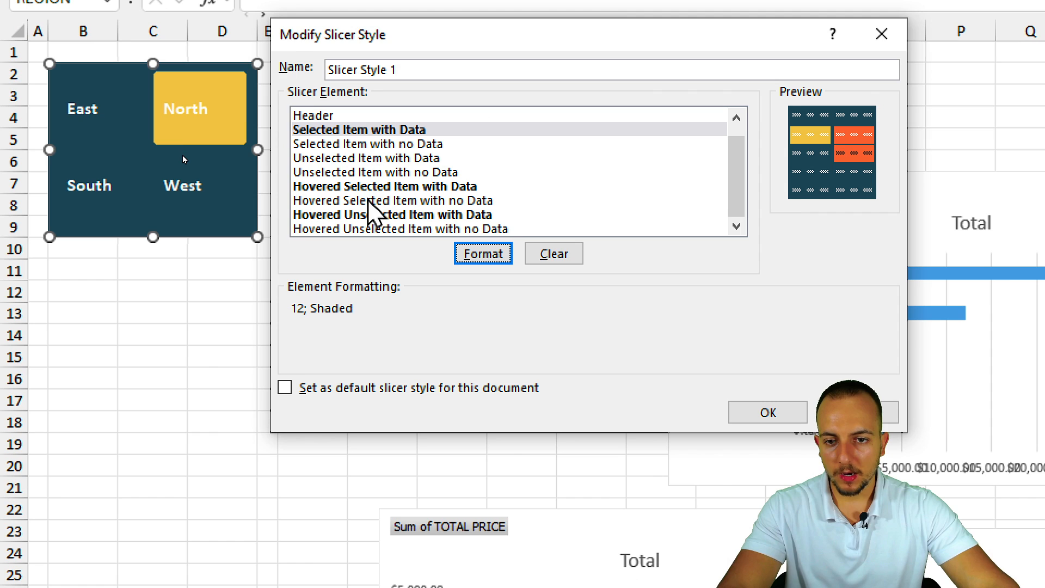
click(341, 186)
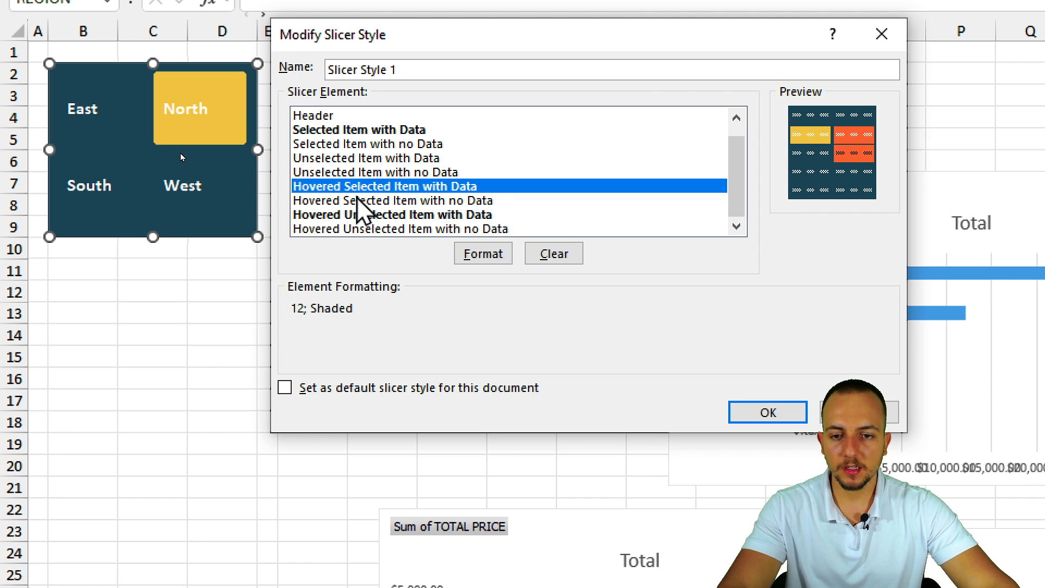
click(494, 260)
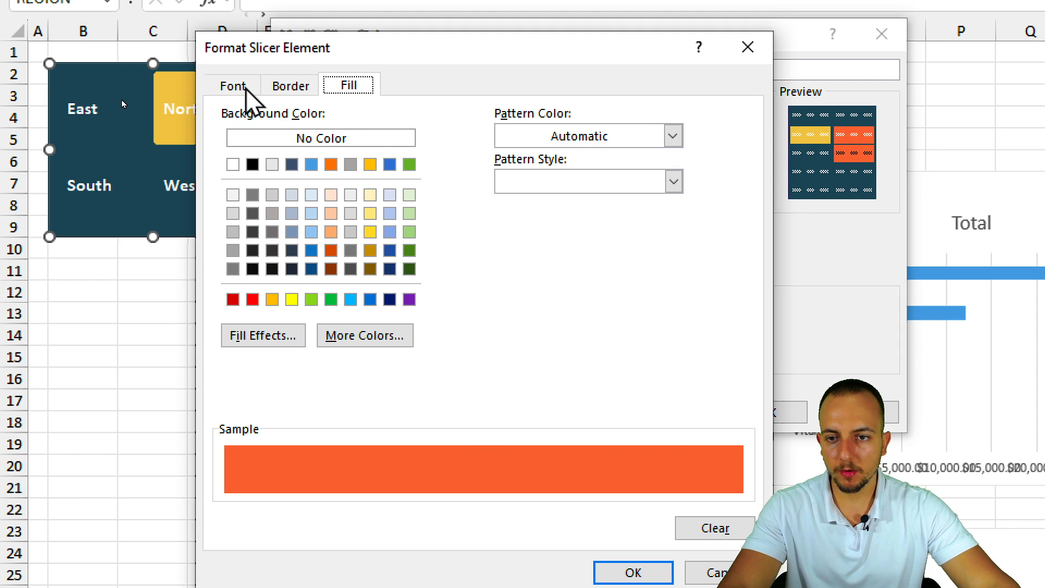
click(232, 85)
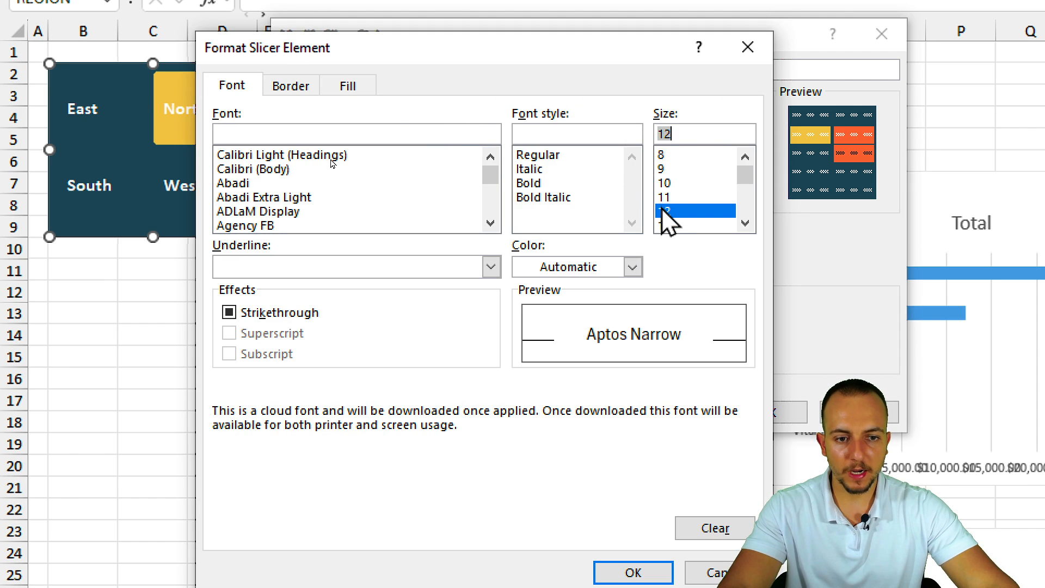
click(351, 87)
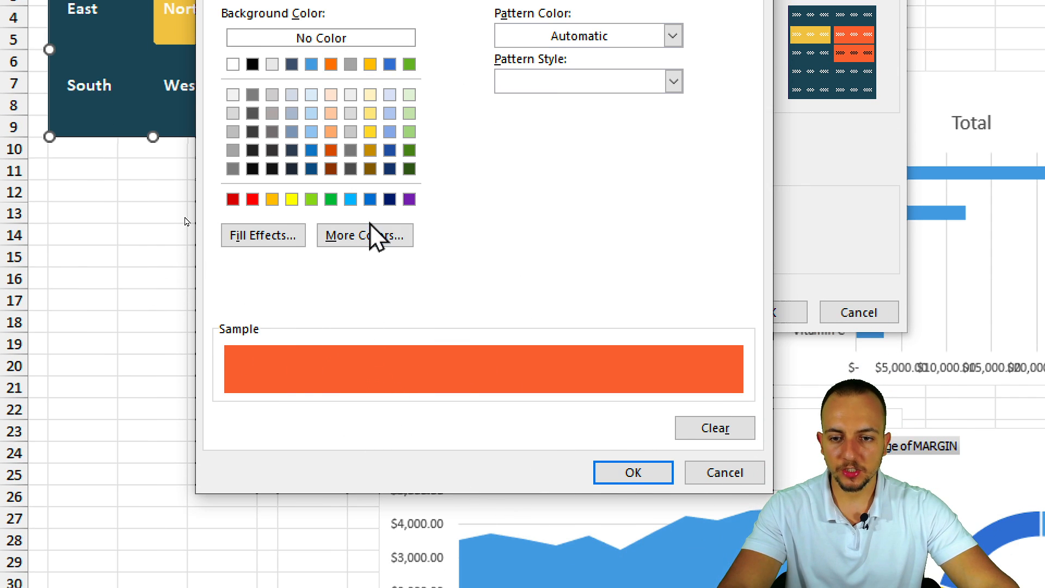
click(376, 237)
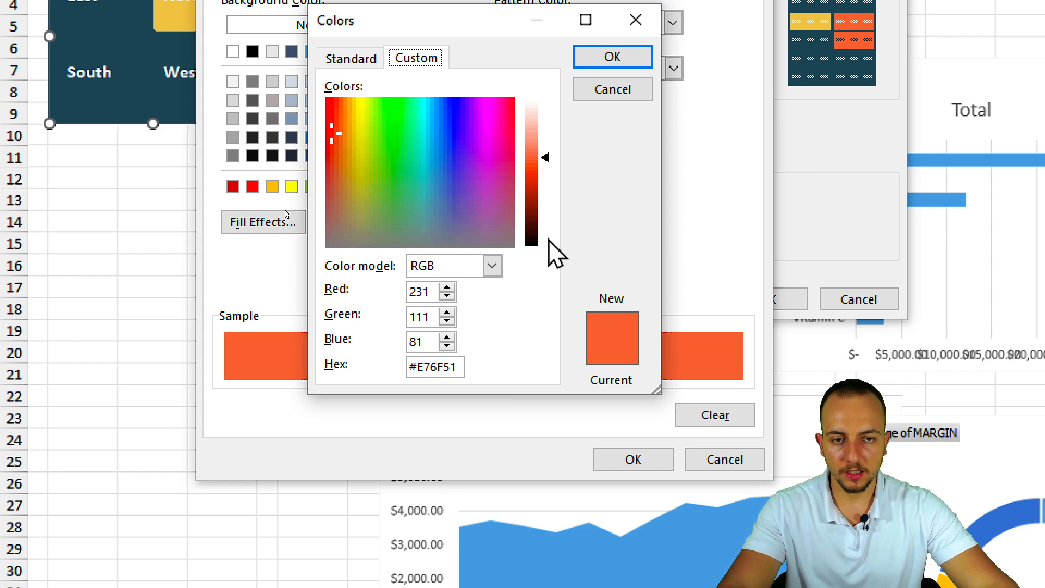
click(615, 60)
click(633, 459)
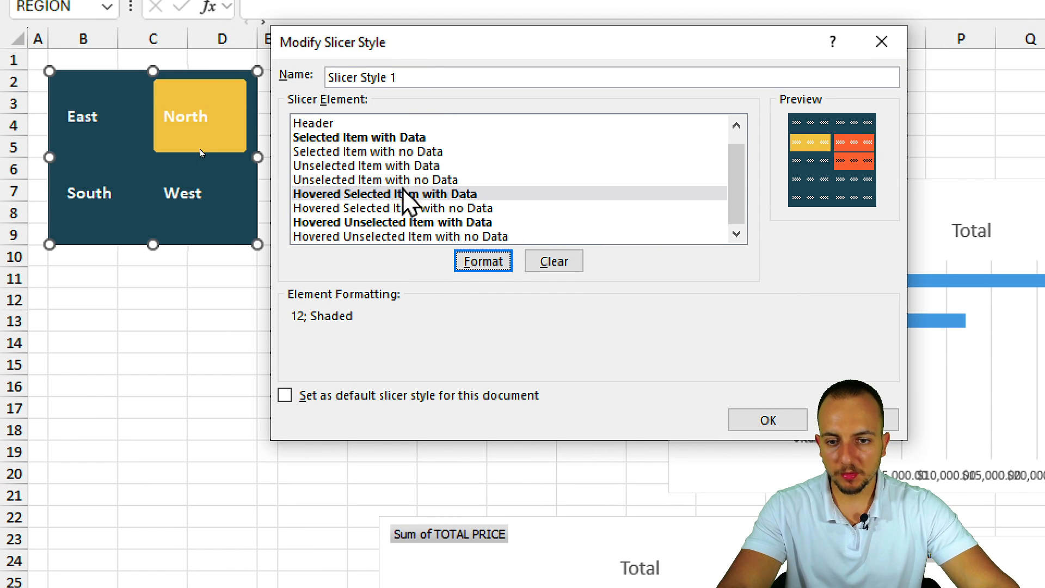
Format the Hovered Unselected Item with Data element with fill #E76F51 and font size 12, and save the slicer style
click(327, 113)
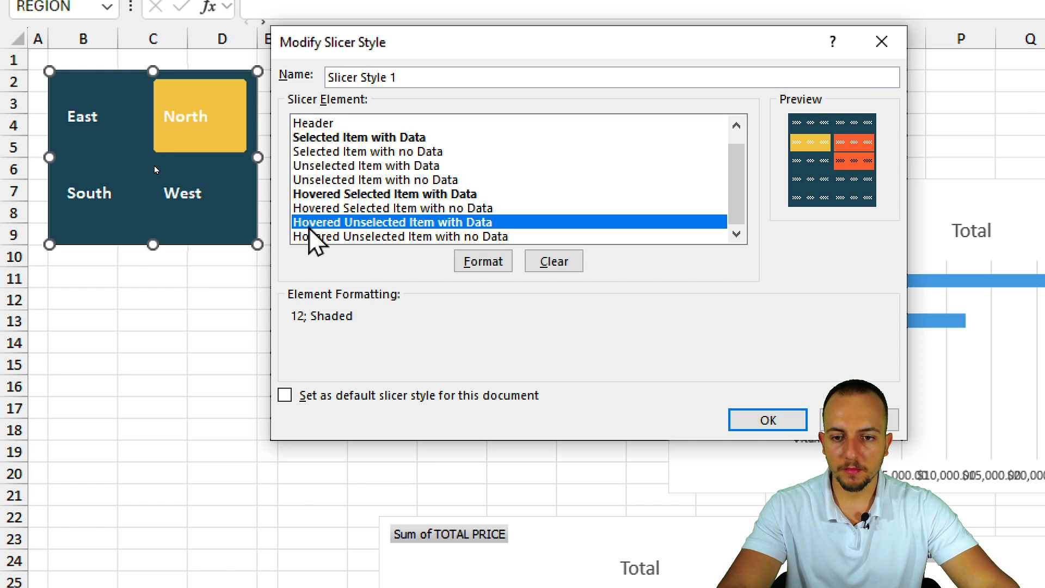
click(483, 261)
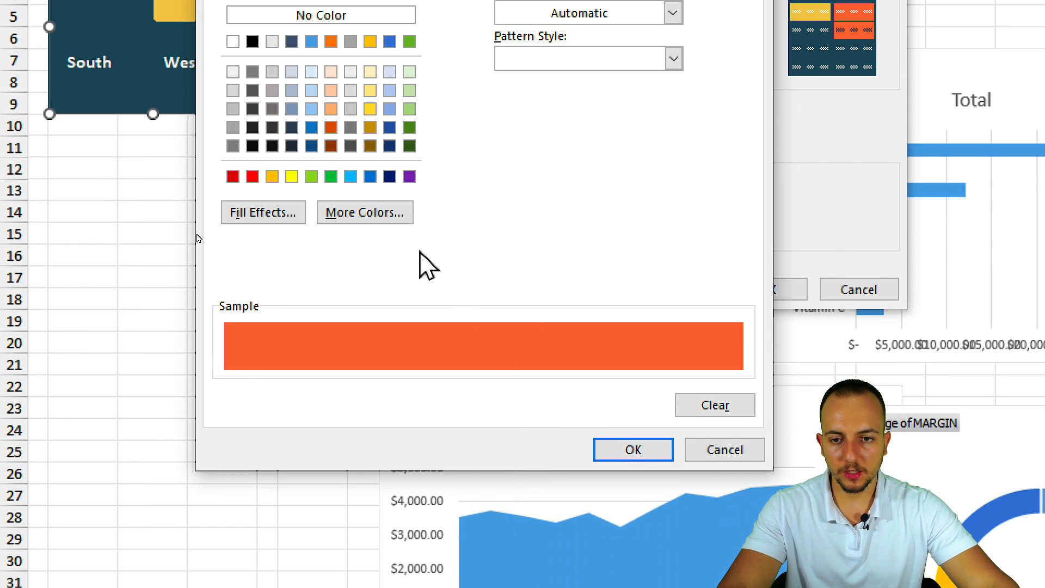
click(384, 215)
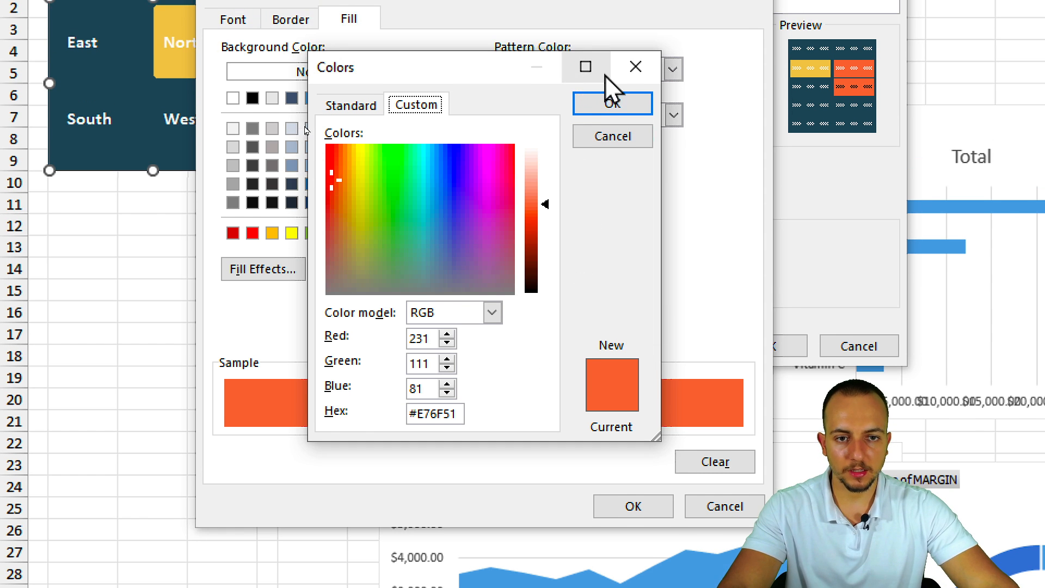
click(614, 103)
click(253, 77)
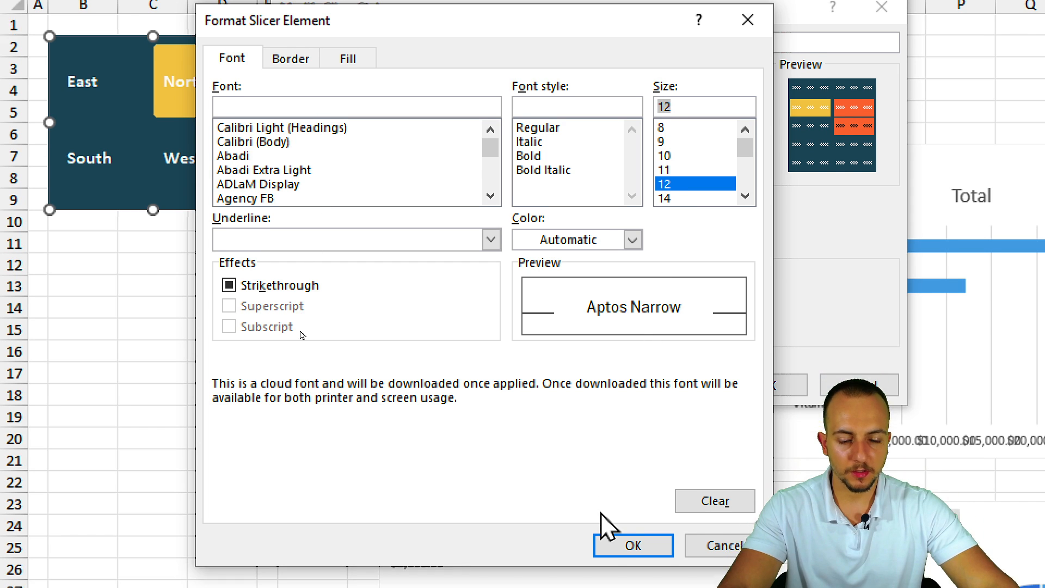
click(625, 567)
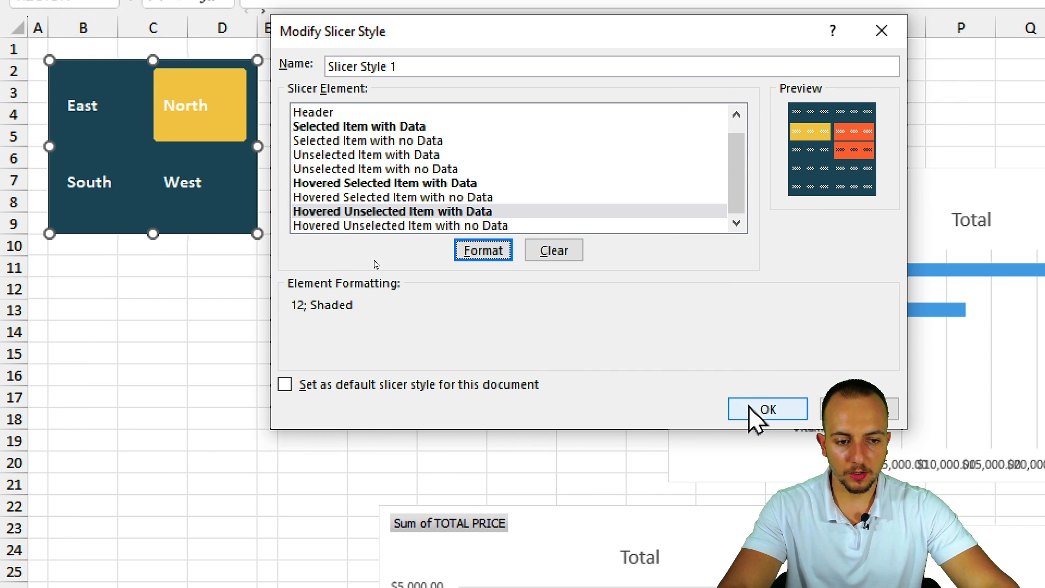
click(756, 409)
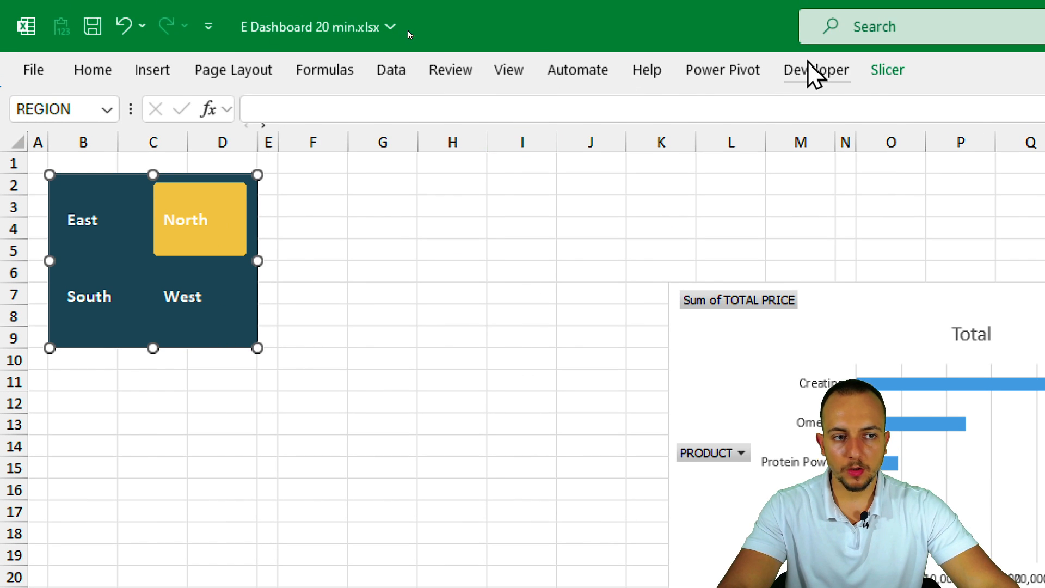
Try the built-in light blue slicer style on the REGION slicer
click(886, 70)
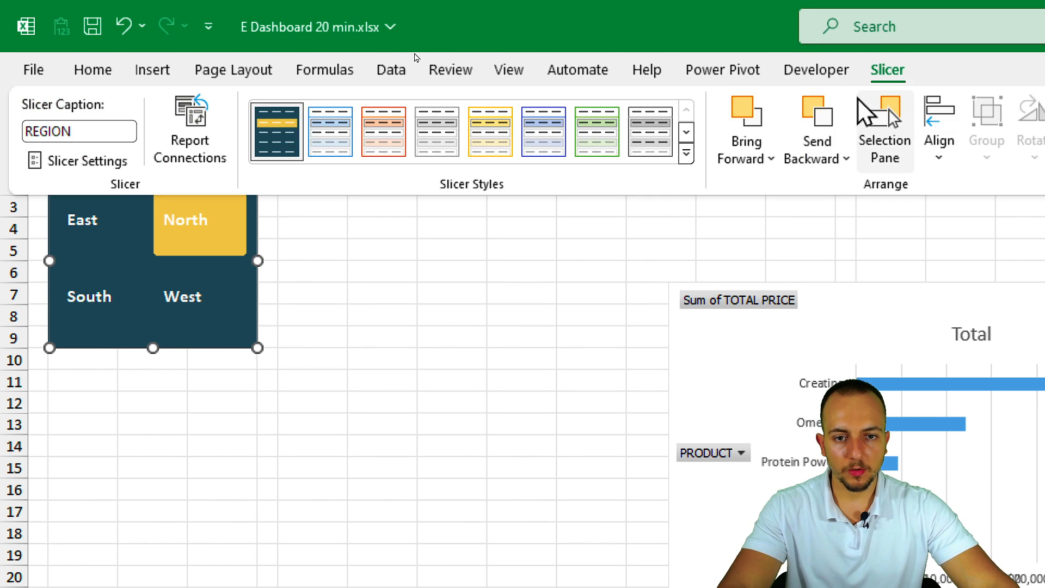
click(331, 133)
click(383, 358)
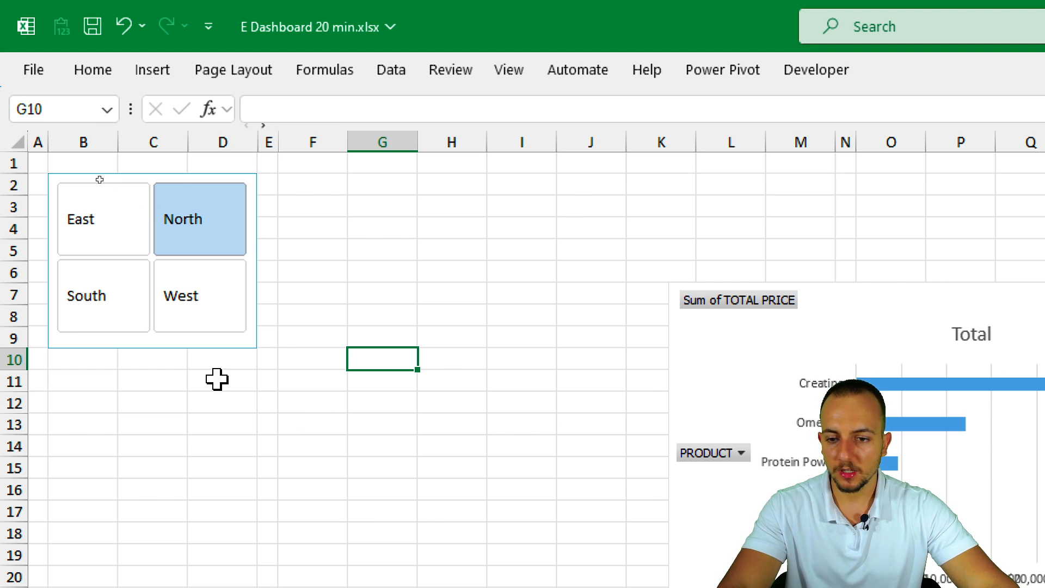
Apply the custom dark teal Slicer Style 1 to the REGION slicer again
click(200, 346)
click(886, 69)
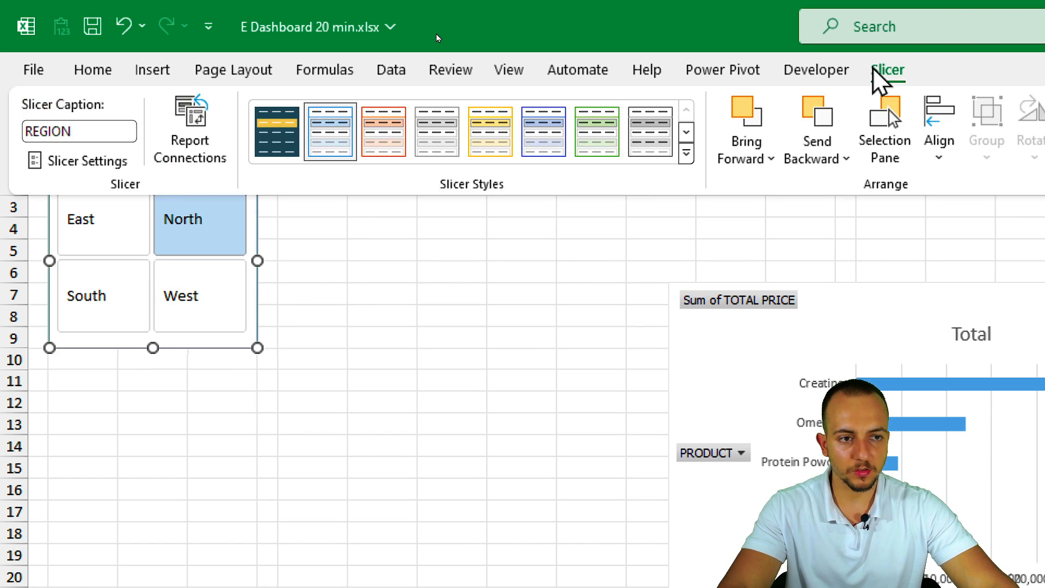
click(687, 155)
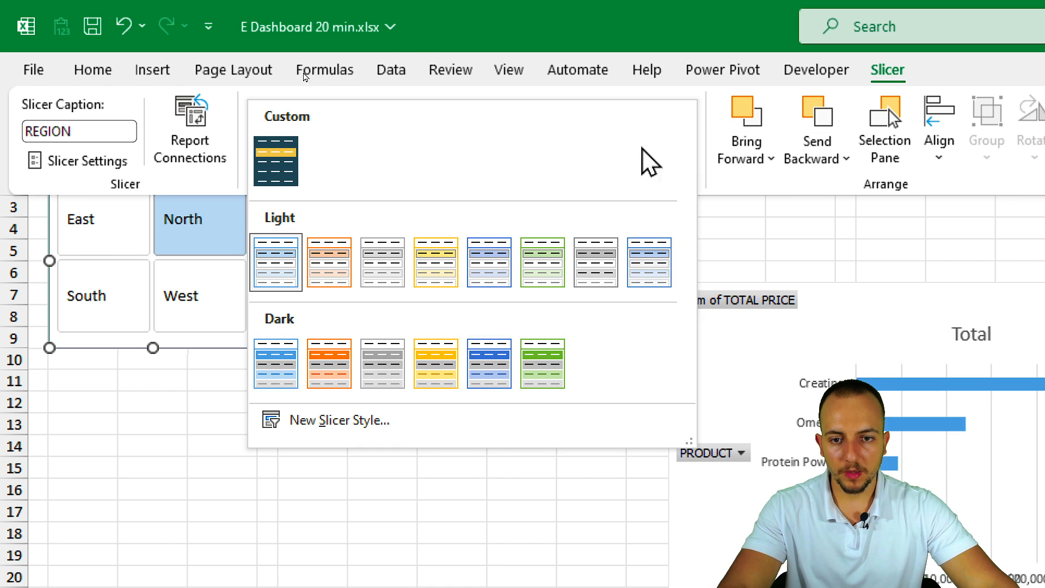
click(289, 183)
click(324, 242)
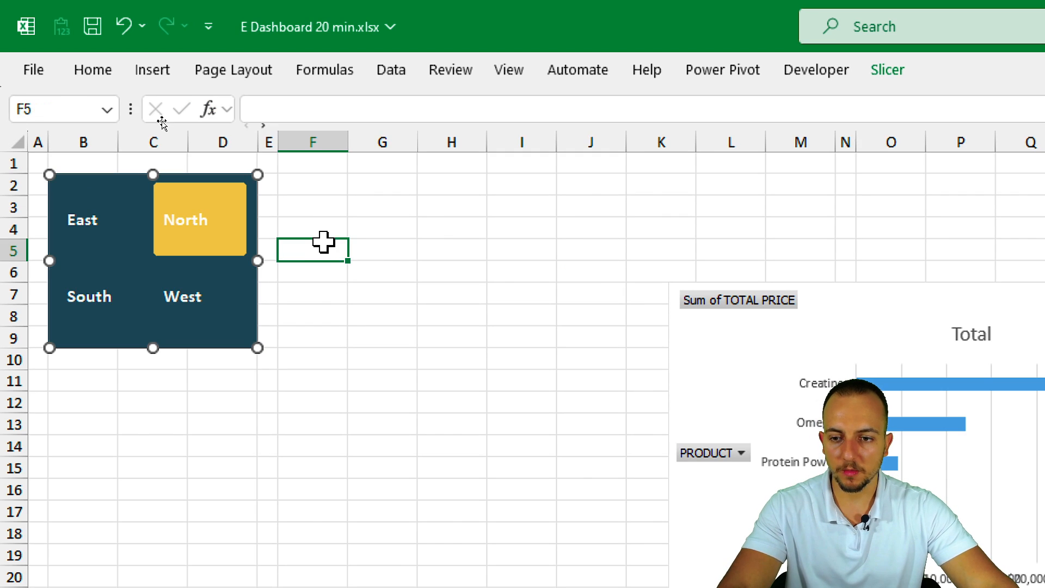
Cycle the REGION slicer repeatedly through West, South, East and North, finishing with North selected
click(199, 295)
click(103, 296)
click(200, 219)
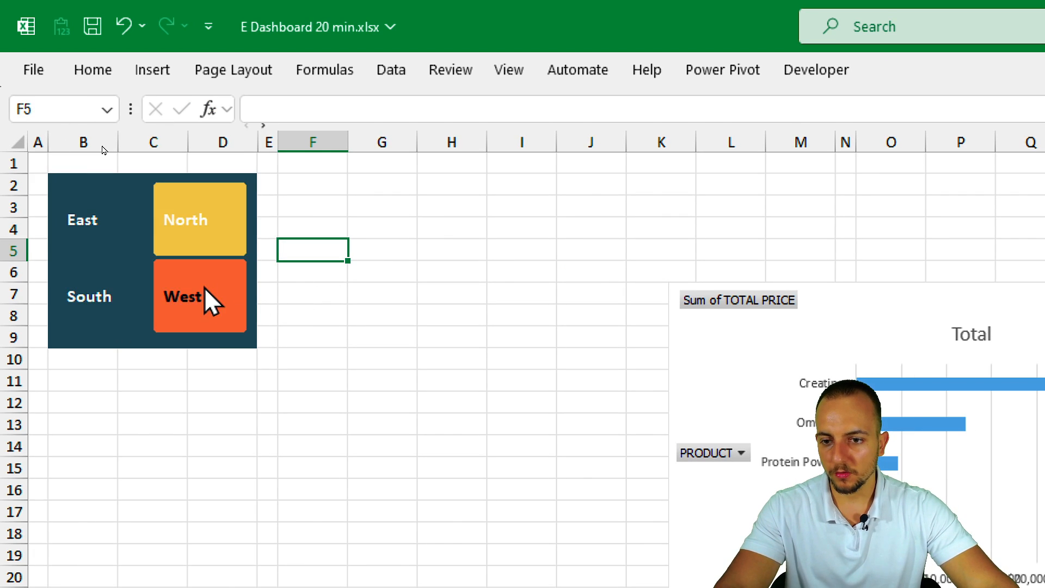
click(200, 296)
click(123, 299)
click(115, 234)
click(195, 224)
click(207, 283)
click(123, 299)
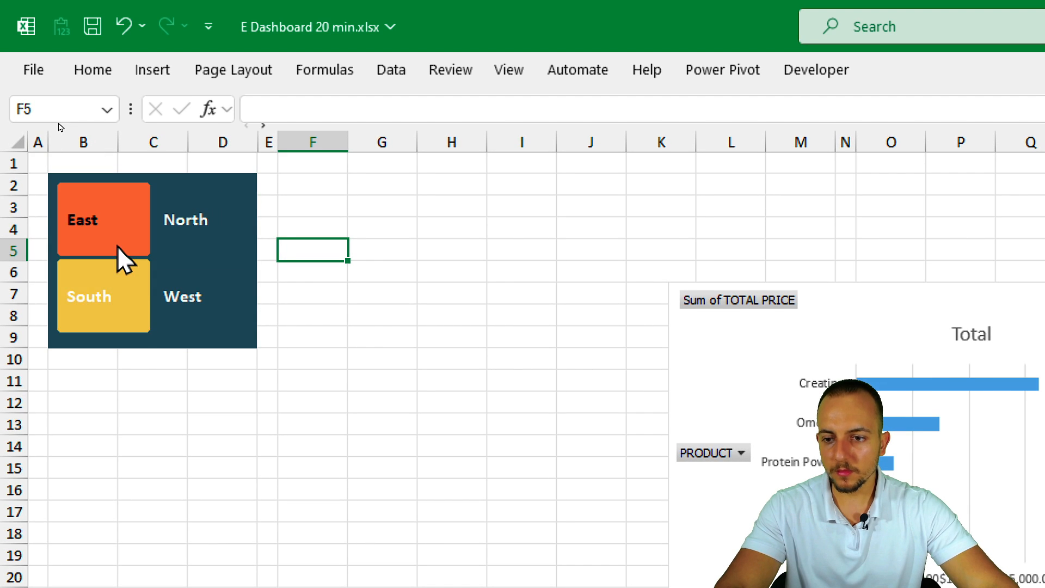
click(116, 239)
click(195, 226)
click(210, 272)
click(108, 229)
click(205, 248)
click(198, 304)
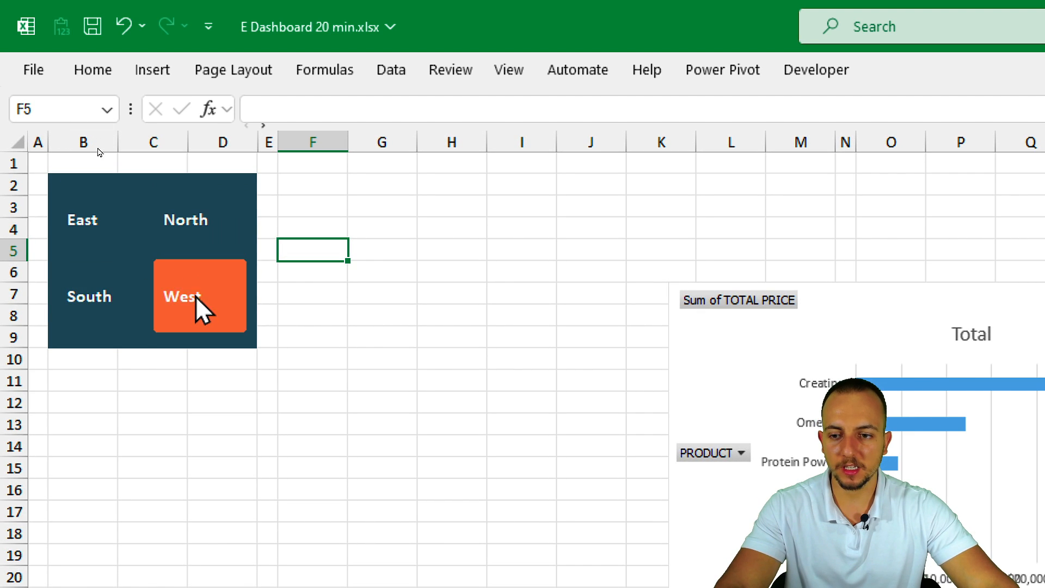
click(136, 283)
click(197, 235)
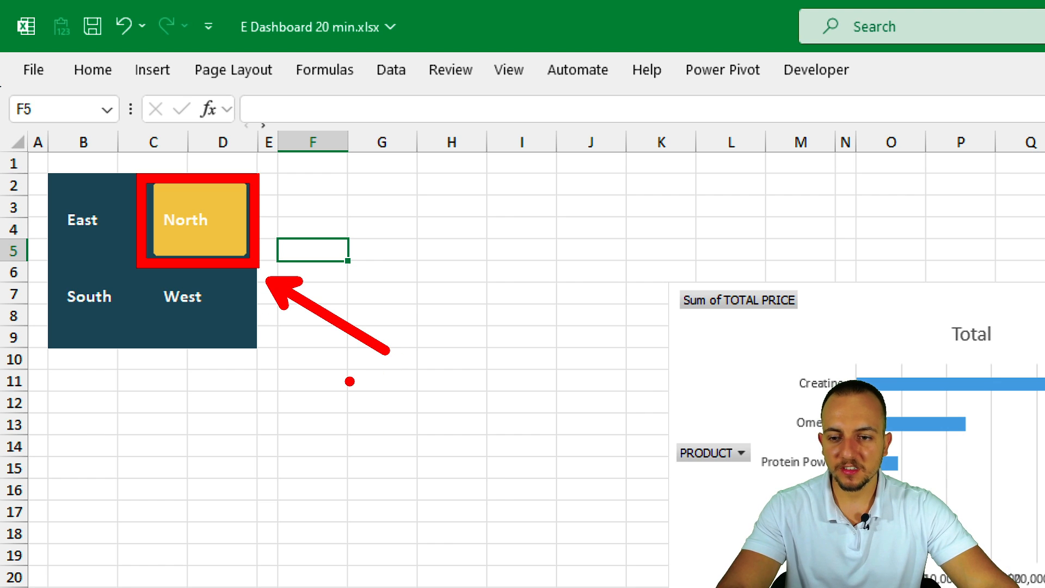
Move the Sum of QTY column chart beside the REGION slicer, starting at cell F2, and reduce its height to end at row 11
ctrl+click(204, 332)
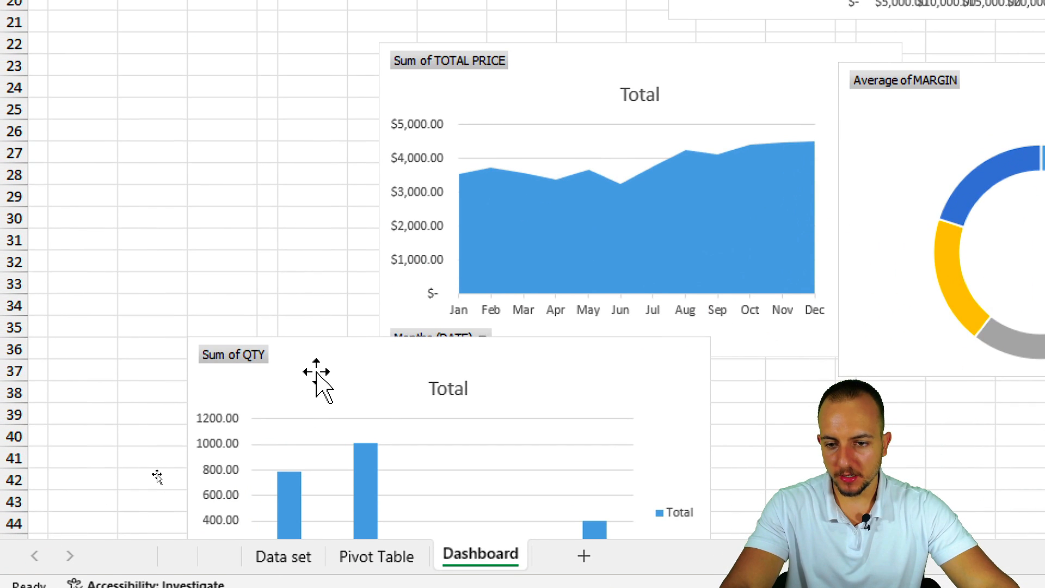
drag(147, 464, 145, 386)
drag(290, 195, 284, 176)
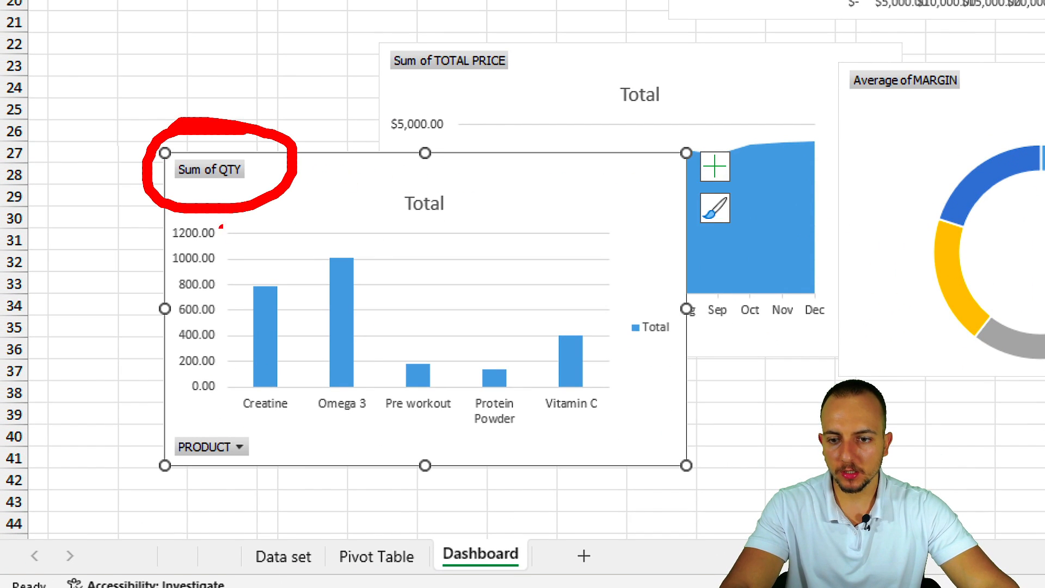
mouse_move(312, 182)
mouse_down()
mouse_move(325, 163)
mouse_move(527, 68)
mouse_move(495, 73)
mouse_move(418, 10)
mouse_move(424, 30)
mouse_up()
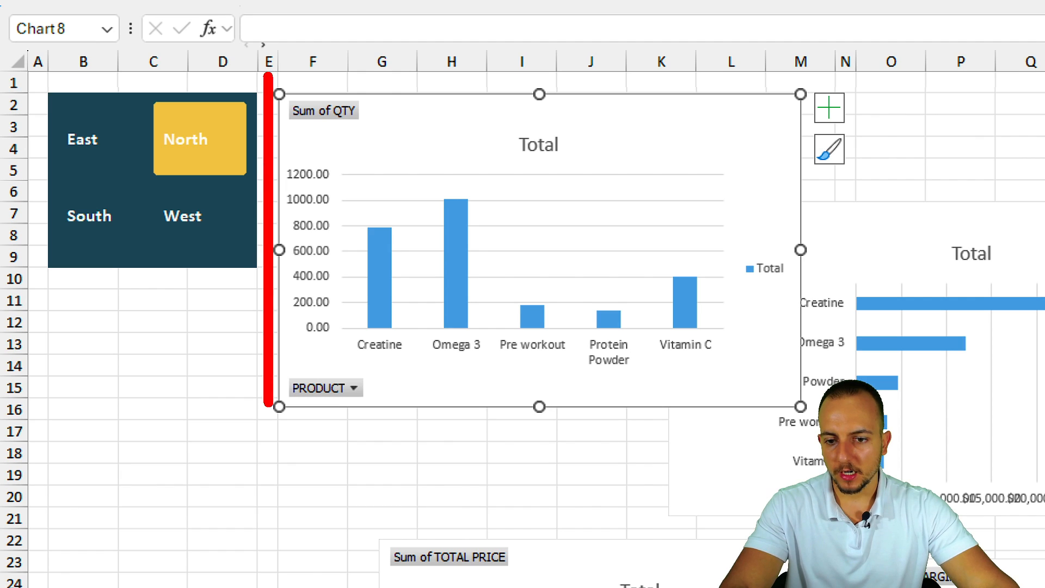
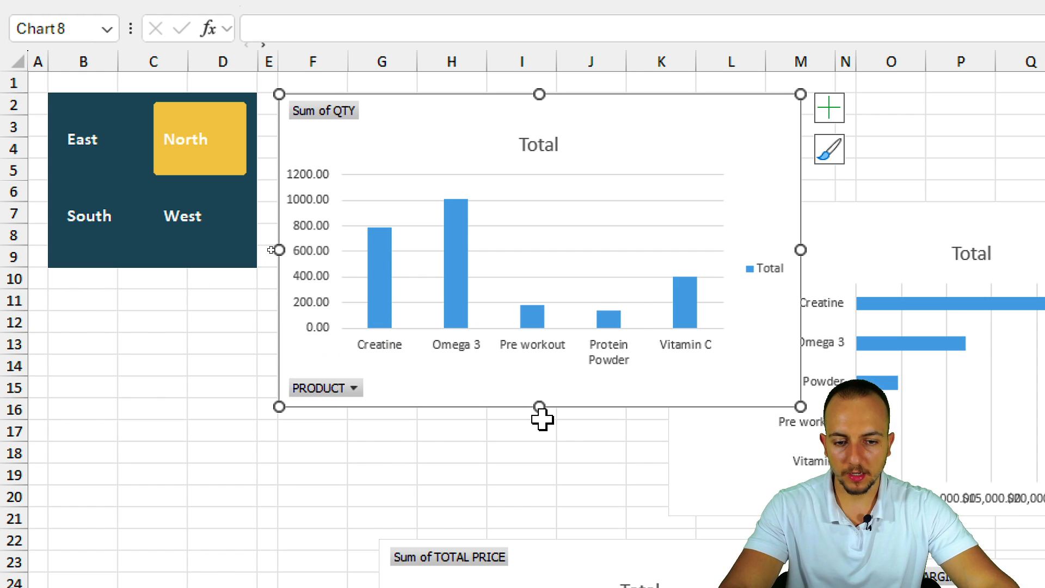
drag(543, 407, 534, 309)
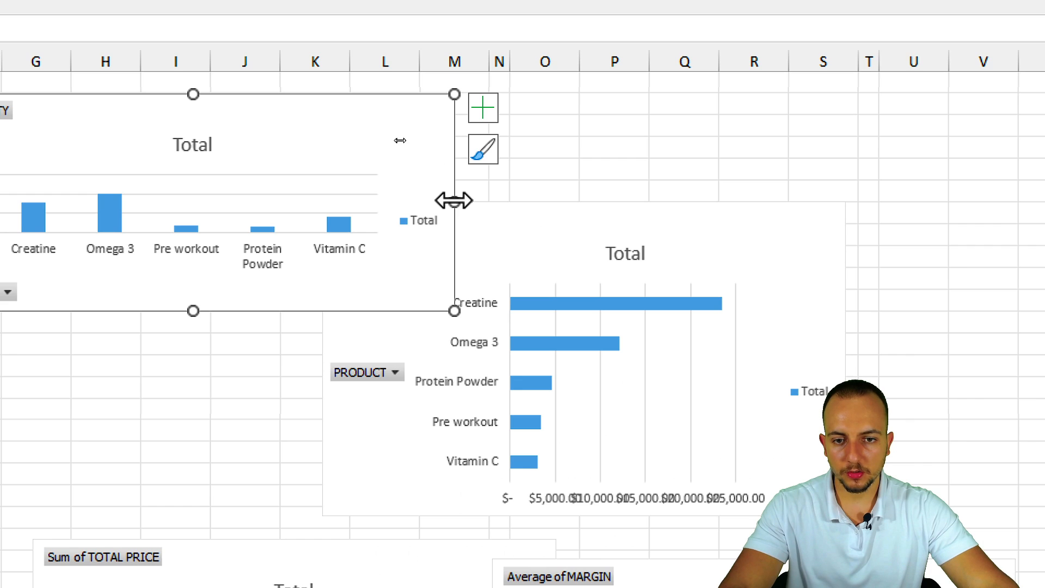
Widen the quantity column chart until its edge meets the start of column N
drag(672, 202, 688, 199)
drag(470, 200, 497, 205)
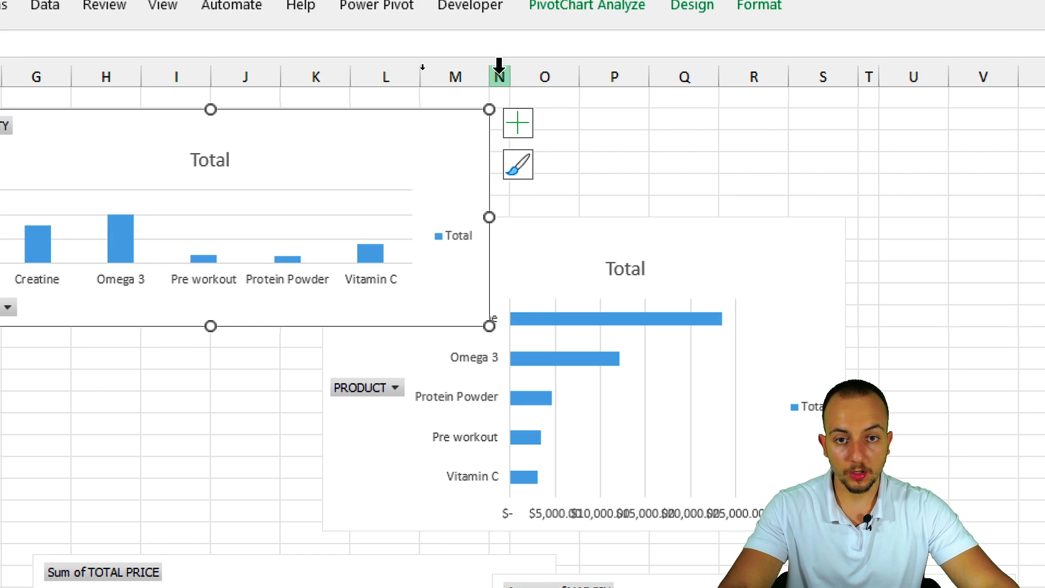
click(498, 57)
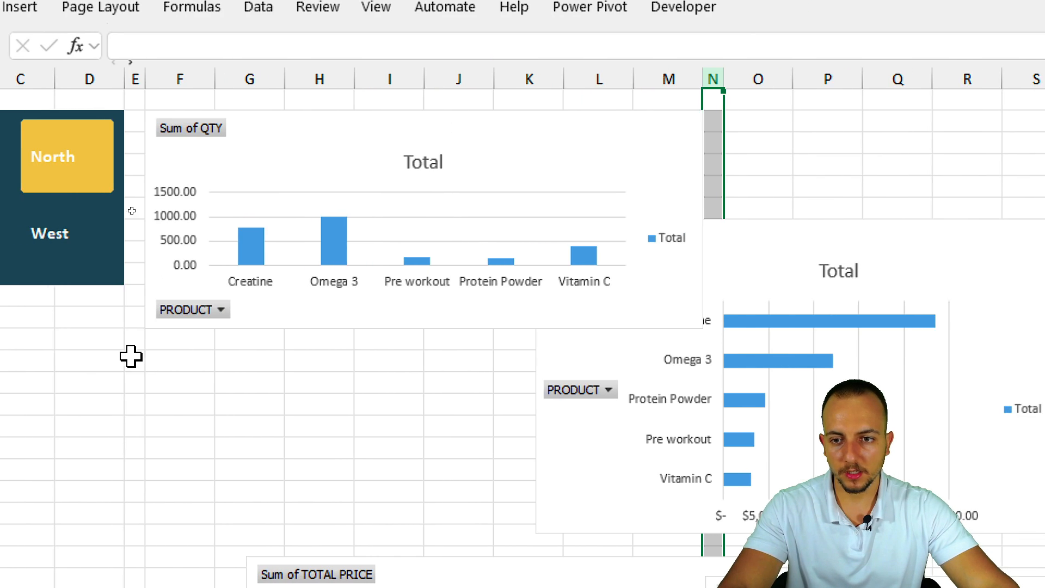
click(388, 130)
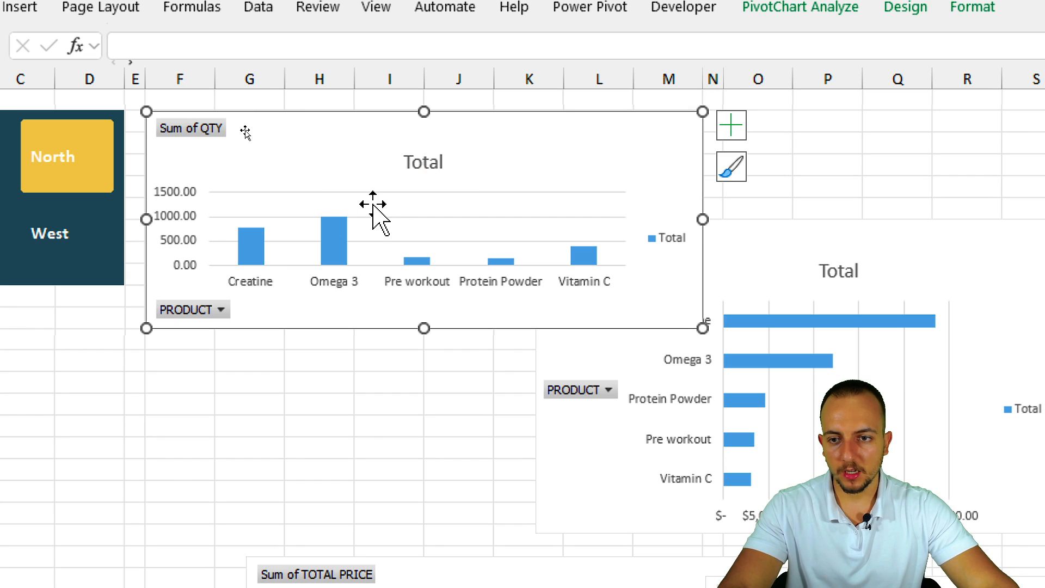
mouse_move(264, 104)
mouse_down()
mouse_move(179, 163)
mouse_move(232, 93)
mouse_up()
drag(261, 142, 344, 179)
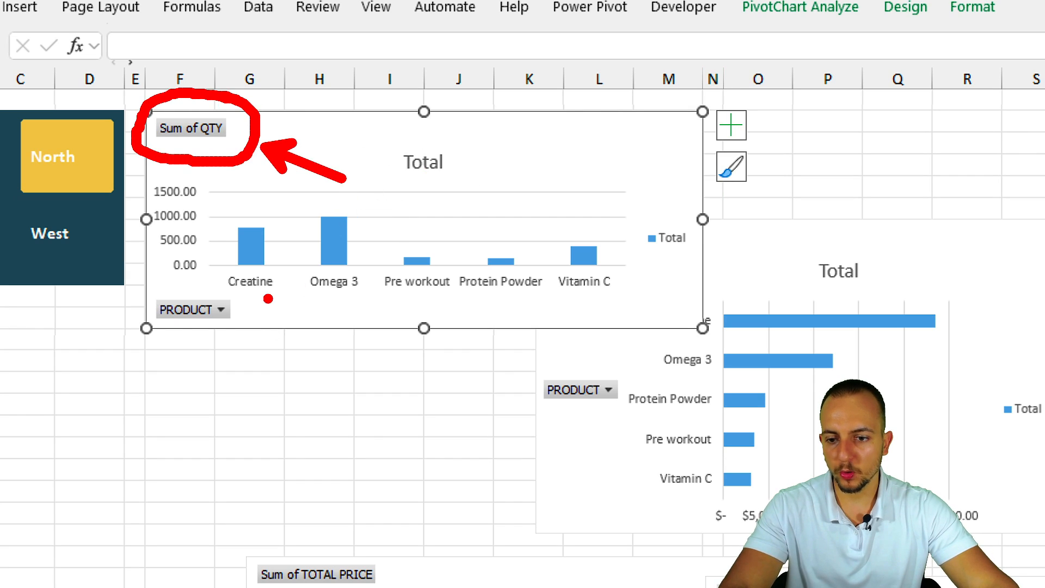
mouse_move(228, 283)
mouse_down()
mouse_move(266, 299)
mouse_move(223, 280)
mouse_up()
drag(280, 374, 375, 425)
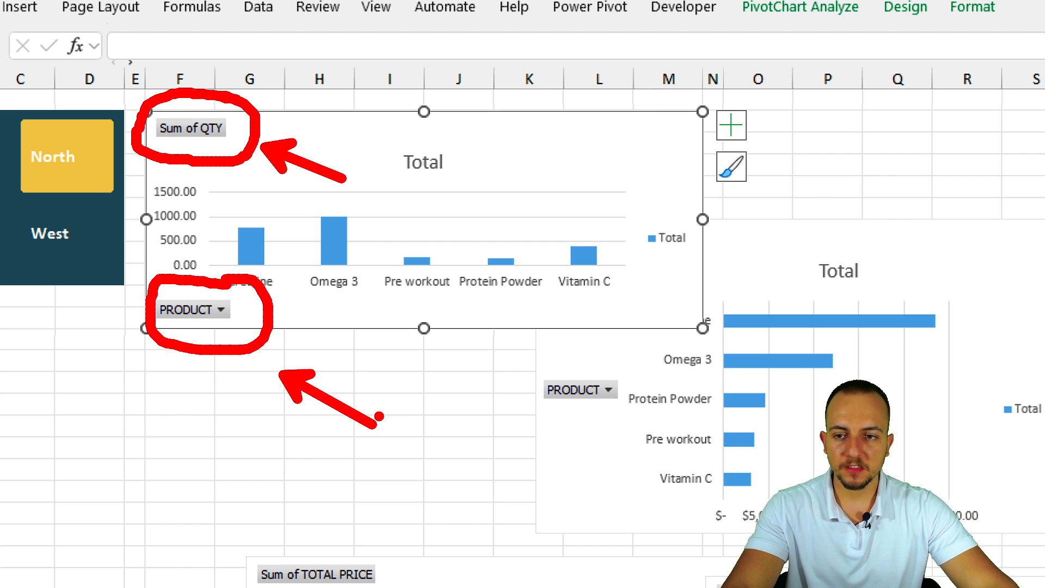
key(Escape)
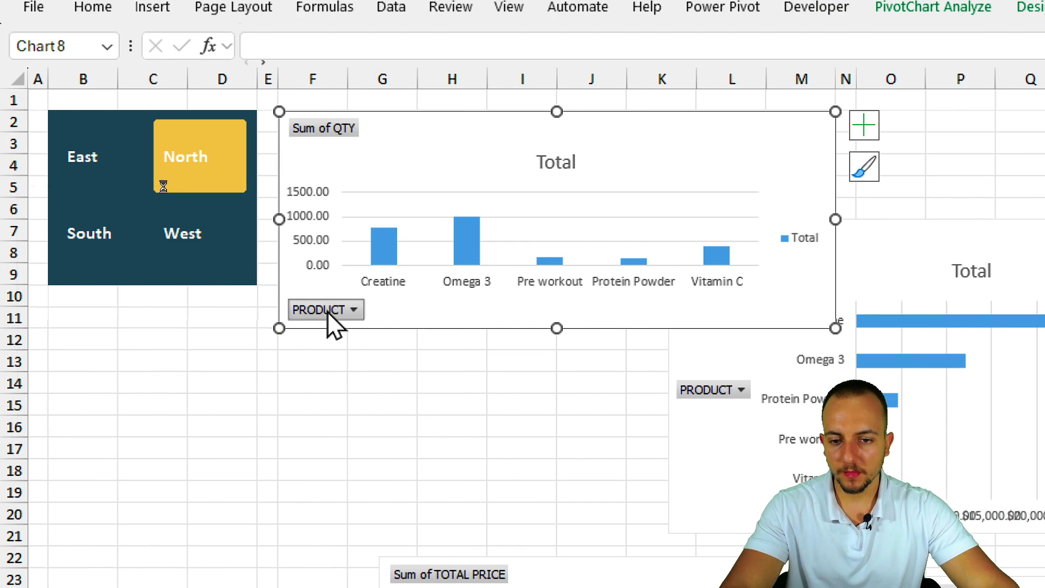
click(328, 314)
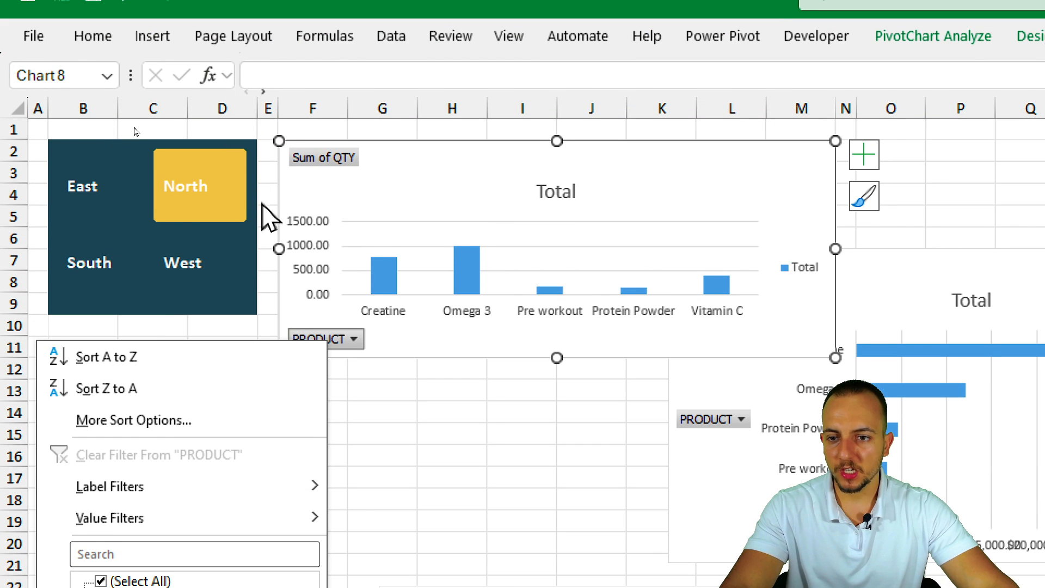
mouse_move(207, 134)
mouse_down()
mouse_move(82, 143)
mouse_move(139, 146)
mouse_up()
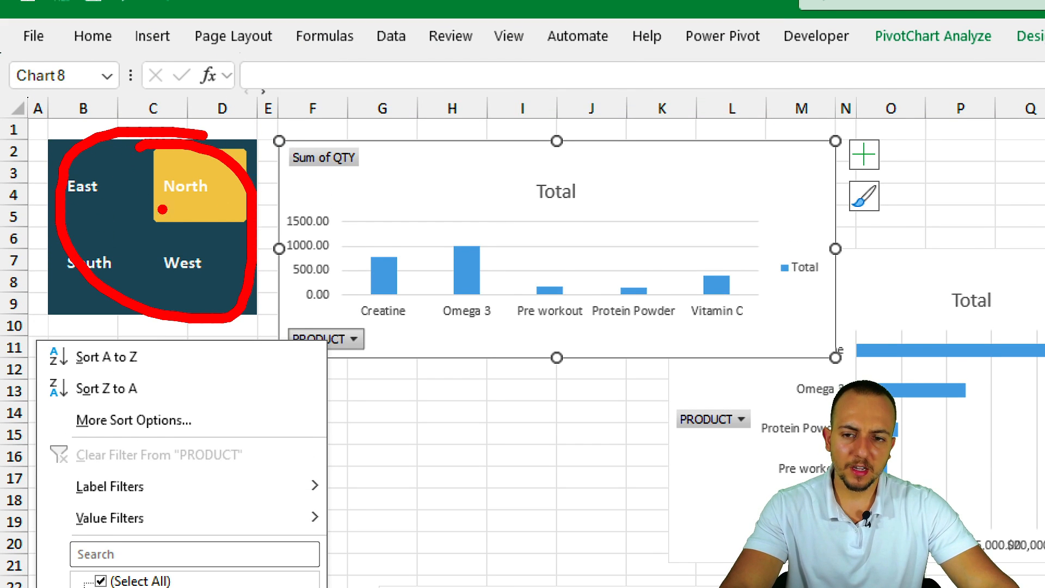
mouse_move(339, 289)
mouse_down()
mouse_move(376, 376)
mouse_move(296, 286)
mouse_up()
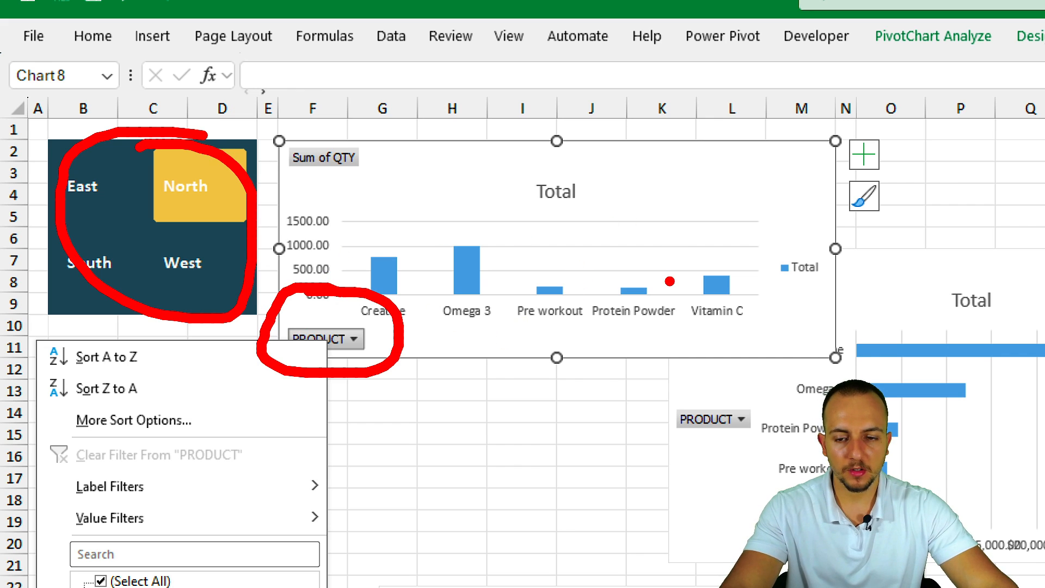
drag(258, 128, 386, 52)
key(Escape)
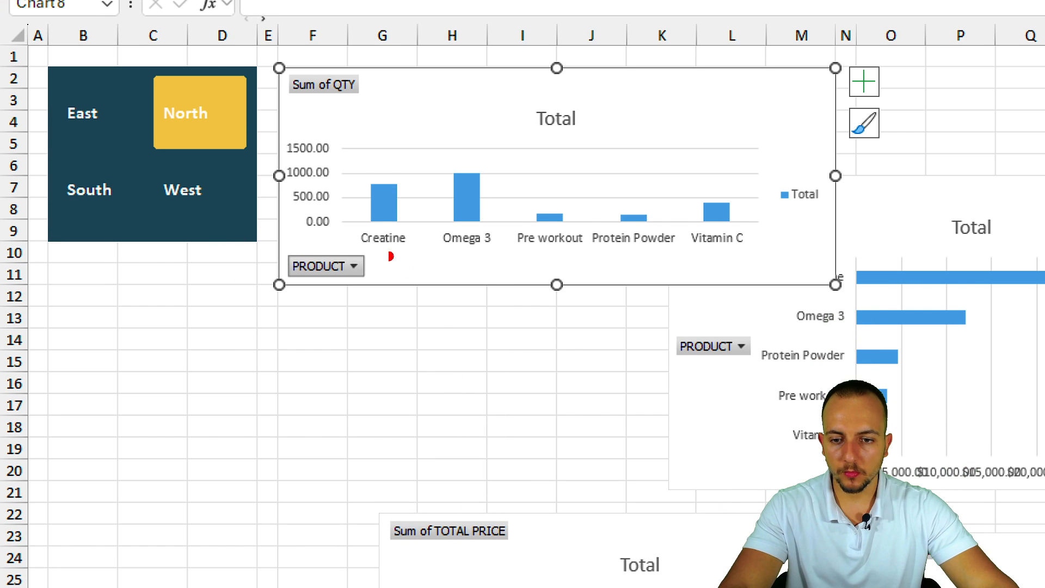
drag(390, 256, 387, 240)
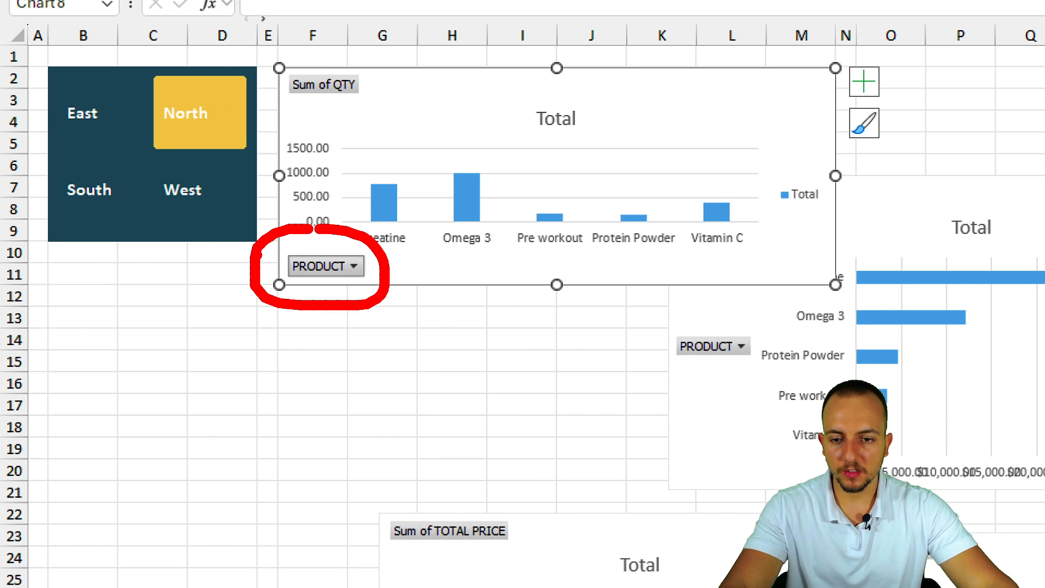
key(Escape)
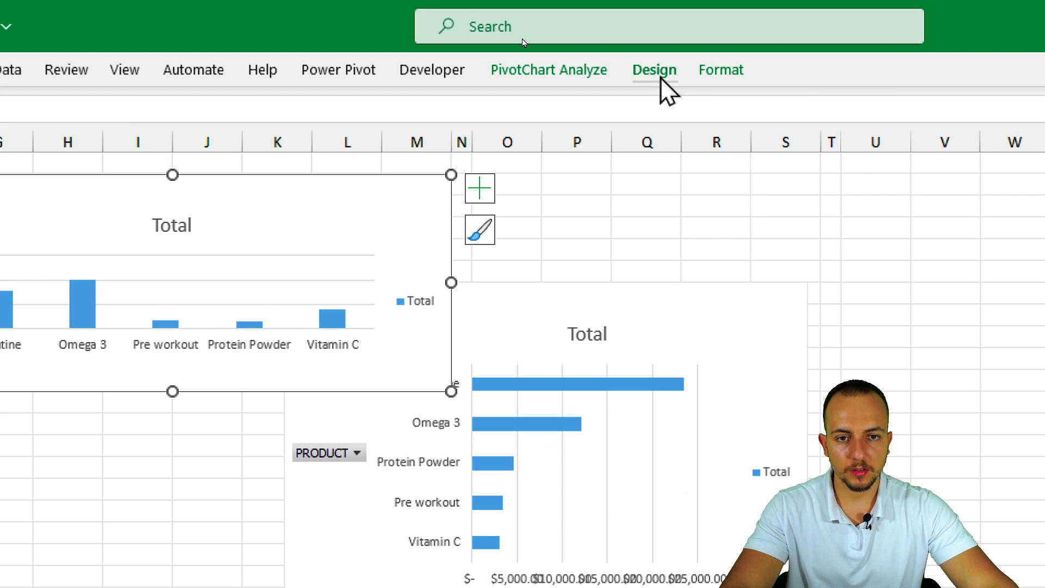
Hide all field buttons on the quantity column chart
click(660, 78)
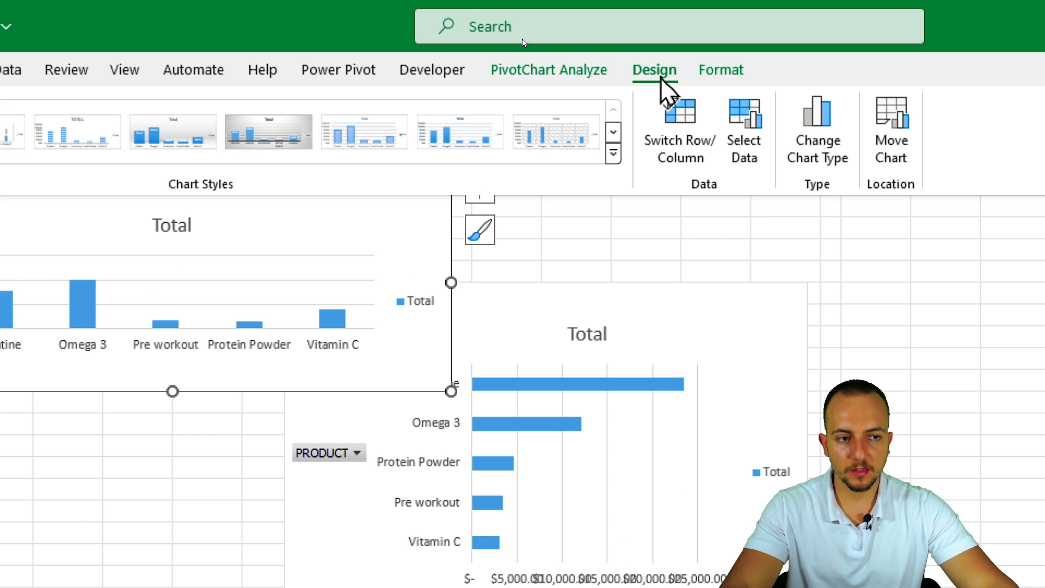
click(533, 81)
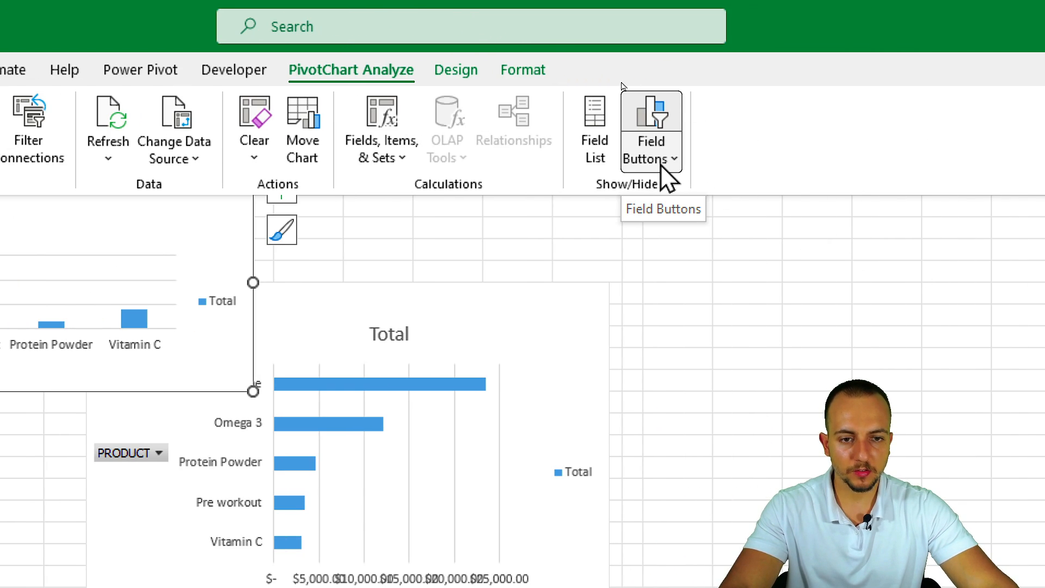
click(667, 163)
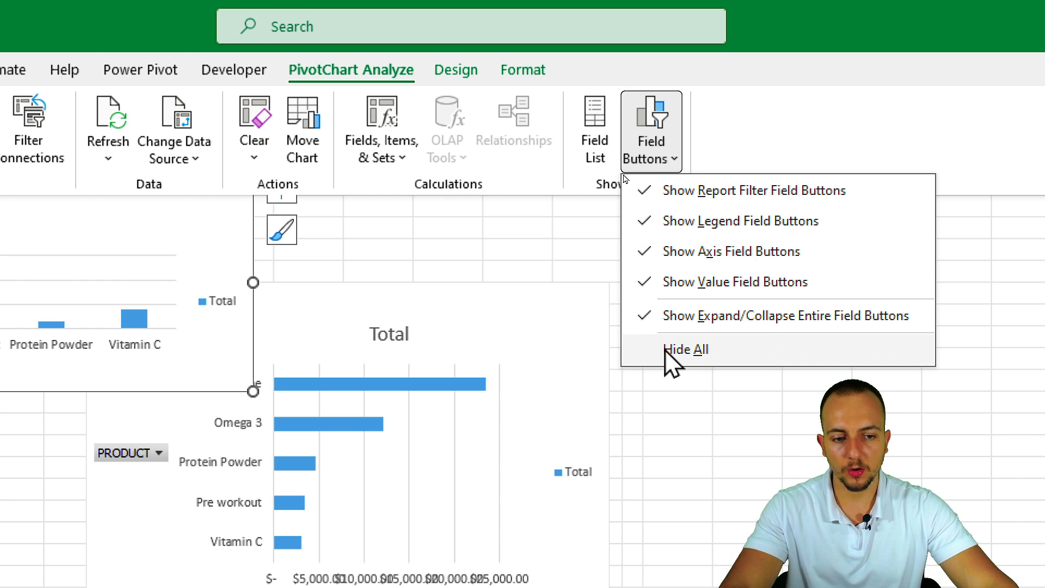
click(670, 139)
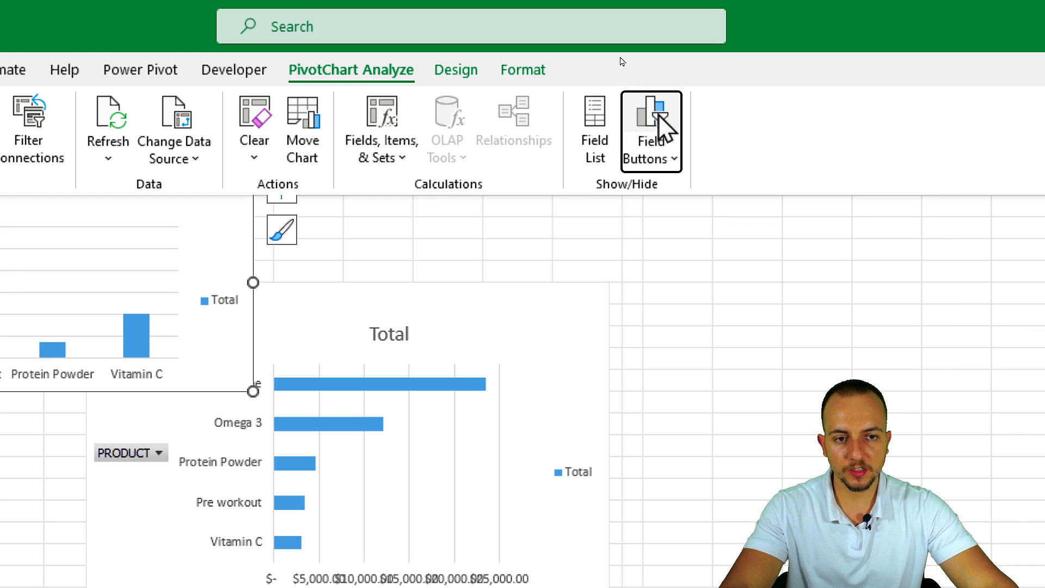
click(667, 111)
click(218, 223)
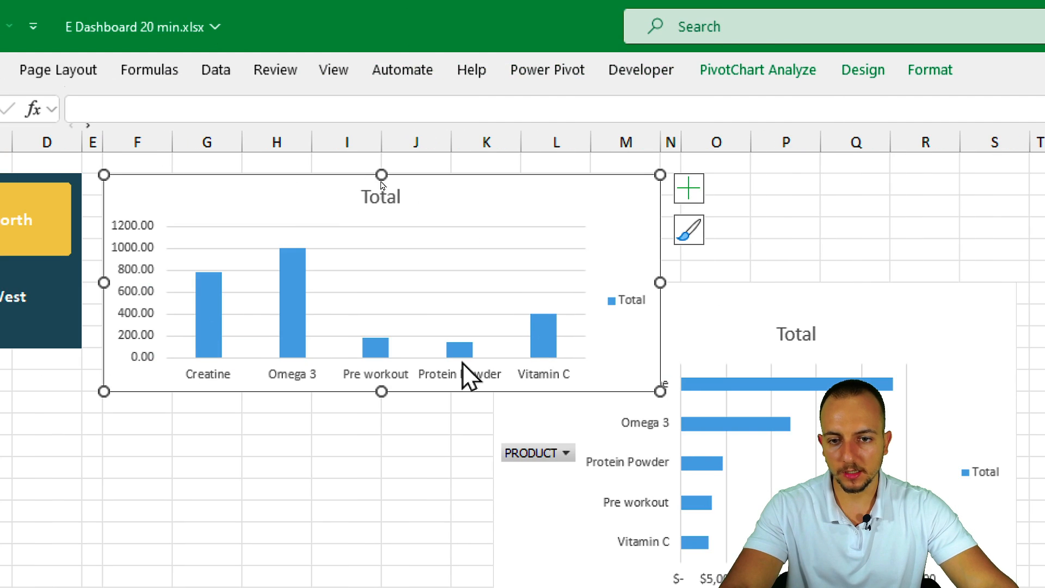
Hide the field buttons on the horizontal bar chart of products
click(990, 307)
click(773, 71)
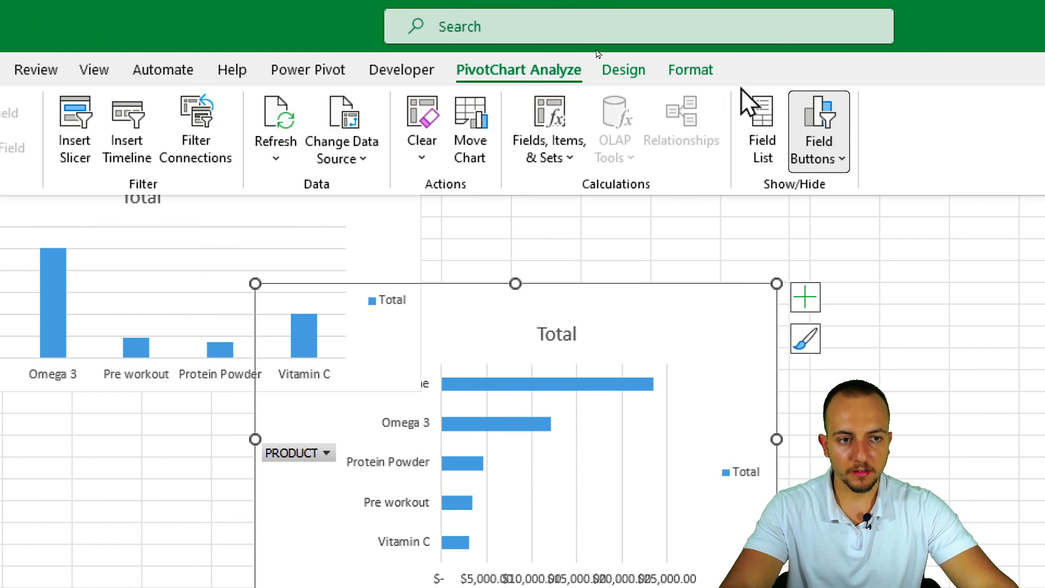
click(818, 111)
Hide the field buttons on the Average of MARGIN doughnut chart
click(474, 391)
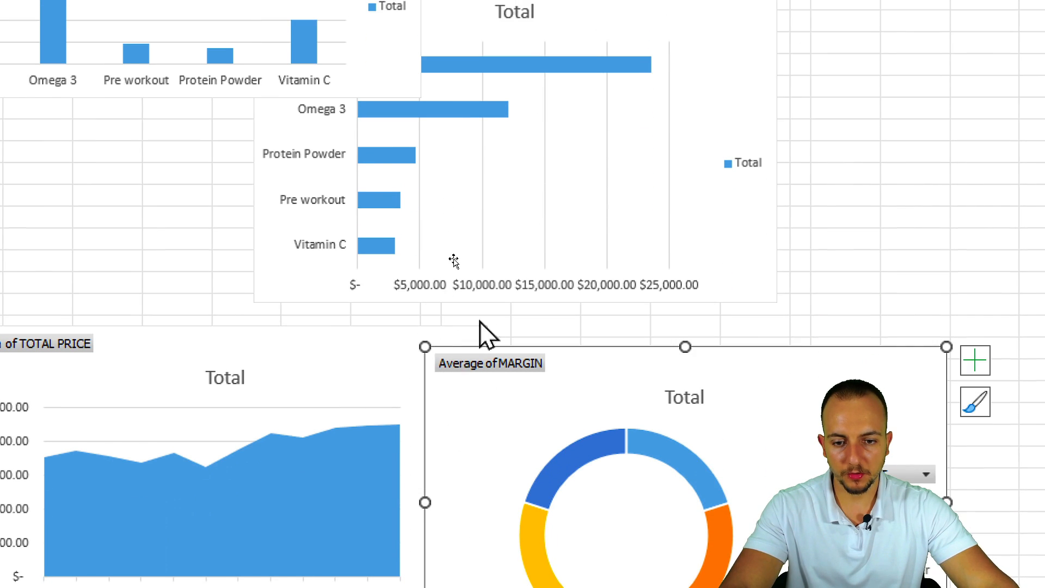
click(518, 57)
click(811, 103)
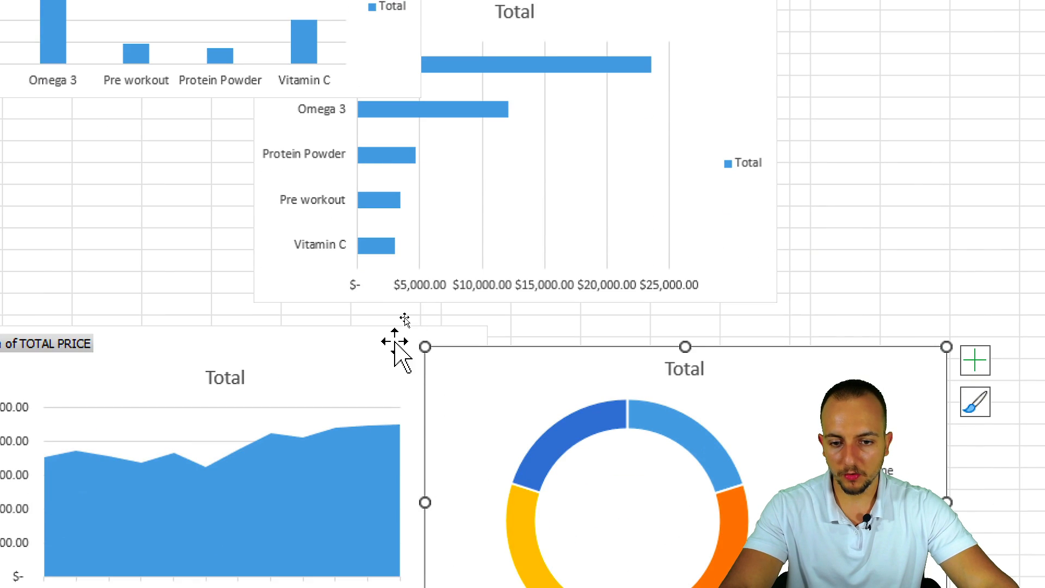
Hide the field buttons on the Sum of TOTAL PRICE area chart
click(358, 336)
click(519, 68)
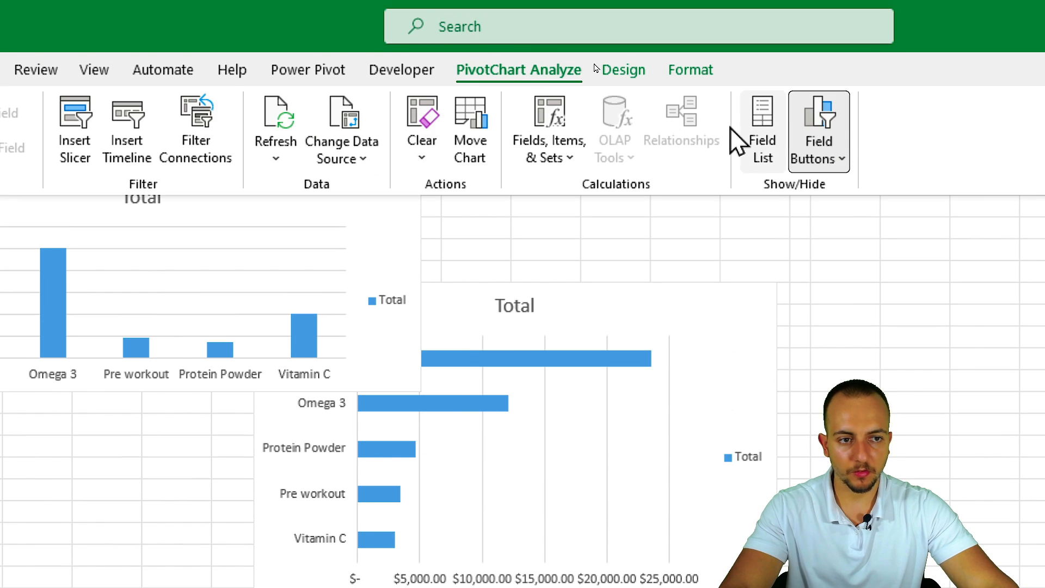
click(817, 142)
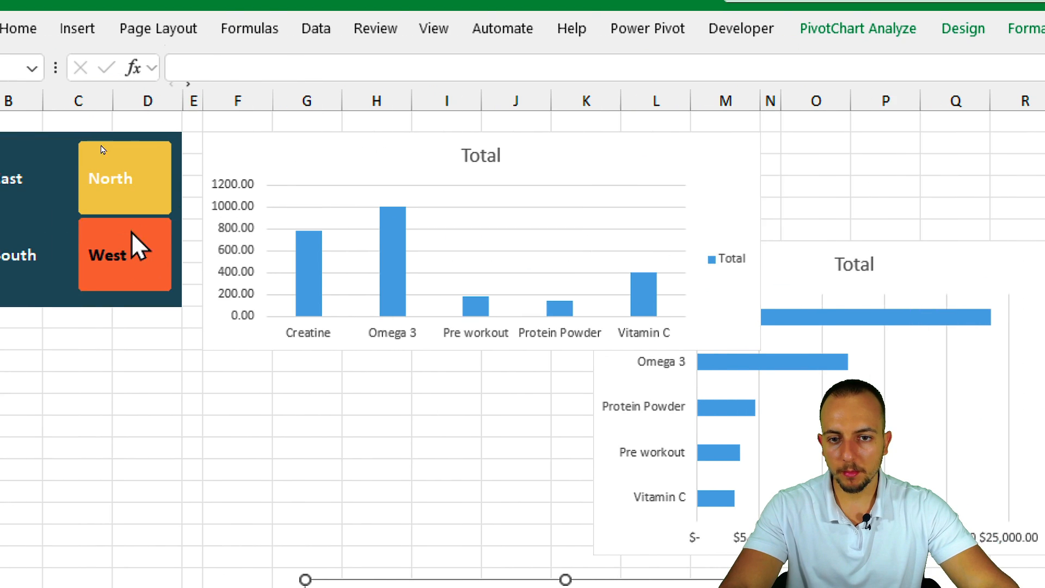
Open the title of the quantity column chart for editing
click(334, 145)
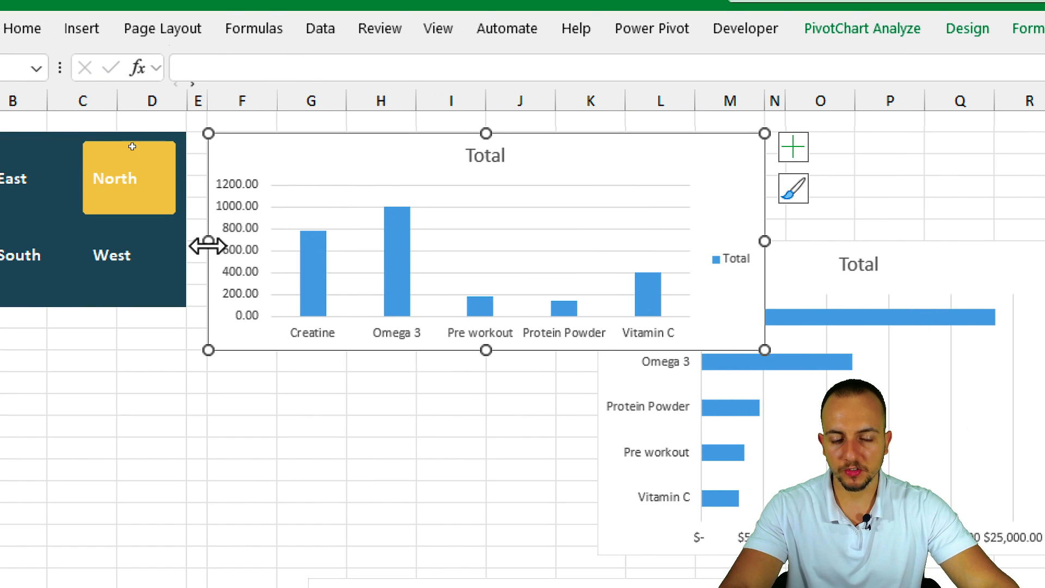
click(522, 157)
click(526, 156)
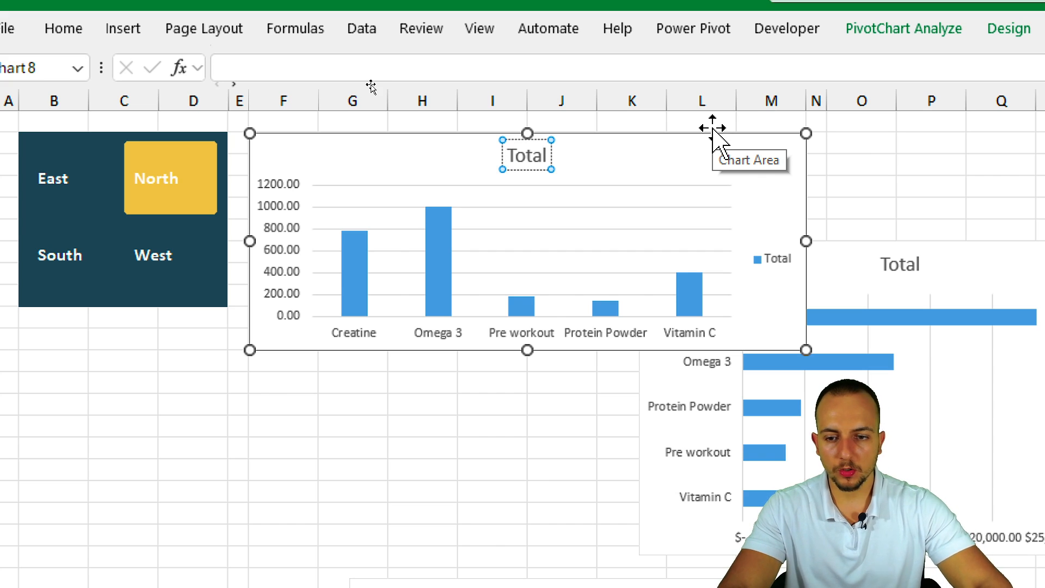
text(Sold)
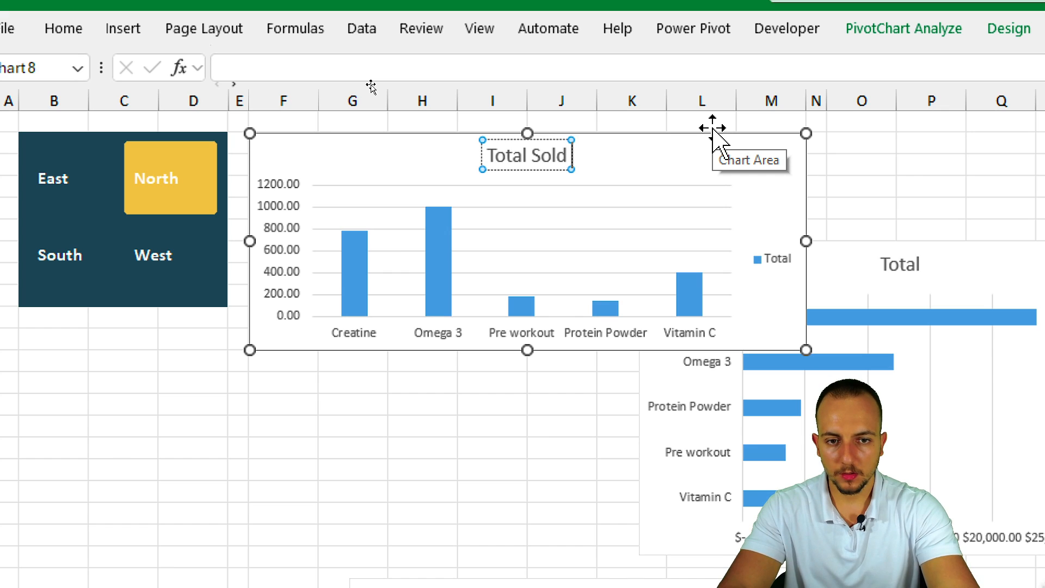
text( per)
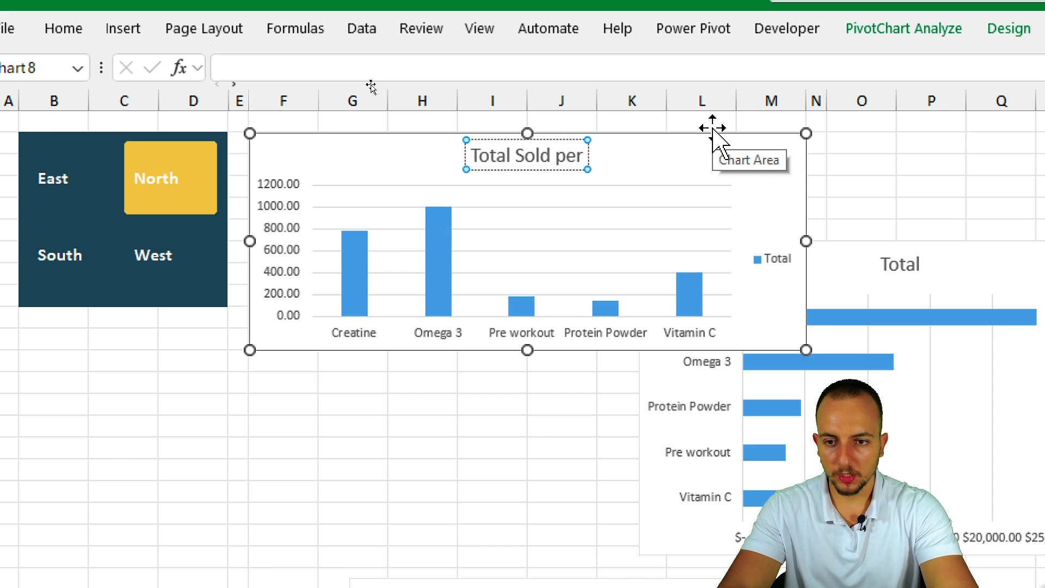
key(BackSpace)
key(BackSpace)
key(BackSpace)
key(BackSpace)
key(BackSpace)
key(BackSpace)
key(BackSpace)
key(BackSpace)
key(BackSpace)
Complete the quantity column chart's title as "Total Qty per Product"
text(Qt)
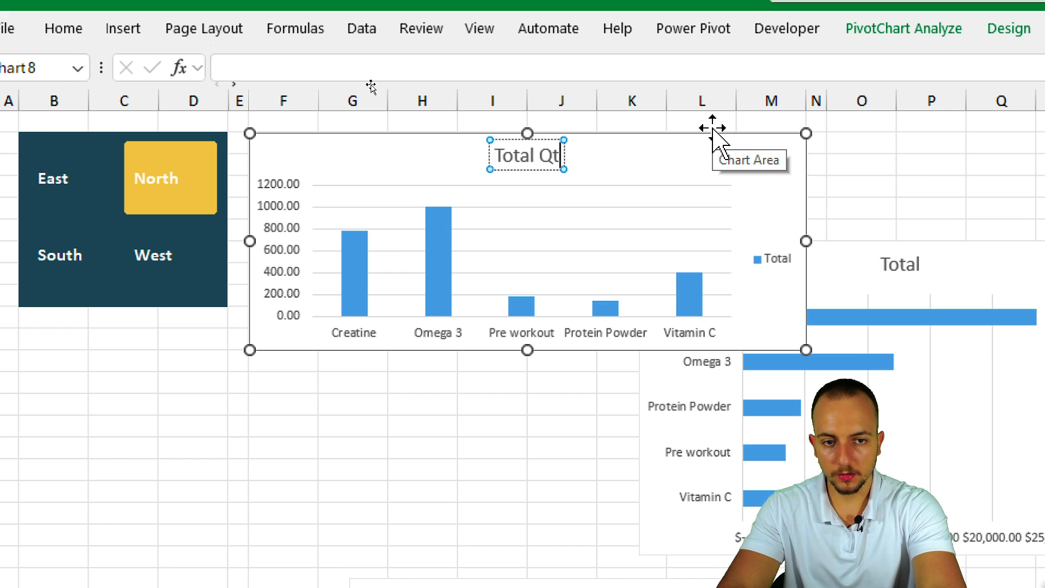
text(y S)
key(BackSpace)
key(BackSpace)
text(poer)
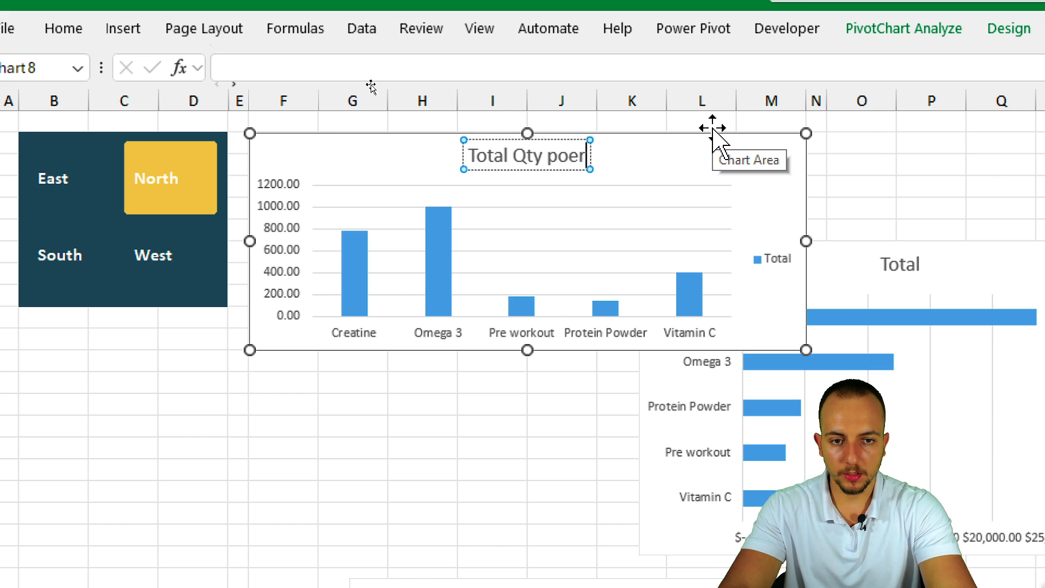
key(BackSpace)
key(BackSpace)
key(BackSpace)
text(er Product)
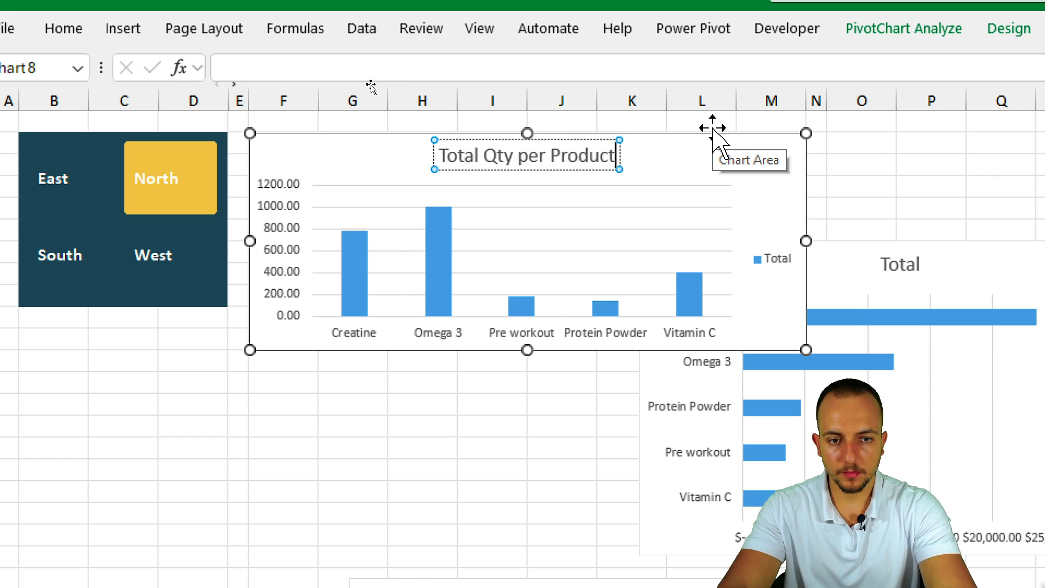
click(419, 425)
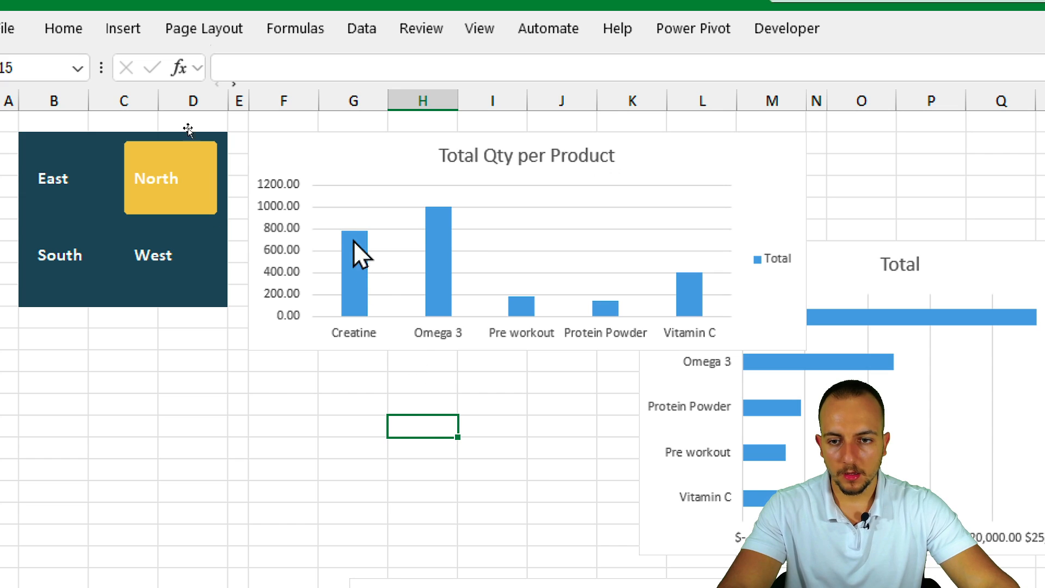
Remove the shape outline from the Total Qty per Product chart
click(324, 136)
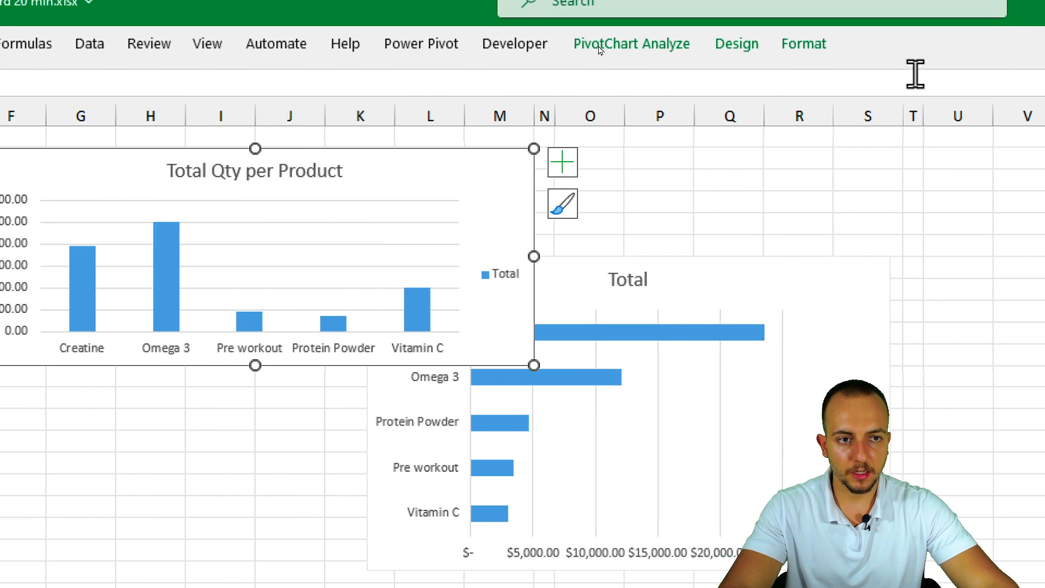
click(797, 47)
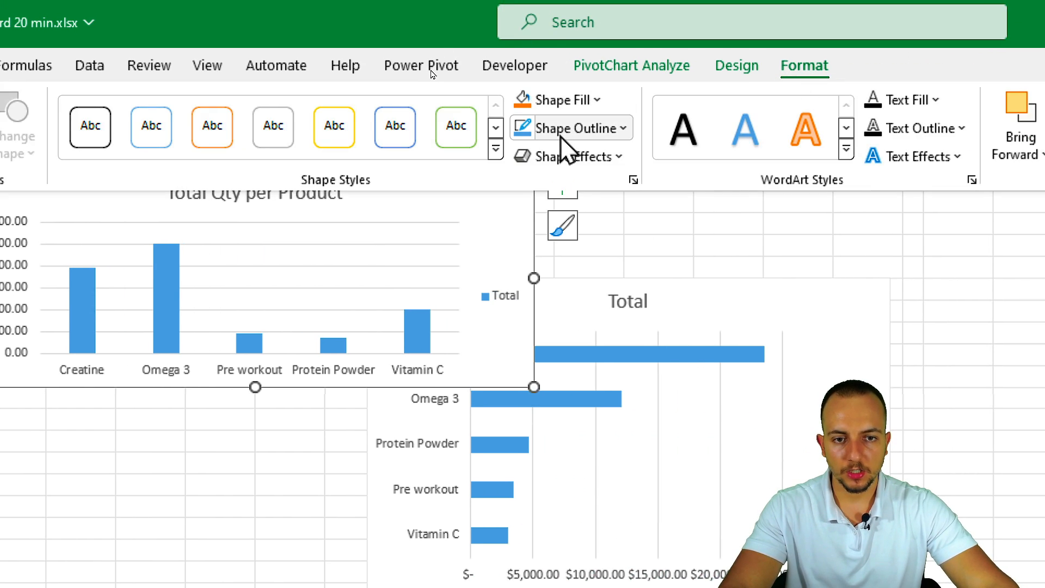
click(560, 136)
click(571, 469)
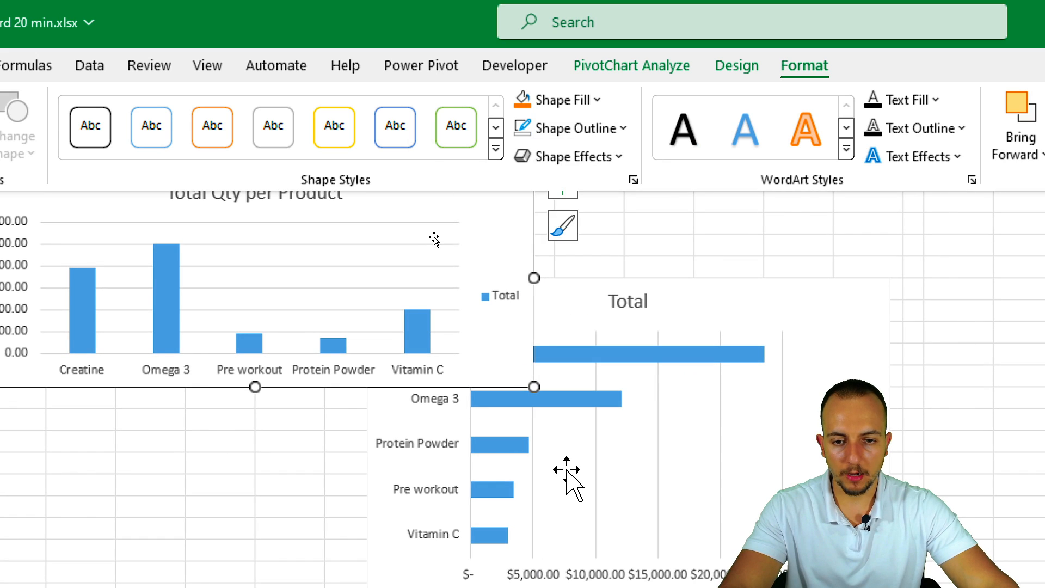
Fill the Total Qty per Product chart's background with the custom hex color 264653
click(593, 101)
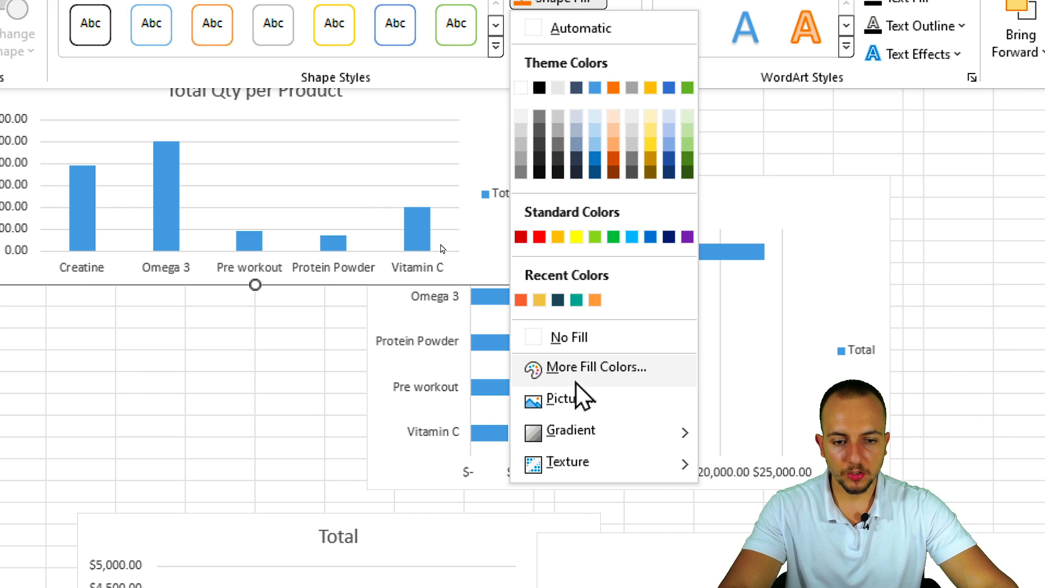
click(618, 381)
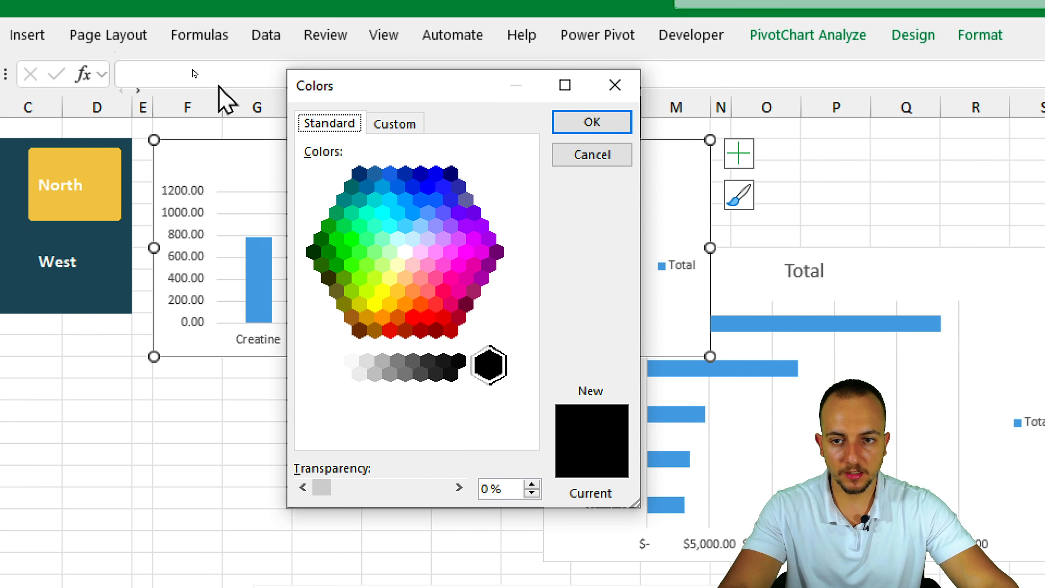
click(217, 51)
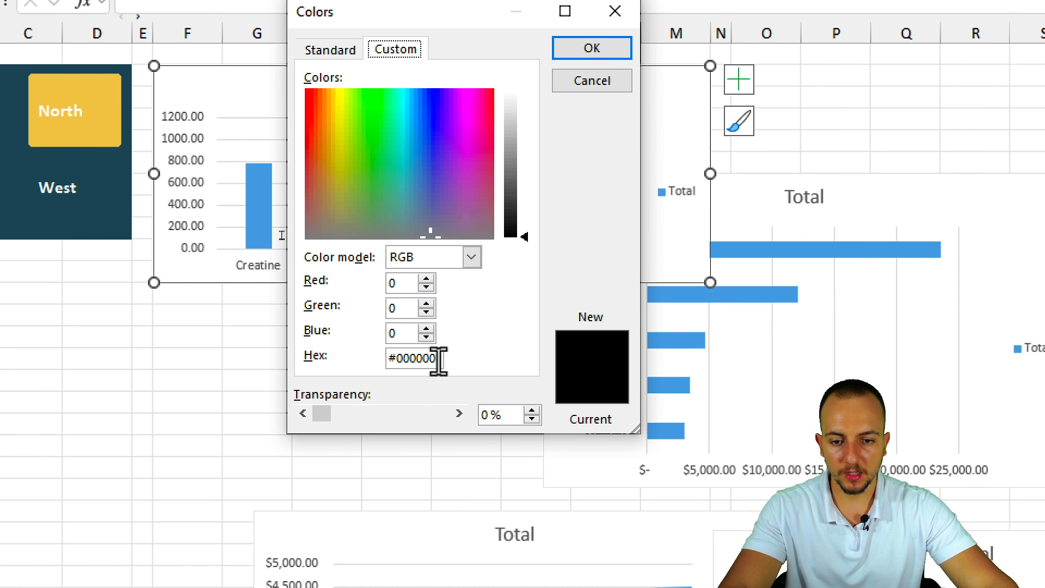
drag(436, 431, 356, 438)
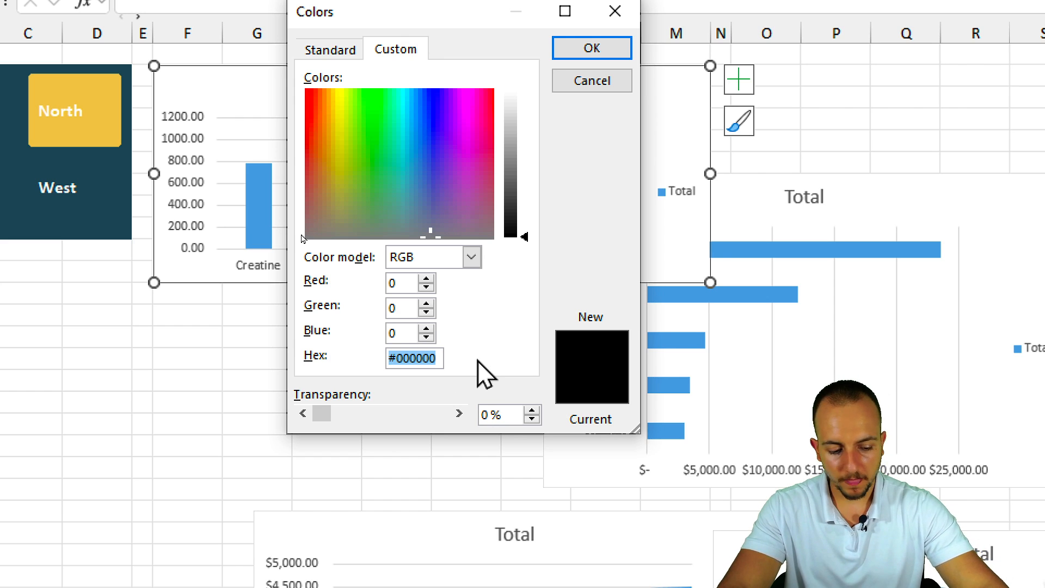
text(264653)
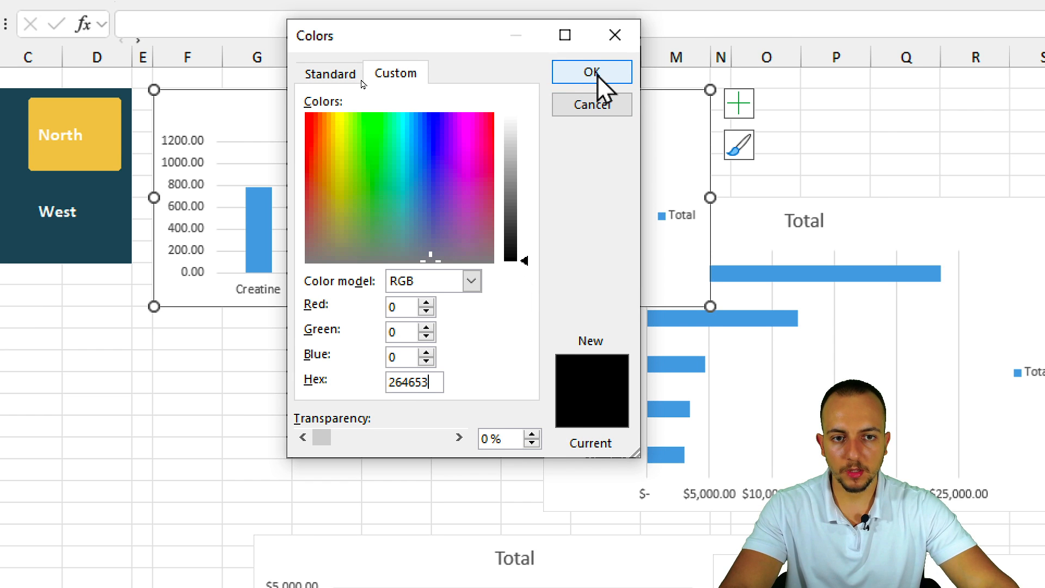
click(592, 49)
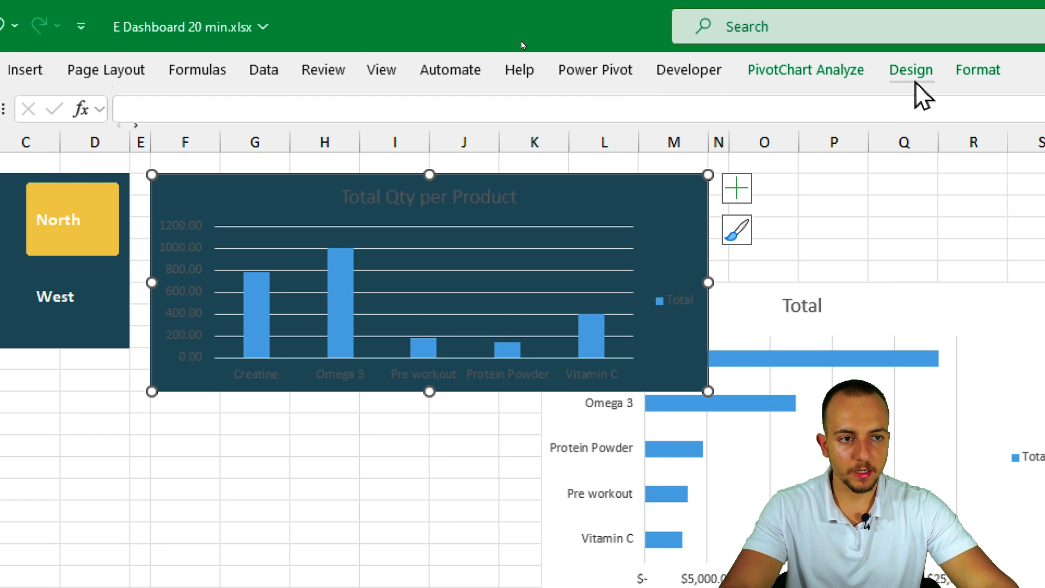
Add Outside End data labels to the Total Qty per Product chart
click(912, 1)
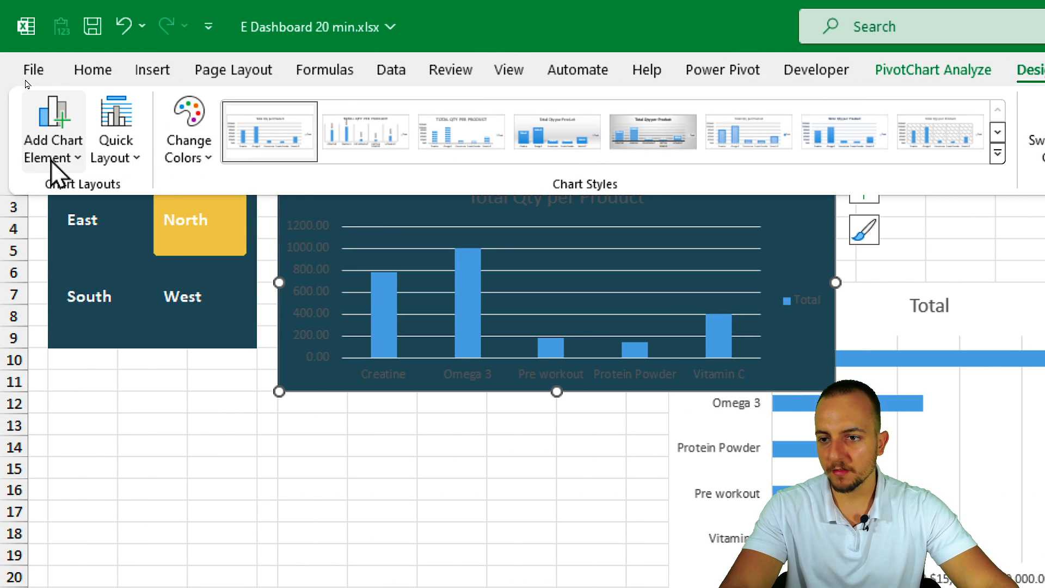
click(0, 157)
mouse_move(66, 280)
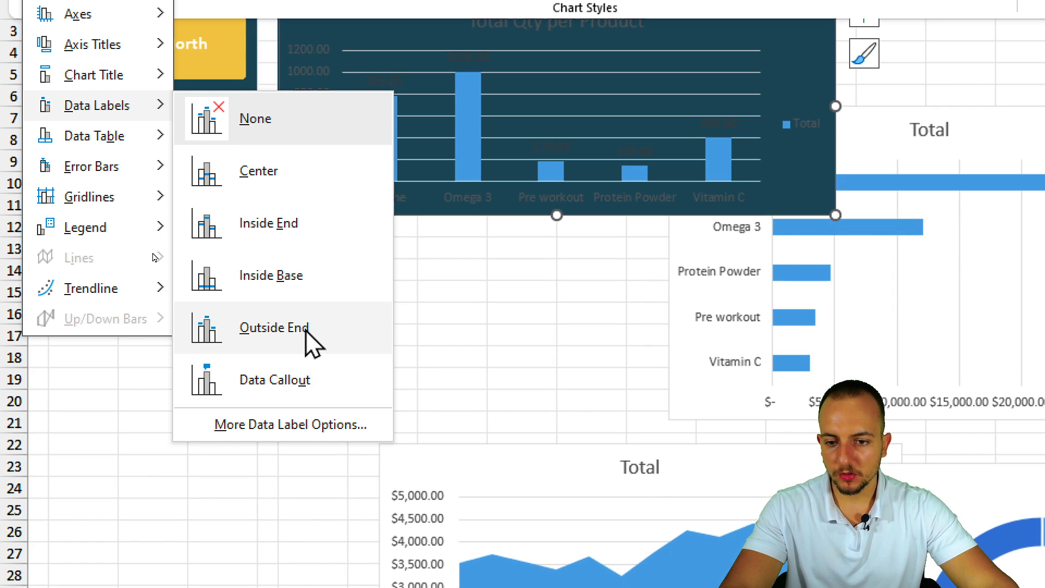
click(313, 517)
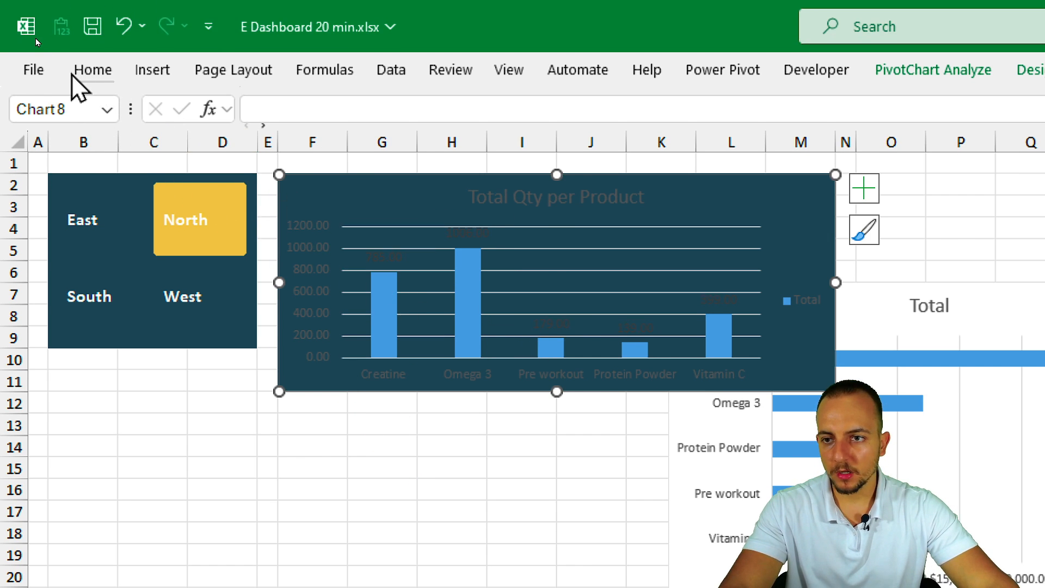
Make all text in the Total Qty per Product chart bold and white
click(87, 16)
click(221, 147)
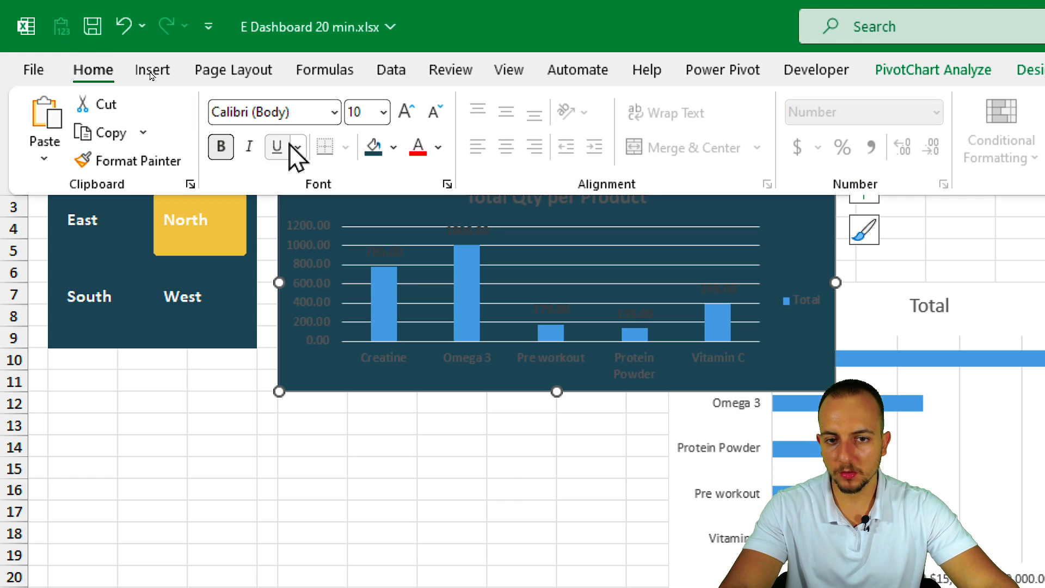
click(439, 147)
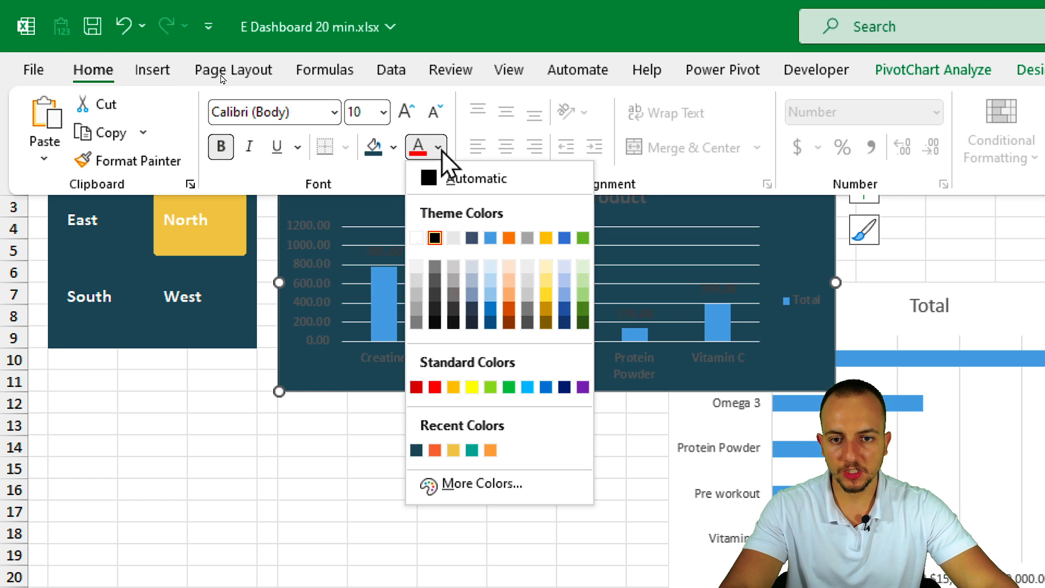
click(417, 241)
click(440, 450)
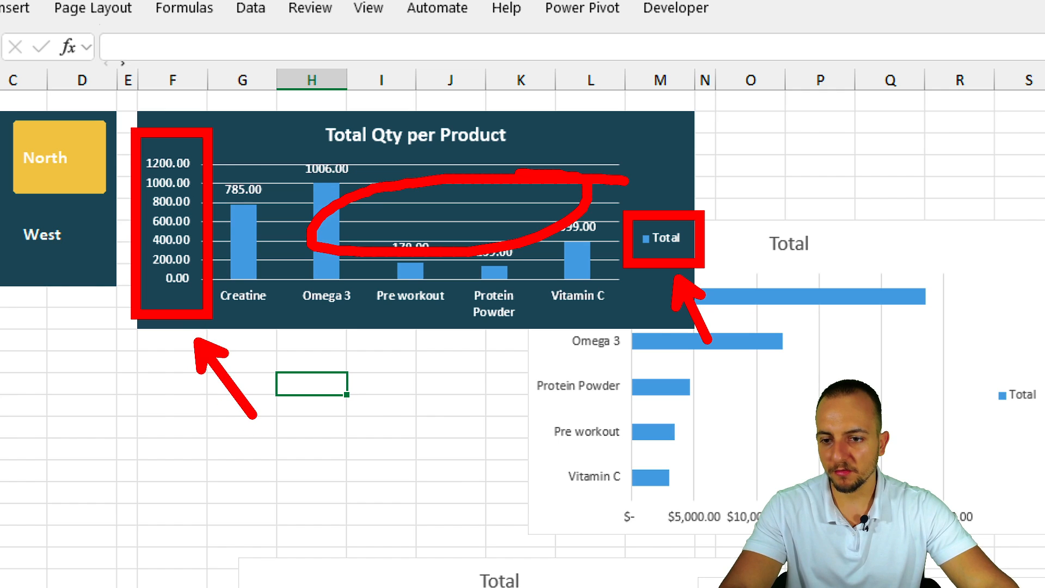
Delete the vertical axis, horizontal gridlines and legend from the Total Qty per Product chart
click(173, 249)
key(Delete)
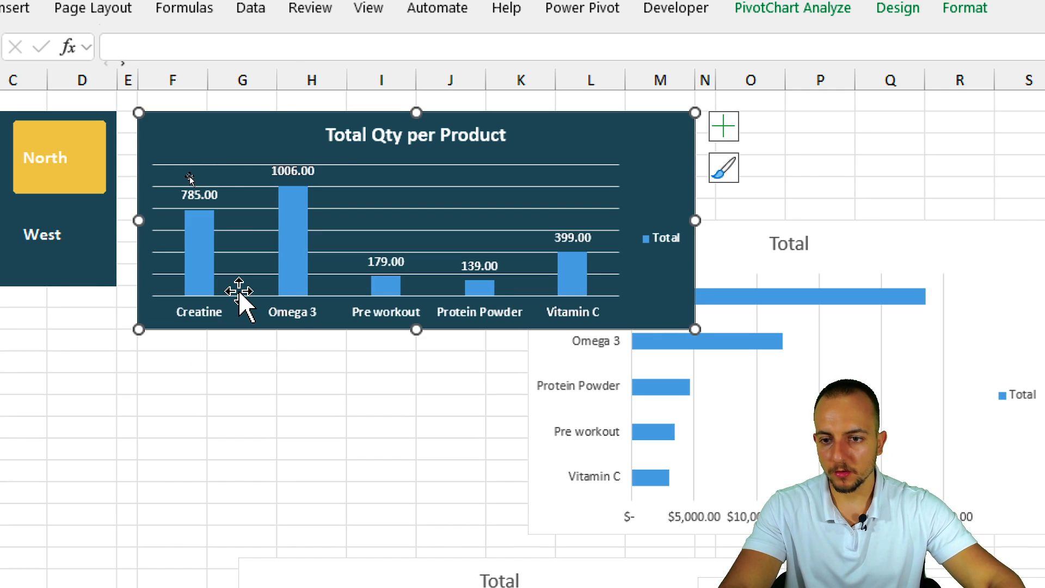
click(431, 209)
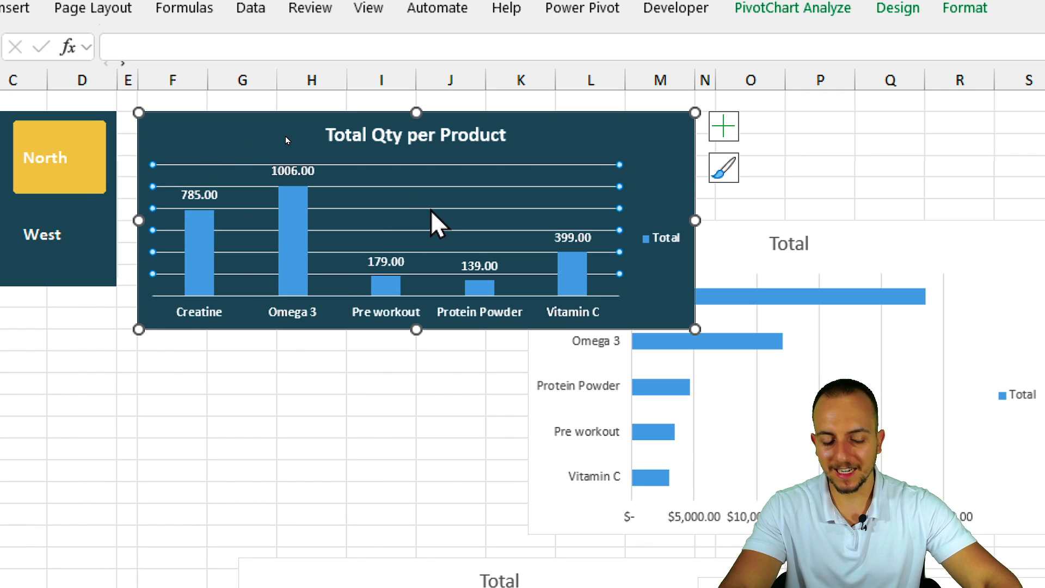
key(Delete)
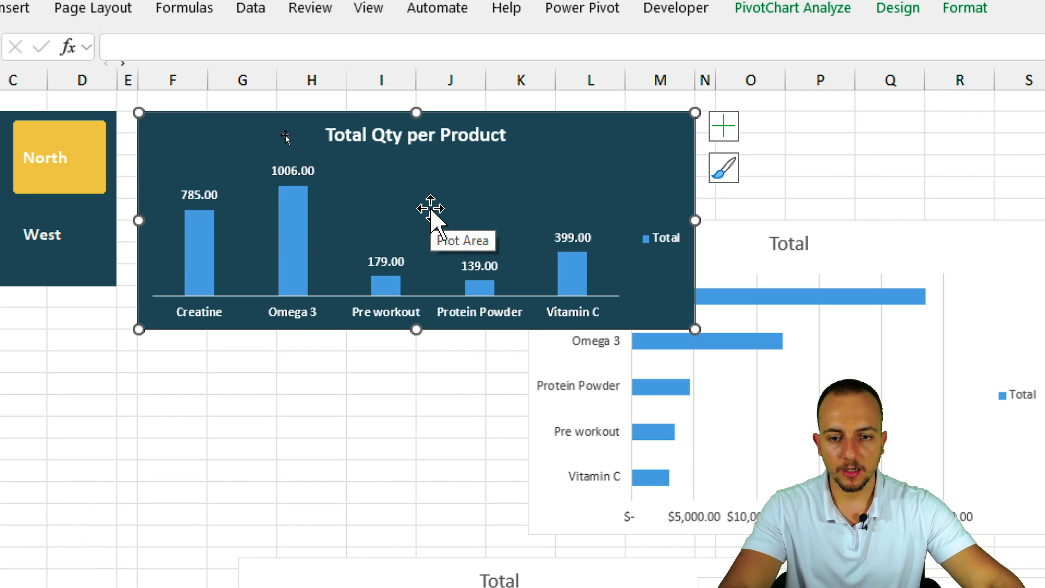
click(648, 239)
key(Delete)
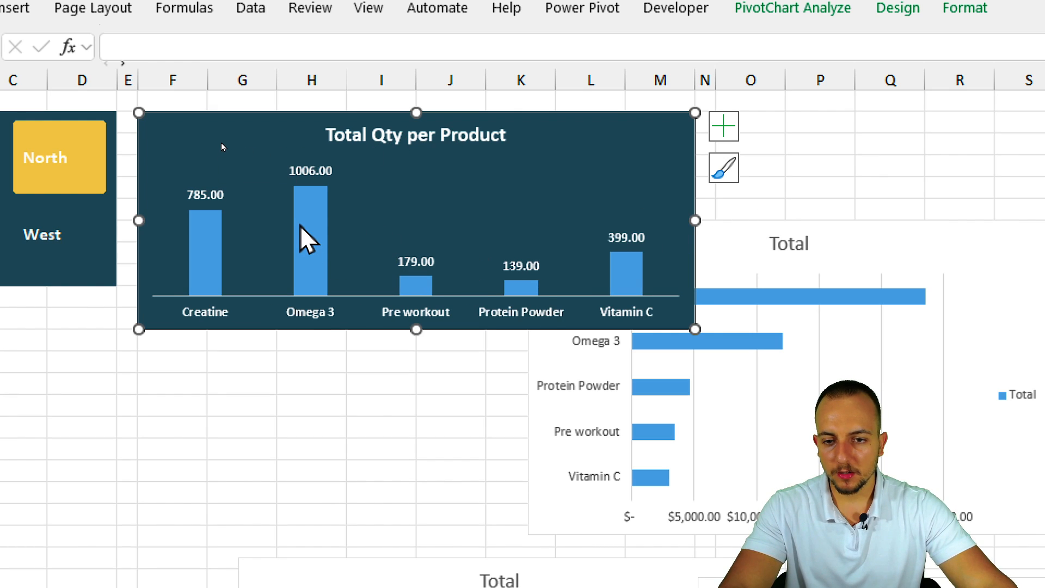
Set the gap width of the Total Qty per Product chart's columns to 110%
right_click(319, 224)
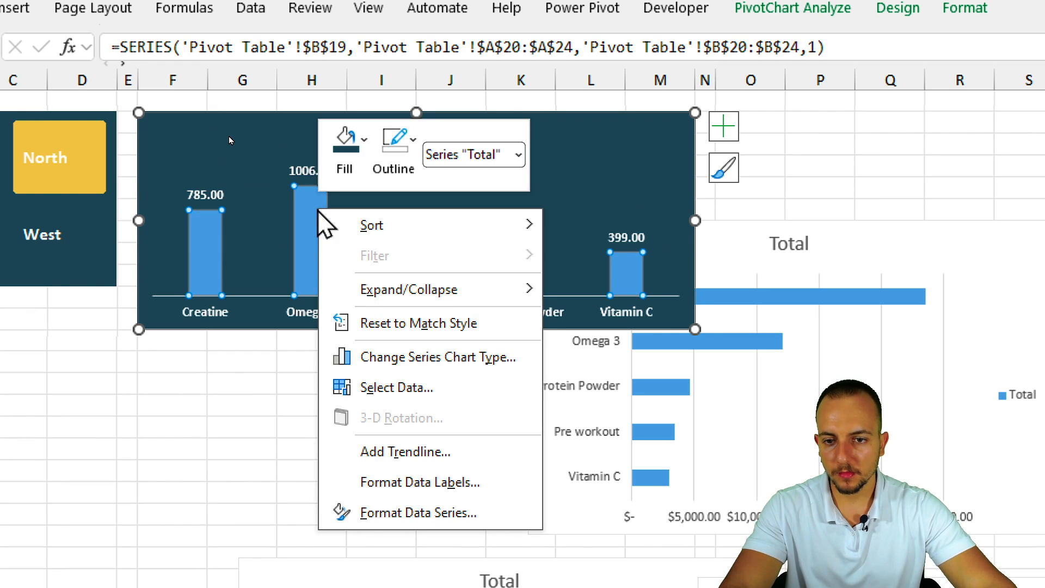
click(463, 351)
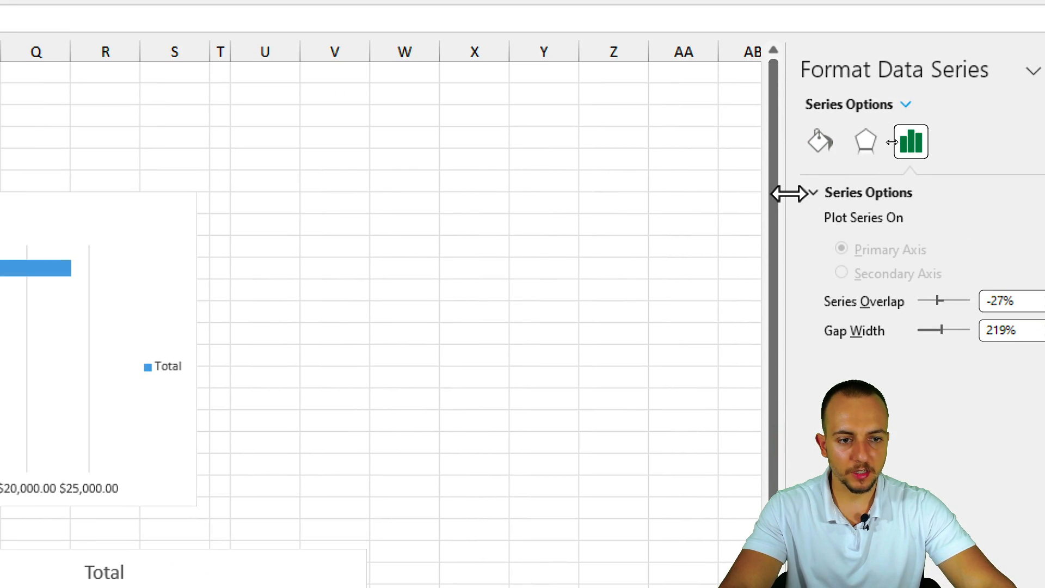
drag(788, 193, 542, 231)
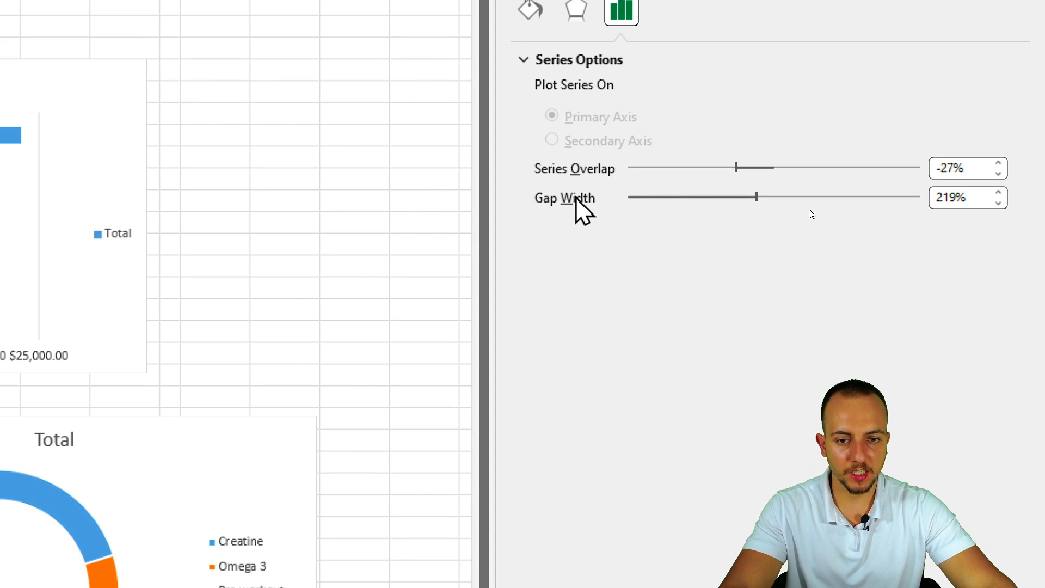
drag(761, 199, 697, 230)
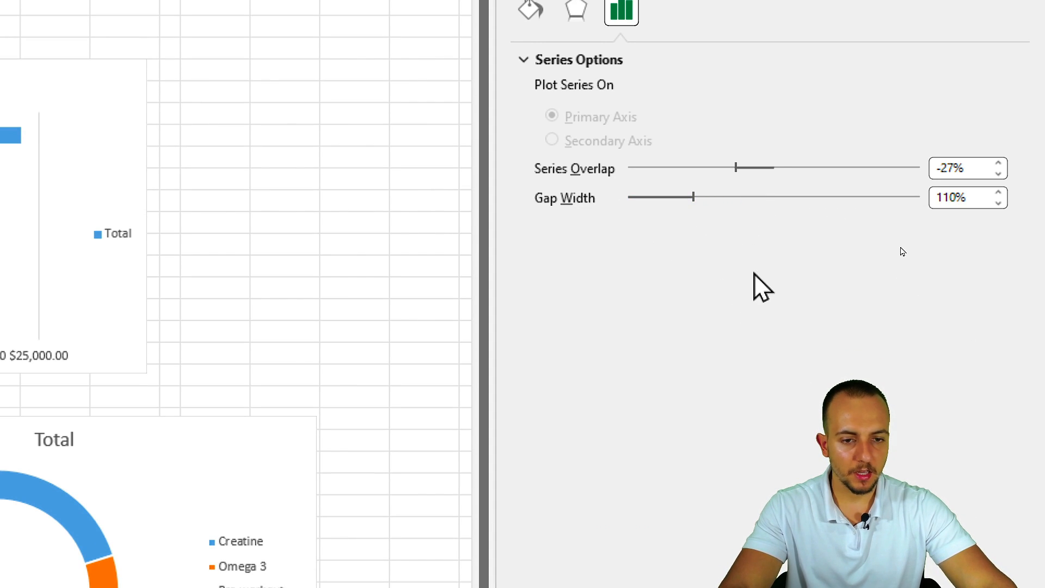
drag(979, 193, 885, 174)
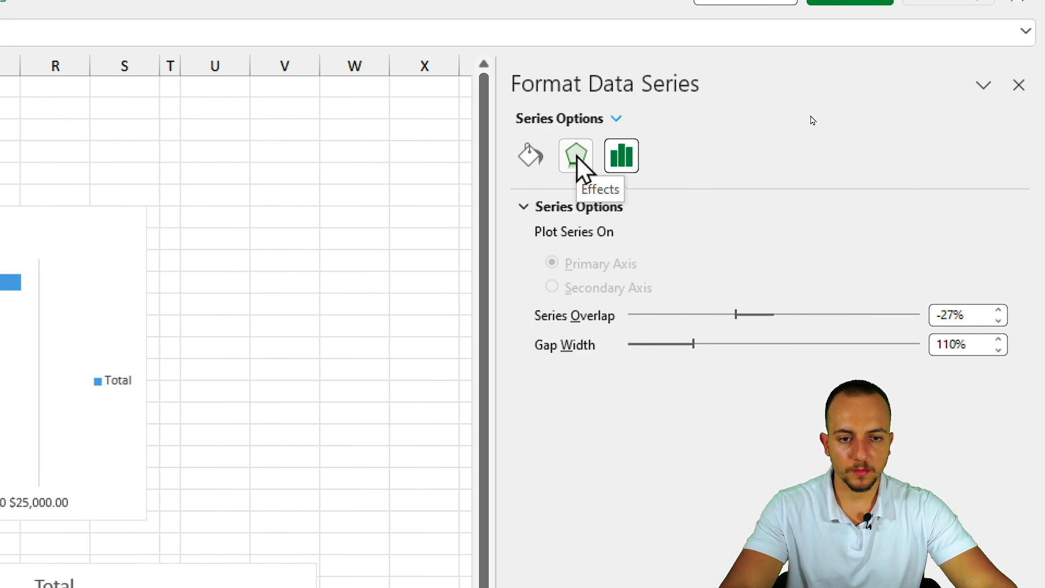
Apply the first outer shadow preset, with a 45° angle and 3 pt distance, to the quantity columns
click(580, 160)
click(597, 211)
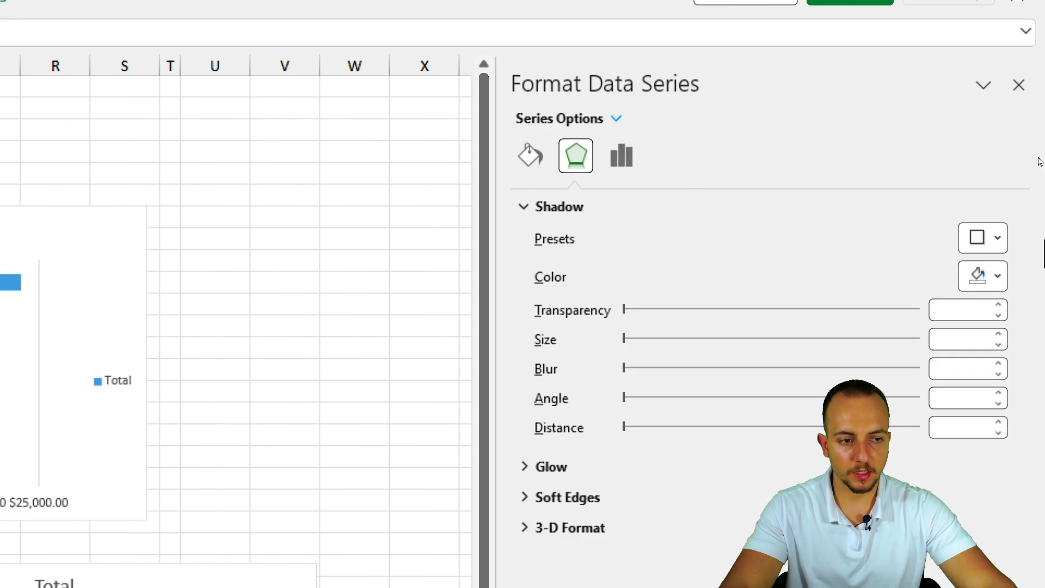
click(998, 239)
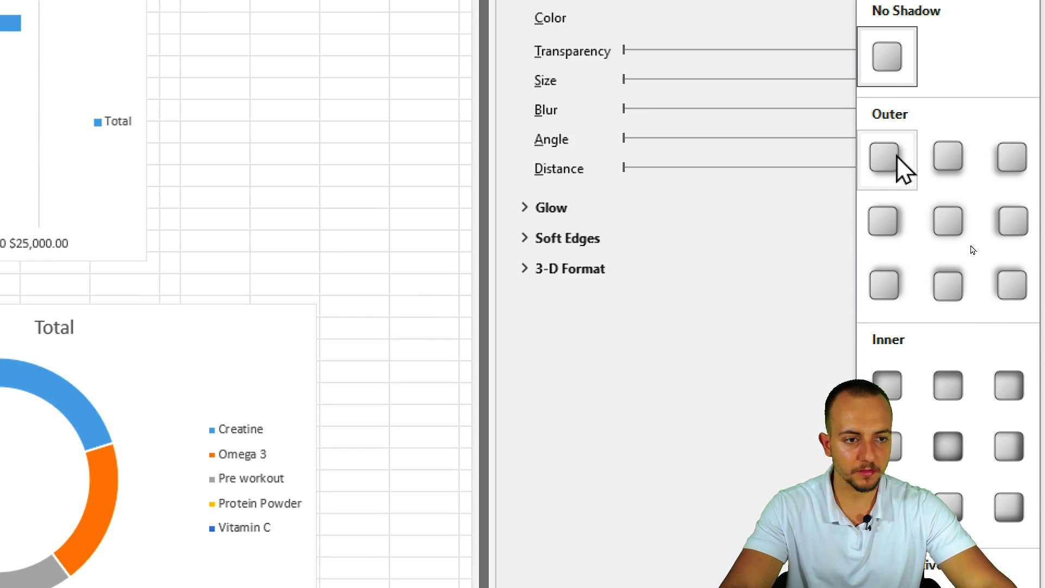
click(897, 159)
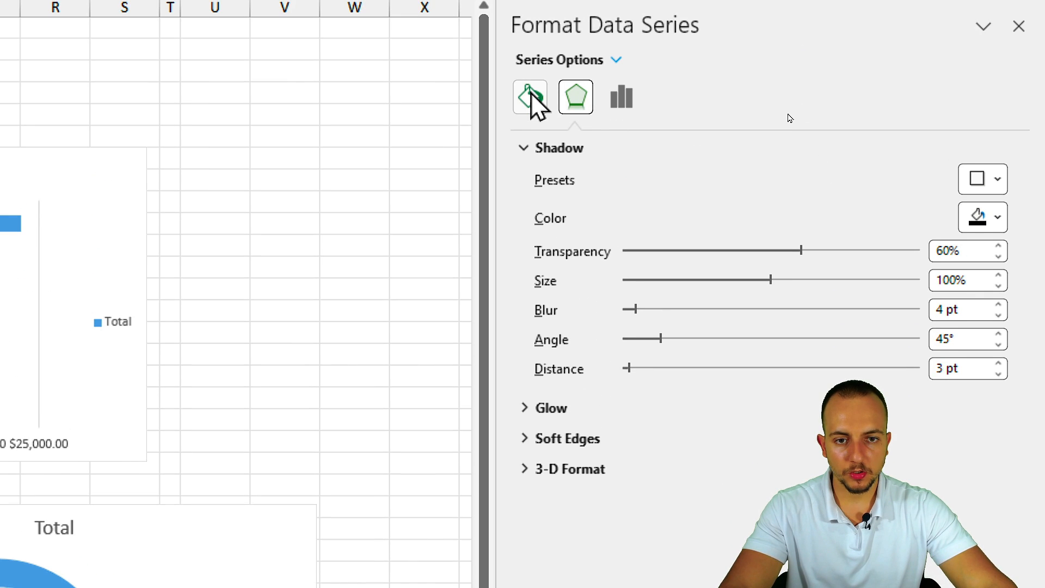
Give the quantity columns a solid white border with a width of 0.5 pt
click(531, 92)
click(541, 178)
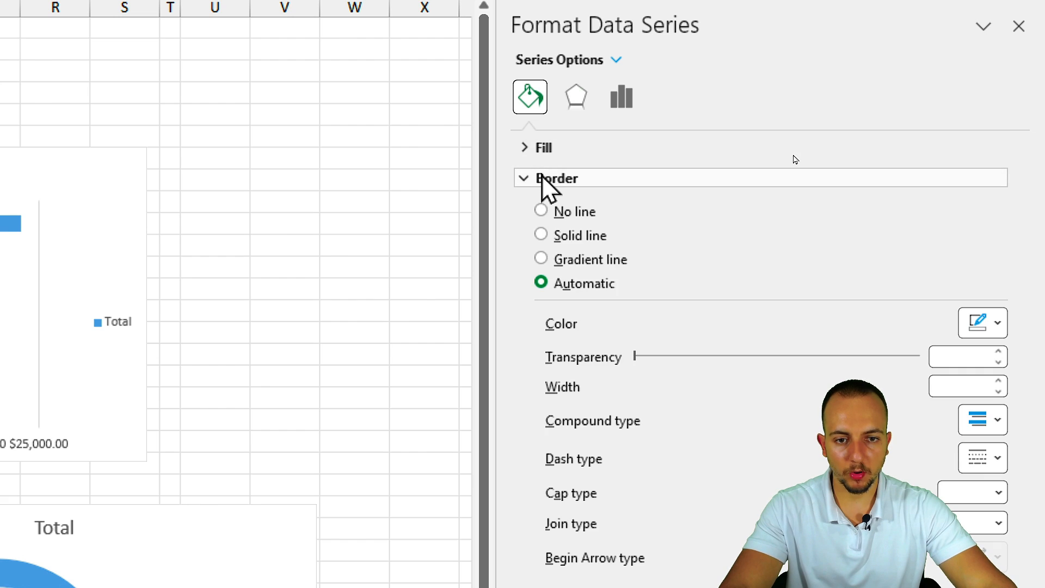
click(982, 322)
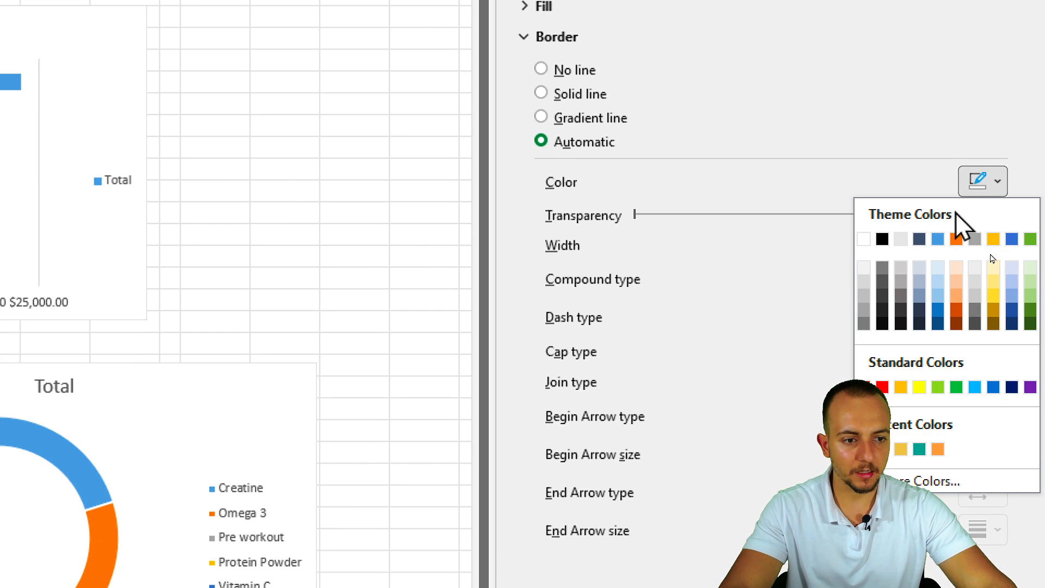
click(864, 239)
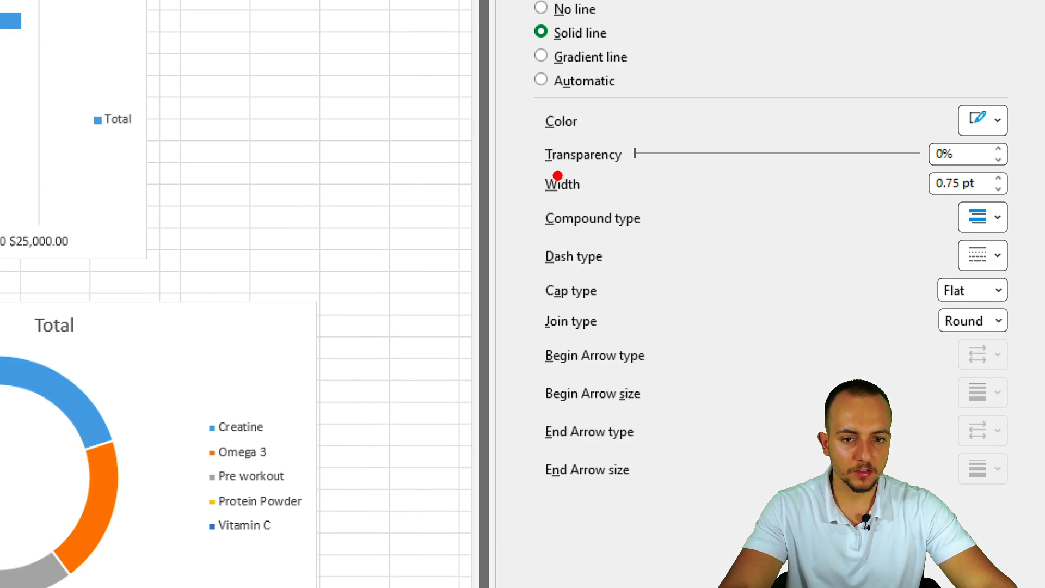
click(999, 189)
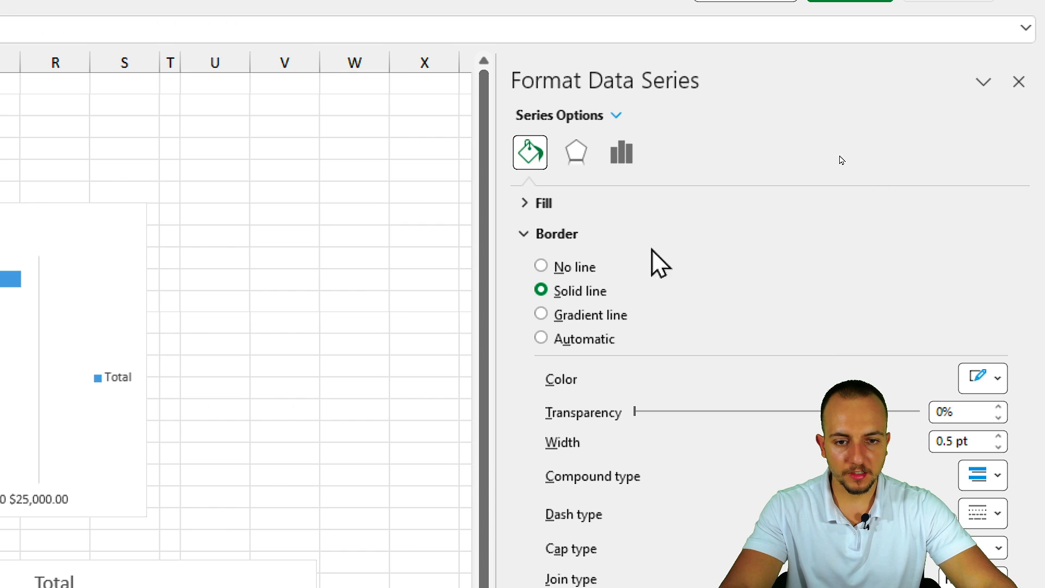
Give the quantity columns a solid fill in the custom hex color 2a9d8f and deselect the chart
click(641, 203)
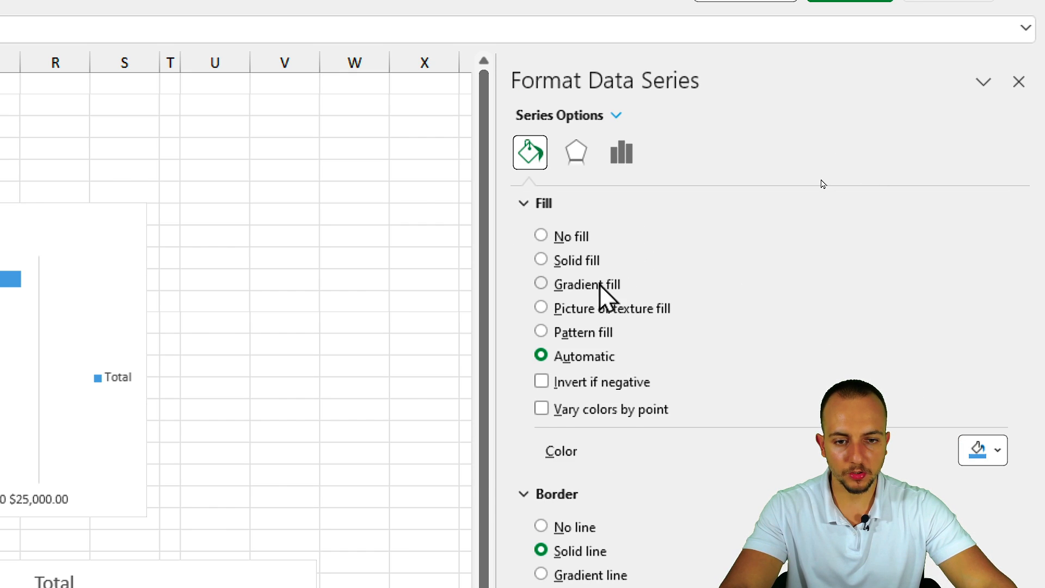
click(588, 261)
click(993, 251)
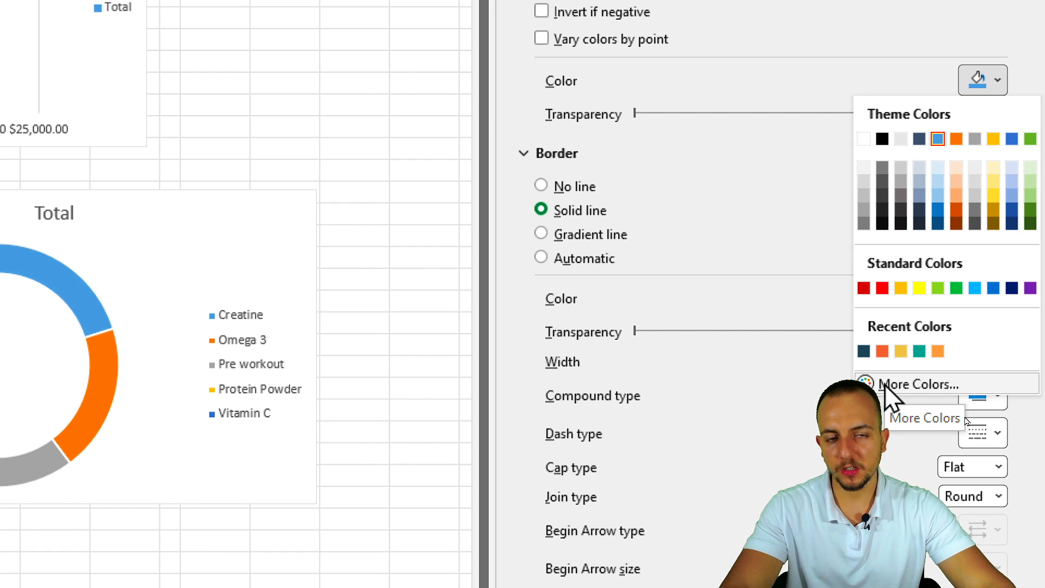
click(902, 388)
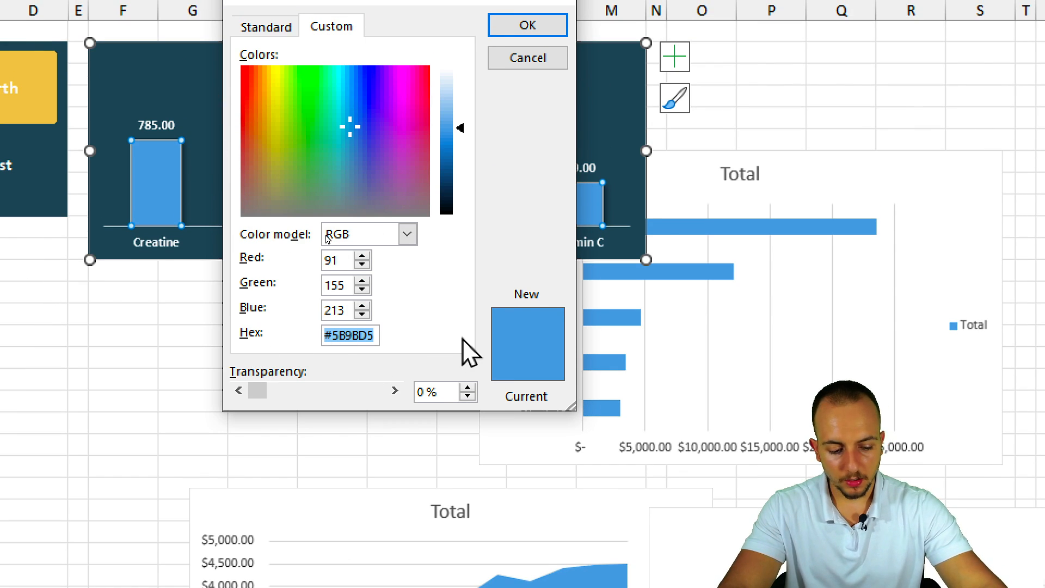
text(2a)
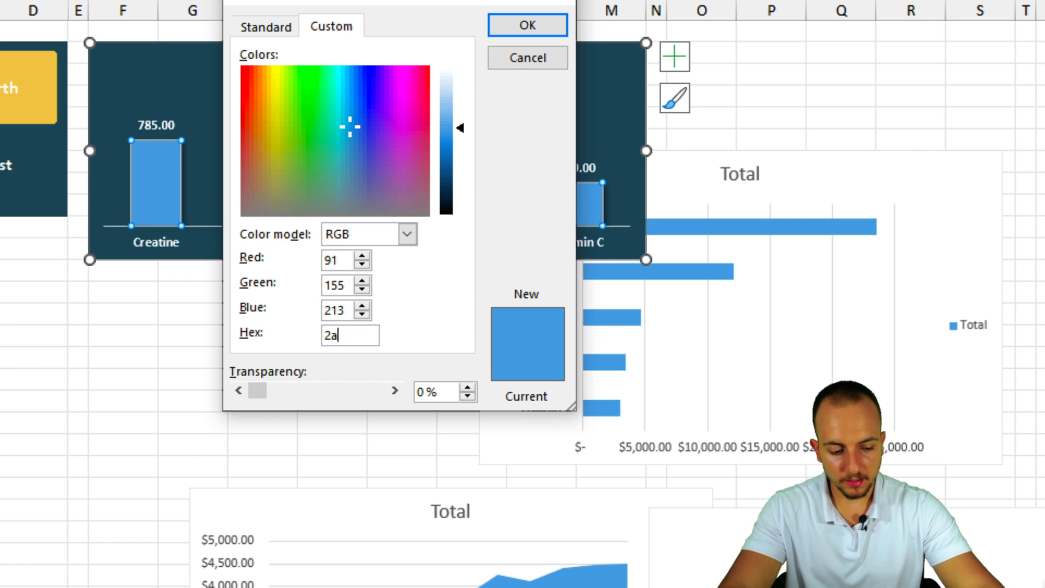
text(9d8f)
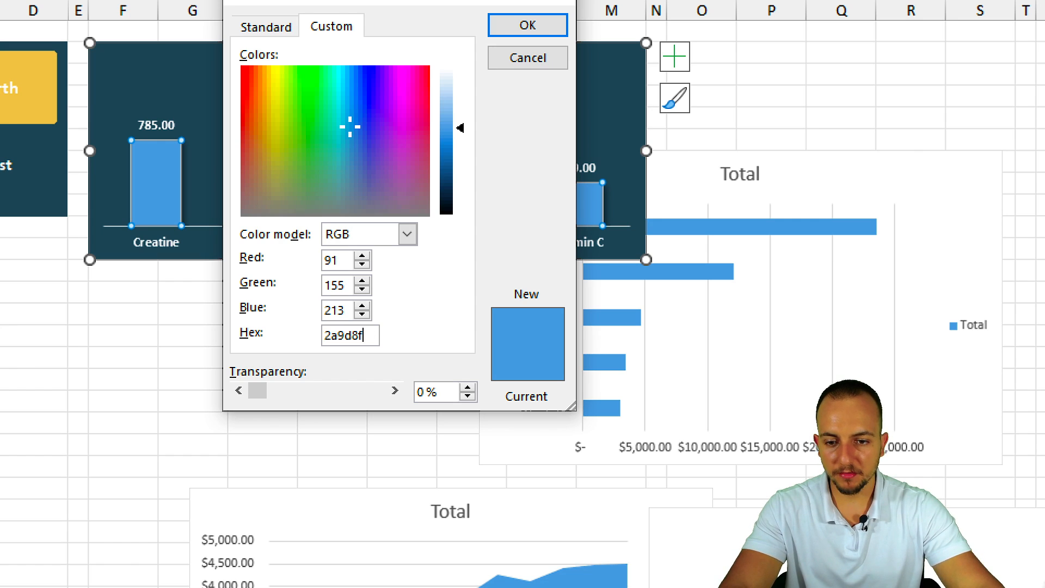
key(Return)
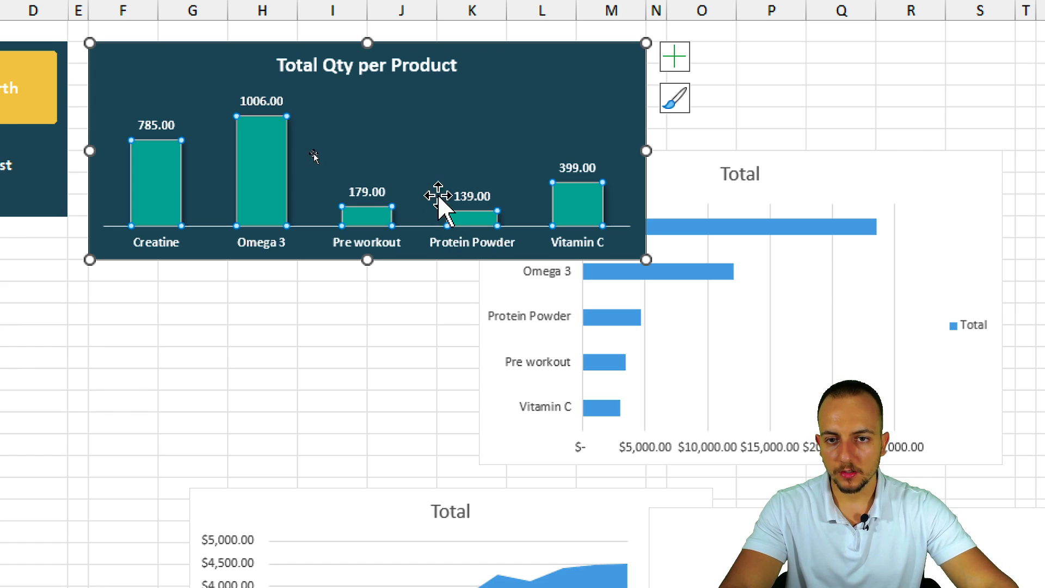
click(240, 376)
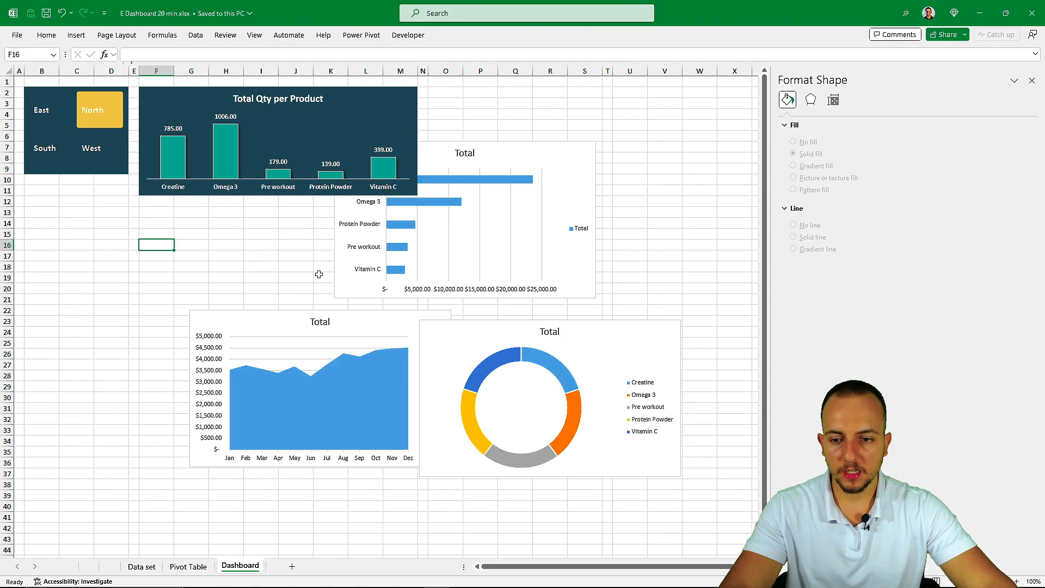
Fit the monthly area chart to columns B to M, rows 13 to 28, and move the bar and doughnut charts clear of it
drag(272, 323, 117, 214)
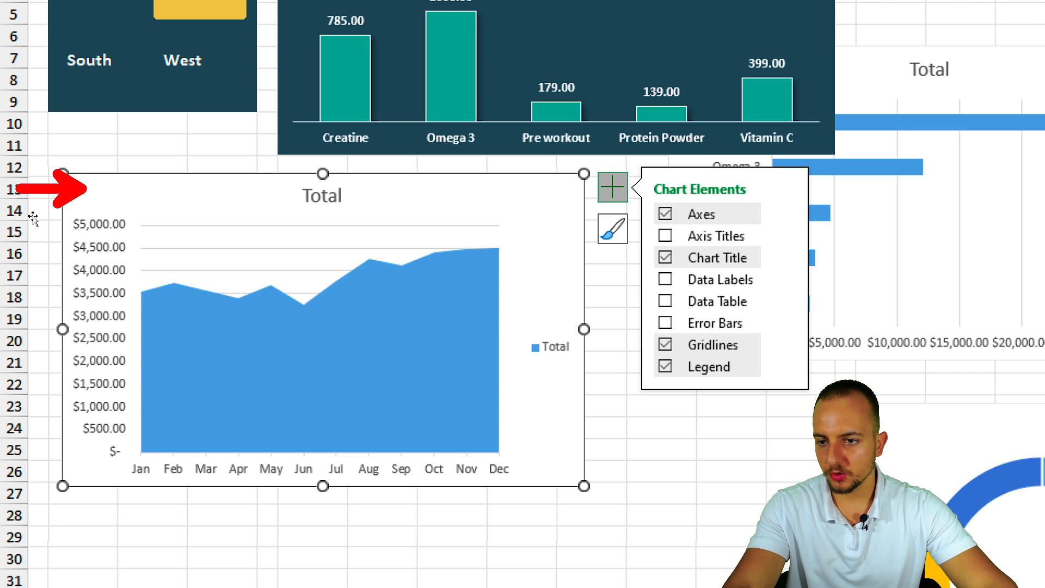
mouse_move(62, 173)
mouse_down()
mouse_move(40, 173)
mouse_move(49, 175)
mouse_up()
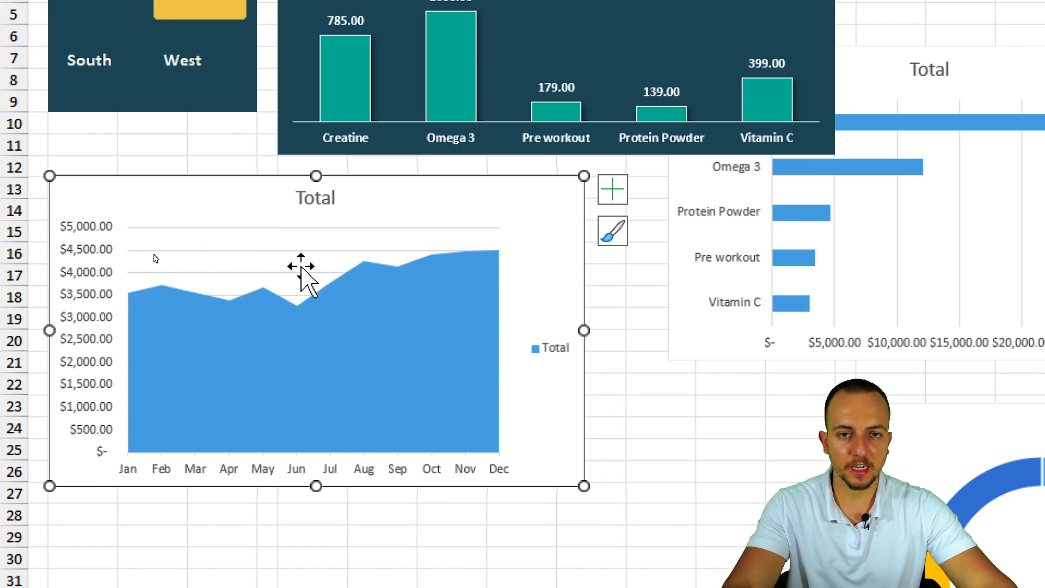
scroll(605, 501, down, 3)
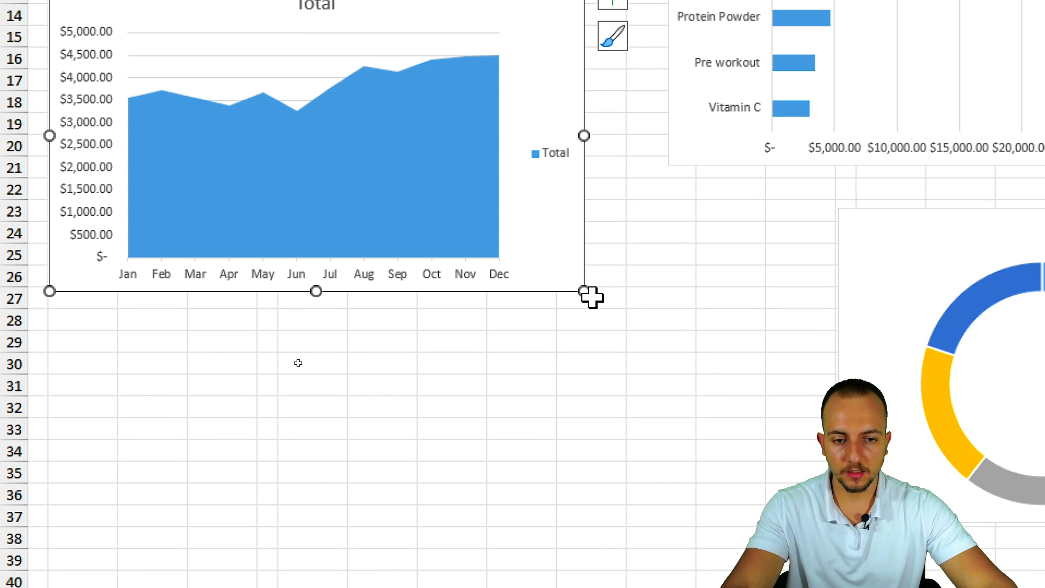
drag(580, 296, 605, 325)
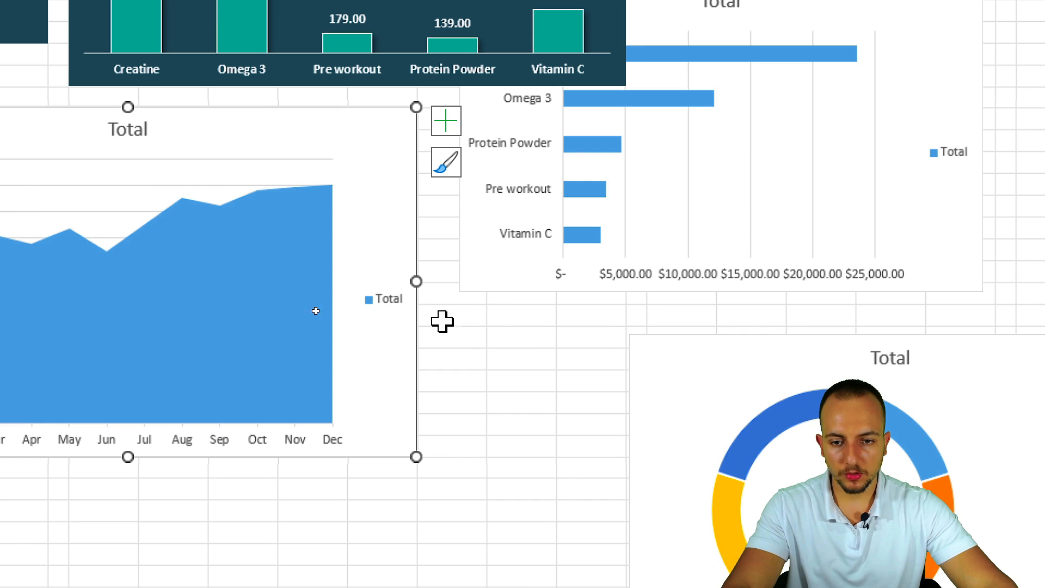
drag(416, 282, 626, 310)
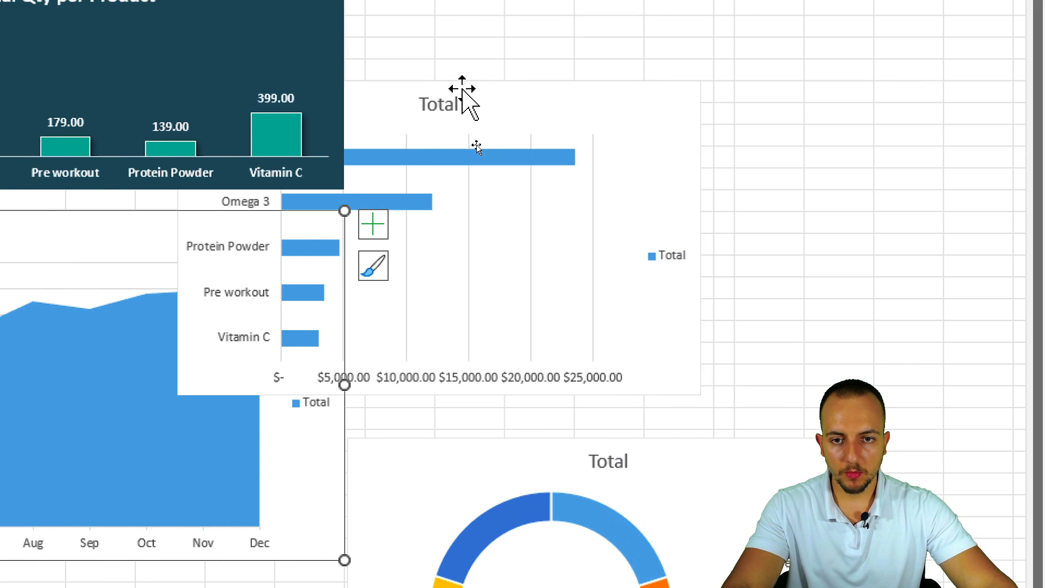
drag(466, 93, 677, 73)
drag(385, 484, 453, 468)
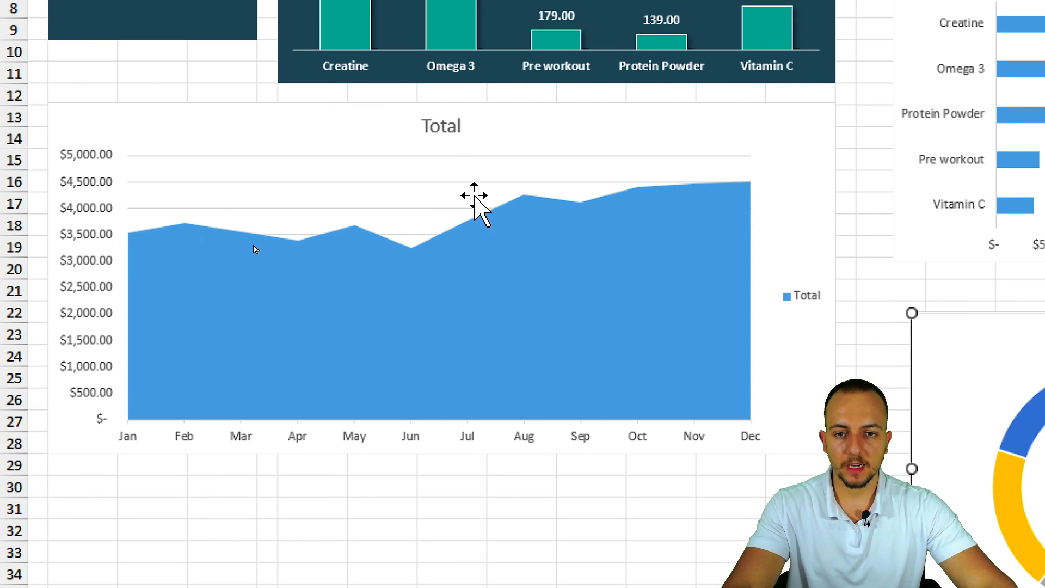
Apply chart Style 10 to the monthly area chart
click(276, 226)
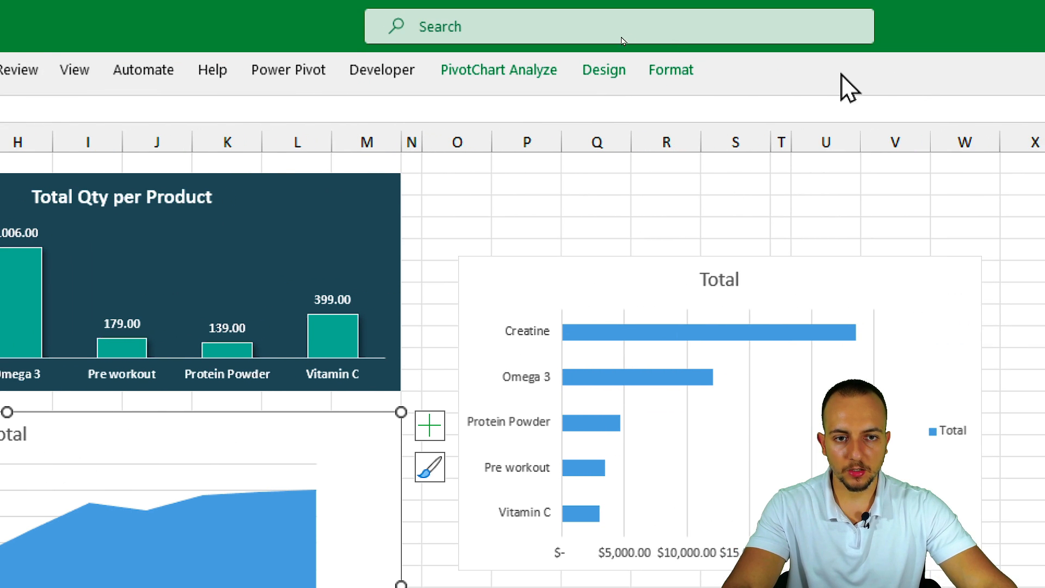
click(605, 70)
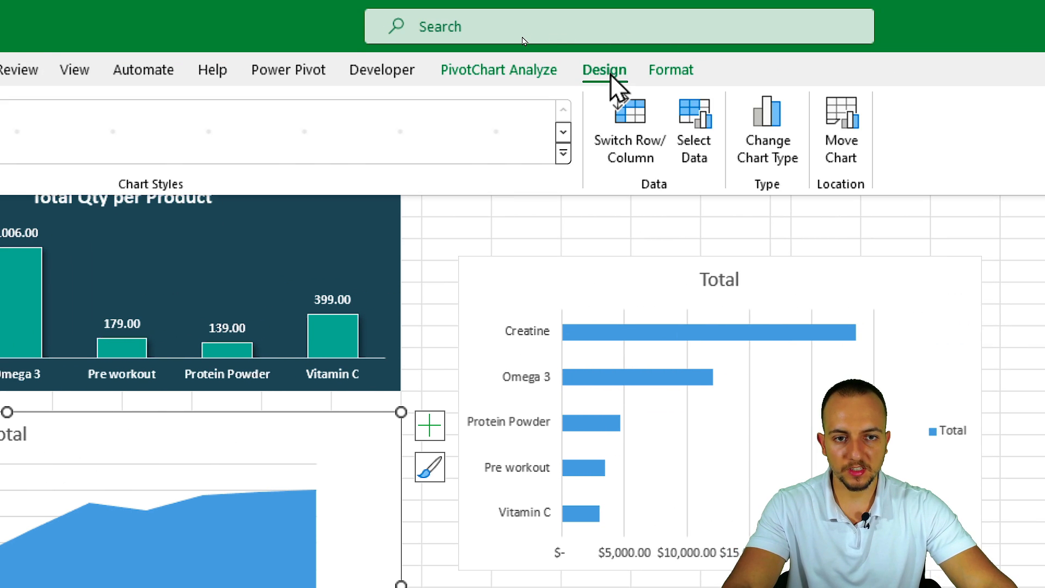
click(563, 155)
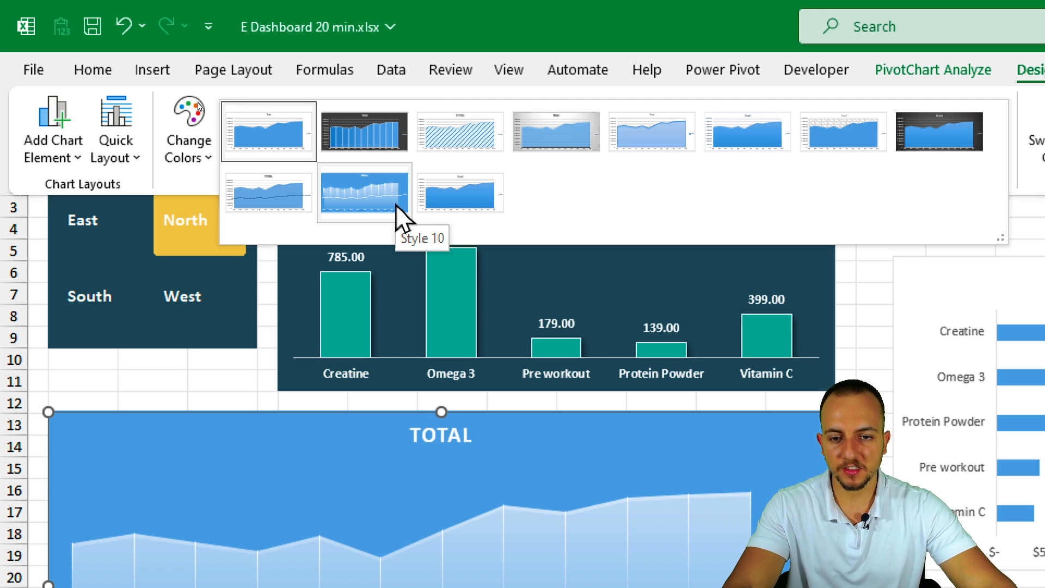
click(396, 206)
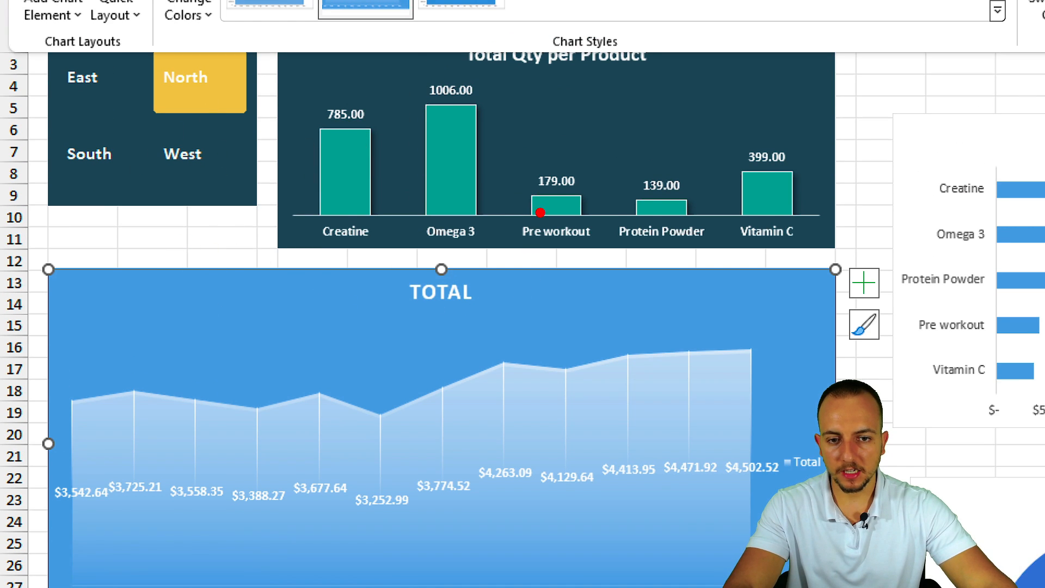
mouse_move(418, 86)
mouse_down()
mouse_move(236, 210)
mouse_move(408, 86)
mouse_up()
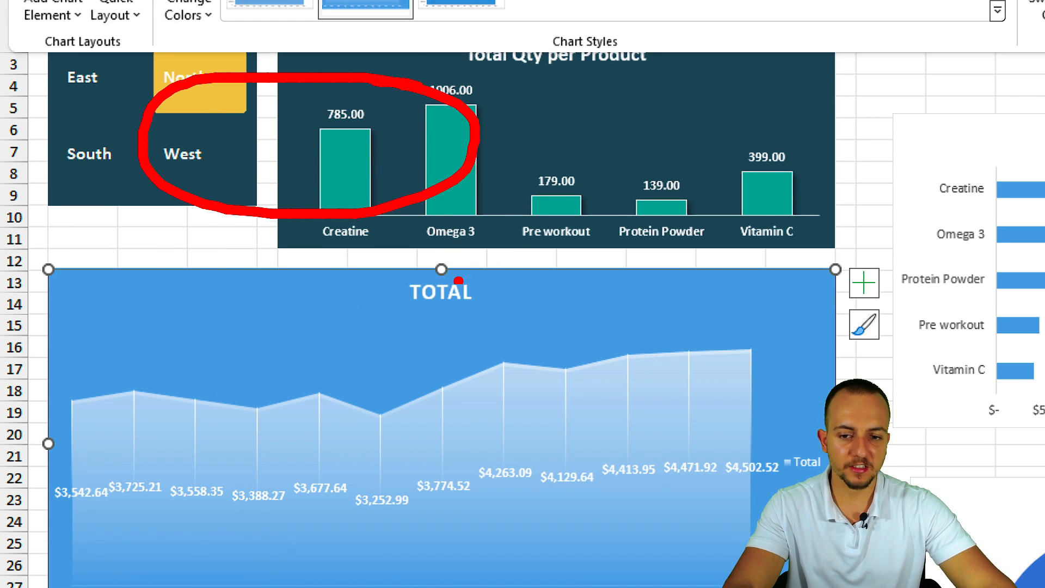
key(e)
drag(556, 288, 434, 281)
key(Escape)
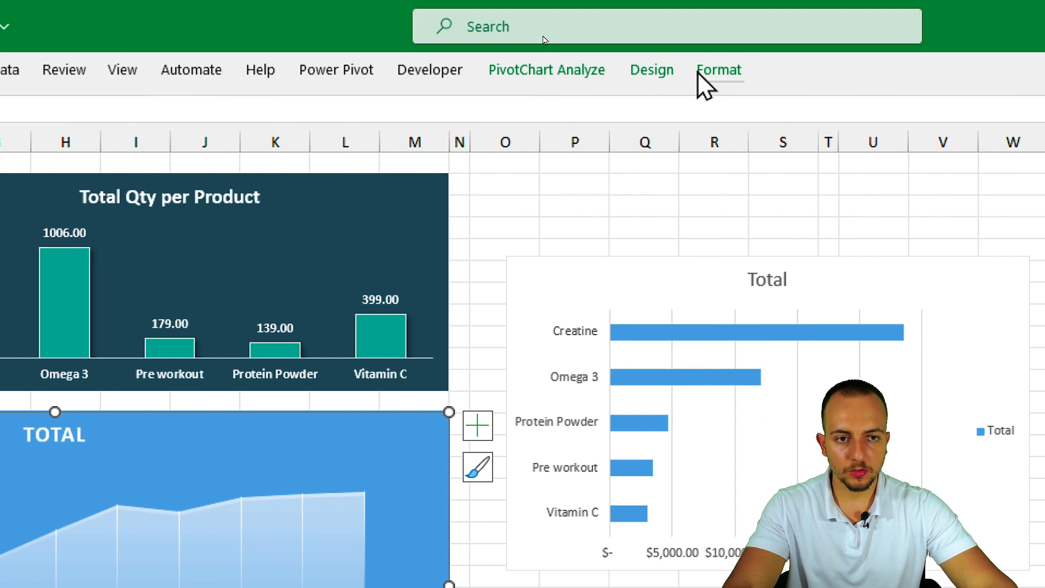
Remove the area chart's outline, fill its background with the recent dark teal color, and deselect the chart
click(756, 69)
click(522, 132)
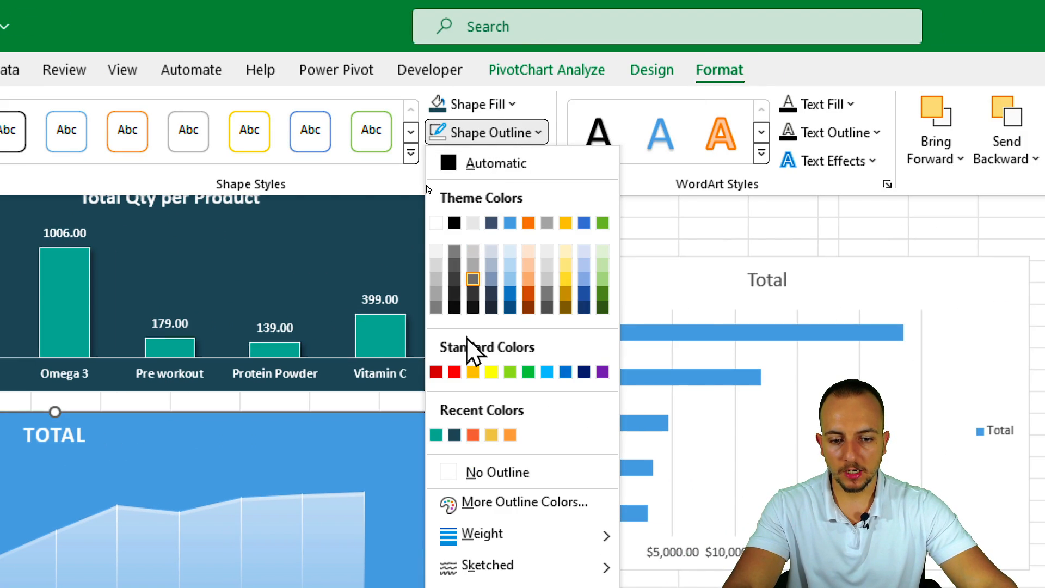
click(474, 475)
click(499, 112)
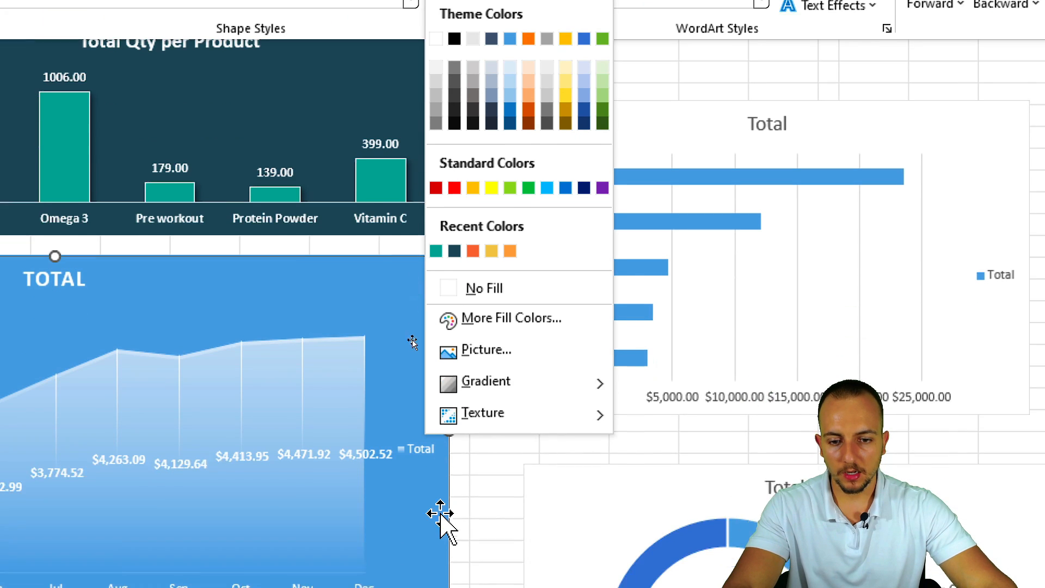
click(454, 236)
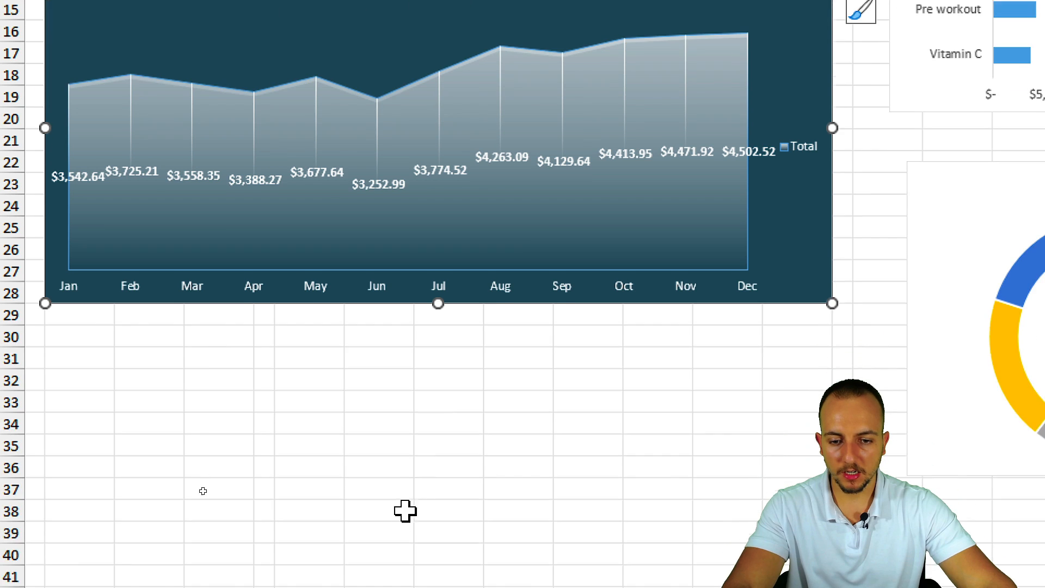
click(432, 506)
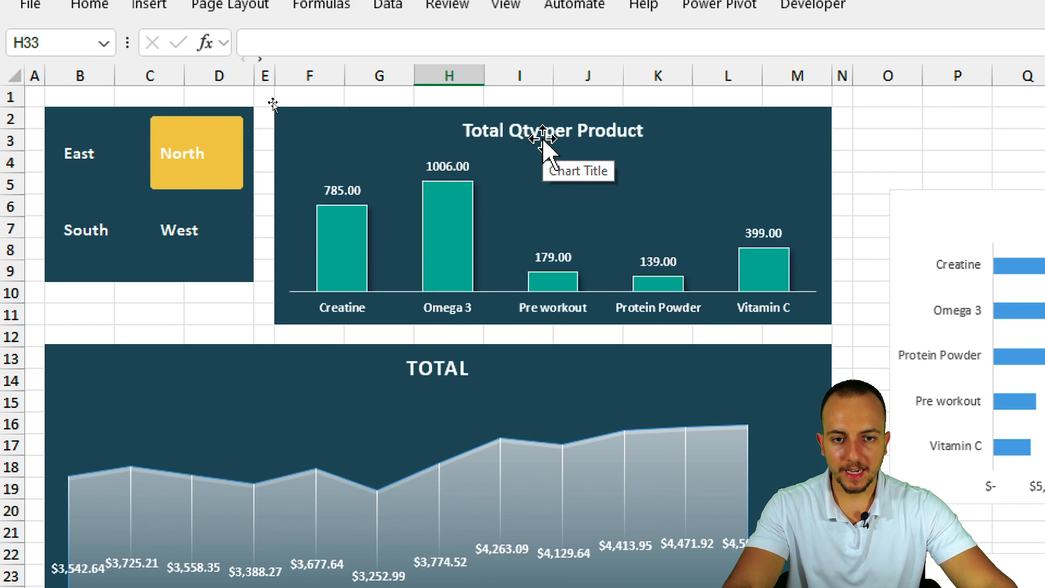
Reduce the Total Qty per Product chart title's font size to 12
click(521, 132)
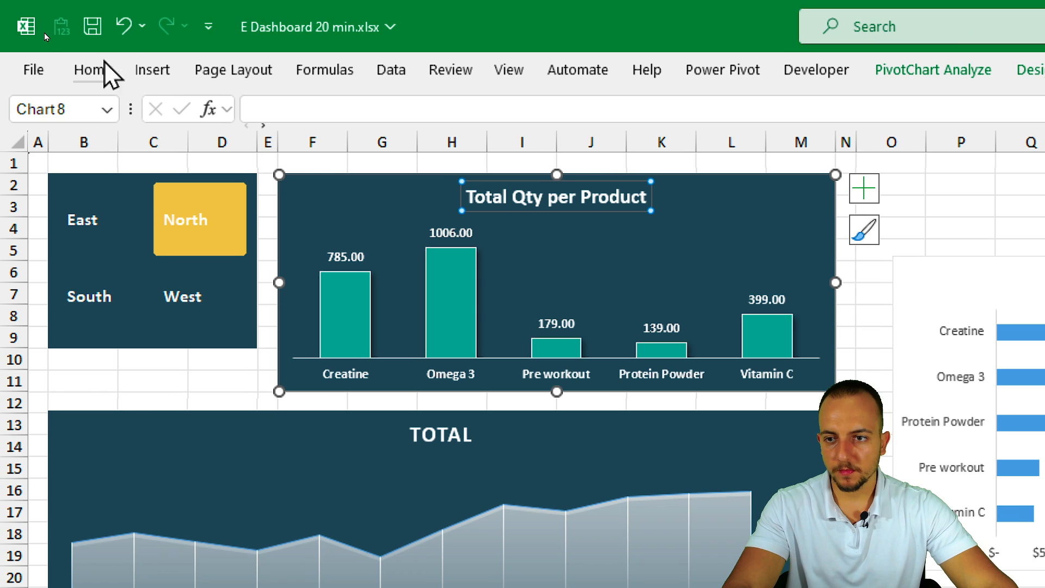
click(91, 5)
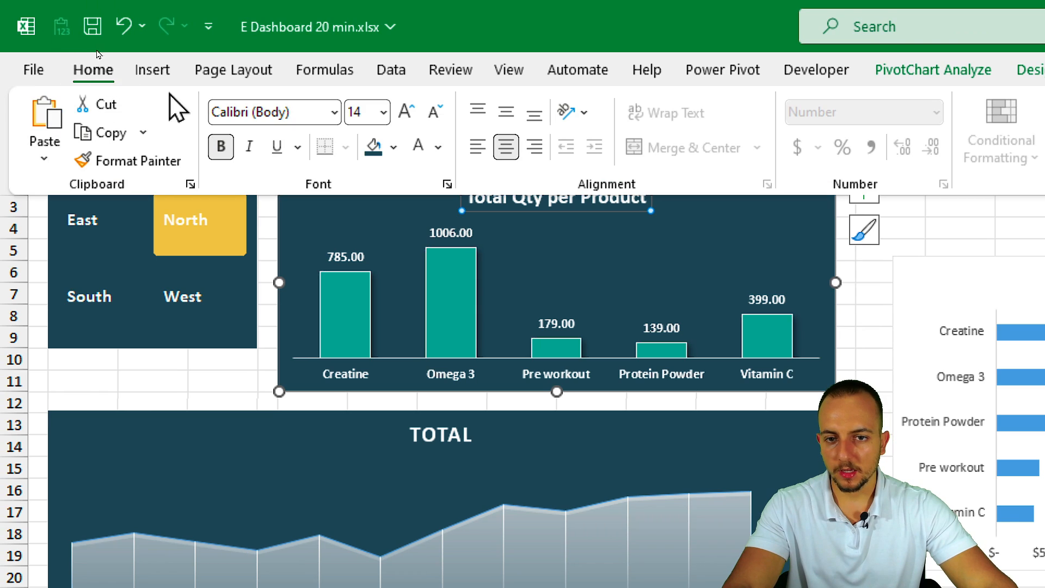
click(434, 113)
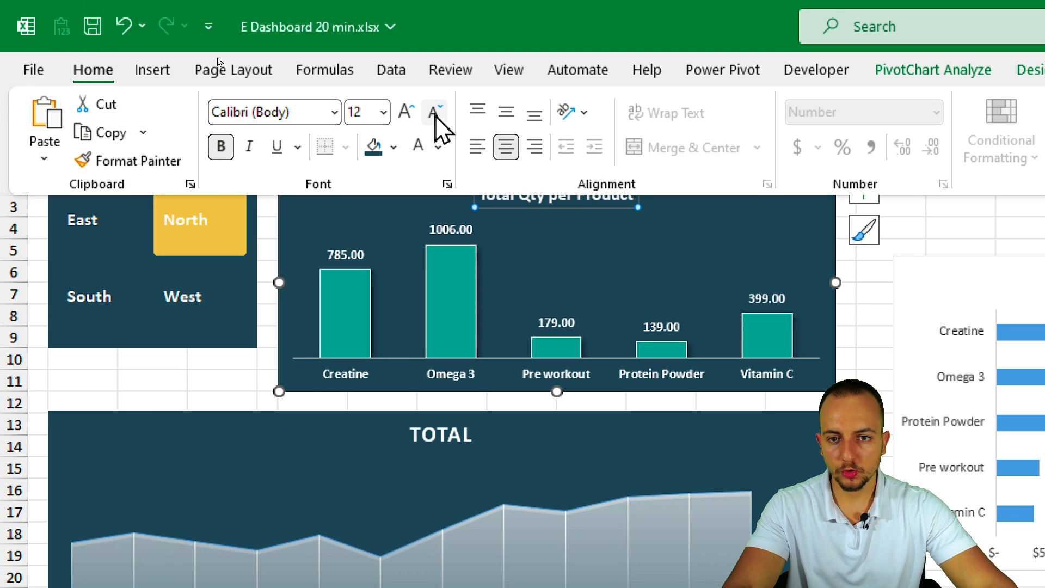
click(472, 270)
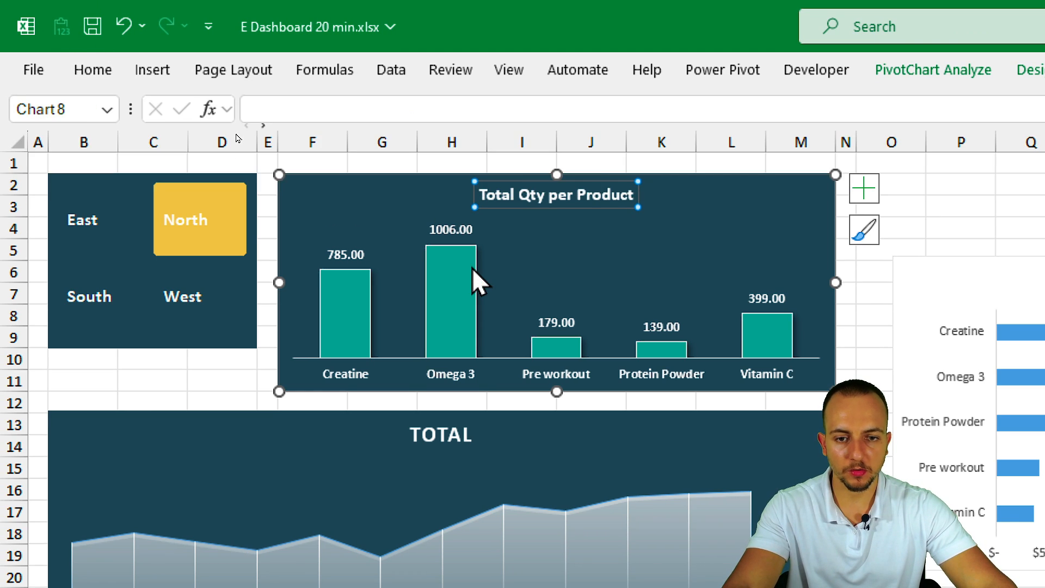
Format the Total Qty per Product chart's data labels as Number with 0 decimal places and the thousands separator
click(449, 227)
right_click(454, 231)
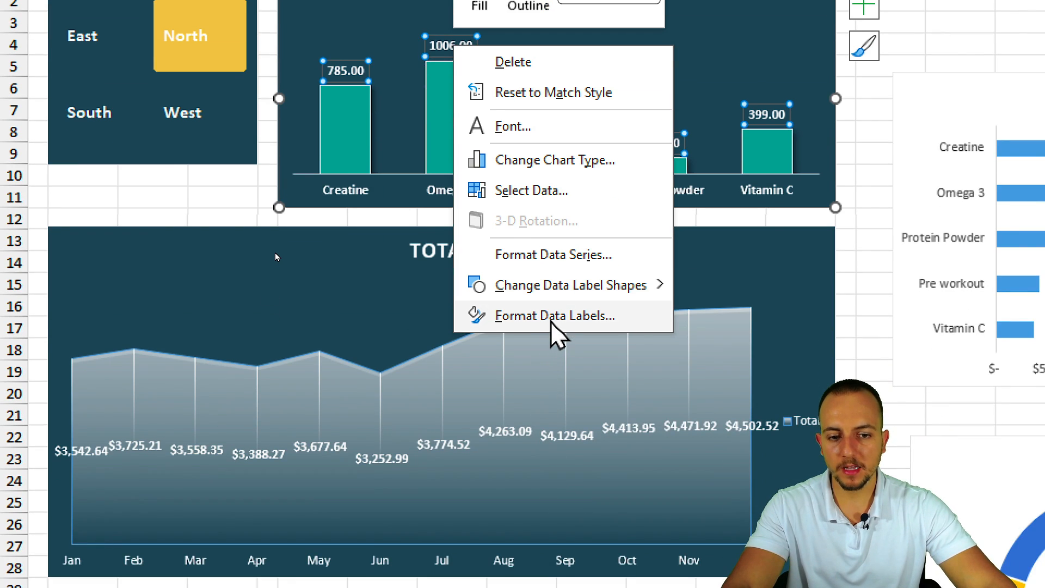
click(552, 316)
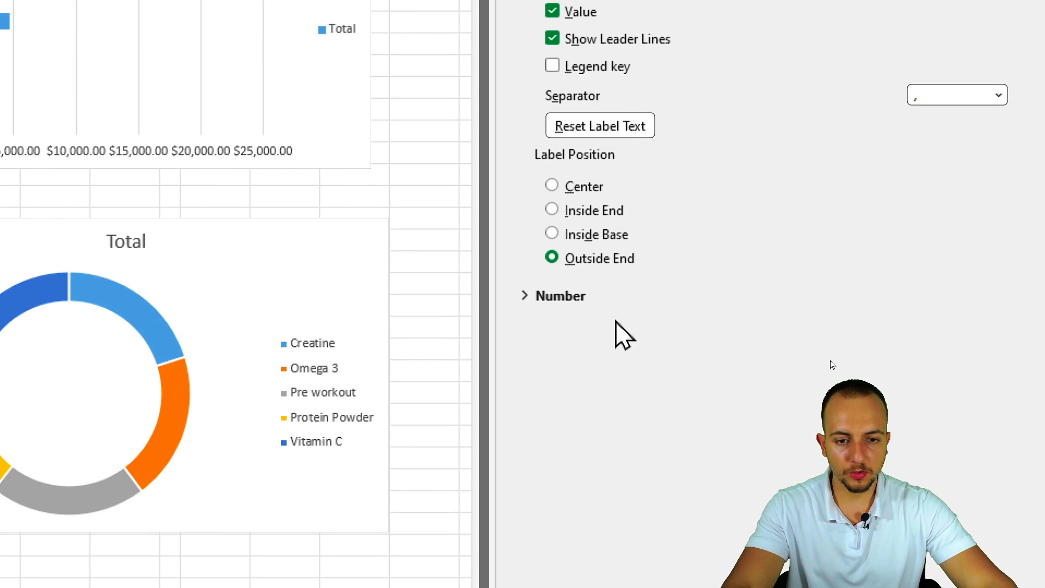
click(616, 399)
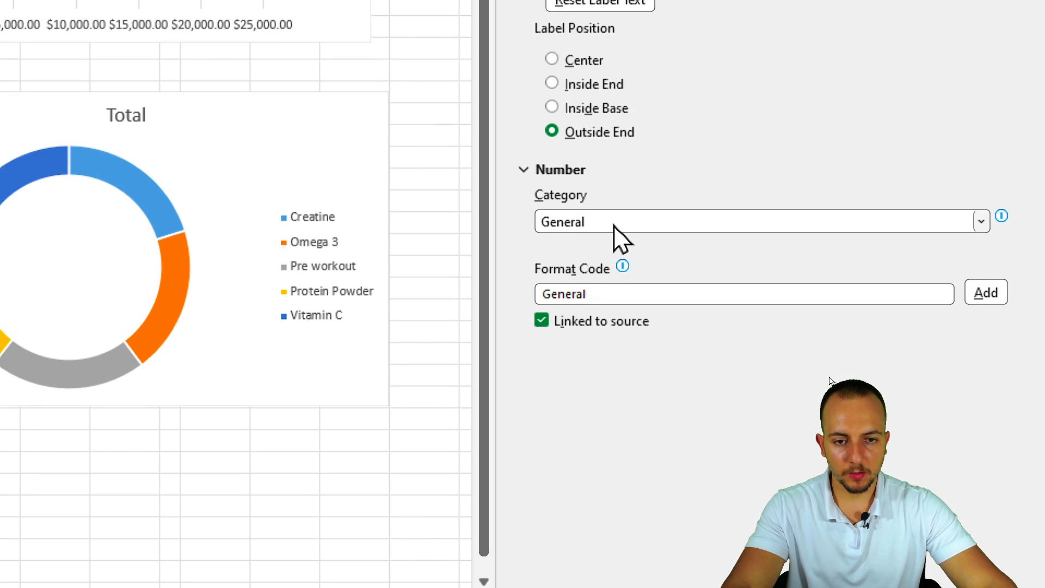
click(620, 234)
click(623, 263)
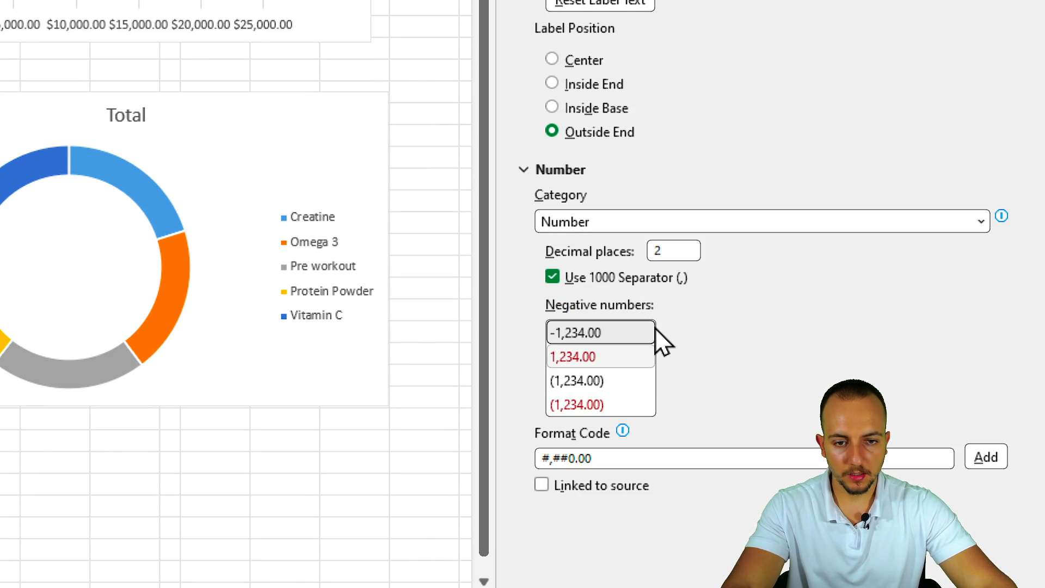
drag(669, 253, 632, 266)
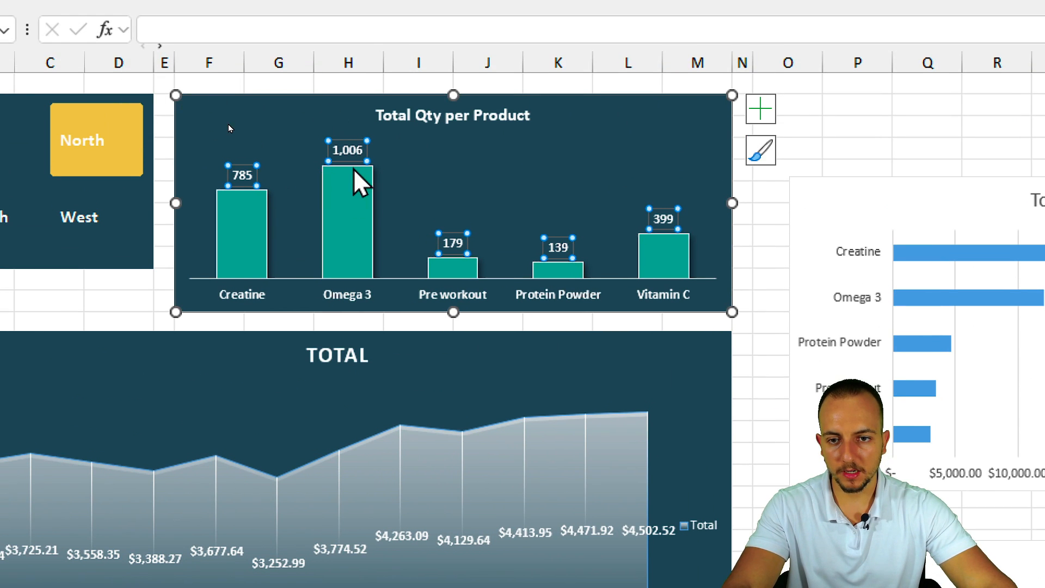
click(146, 274)
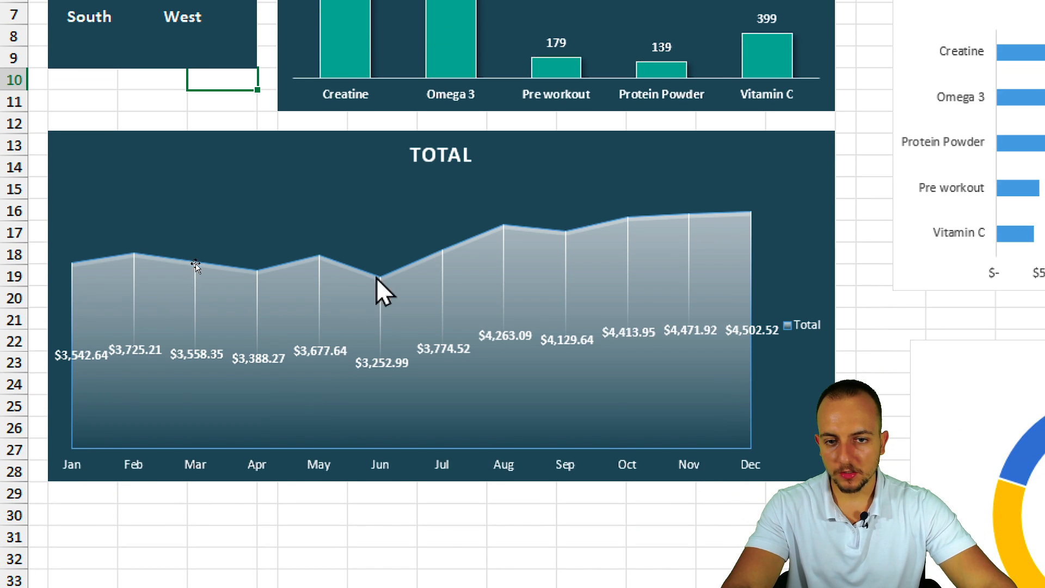
Change the area chart's title to "TOTAL SOLD PER MONTH" and deselect the chart
click(381, 145)
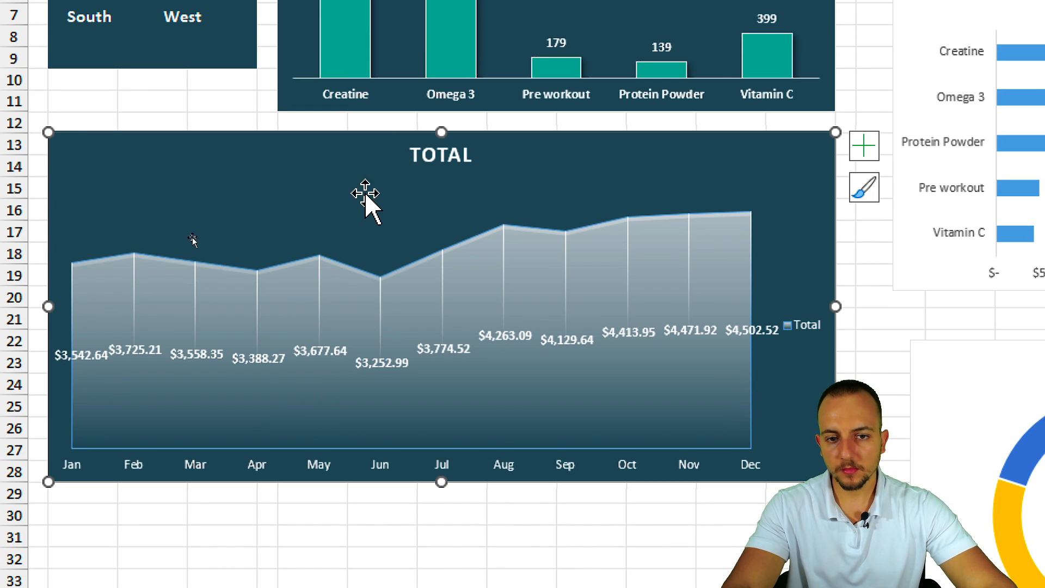
click(443, 155)
click(448, 156)
key(ctrl+a)
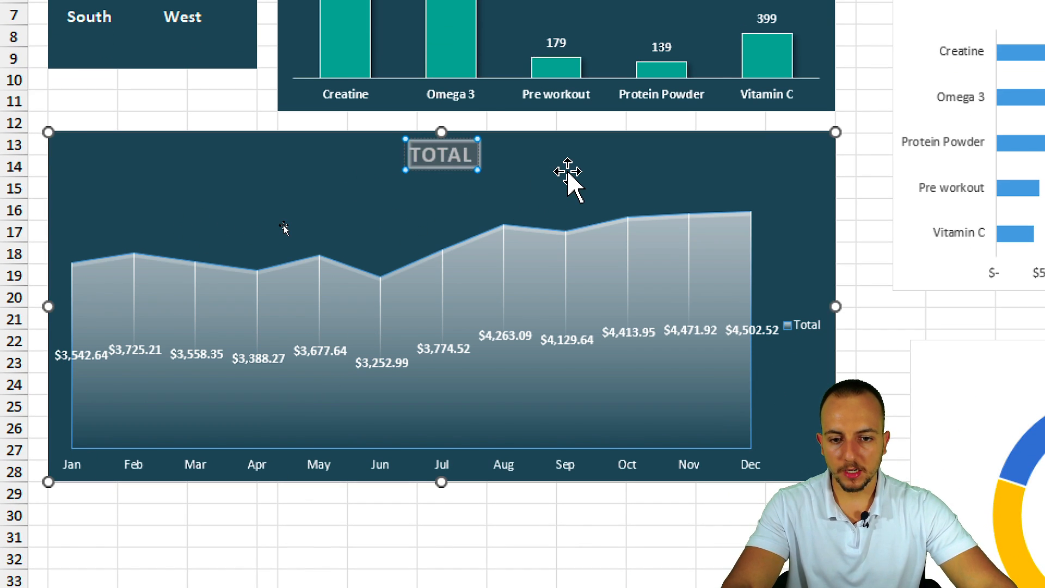
text(TOTAL SOLD PER MONTH)
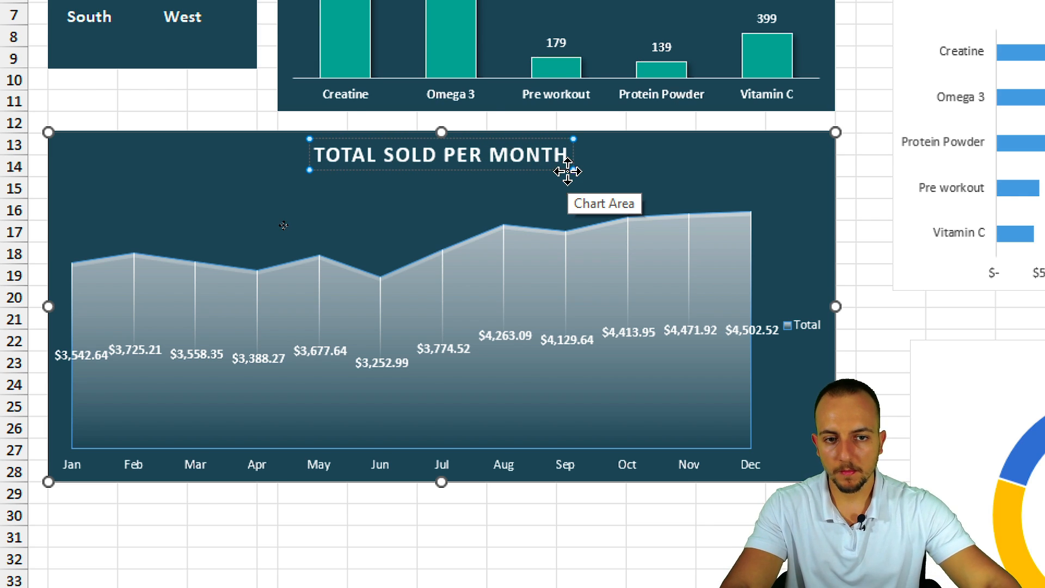
scroll(222, 96, up, 1)
click(212, 126)
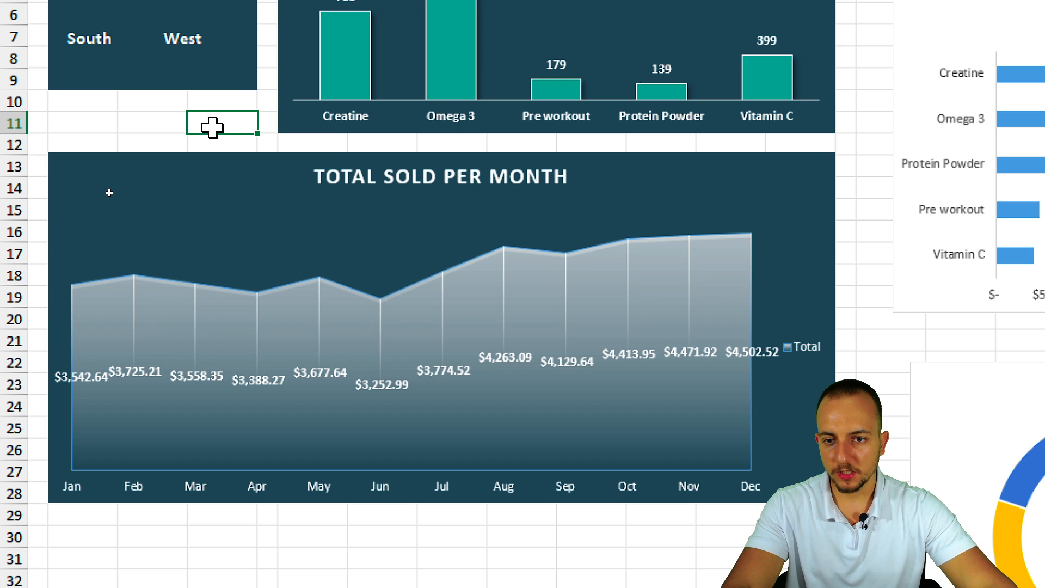
Reduce the TOTAL SOLD PER MONTH chart title's font size to 12
click(349, 180)
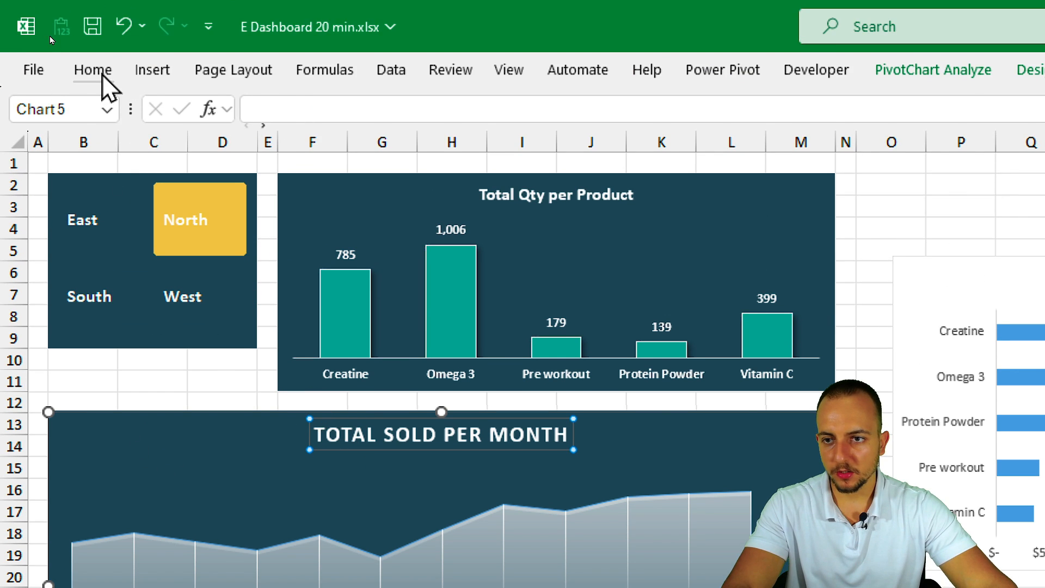
click(101, 32)
click(433, 74)
click(433, 74)
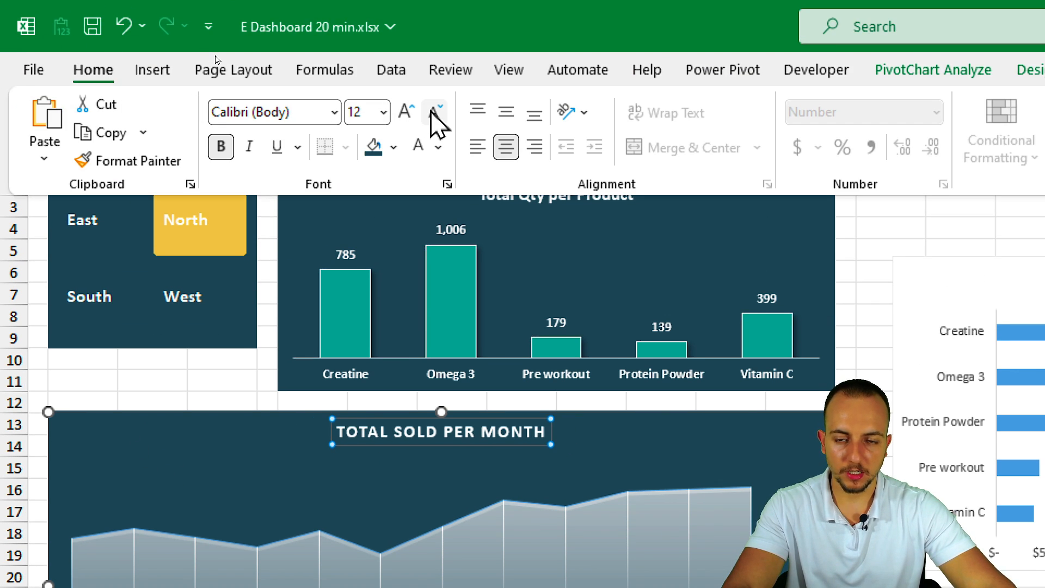
click(232, 368)
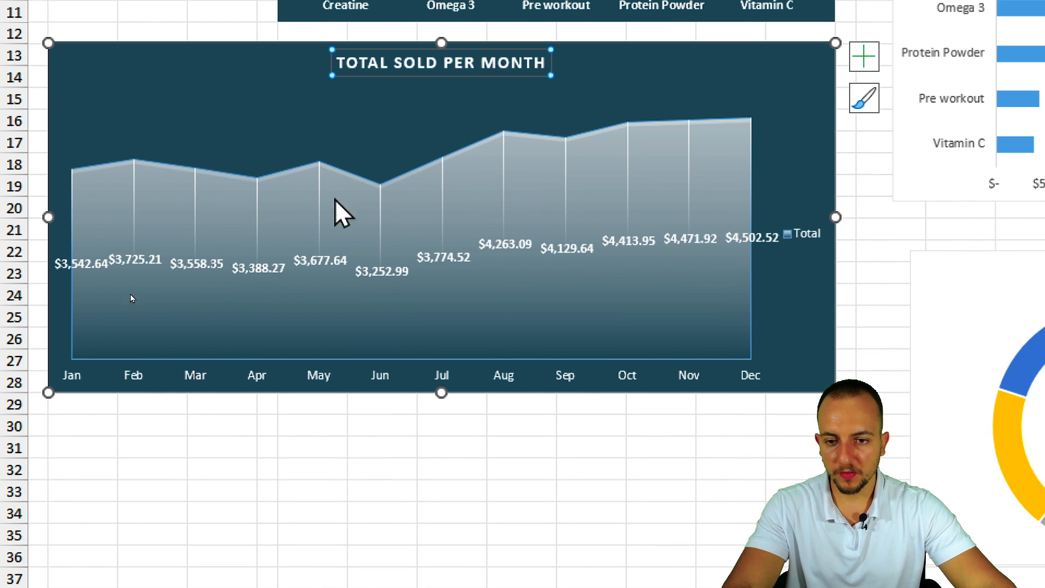
Set the border color of the TOTAL SOLD PER MONTH area series to the custom hex color e76f51
right_click(314, 292)
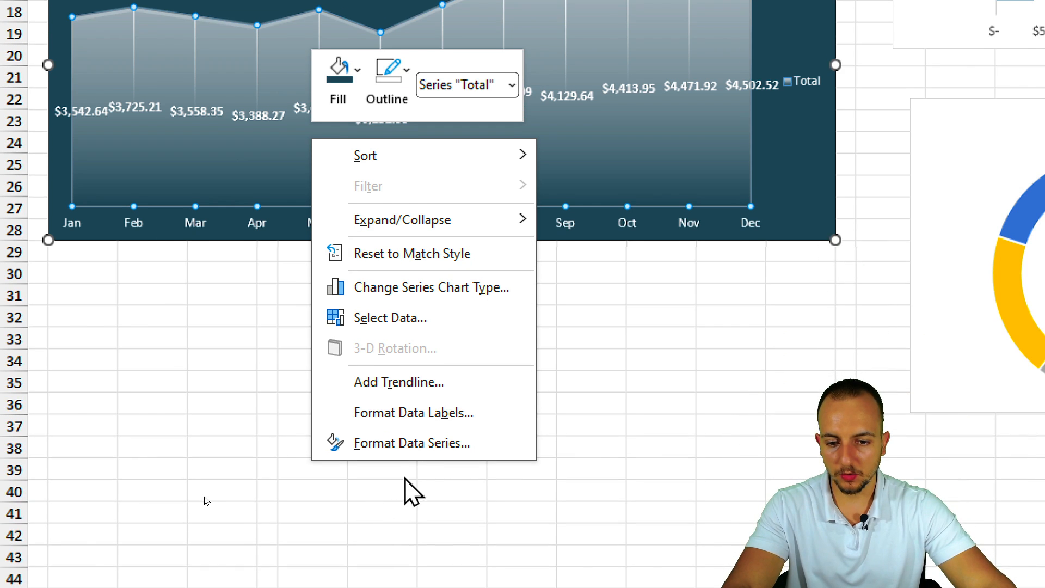
click(432, 452)
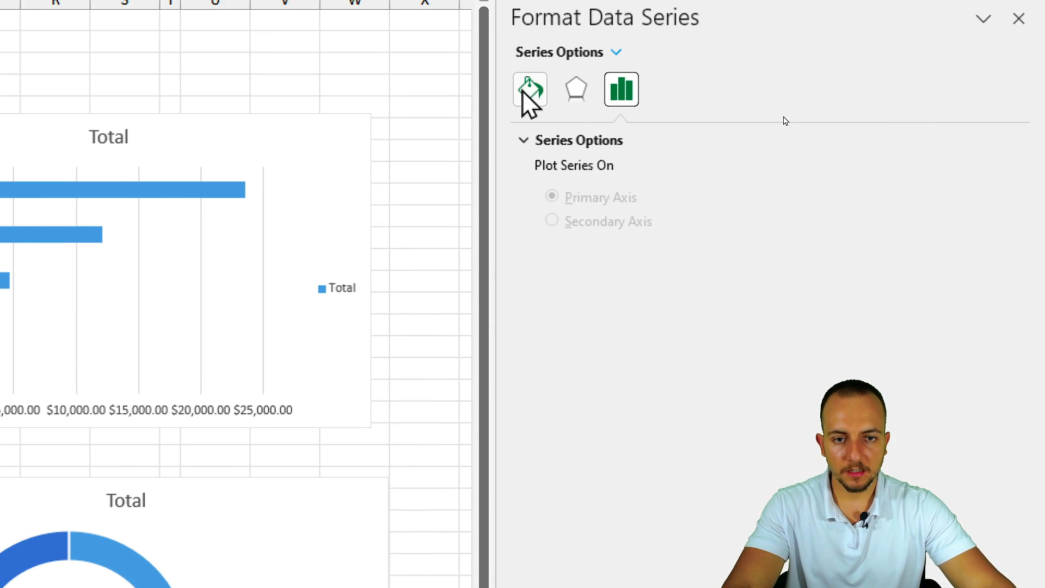
click(528, 99)
click(581, 144)
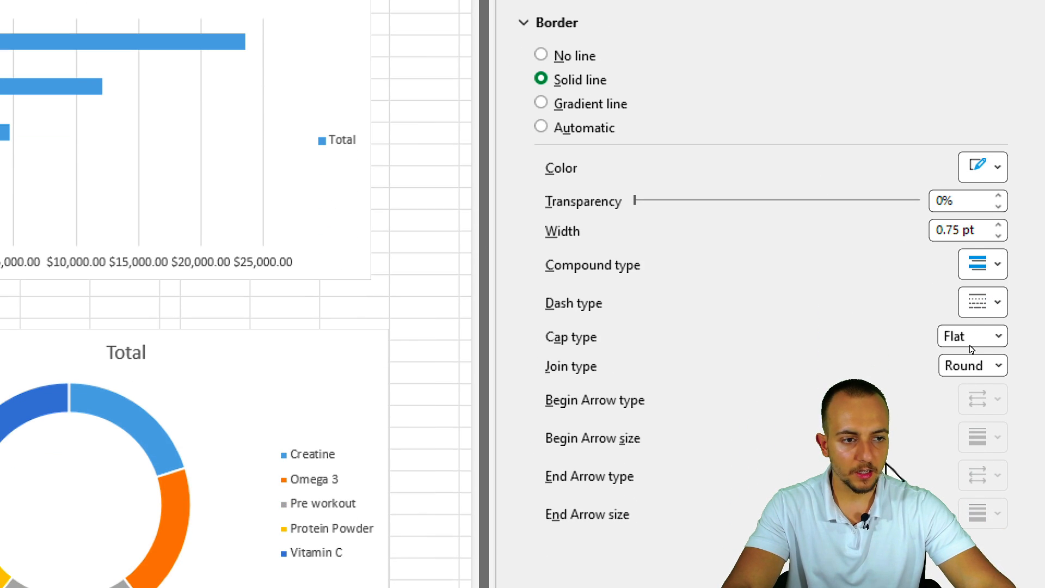
click(991, 320)
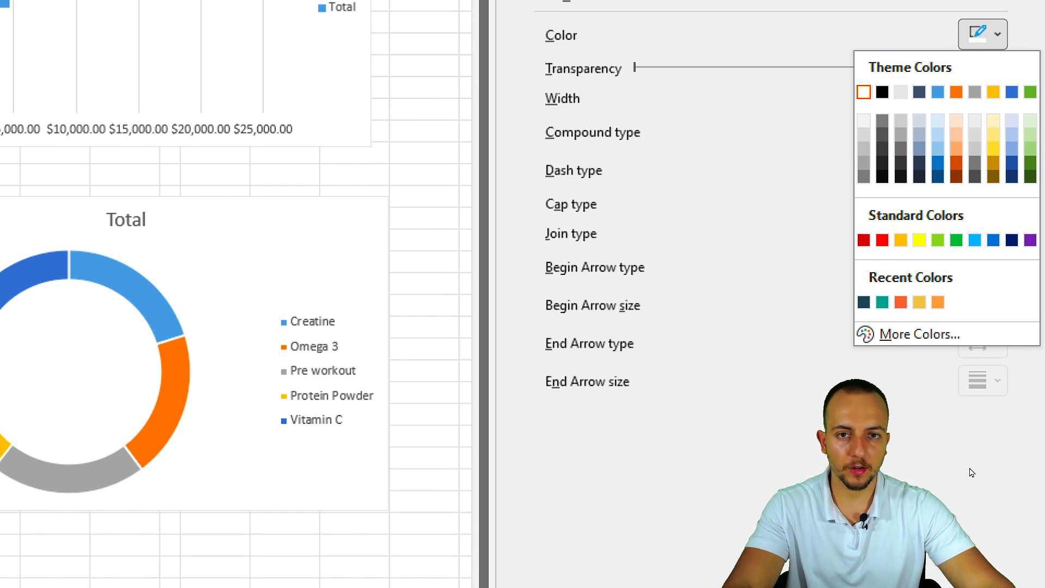
click(921, 338)
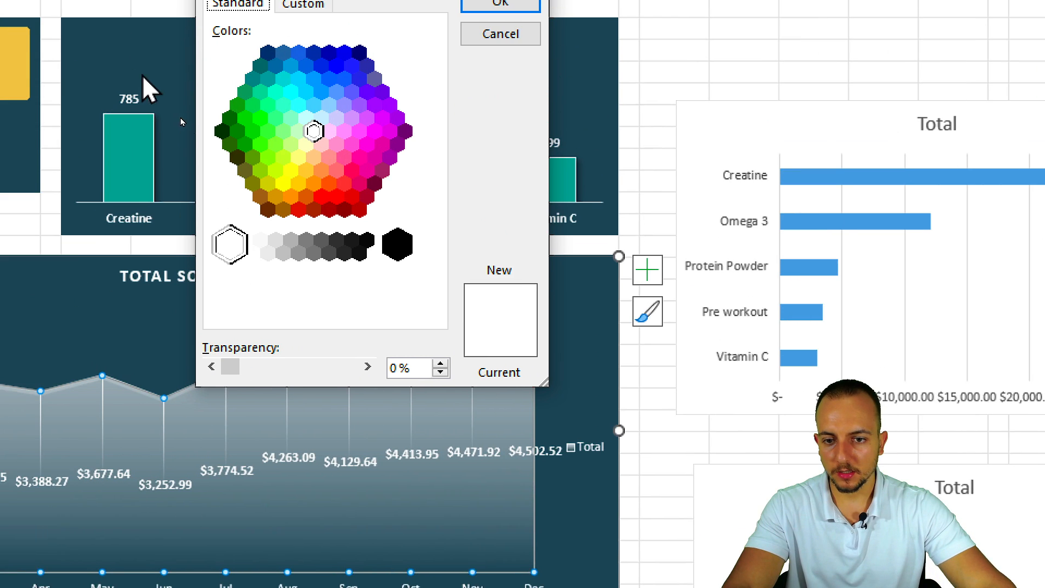
click(301, 93)
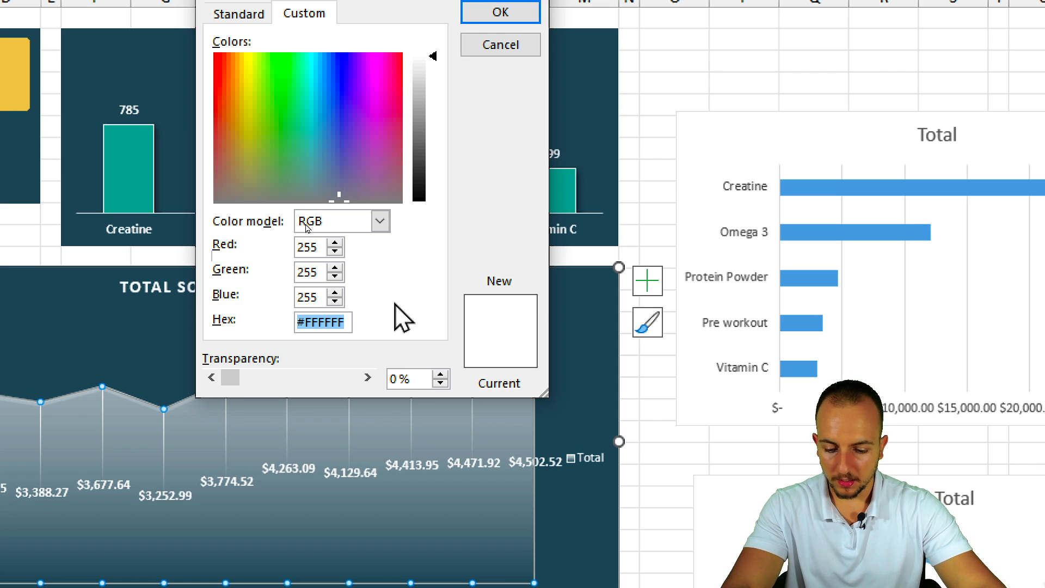
text(e76f)
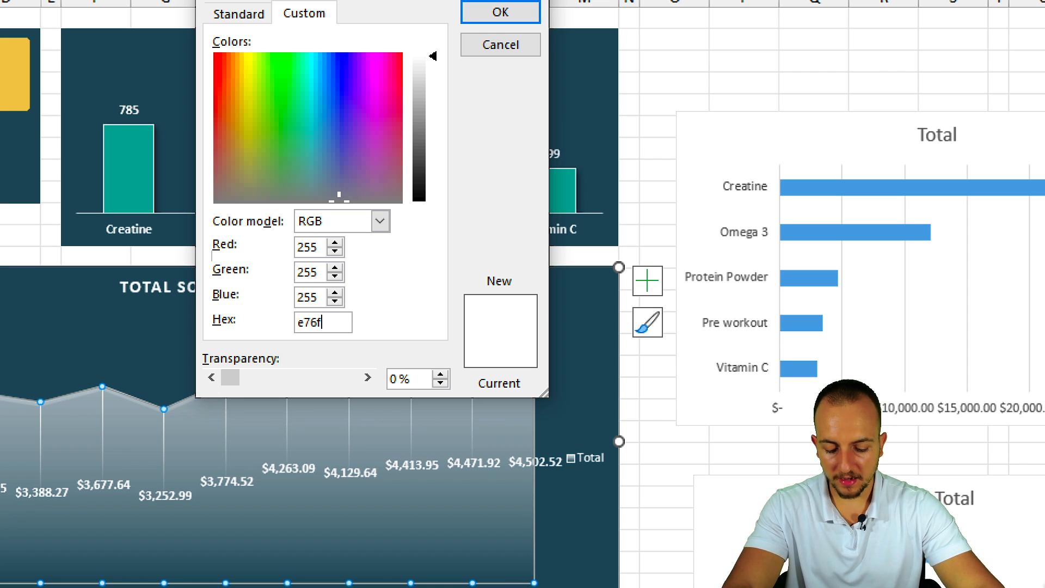
text(51)
key(Return)
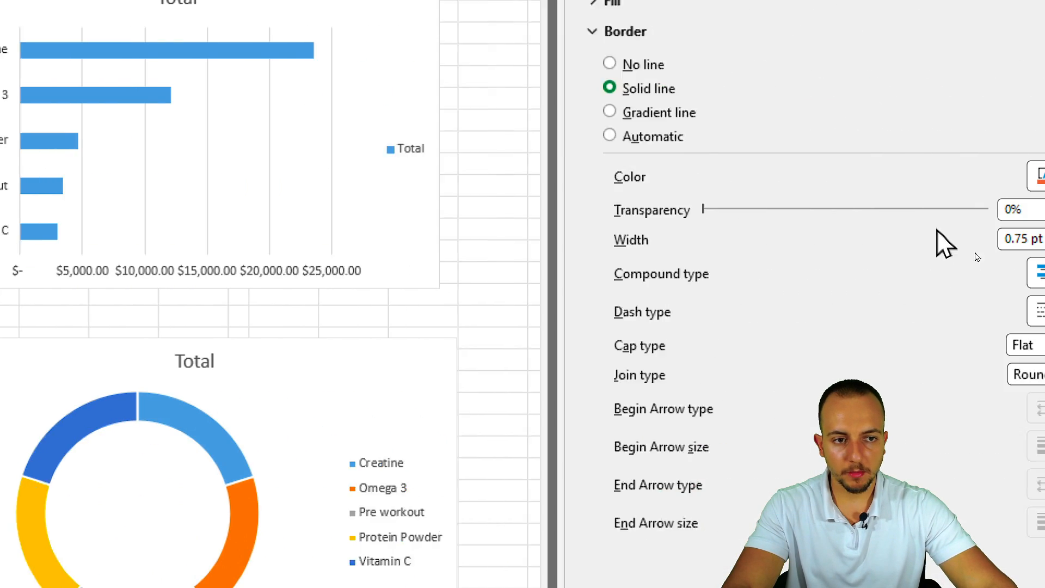
Change the fill of the TOTAL SOLD PER MONTH area series to a gradient fill
click(583, 117)
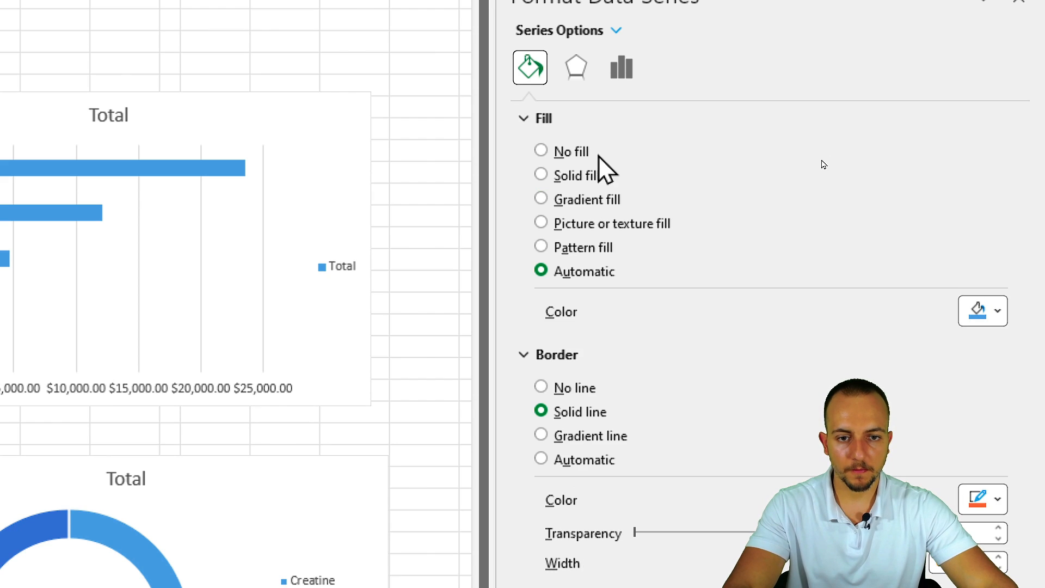
click(579, 206)
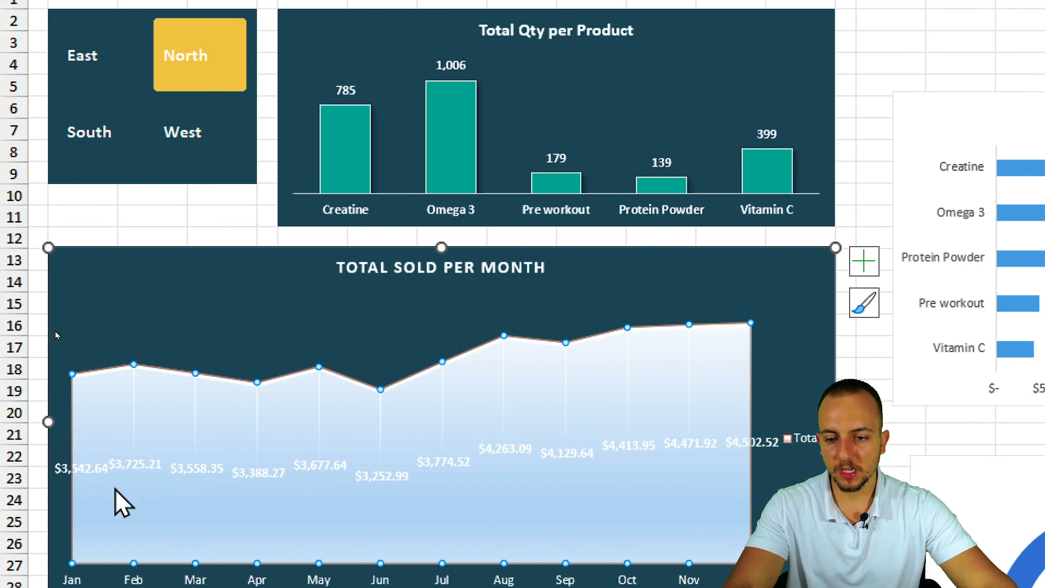
scroll(180, 510, down, 1)
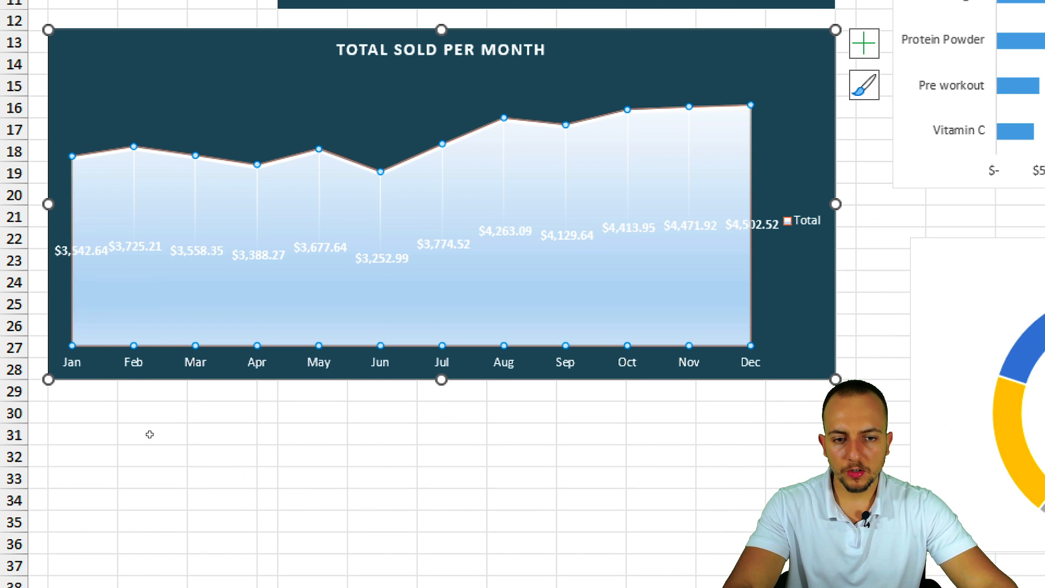
mouse_move(750, 269)
mouse_down()
mouse_move(625, 317)
mouse_move(748, 275)
mouse_up()
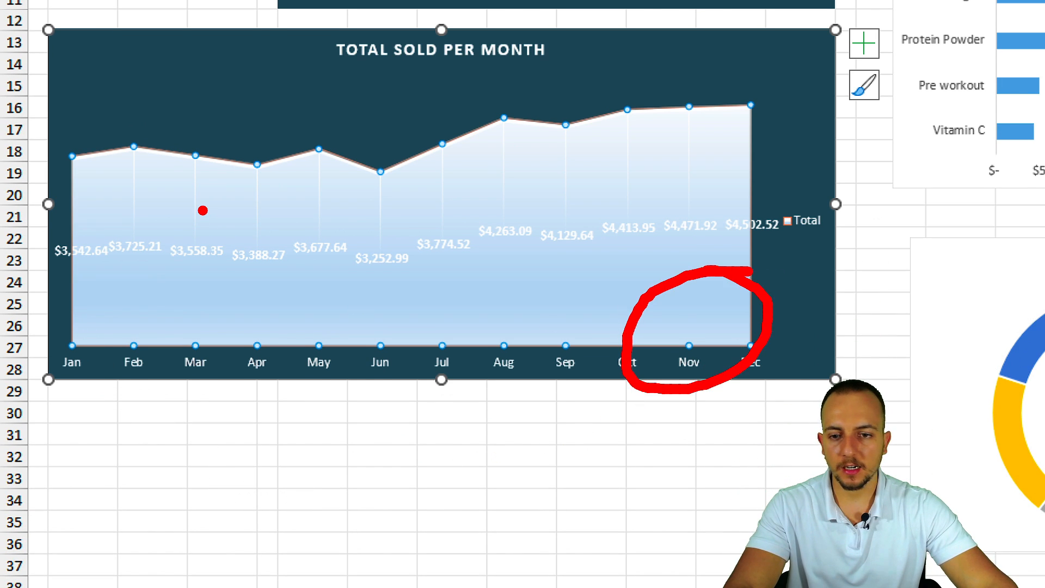
mouse_move(180, 108)
mouse_down()
mouse_move(77, 174)
mouse_move(152, 100)
mouse_up()
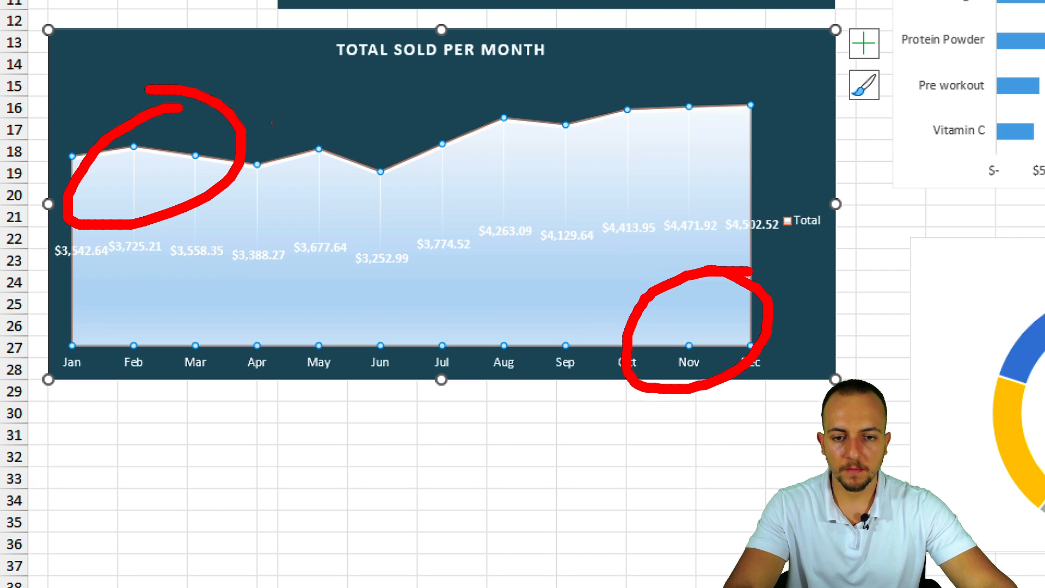
drag(585, 268, 301, 174)
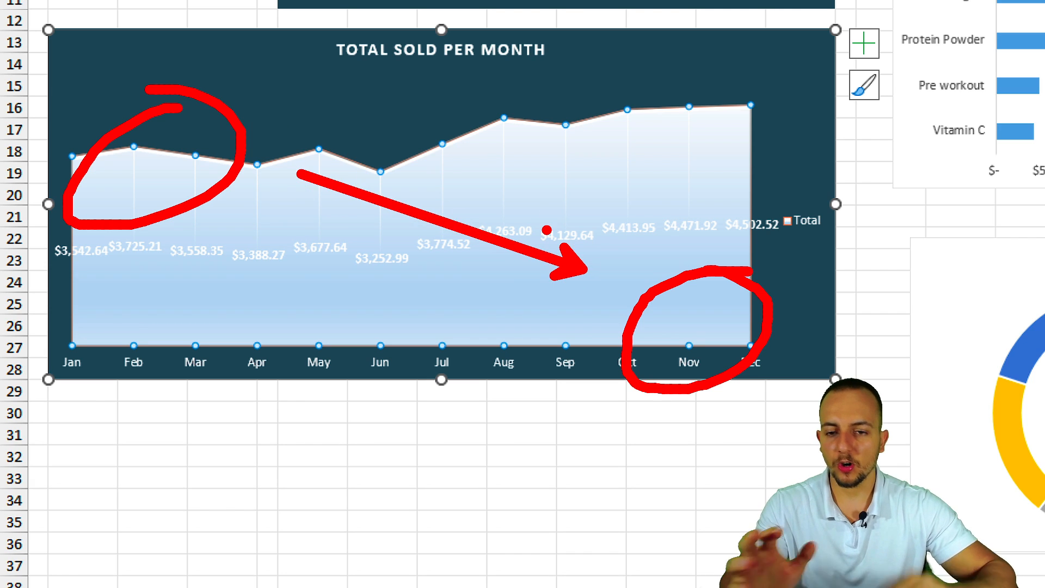
key(Escape)
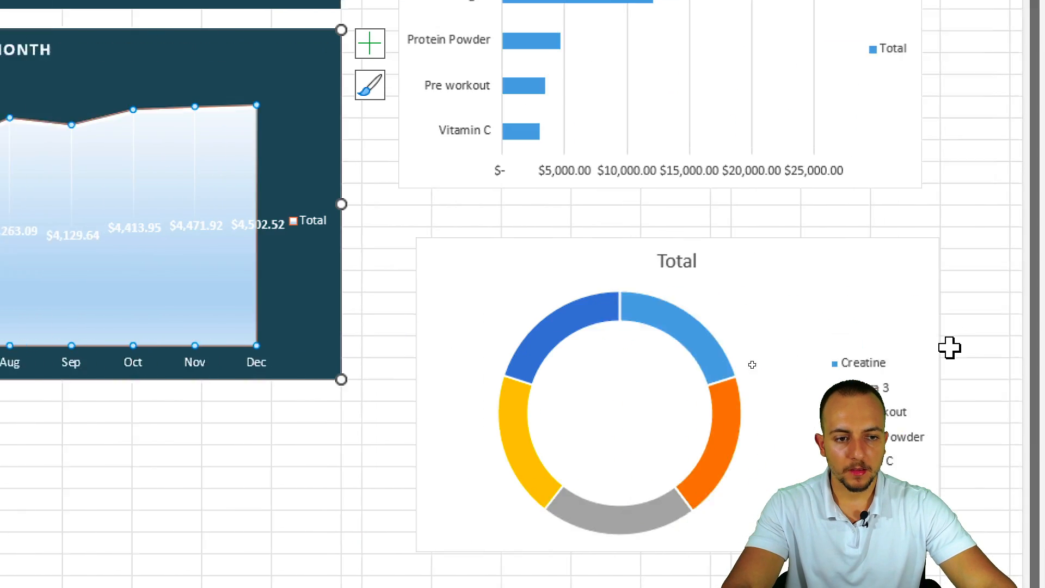
key(ctrl+2)
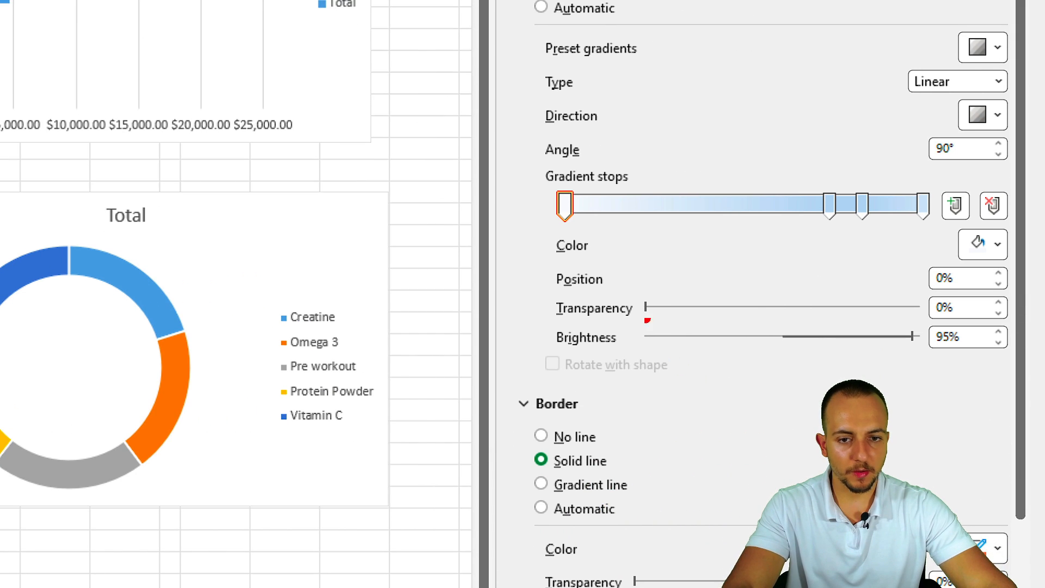
drag(536, 180, 596, 169)
drag(626, 239, 745, 329)
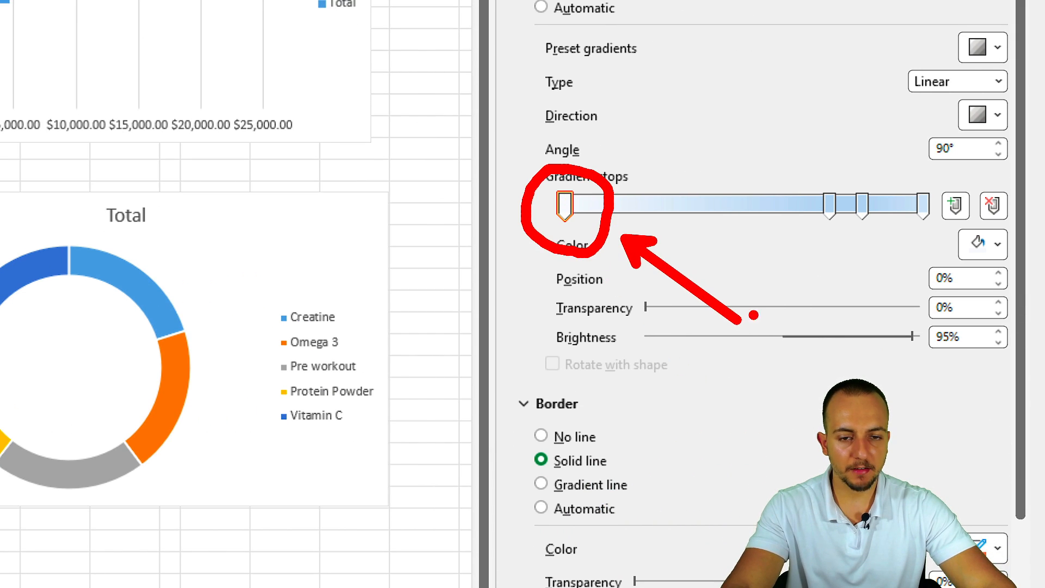
key(Escape)
Remove the first two gradient stops of the area series fill and place the remaining two at 0% and 100%
click(993, 207)
click(992, 207)
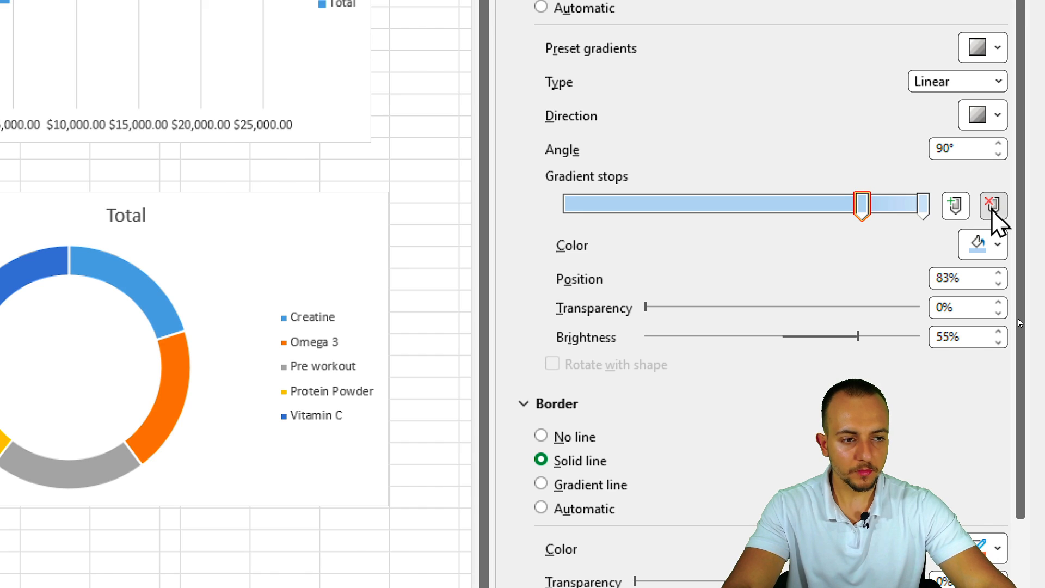
key(ctrl+2)
drag(832, 156, 895, 242)
drag(905, 176, 926, 251)
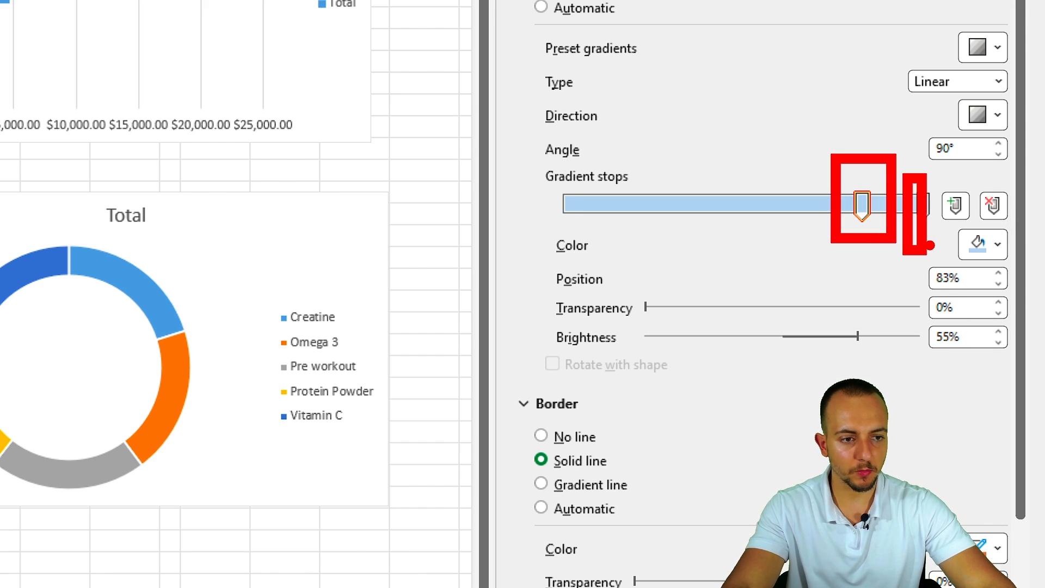
key(Escape)
mouse_move(863, 206)
mouse_down()
mouse_move(840, 216)
mouse_move(541, 210)
mouse_up()
mouse_move(924, 205)
mouse_down()
mouse_move(895, 215)
mouse_move(925, 212)
mouse_up()
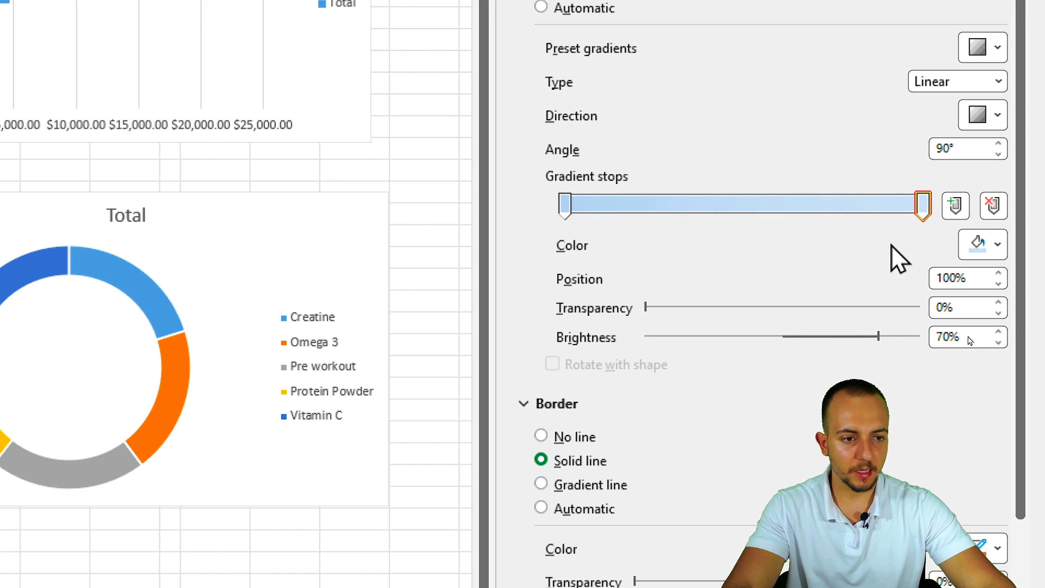
drag(953, 171, 832, 171)
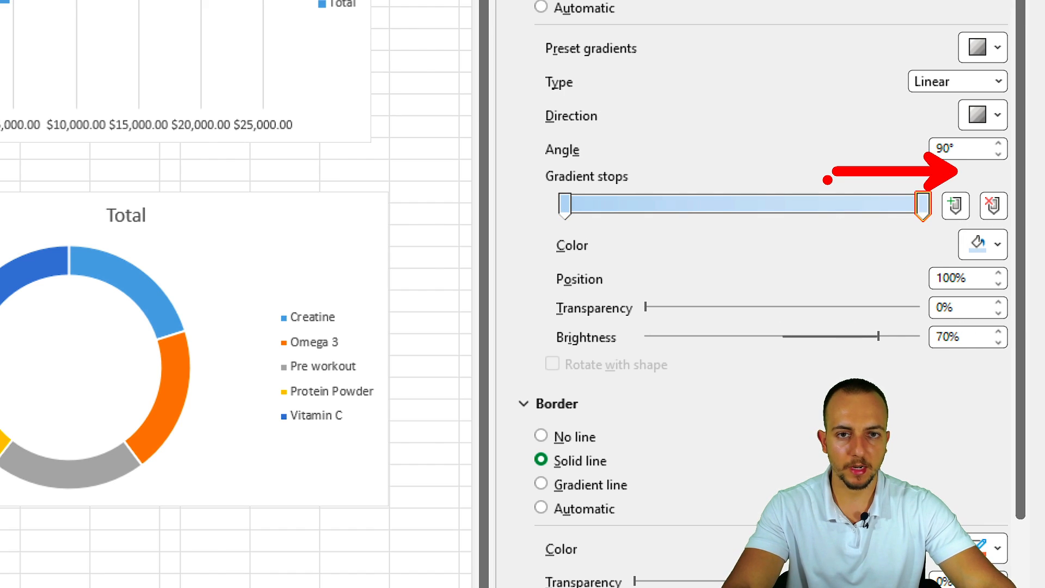
key(Escape)
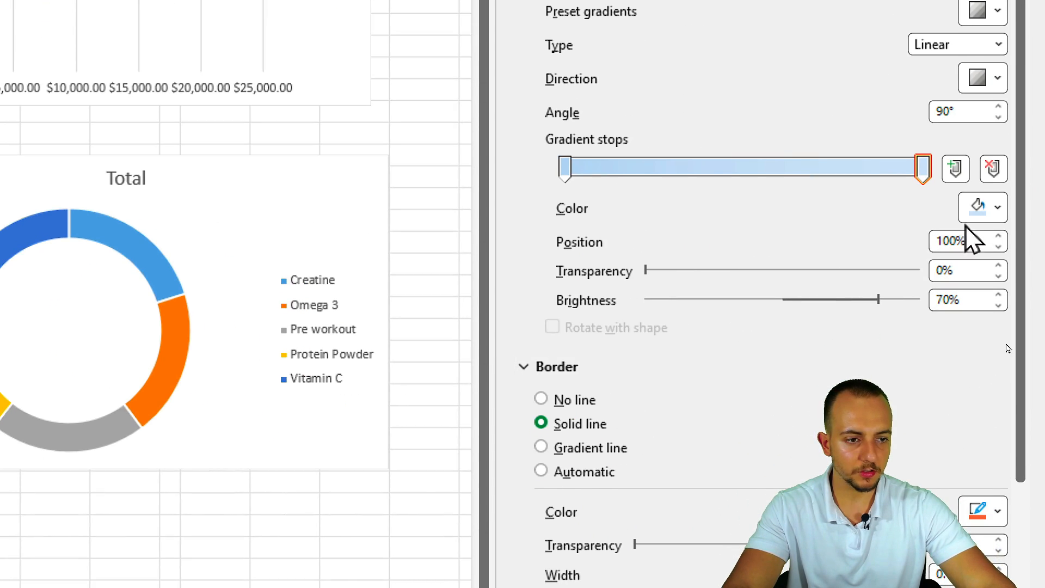
Color the area gradient's 100% stop with the recent dark teal and its 0% stop with the recent orange-red
click(986, 213)
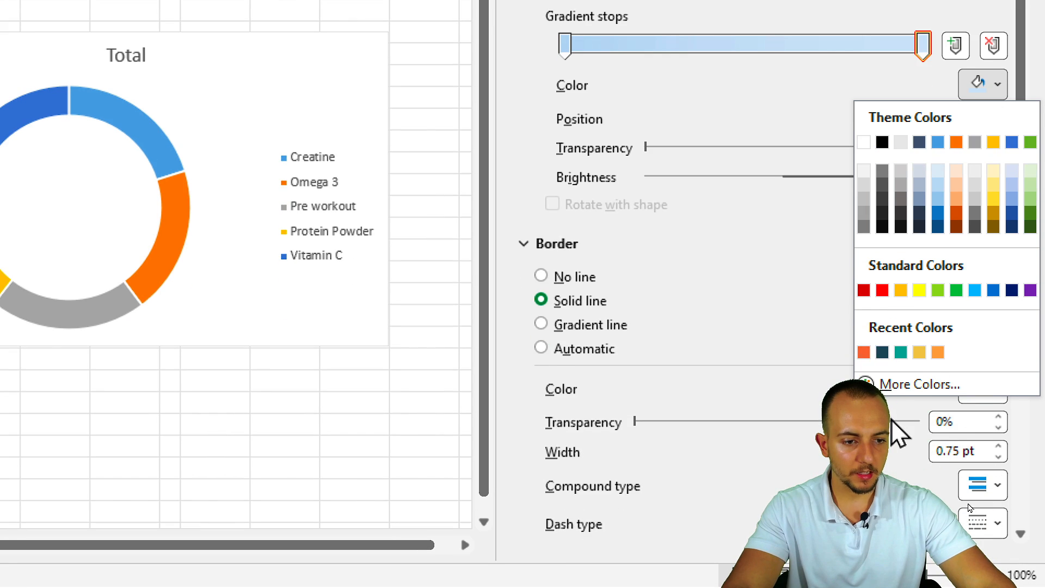
click(882, 352)
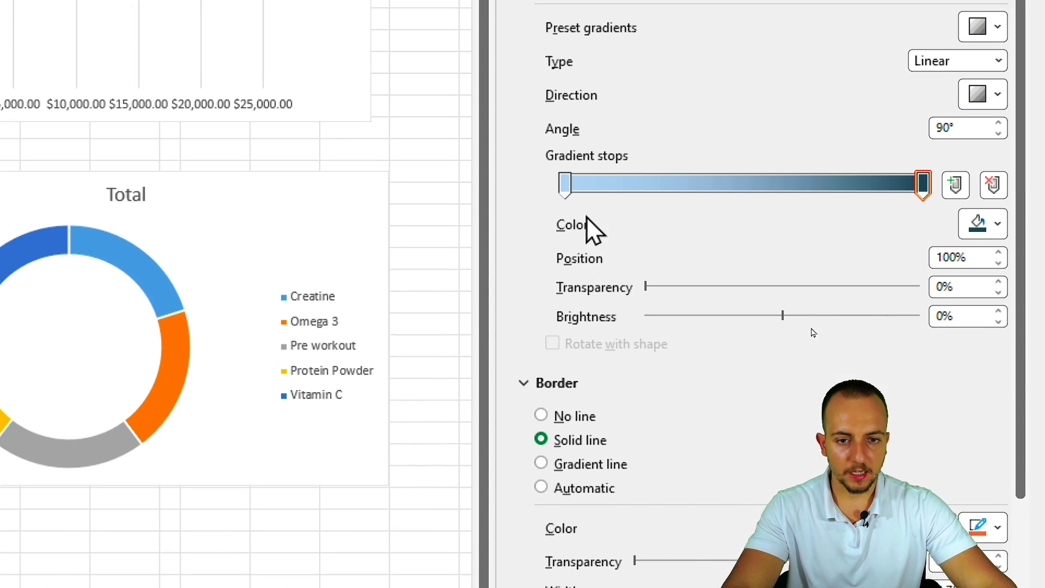
click(565, 183)
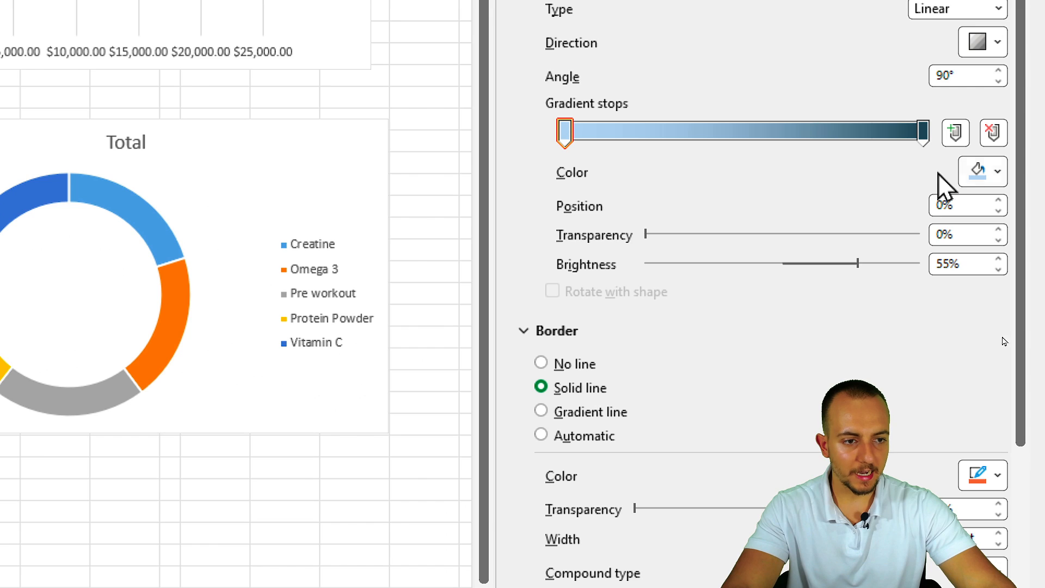
click(977, 171)
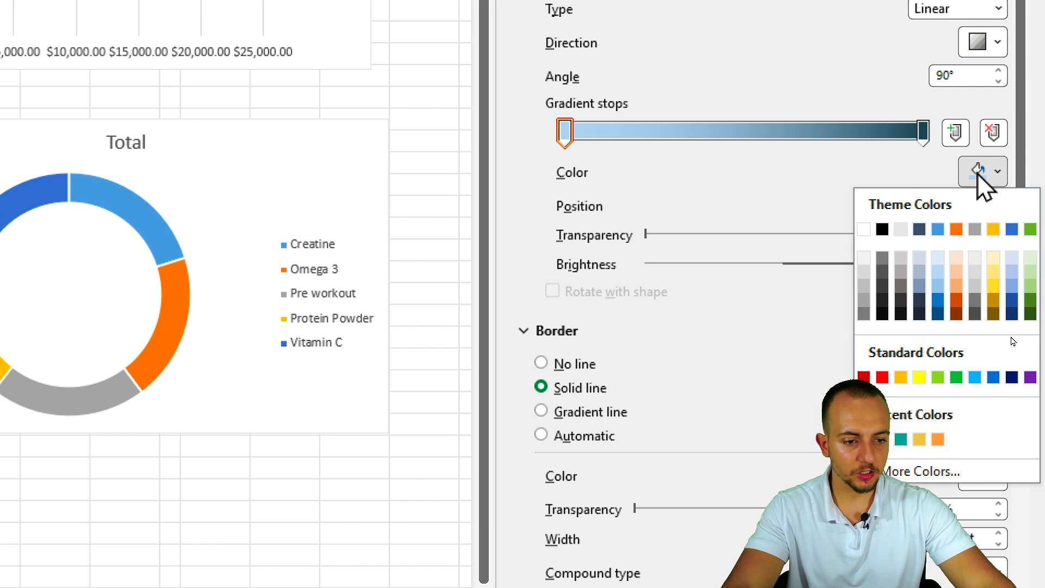
click(882, 352)
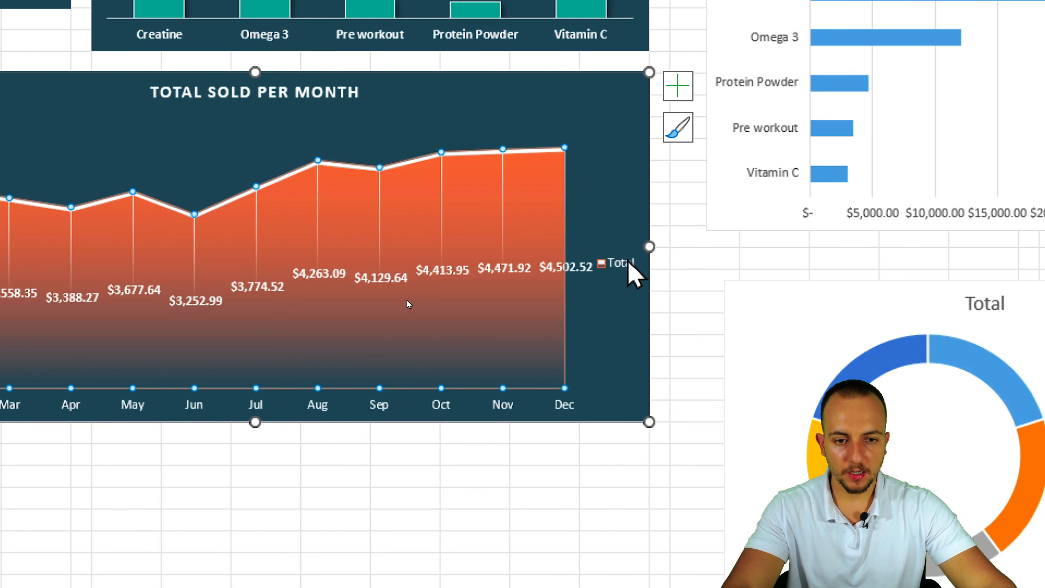
Delete the legend from the TOTAL SOLD PER MONTH chart
click(618, 263)
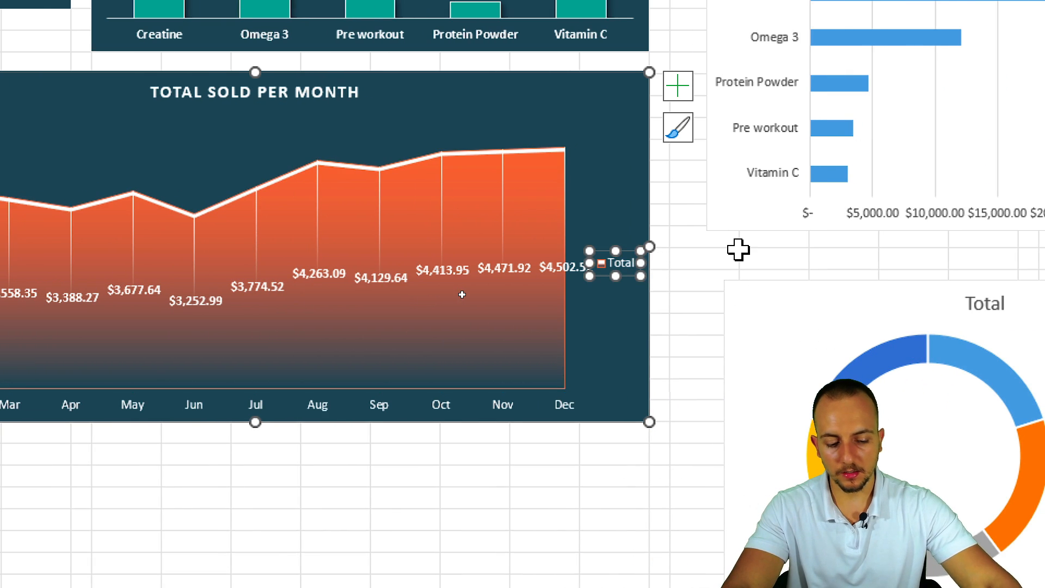
key(Delete)
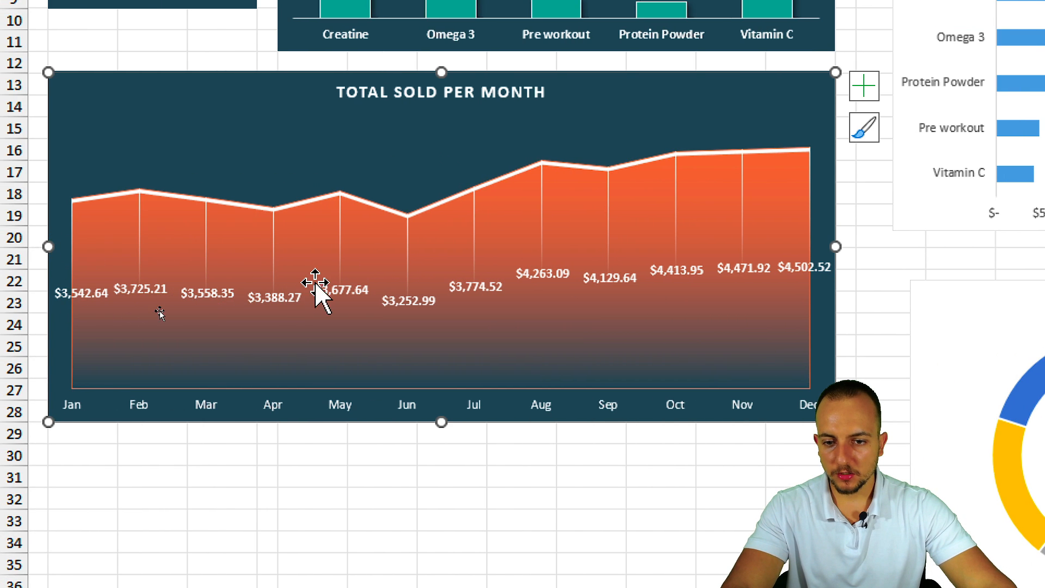
Format the TOTAL SOLD PER MONTH chart's data labels as Currency with the $ symbol and 0 decimal places, then close the formatting options
click(155, 288)
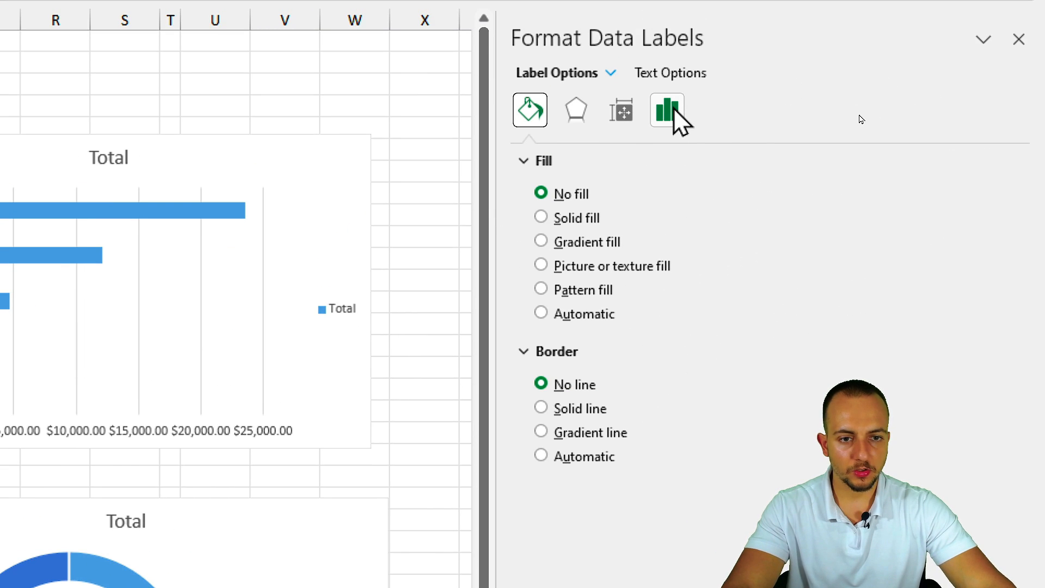
click(674, 109)
click(552, 193)
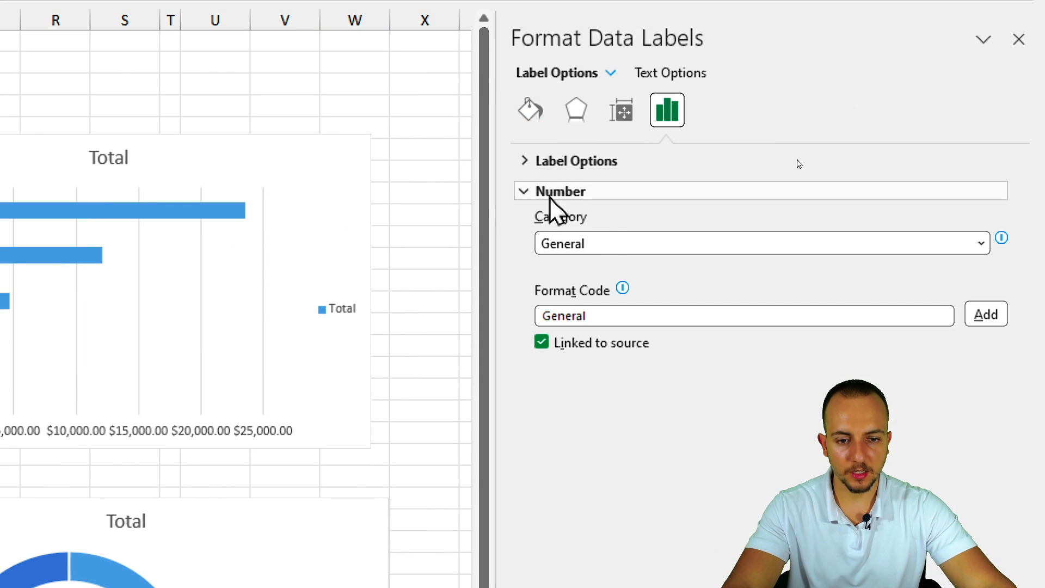
click(592, 244)
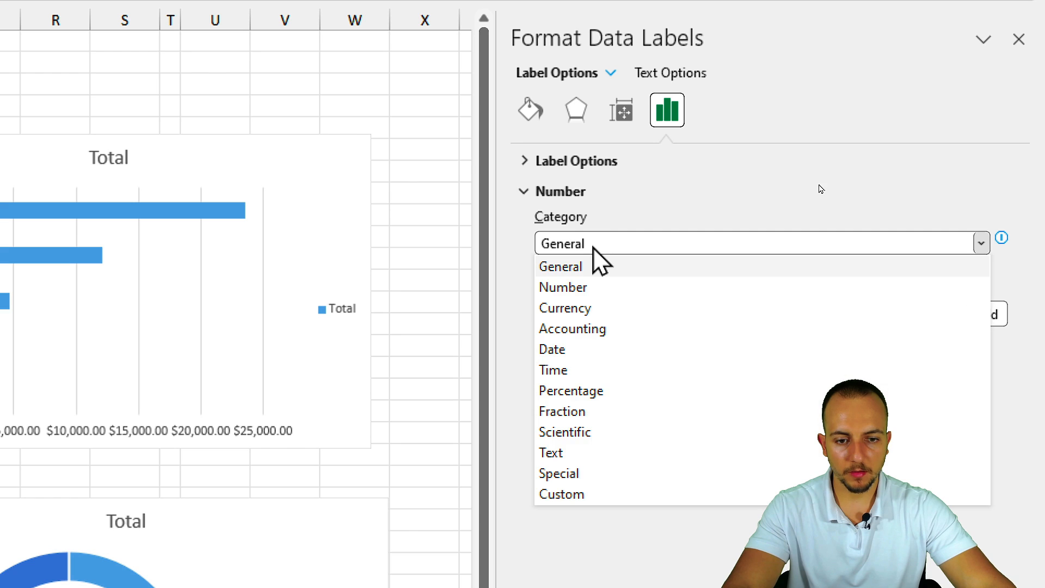
click(566, 308)
click(630, 278)
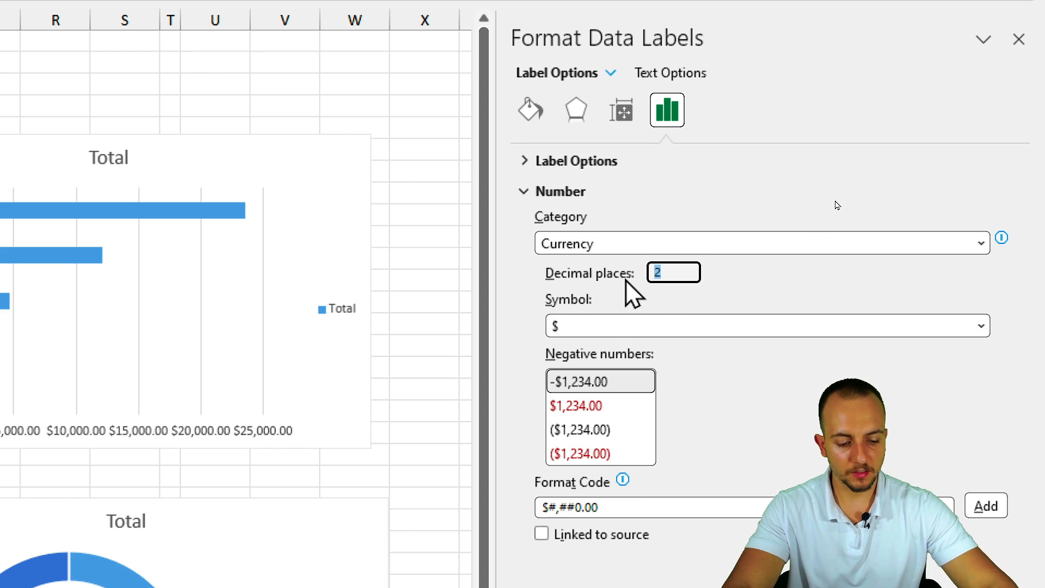
click(1019, 39)
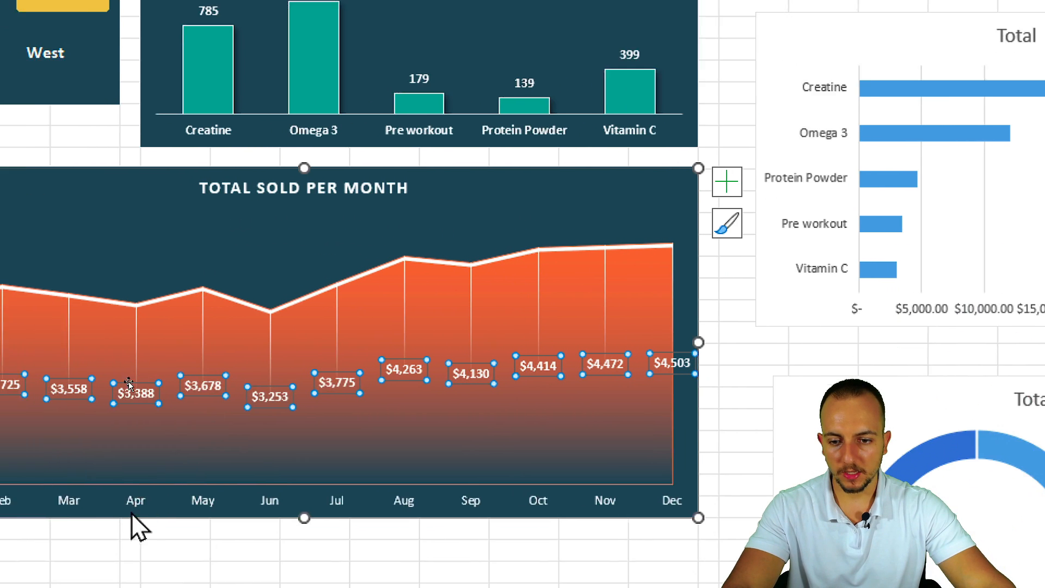
click(130, 511)
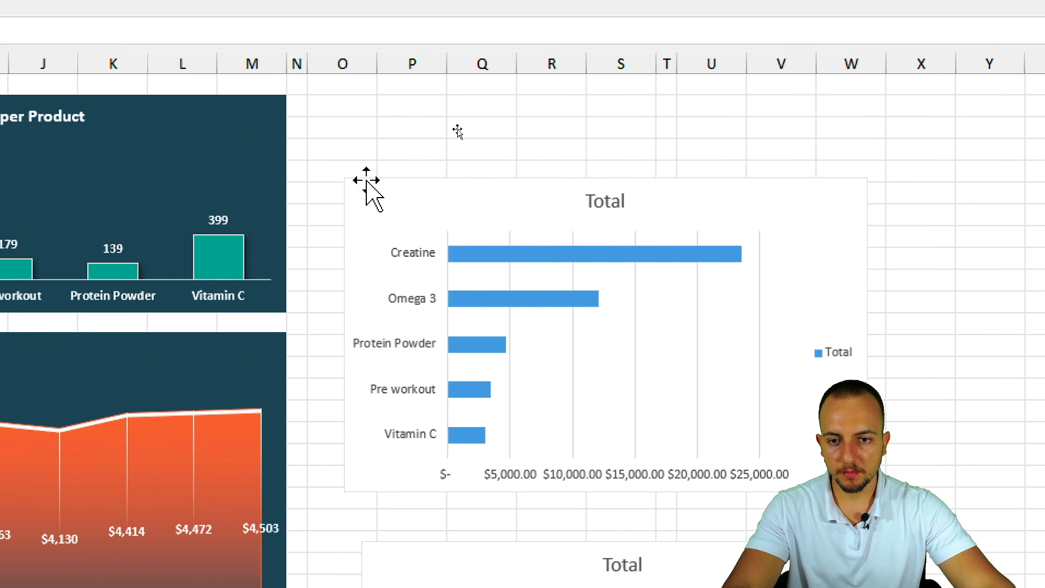
Move the horizontal bar chart beside the column chart, aligned to its upper edge, and resize it to span columns O to S
drag(332, 167, 341, 113)
drag(829, 252, 656, 252)
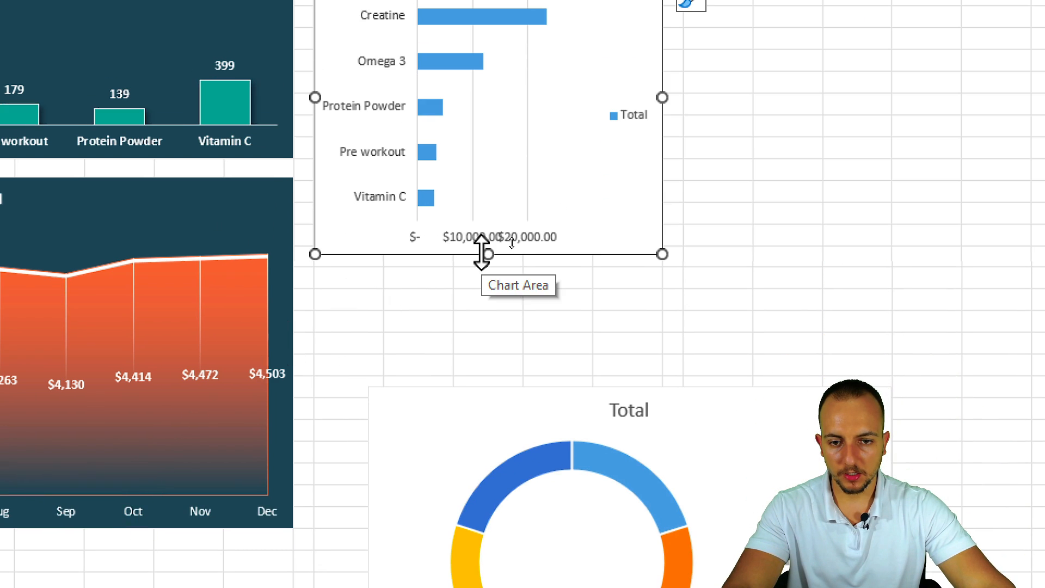
drag(477, 407, 471, 408)
drag(477, 254, 474, 241)
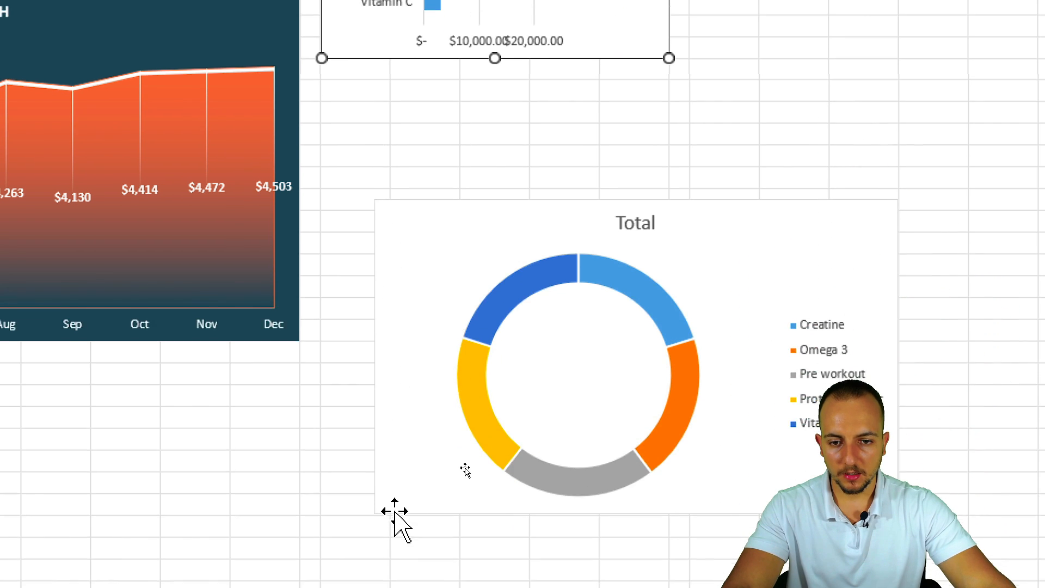
Place the doughnut chart directly beneath the bar chart and narrow it to span columns O to S
click(403, 456)
drag(402, 456, 344, 283)
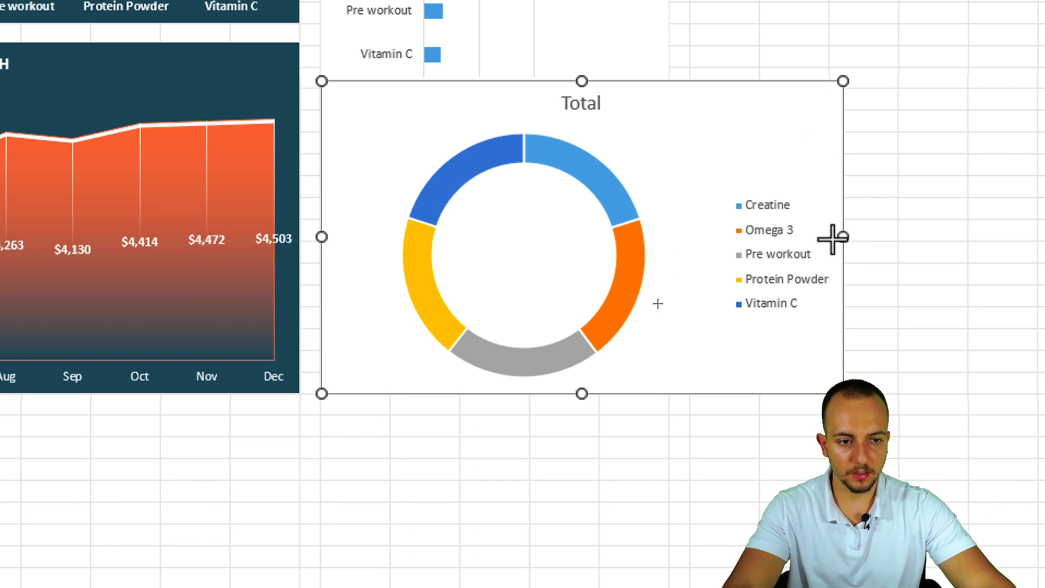
drag(842, 237, 668, 250)
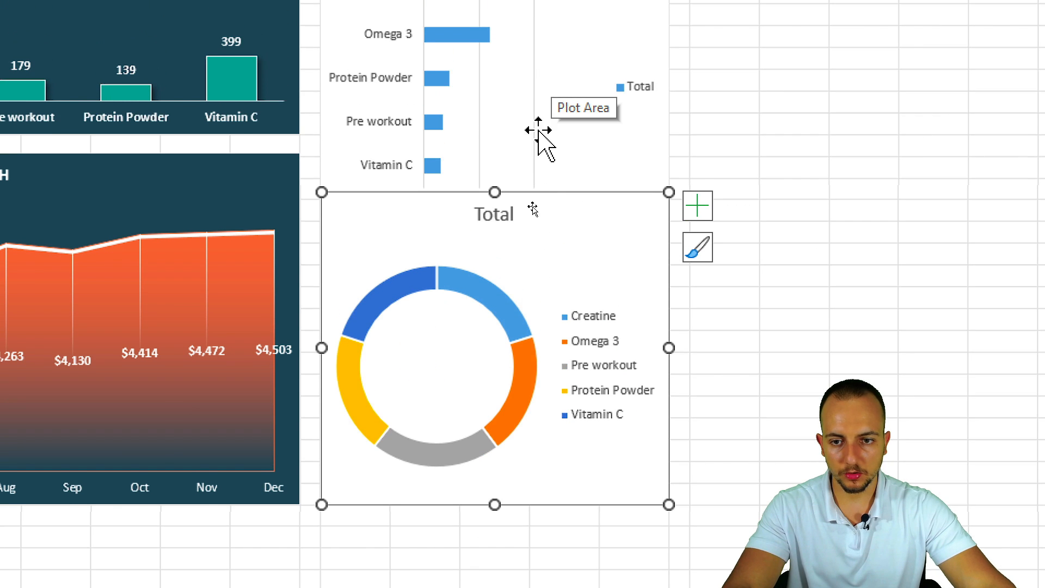
Shorten the bar chart so that one empty row separates it from the doughnut chart
click(618, 156)
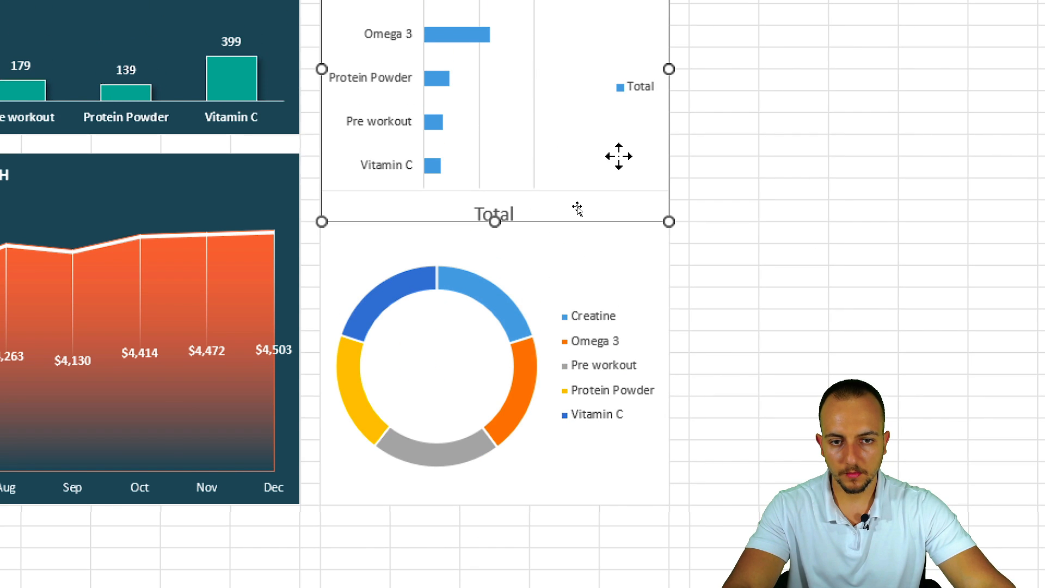
drag(484, 222, 490, 156)
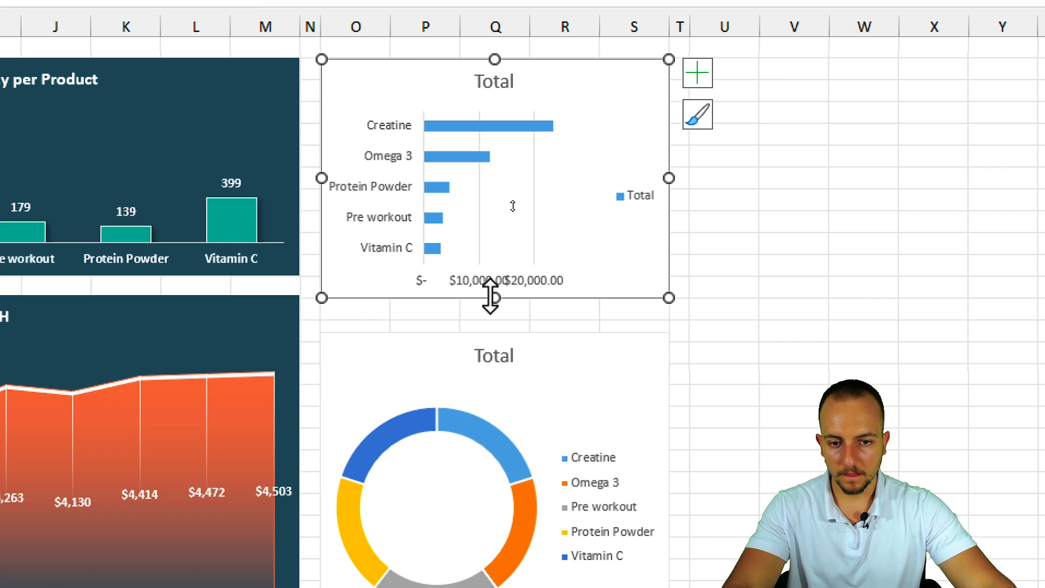
drag(490, 296, 479, 317)
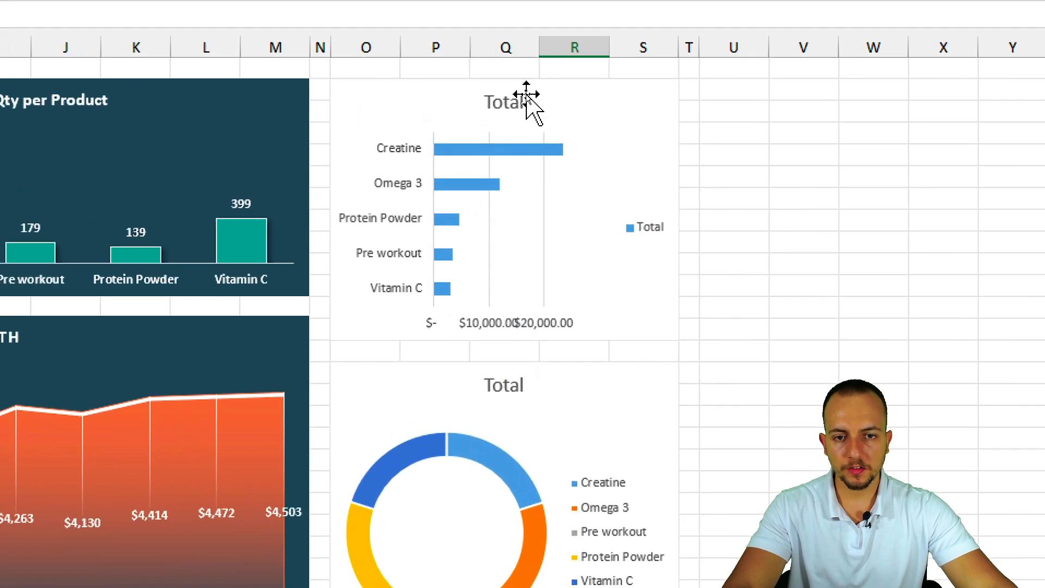
Remove the bar chart's outline and fill its background with the recent dark teal
click(618, 298)
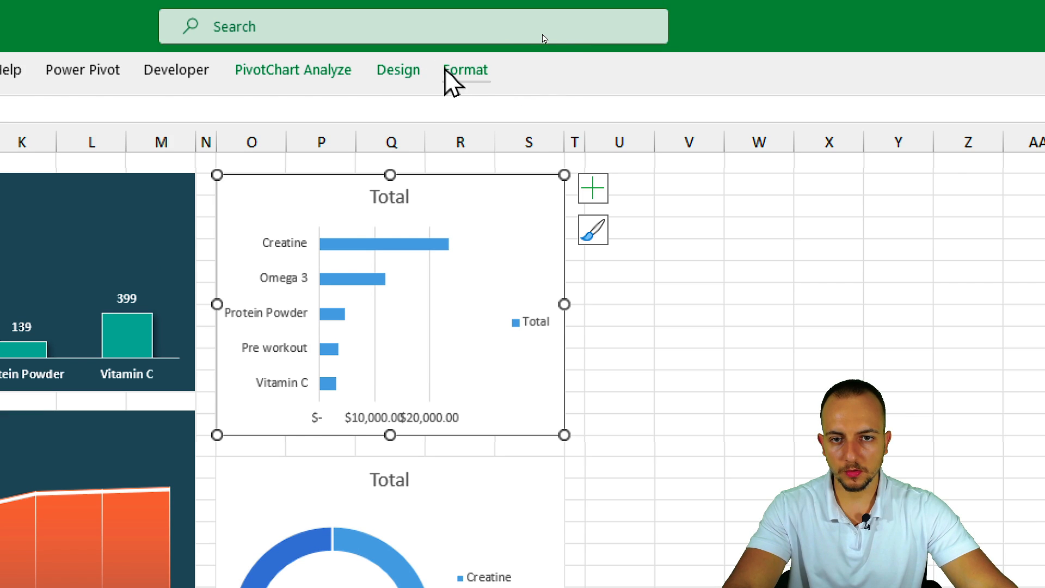
click(443, 0)
click(263, 133)
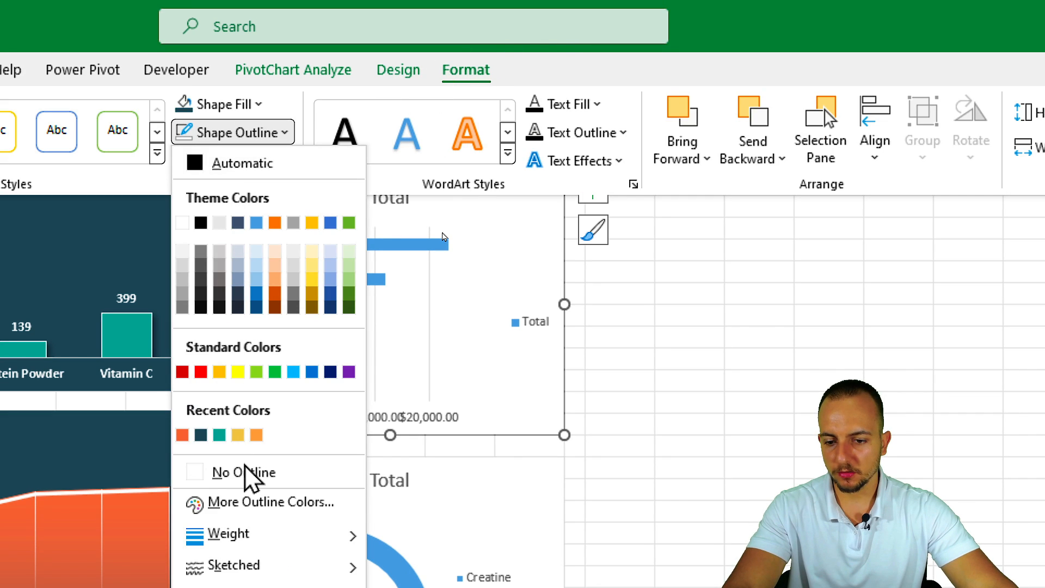
click(210, 472)
click(234, 104)
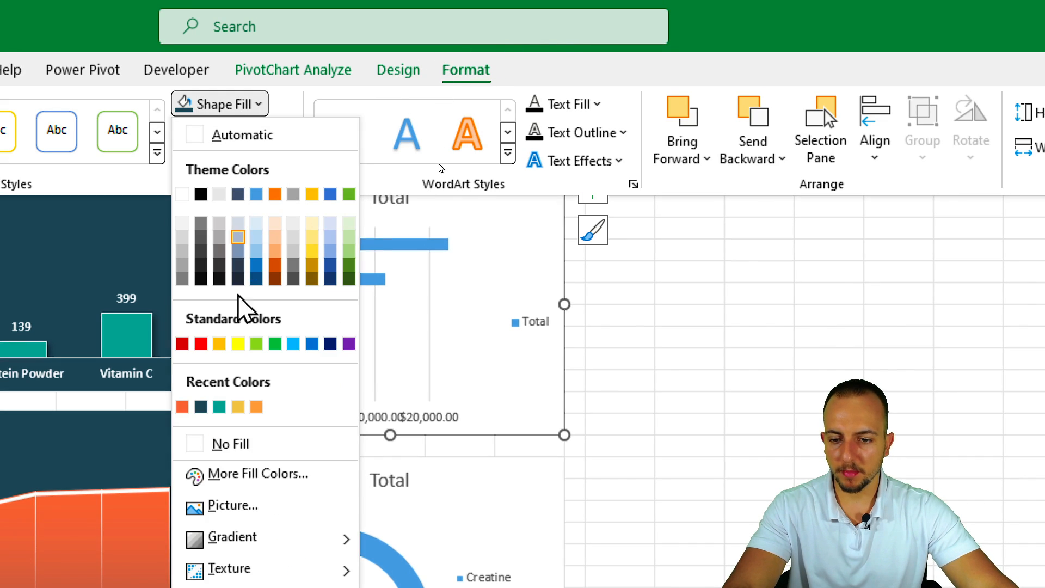
click(201, 407)
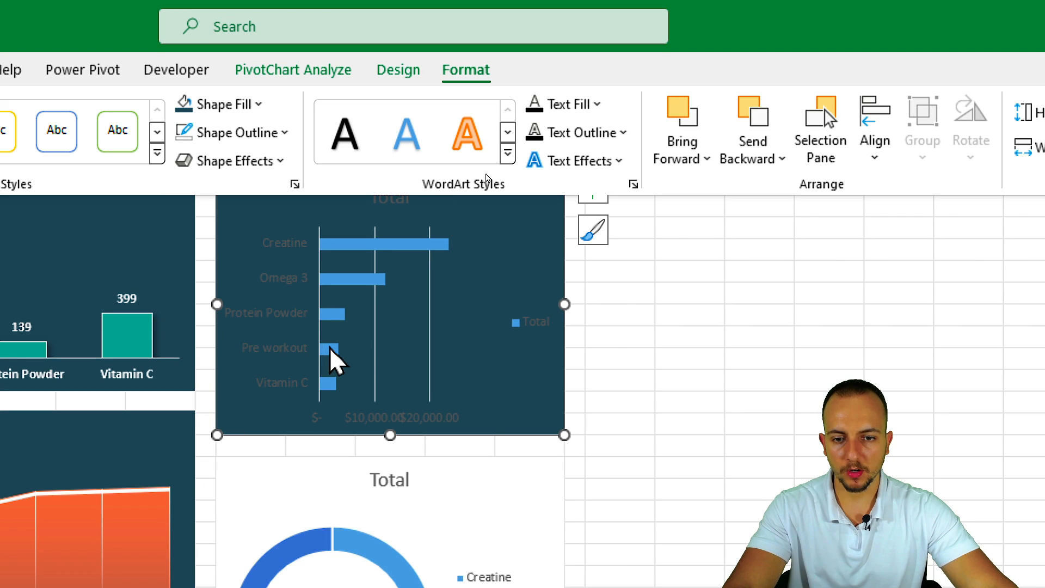
Add data labels to the bar chart in the Inside Base position
click(405, 77)
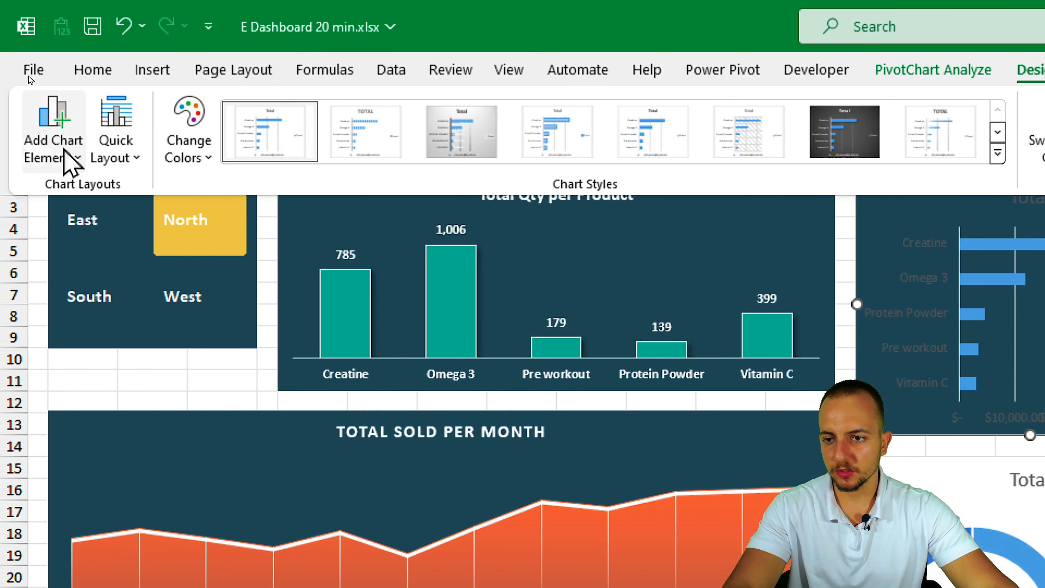
click(55, 149)
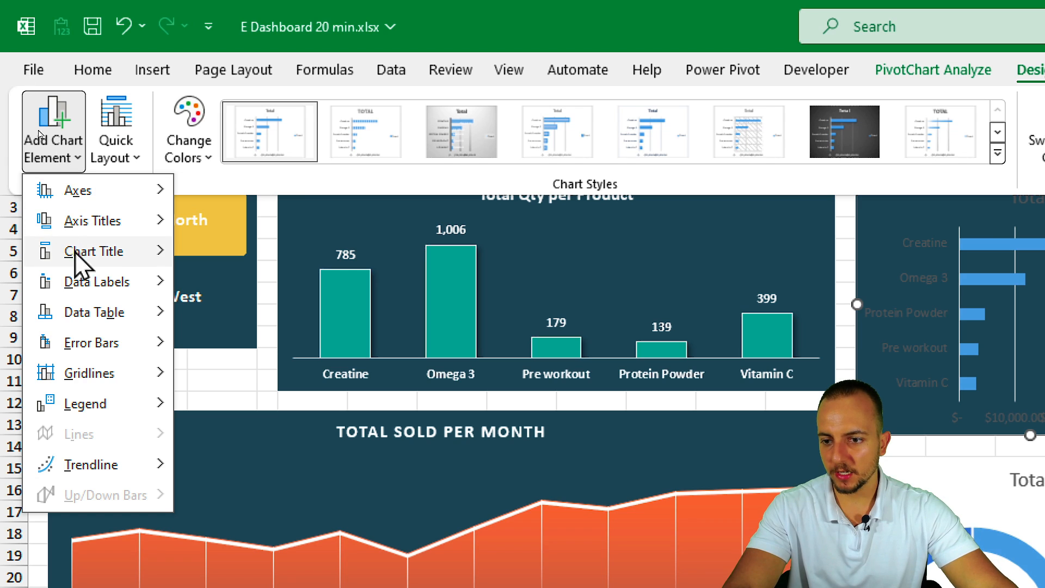
mouse_move(89, 277)
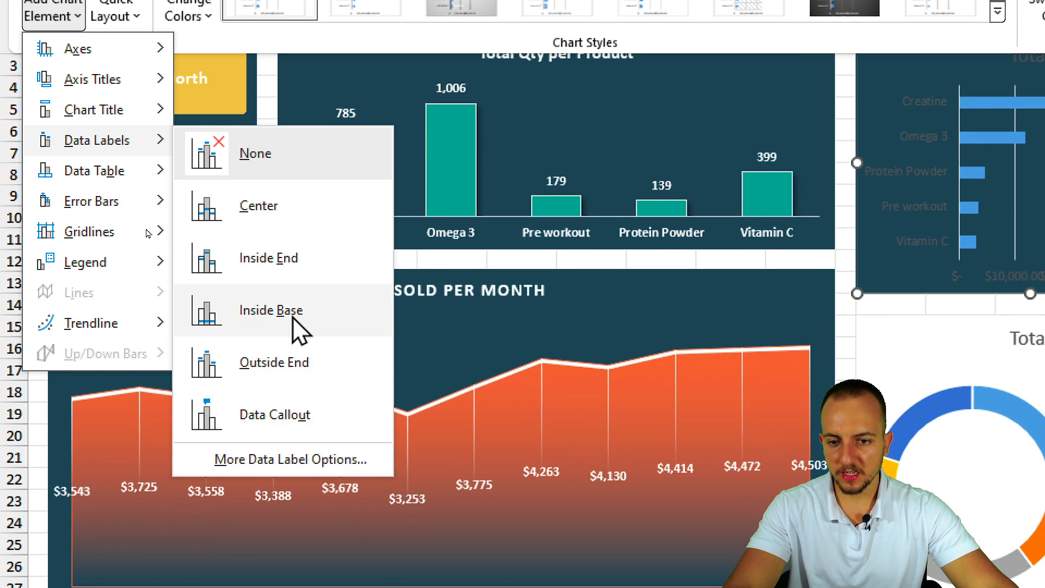
click(299, 326)
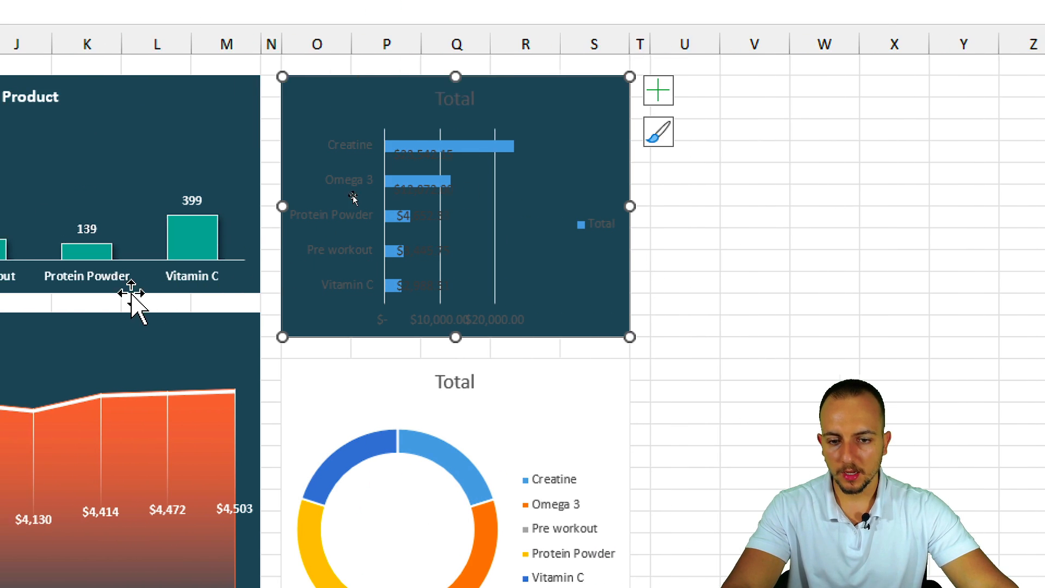
Delete the bar chart's vertical gridlines, legend and horizontal value axis
click(494, 290)
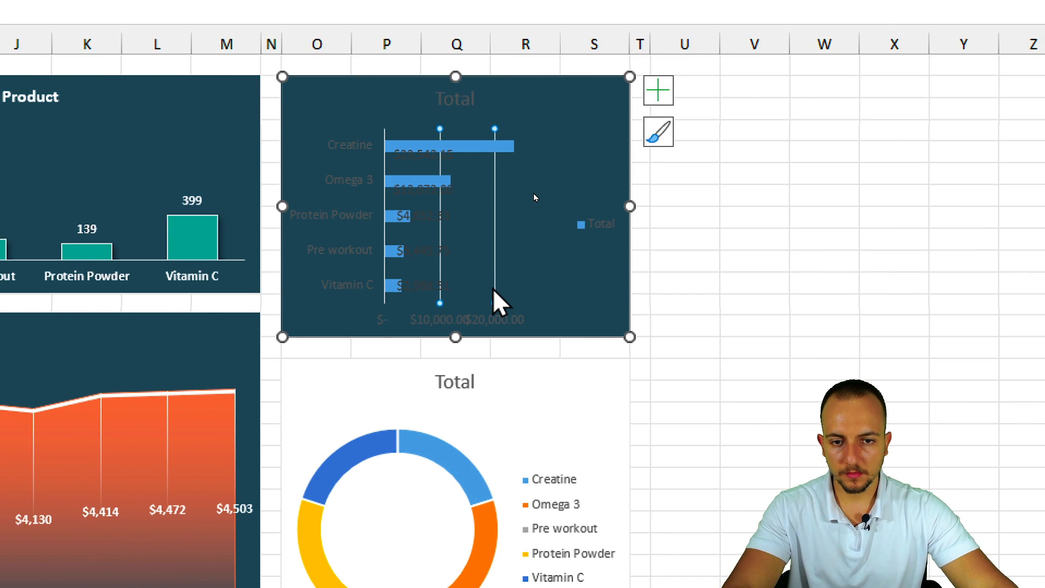
key(Delete)
click(599, 224)
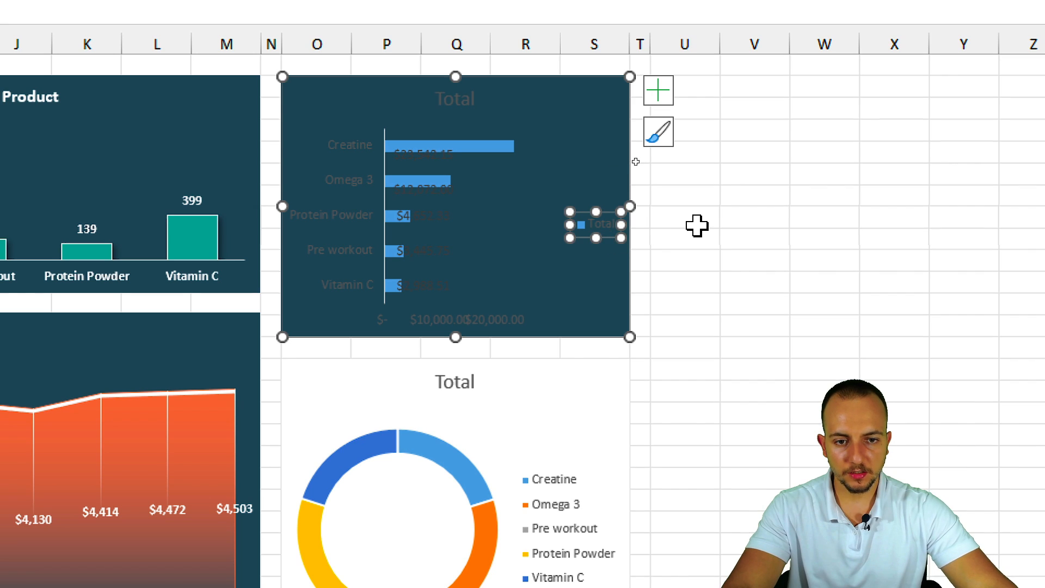
key(Delete)
click(490, 325)
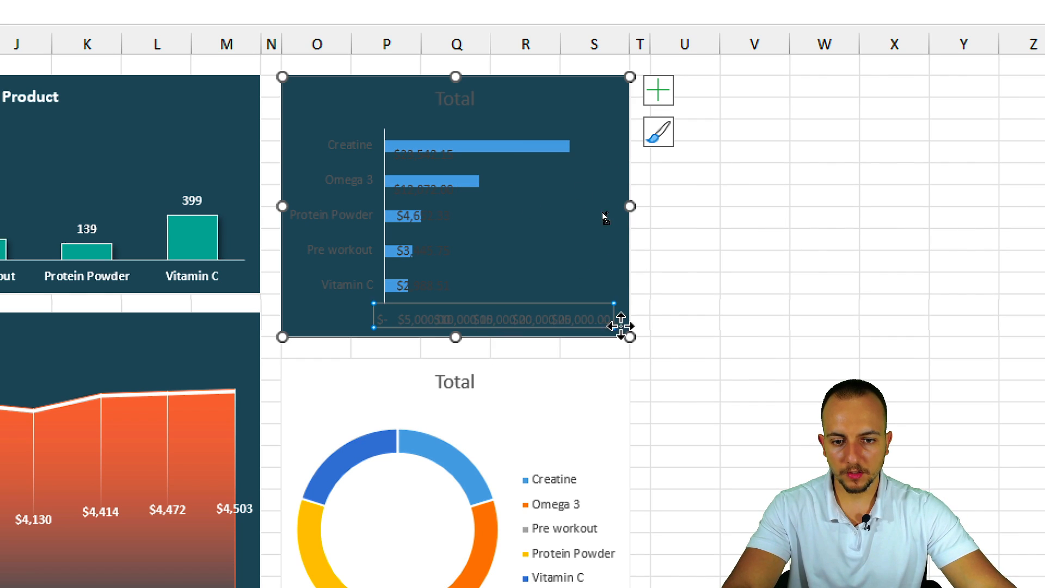
key(ctrl+2)
mouse_move(621, 301)
mouse_down()
mouse_move(390, 291)
mouse_move(636, 302)
mouse_up()
key(Escape)
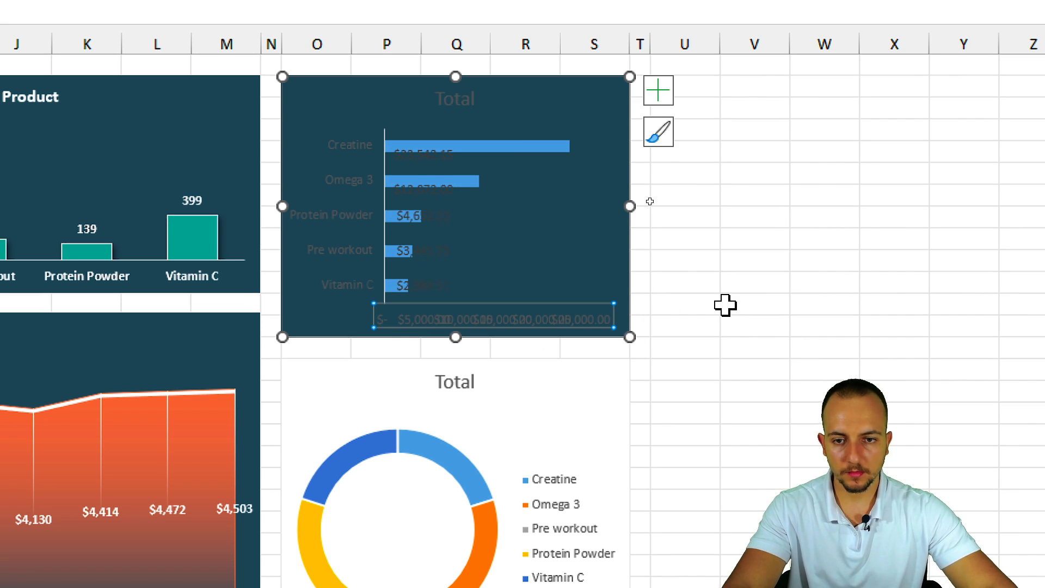
key(Delete)
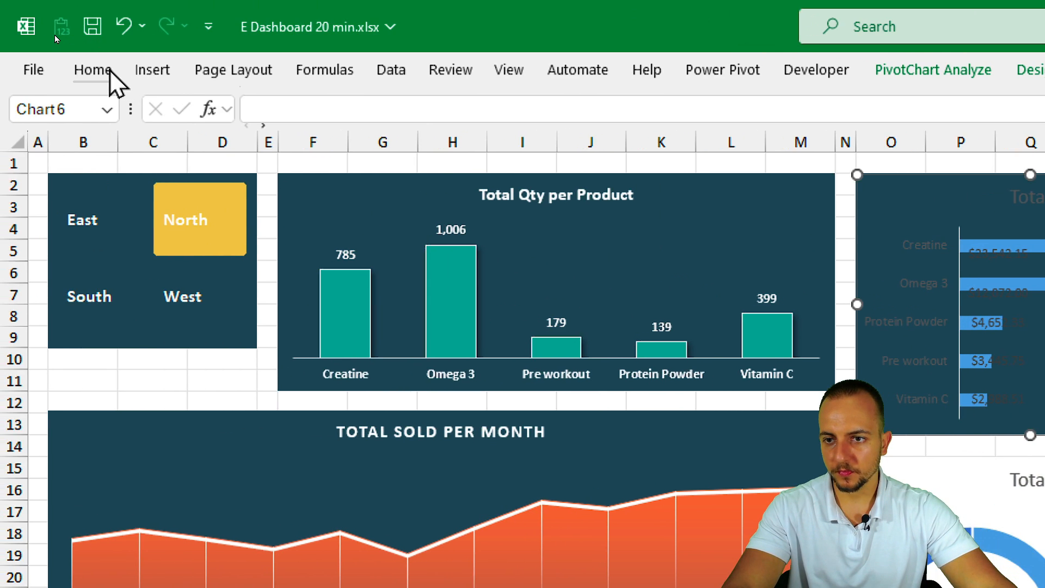
Make all of the bar chart's text white and bold, and set its title to font size 12
click(110, 72)
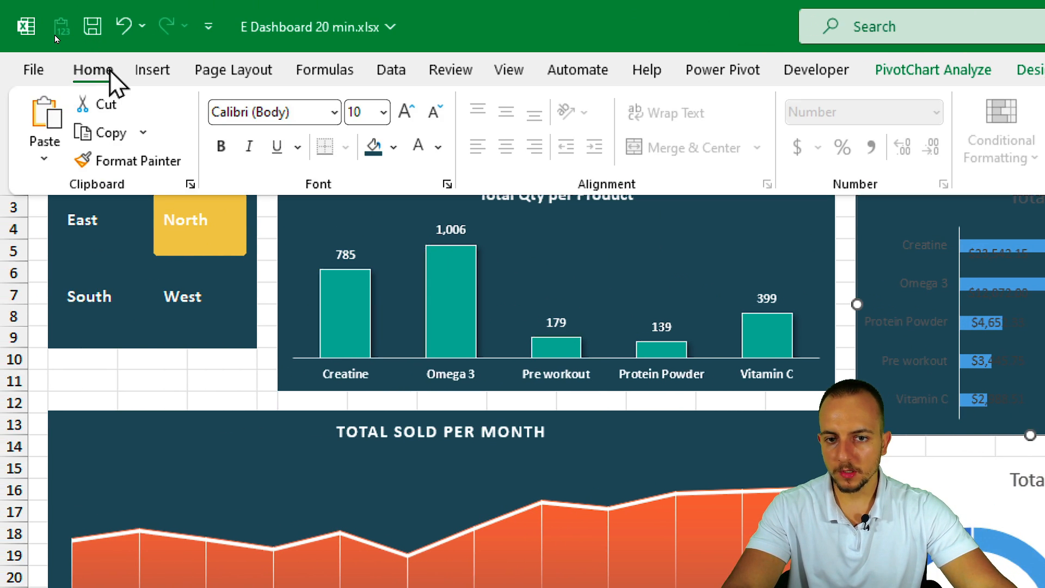
click(419, 150)
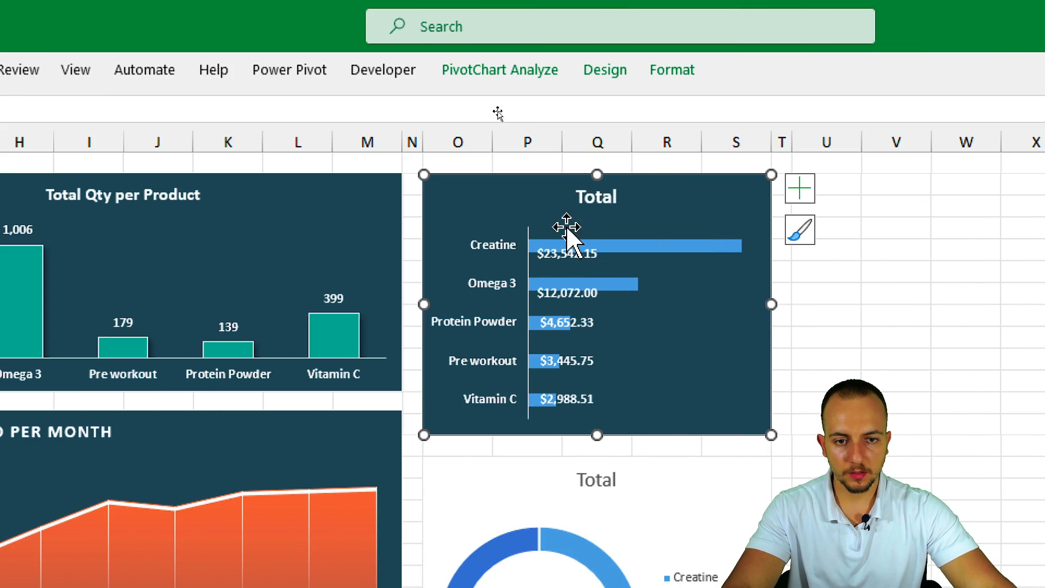
click(1028, 197)
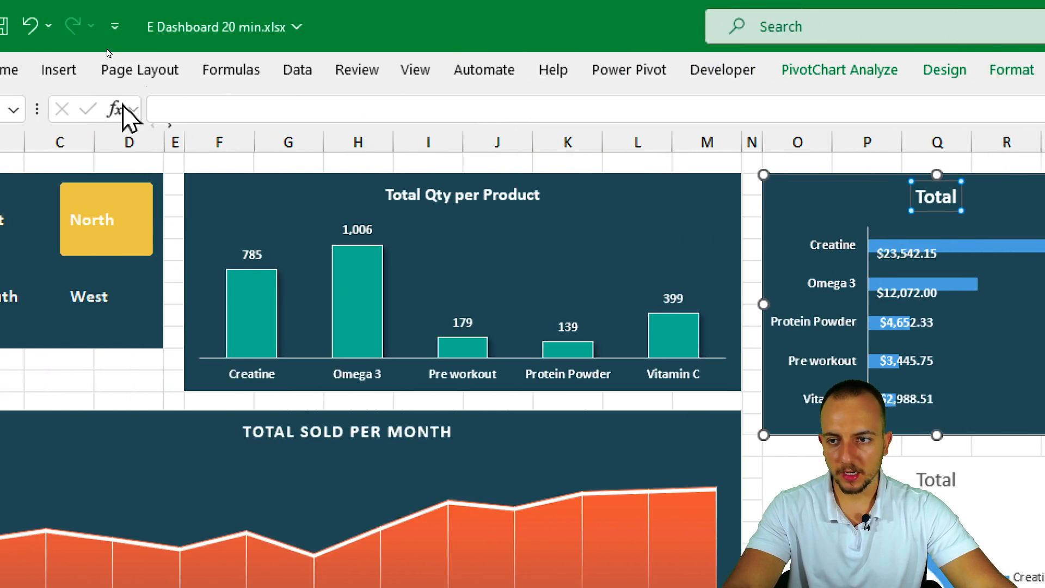
click(7, 70)
click(340, 112)
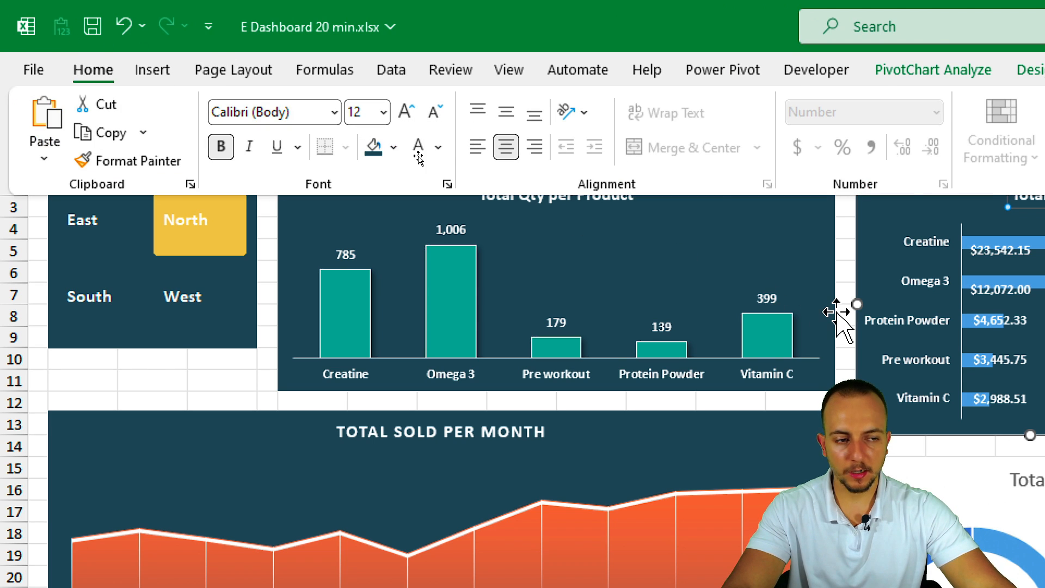
Change the bar chart's title to TOTAL SOLD PER PRODUCT
click(914, 322)
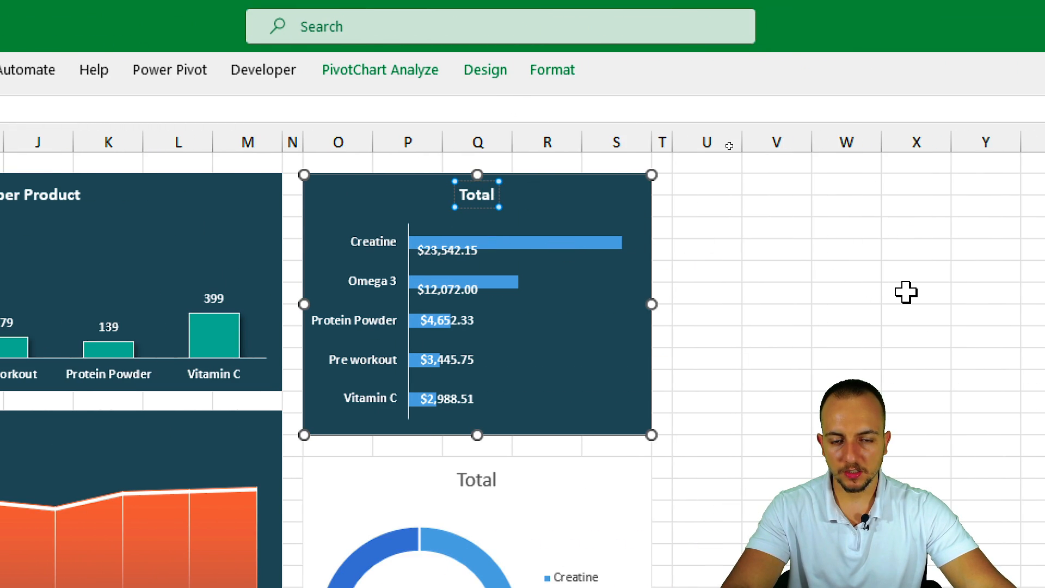
key(ctrl+a)
text(TOT)
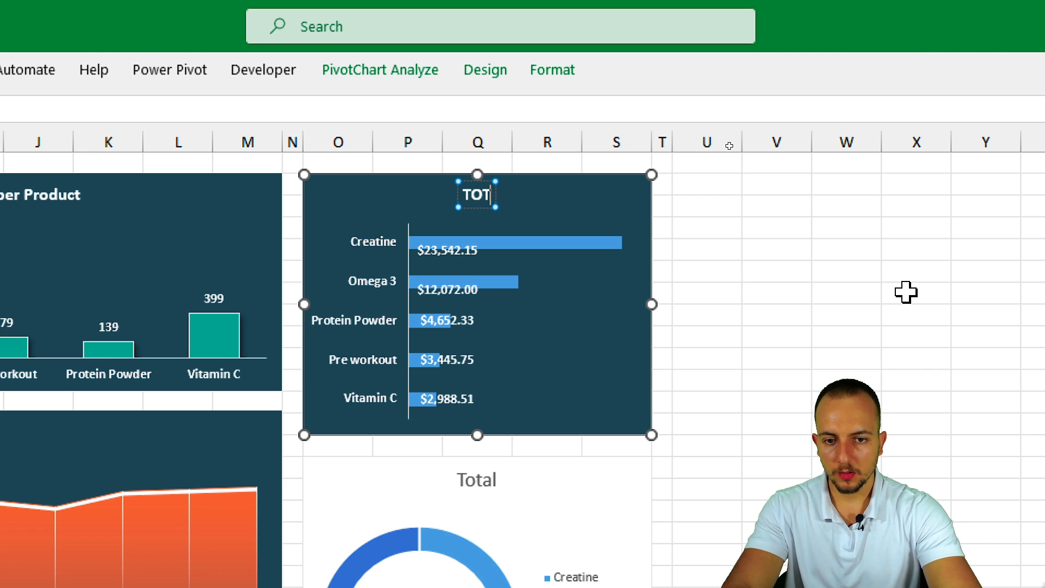
text(AL SOLD )
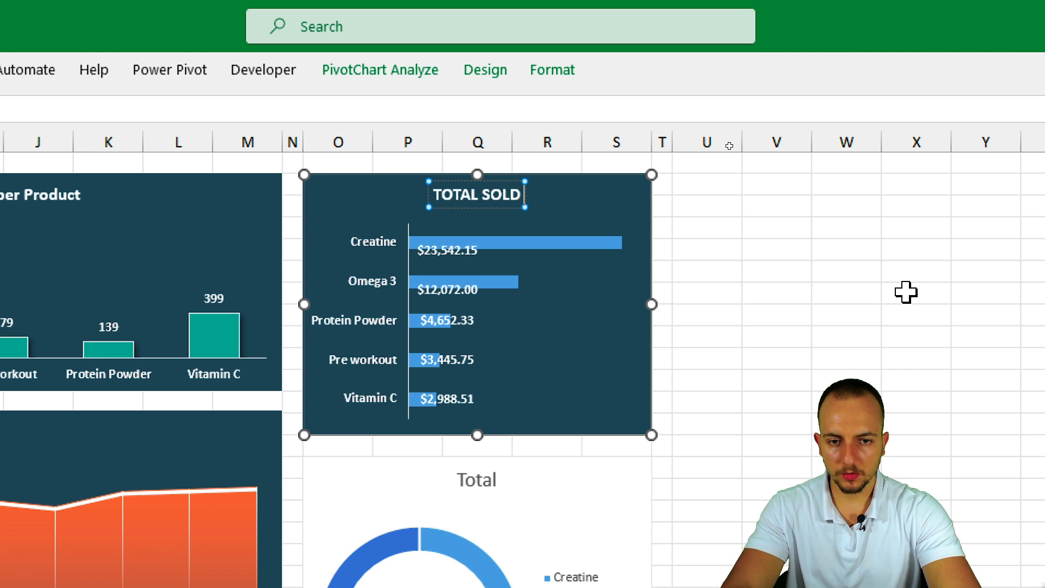
text(PER PRODUTC)
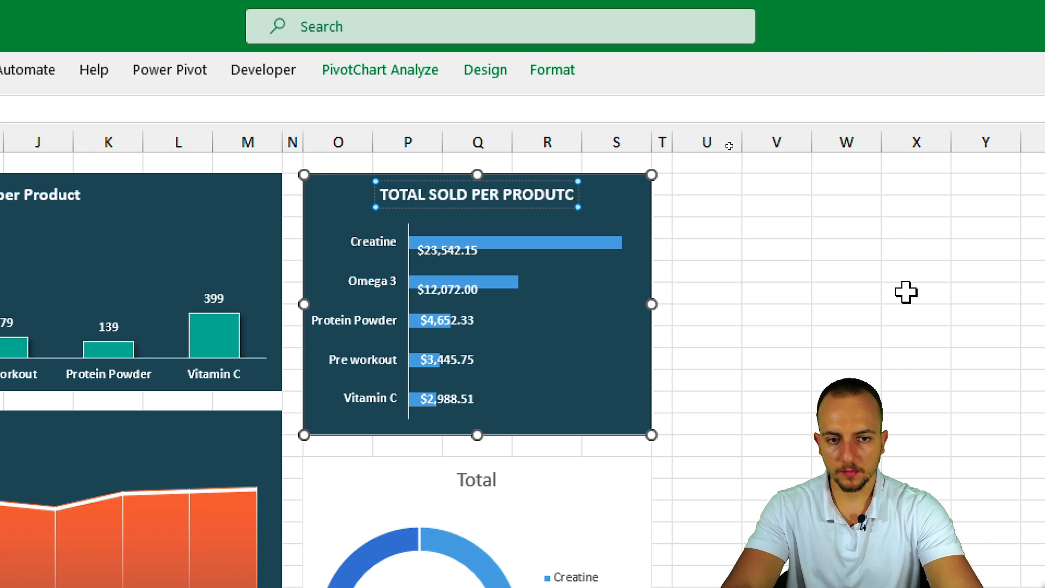
key(BackSpace)
key(BackSpace)
text(CT)
click(906, 293)
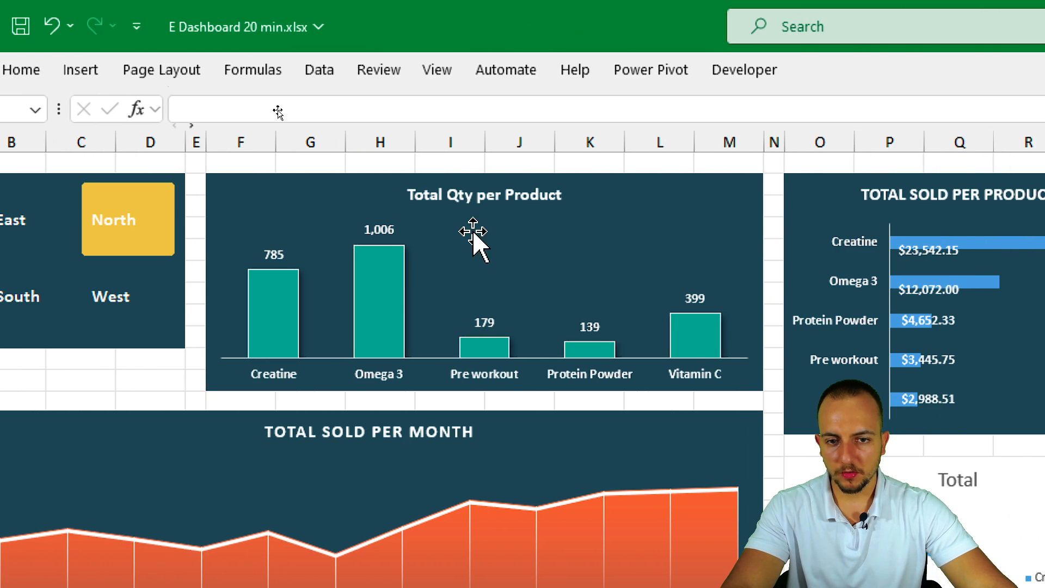
Retitle the Total Qty per Product column chart as TOTAL QTY SOLD PER PRODUCT
click(496, 194)
click(496, 197)
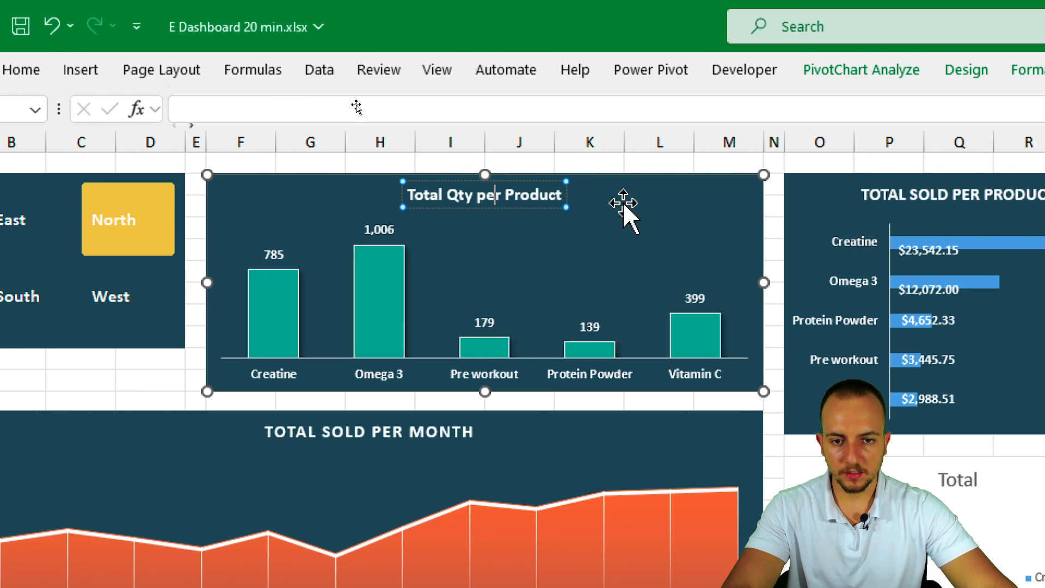
key(ctrl+a)
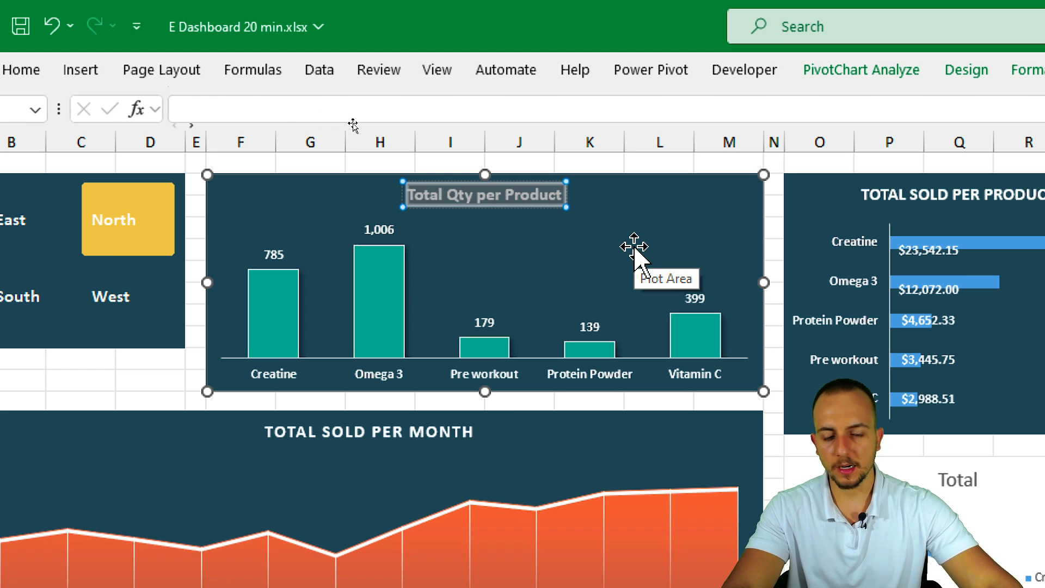
text(TOTAL QT)
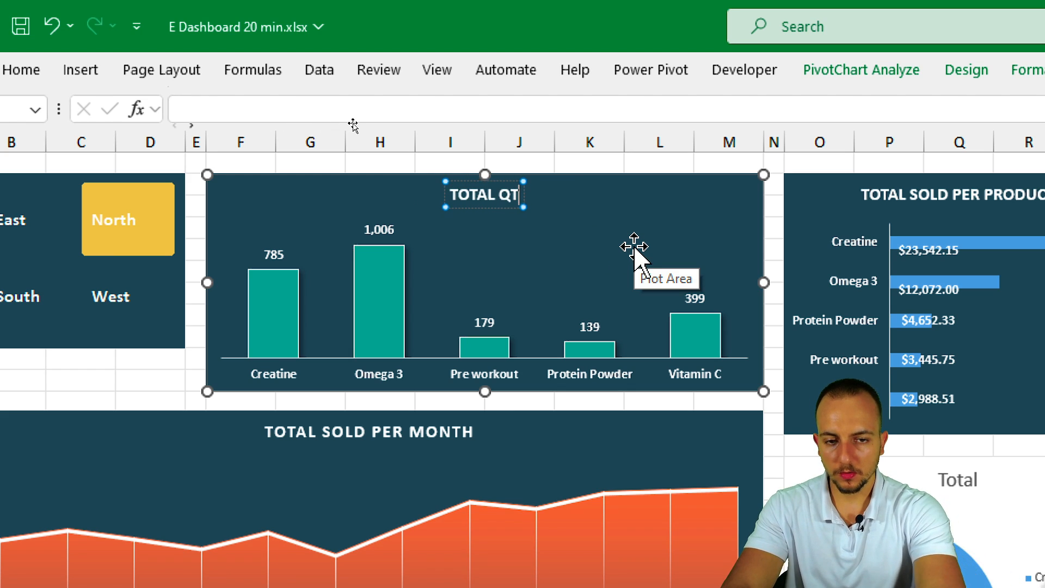
text(Y SOLD PER PRODUCT)
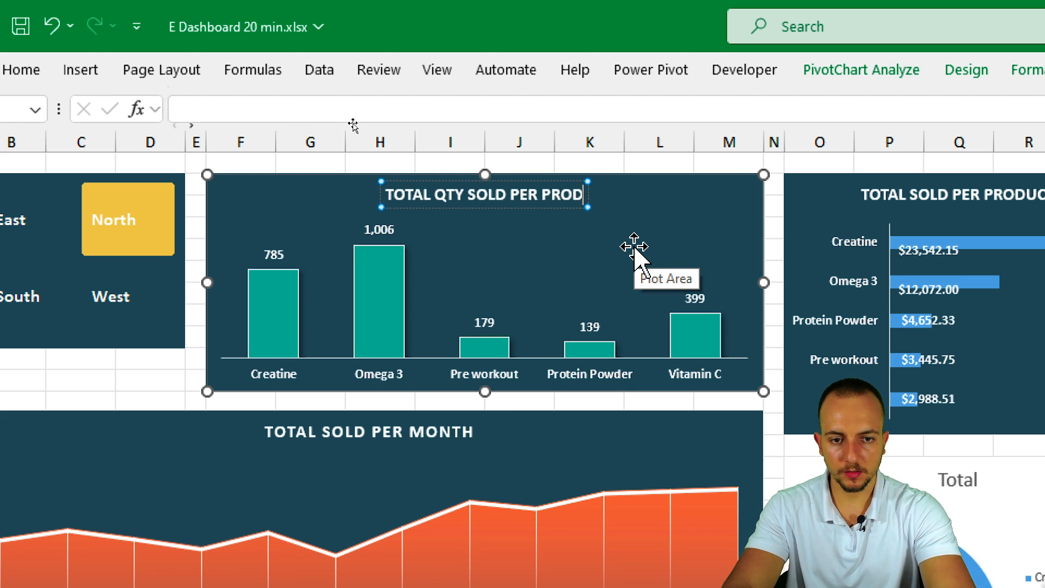
click(915, 320)
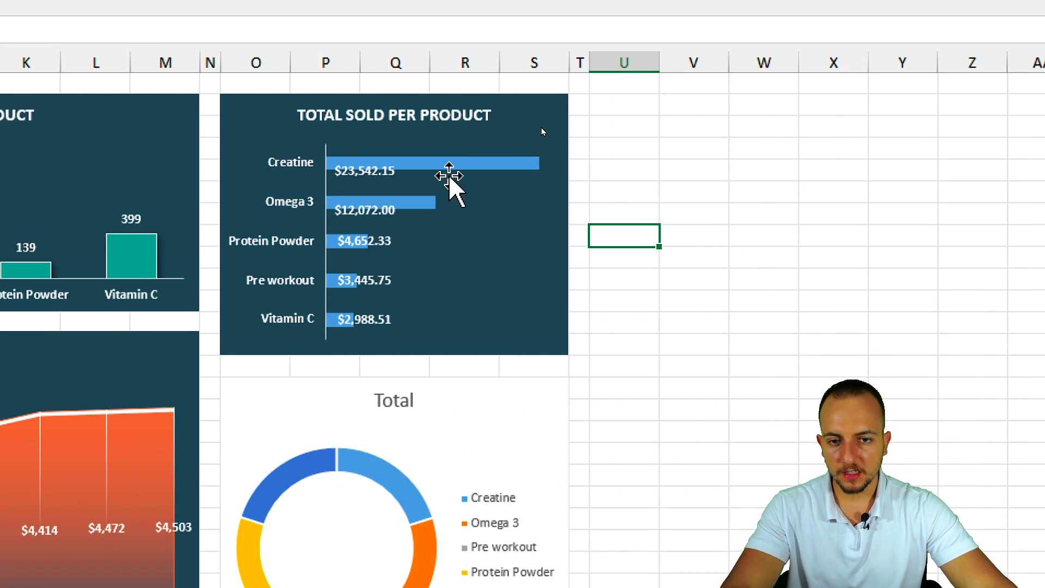
Set the gap width of the bars in the TOTAL SOLD PER PRODUCT chart to 53%
click(553, 200)
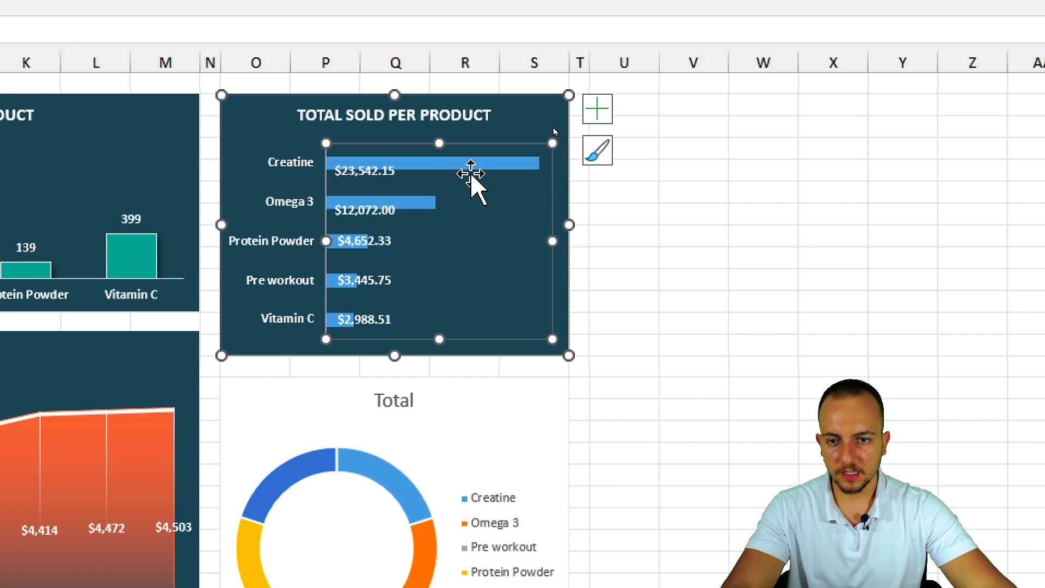
click(452, 166)
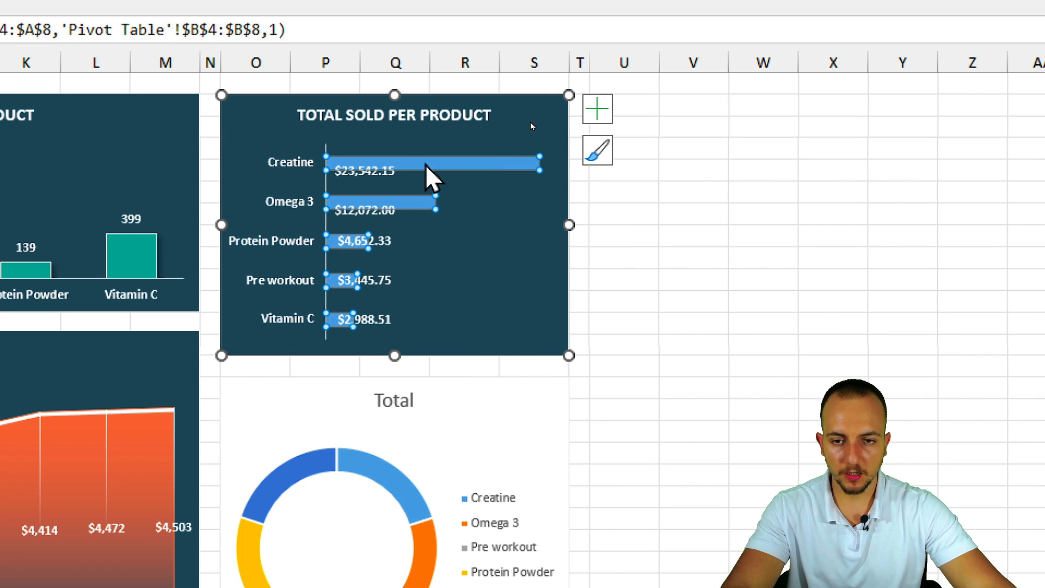
right_click(426, 164)
click(514, 468)
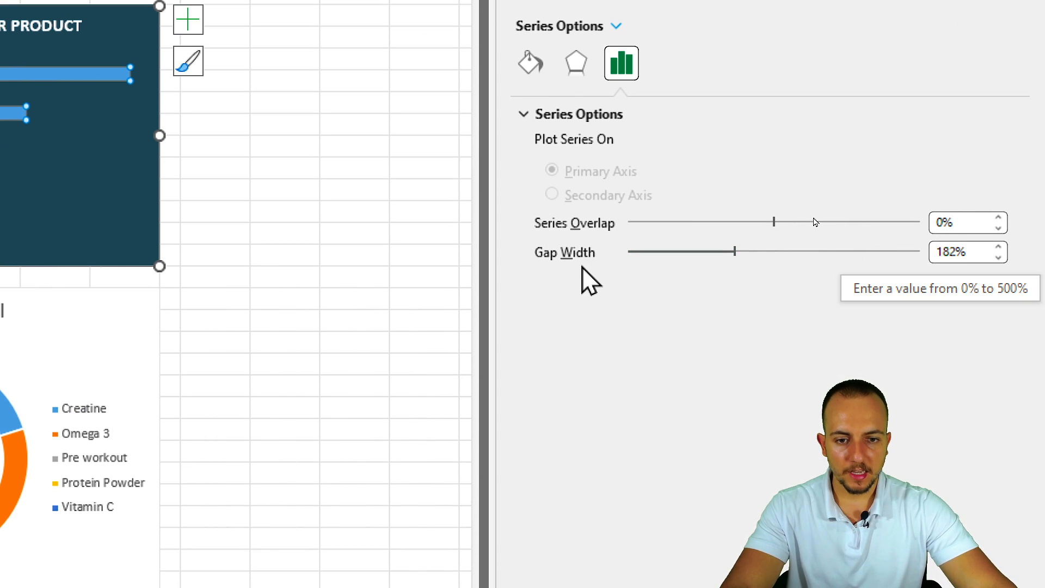
drag(735, 252, 675, 263)
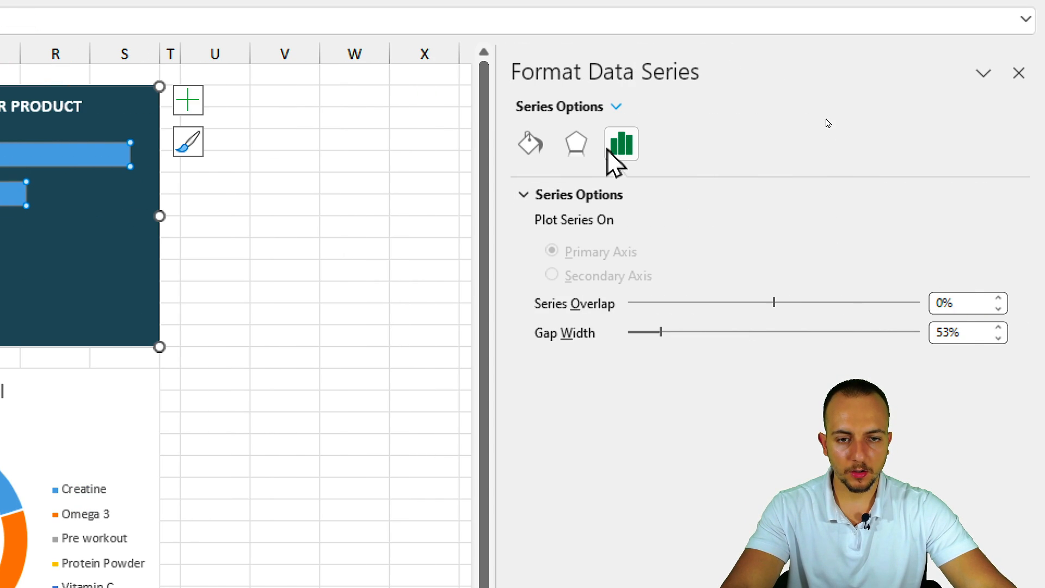
Give the bars a bottom-right outer shadow and a solid white border 0.5 pt wide
click(590, 152)
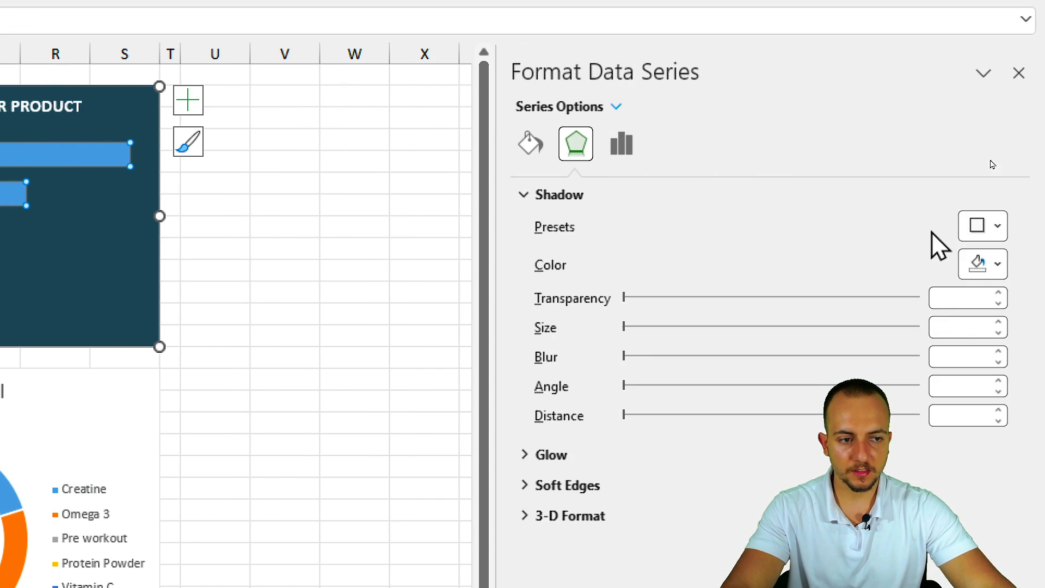
click(987, 227)
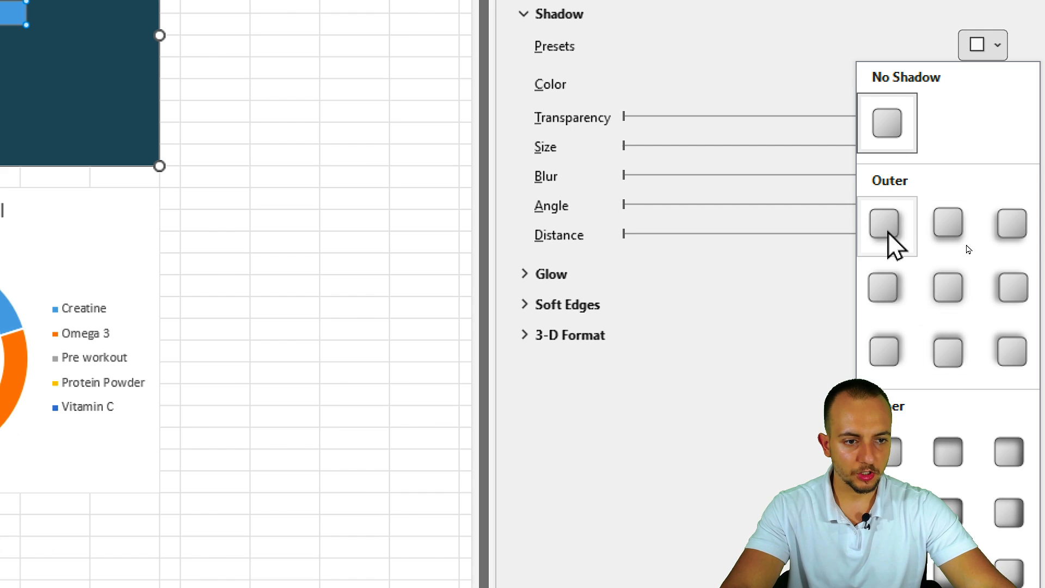
click(887, 228)
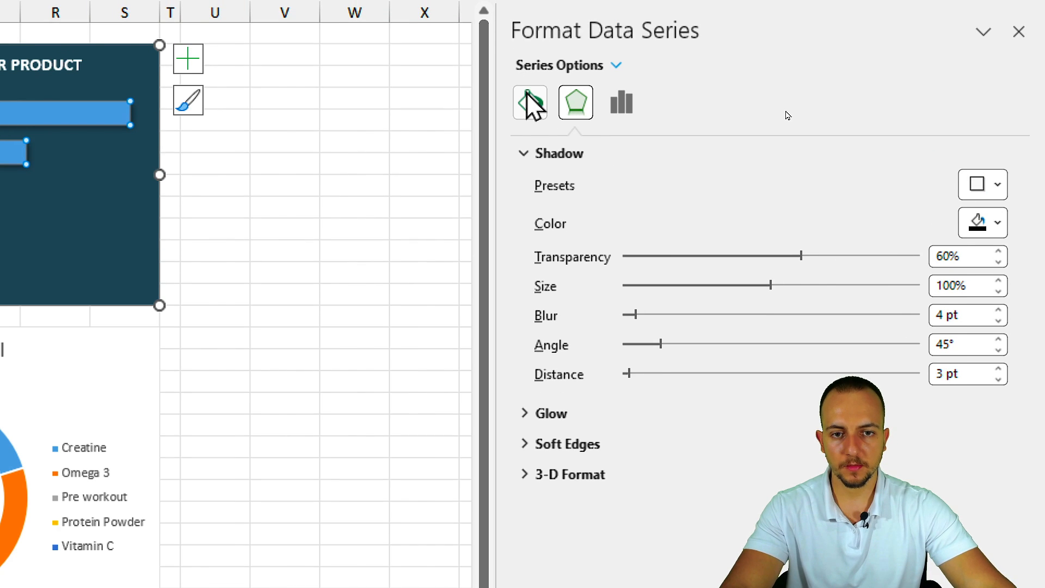
click(532, 103)
click(562, 152)
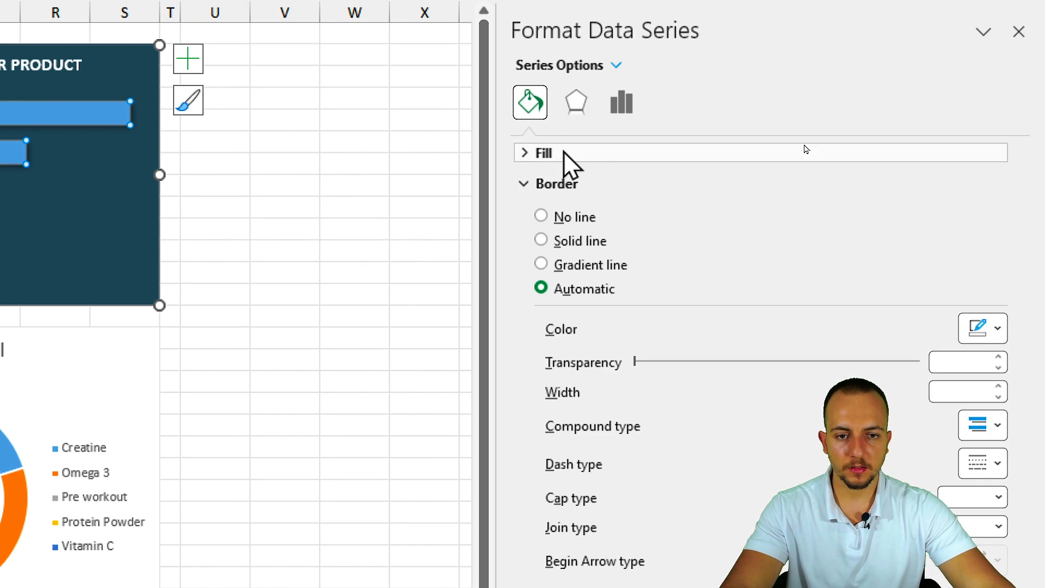
click(589, 242)
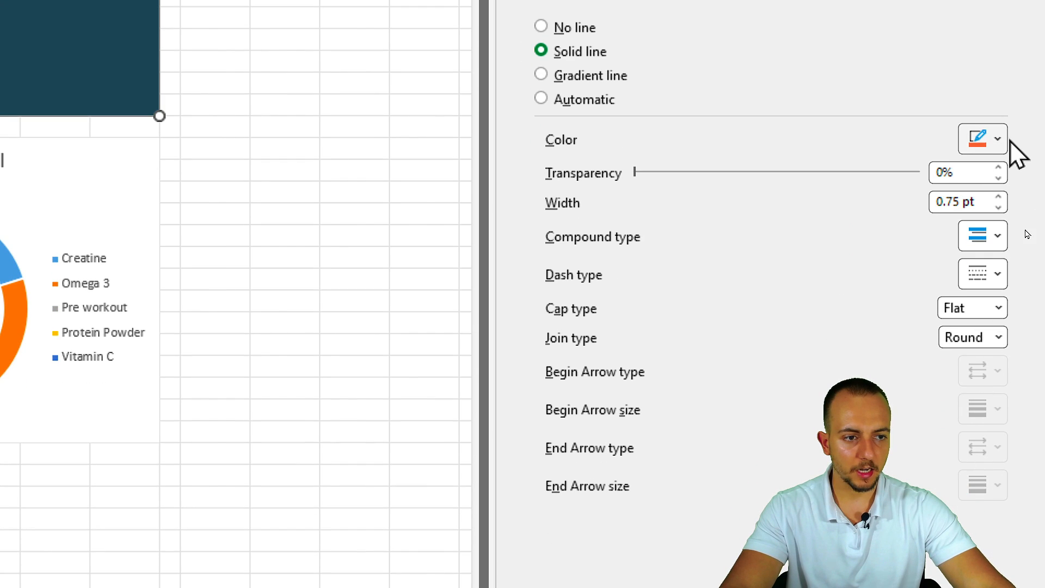
click(998, 328)
click(864, 197)
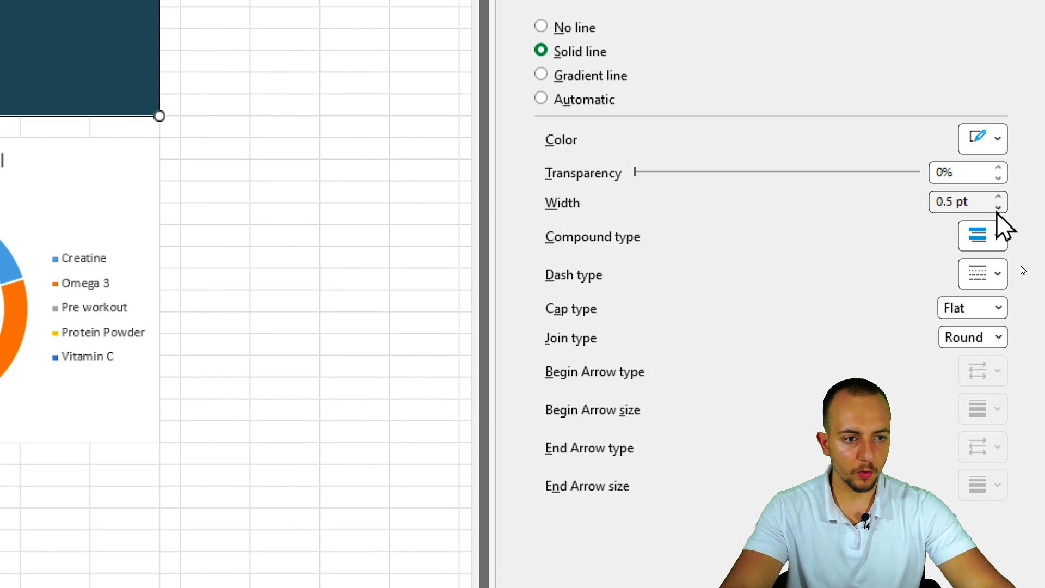
Fill the bars with a solid custom orange, hex F4A261
click(550, 87)
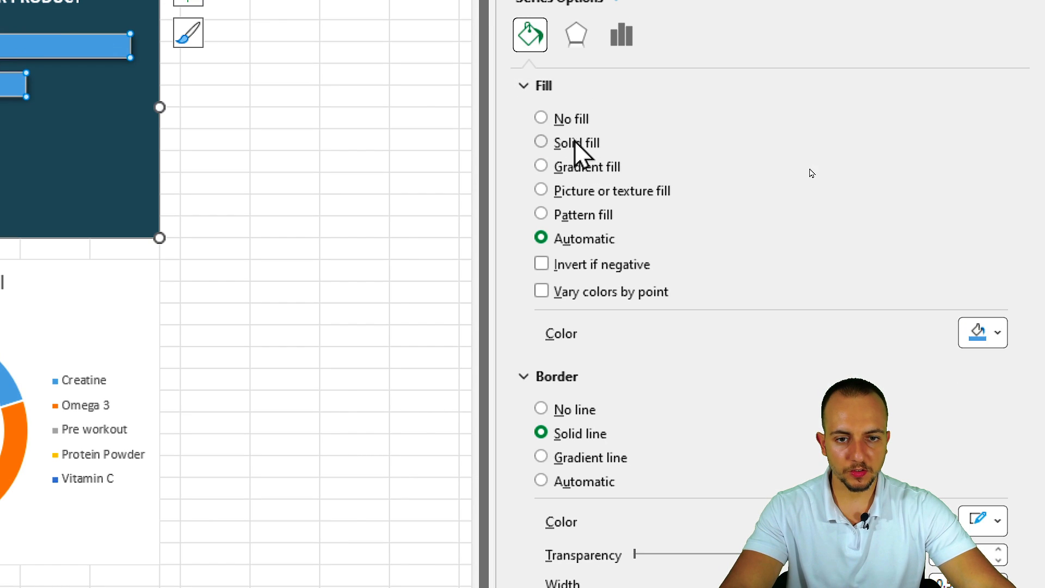
click(575, 143)
click(997, 332)
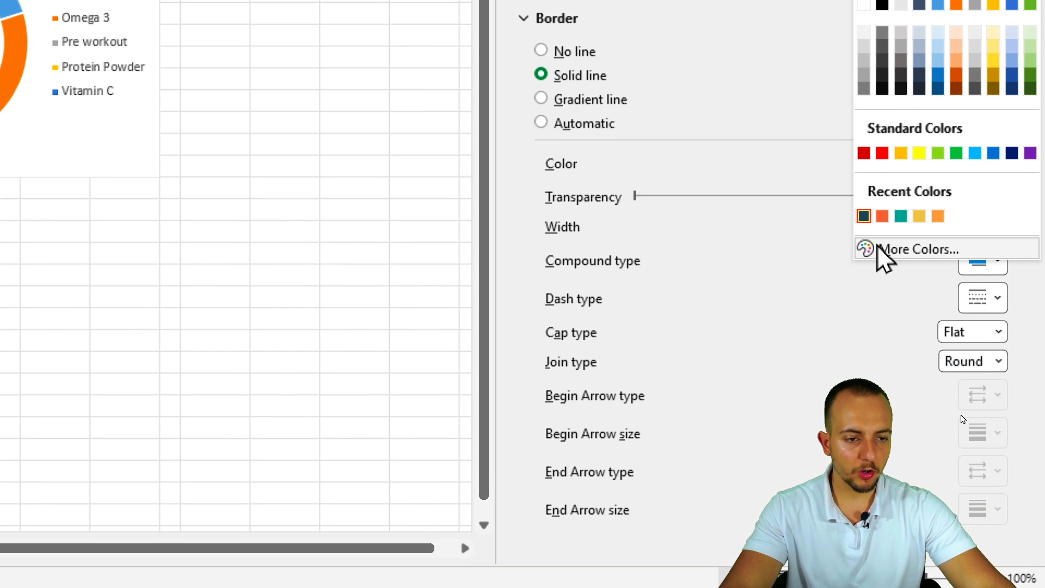
click(906, 250)
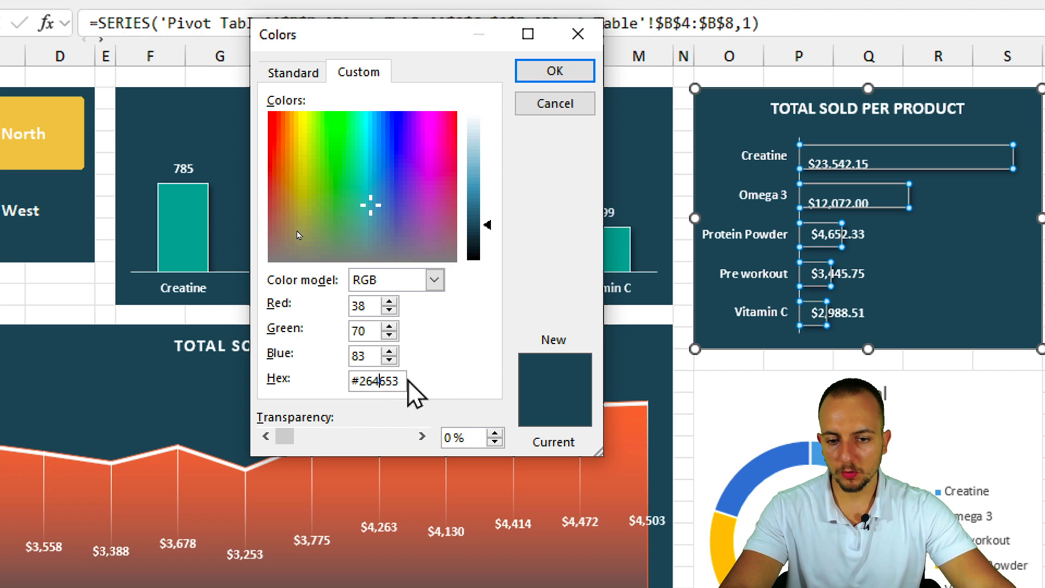
double_click(380, 381)
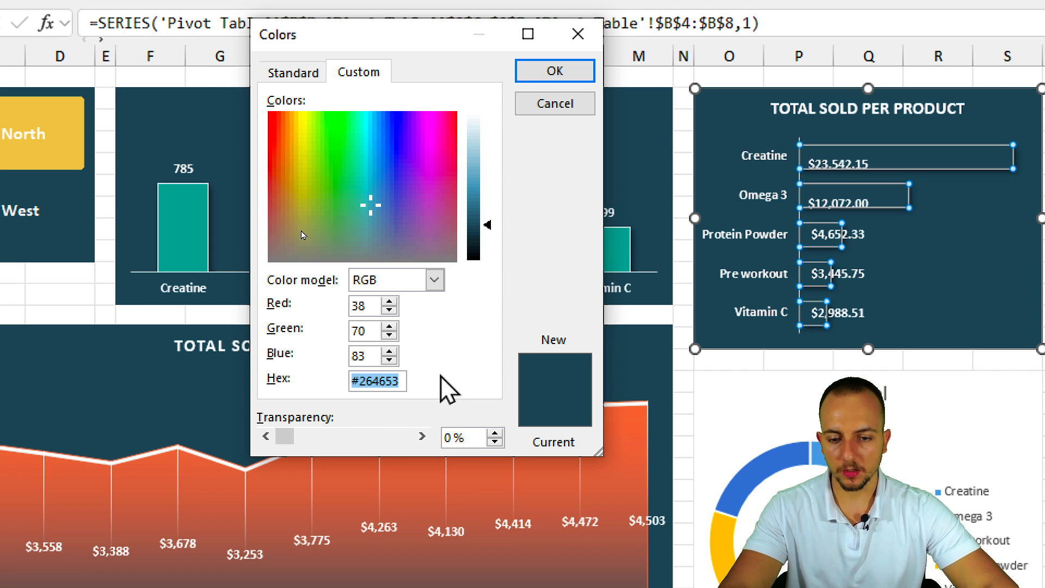
text(F4A2)
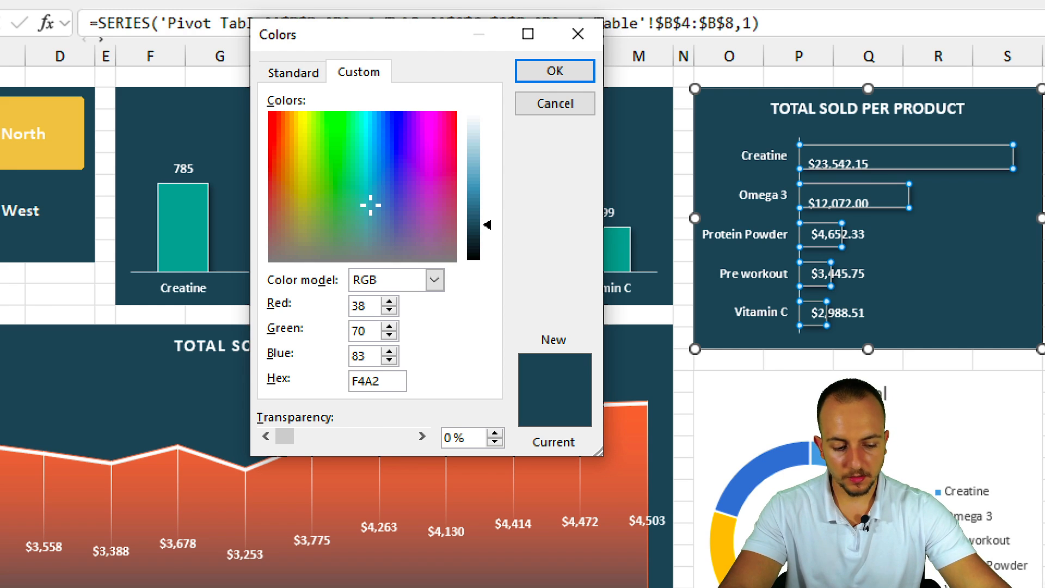
text(61)
key(Return)
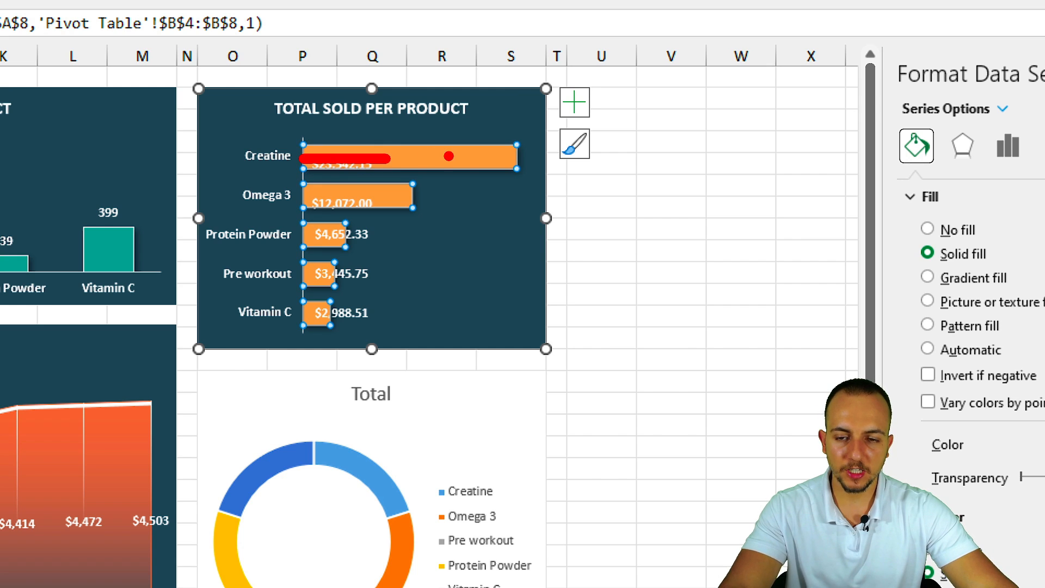
Format the bar chart's data labels as $ currency with 0 decimal places
click(354, 170)
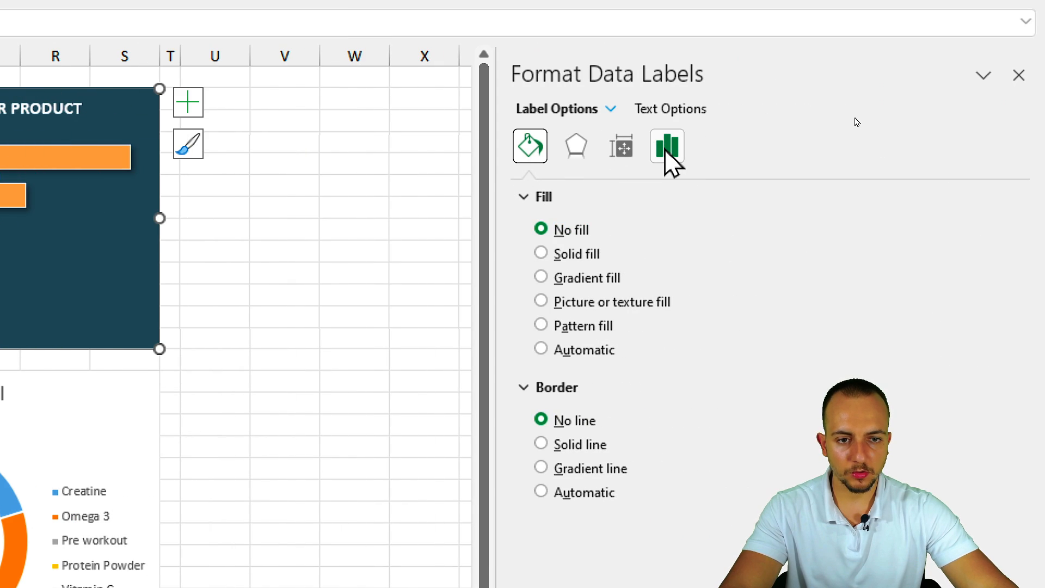
click(664, 150)
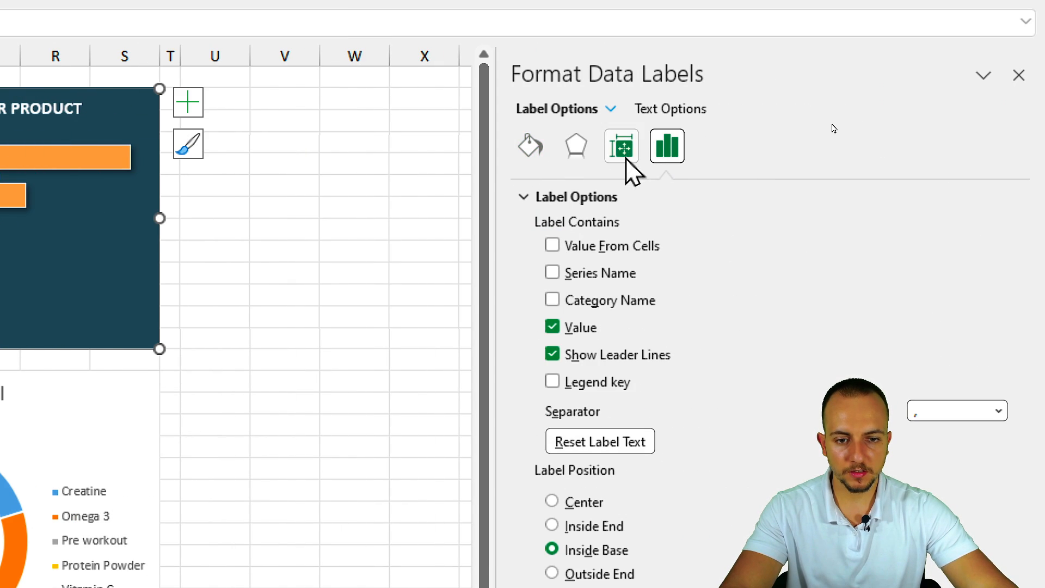
click(570, 197)
click(544, 227)
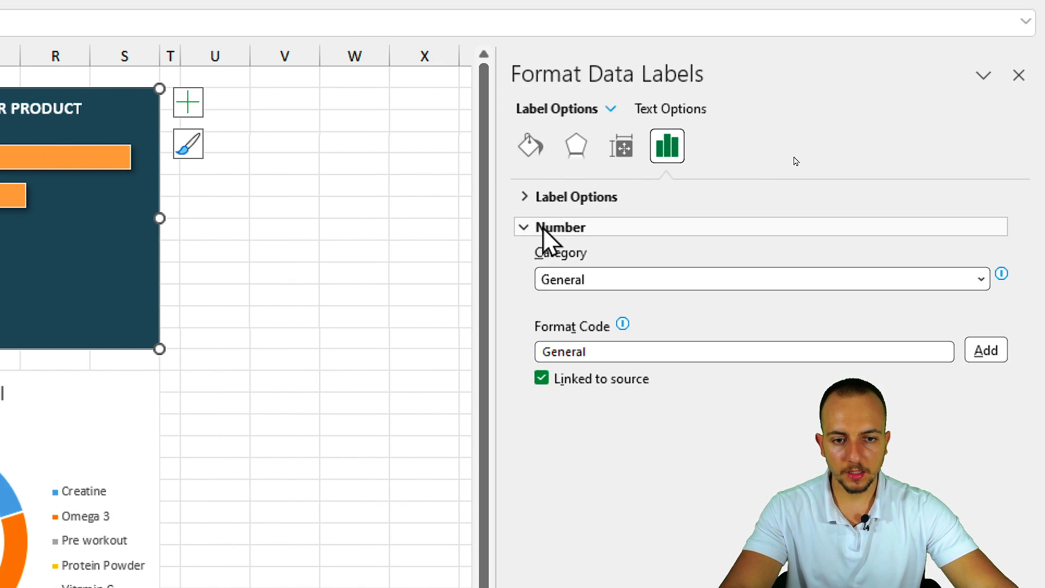
click(596, 280)
click(596, 343)
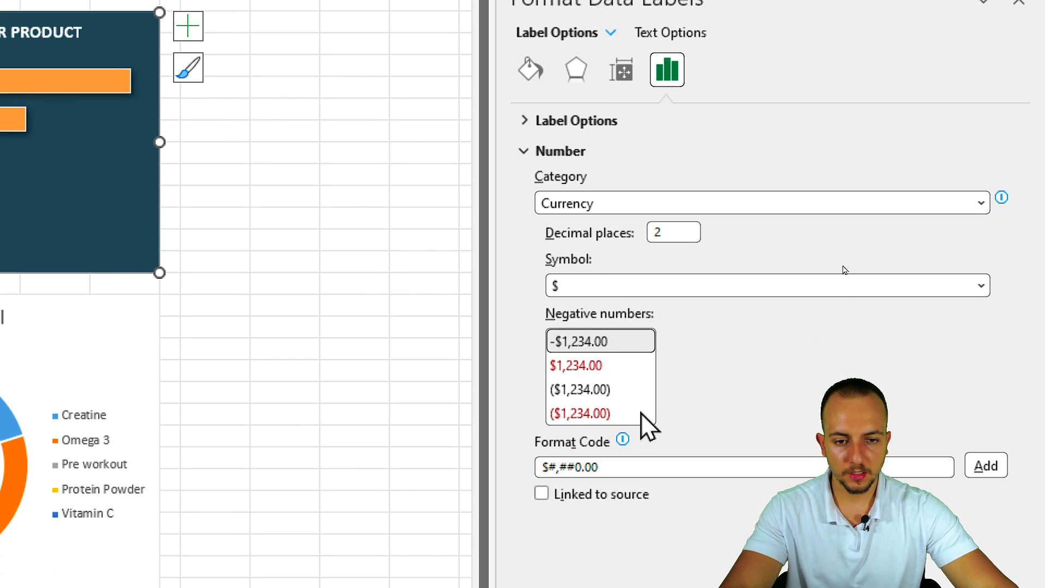
double_click(667, 233)
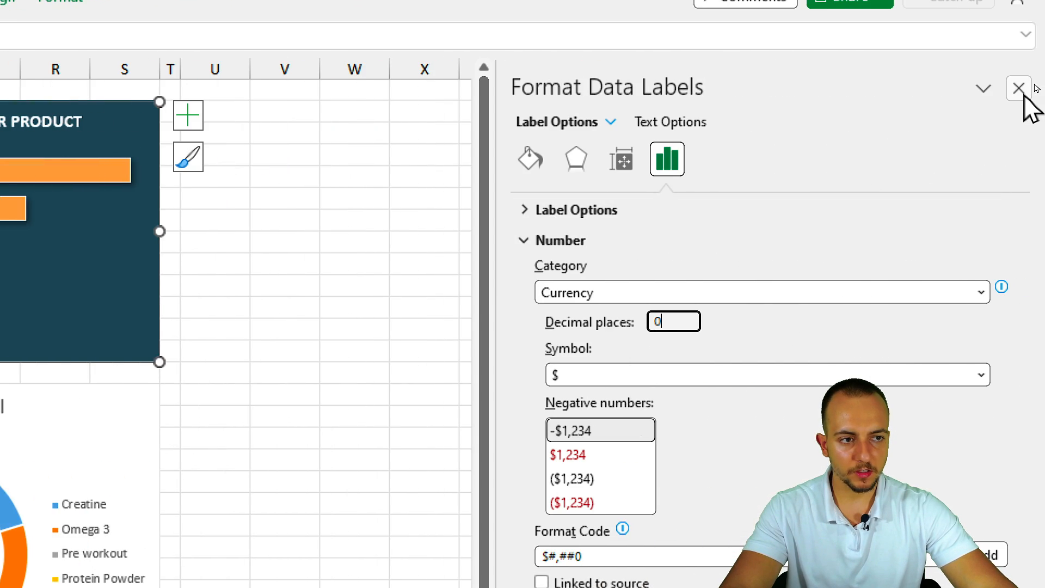
click(1021, 91)
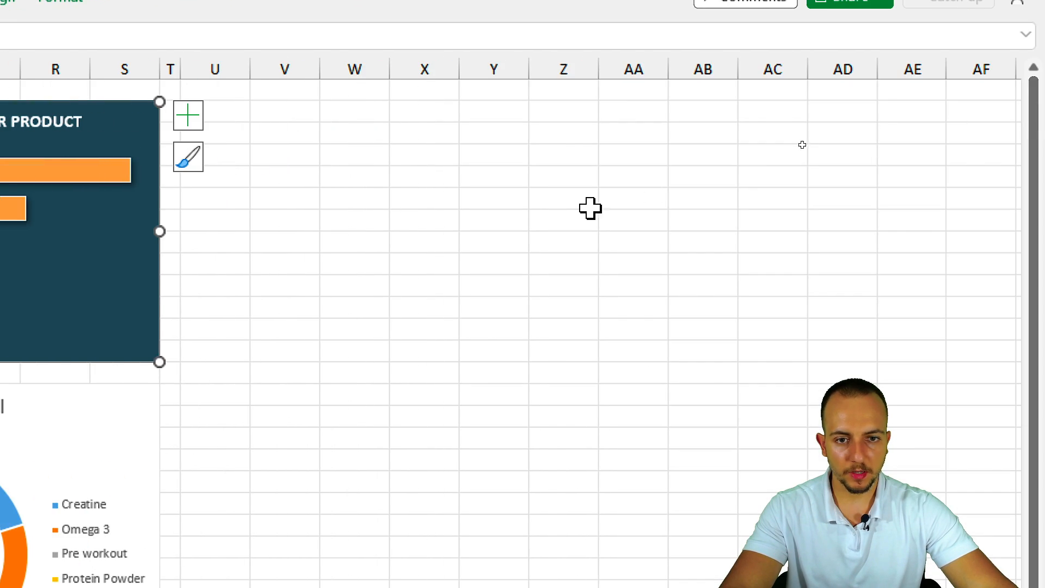
click(589, 212)
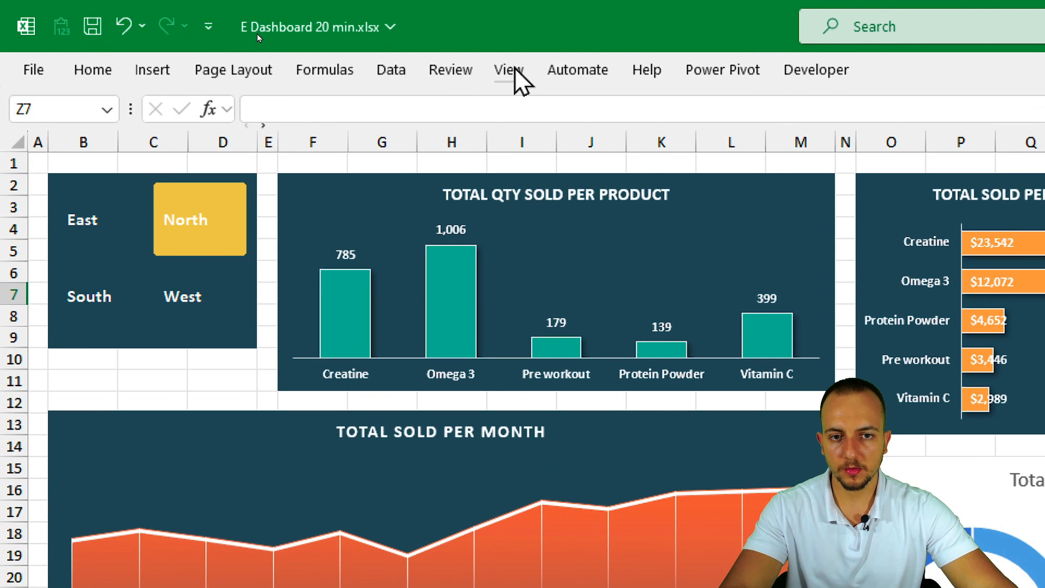
Enlarge the dashboard sheet's view with a custom zoom magnification above 100%
click(509, 70)
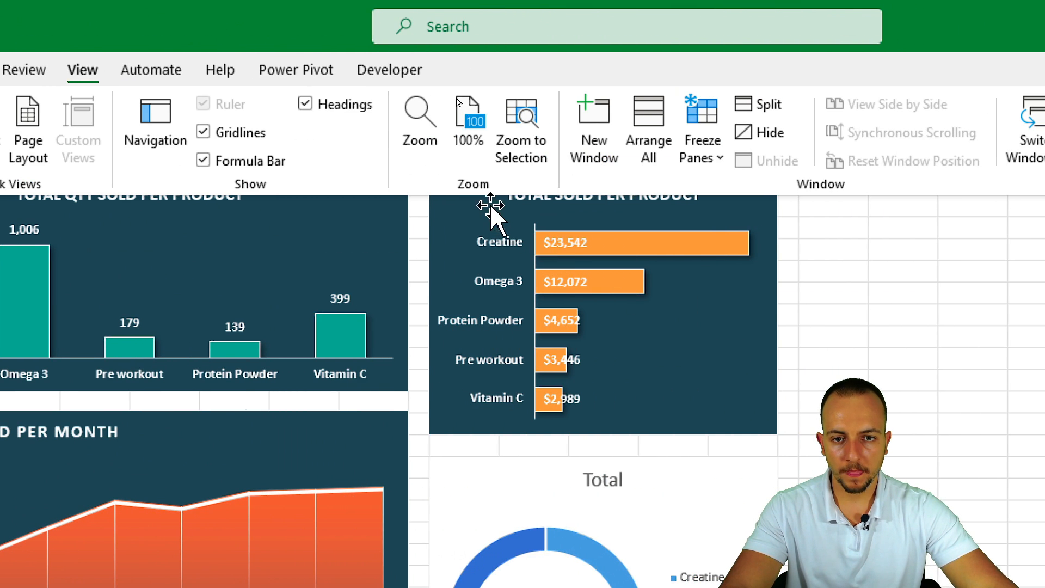
click(426, 144)
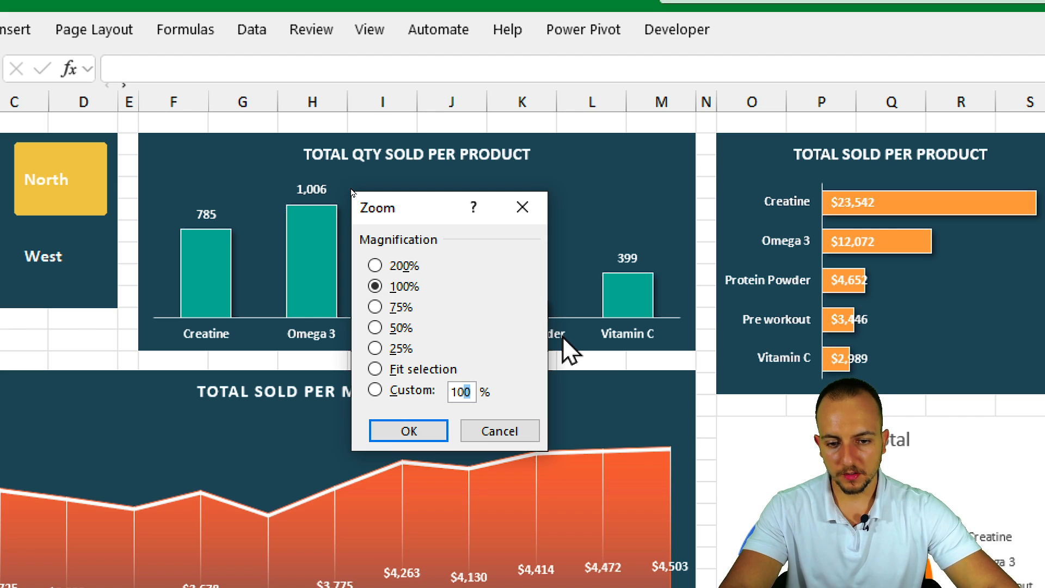
key(Return)
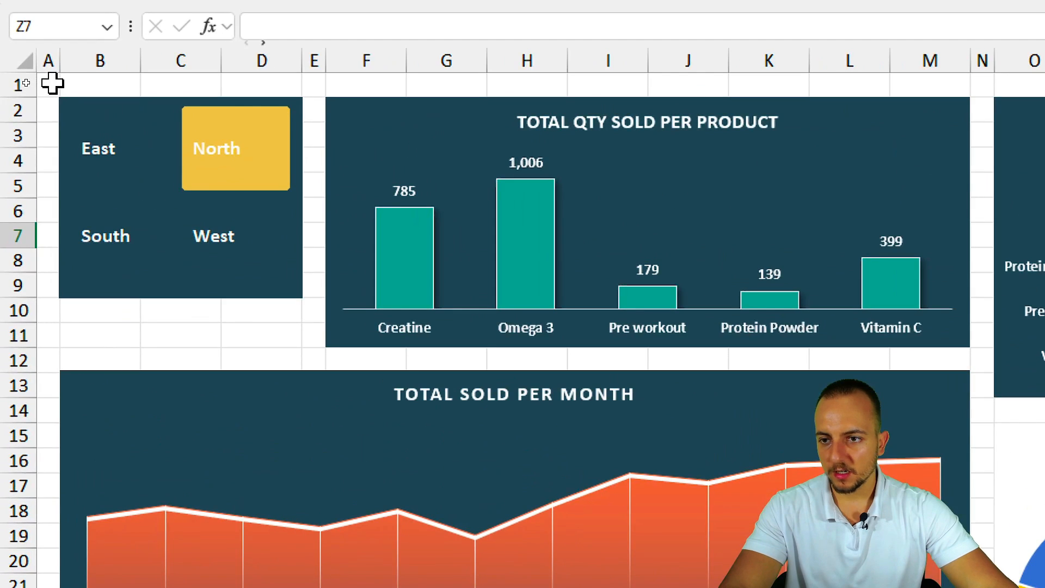
Fill the cells behind the dashboard, from A1 across to column U, with the recent dark teal color
drag(25, 84, 718, 449)
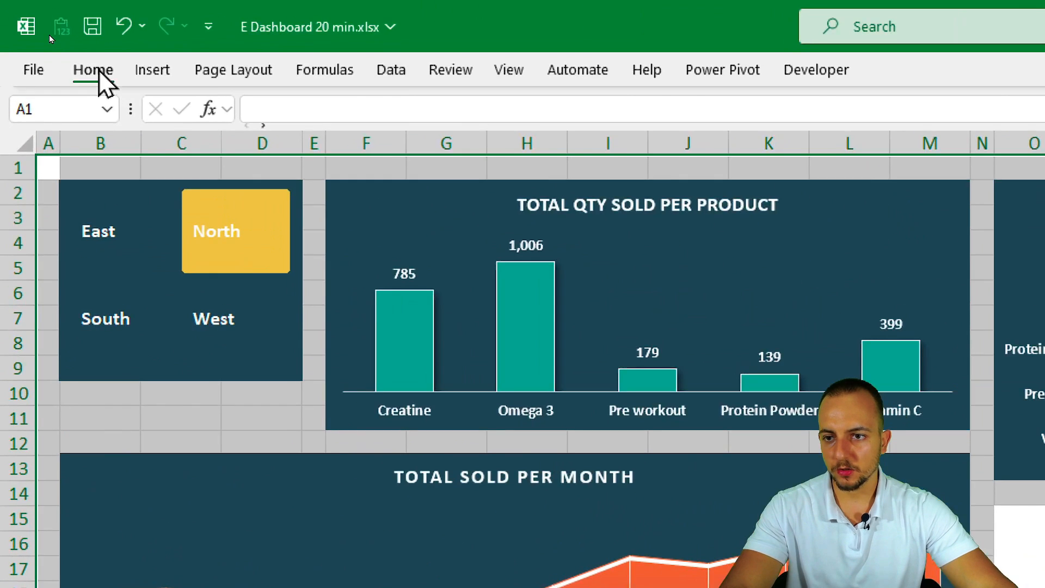
click(46, 35)
click(193, 73)
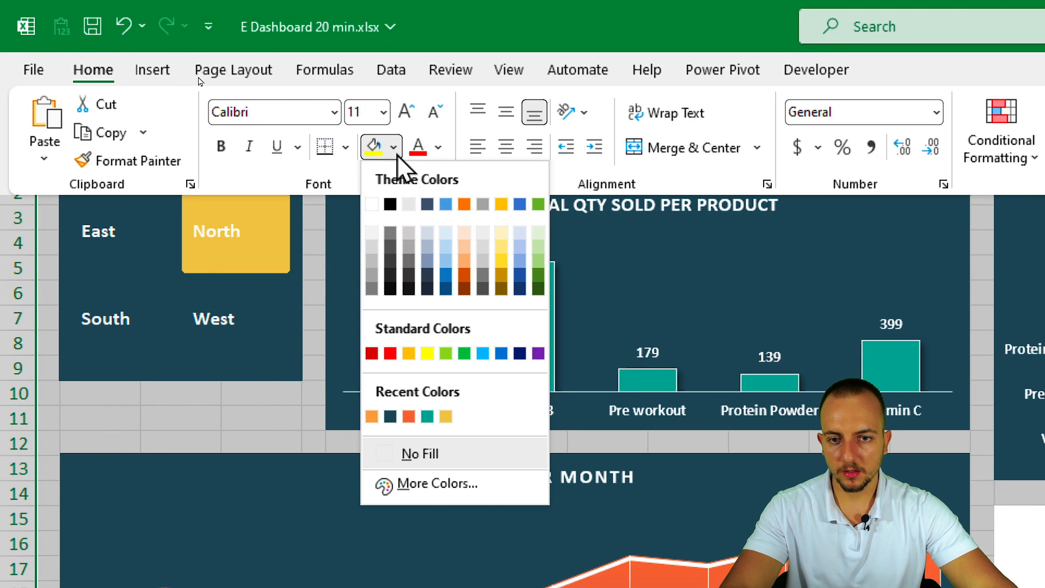
click(390, 418)
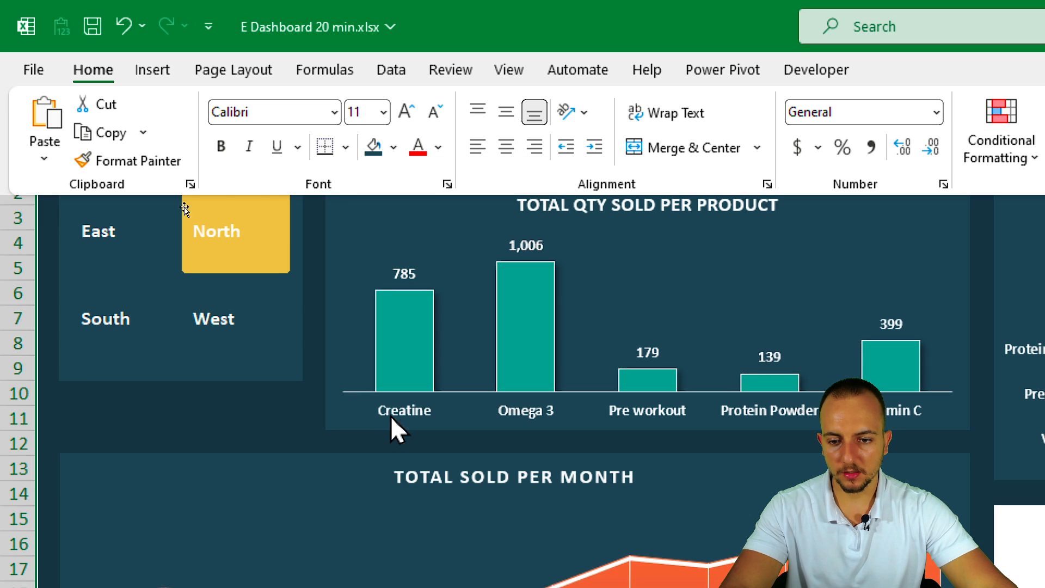
click(296, 497)
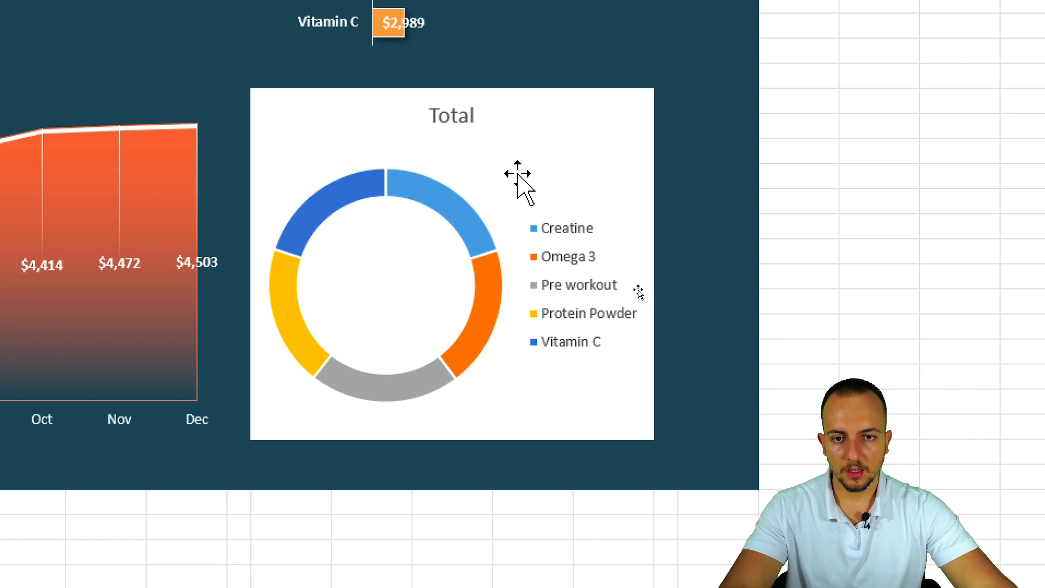
Remove the doughnut chart's outline and fill its background with the recent dark teal color
click(634, 111)
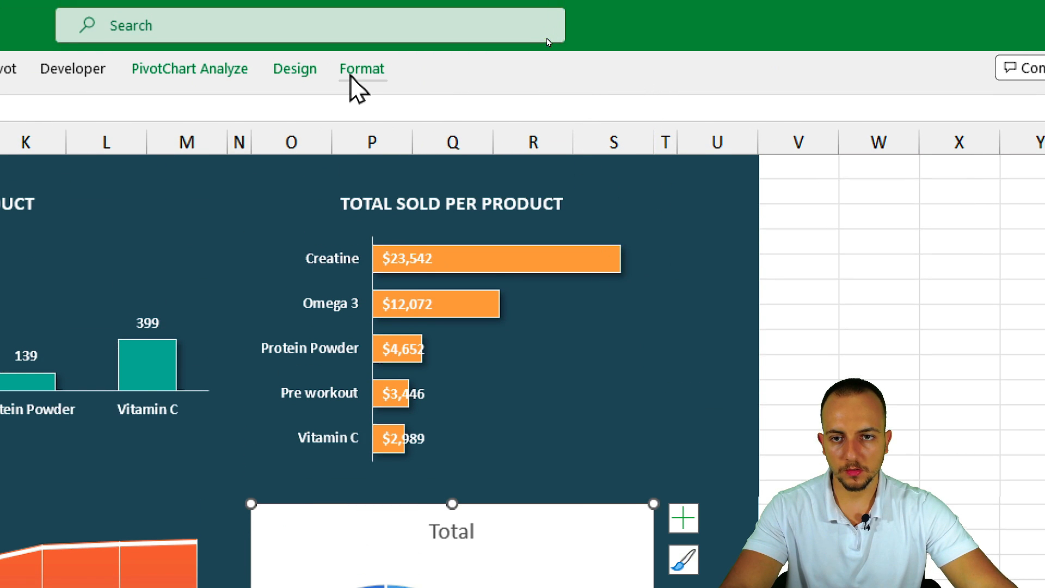
click(354, 74)
click(420, 131)
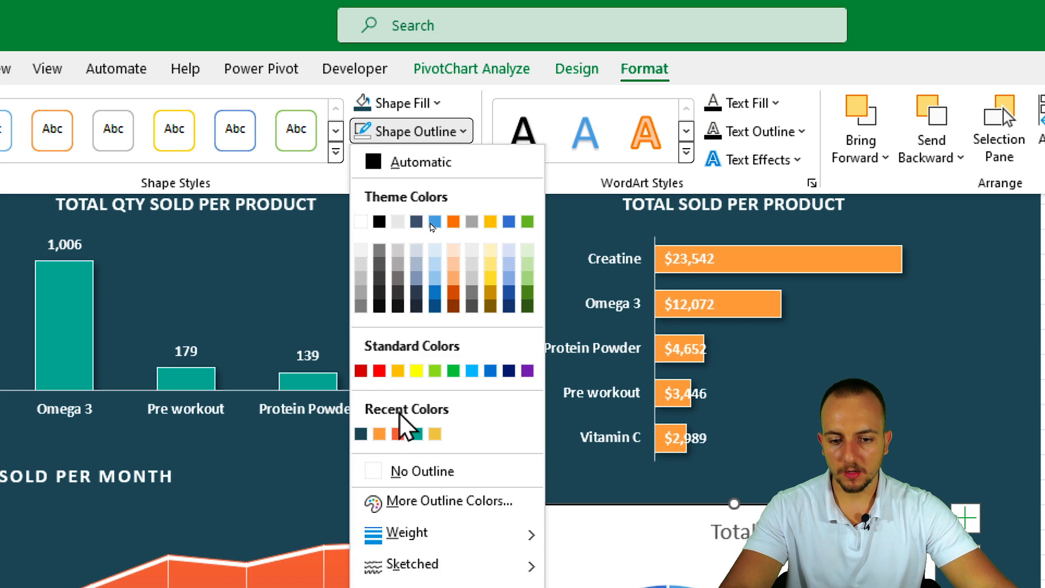
click(415, 483)
click(435, 105)
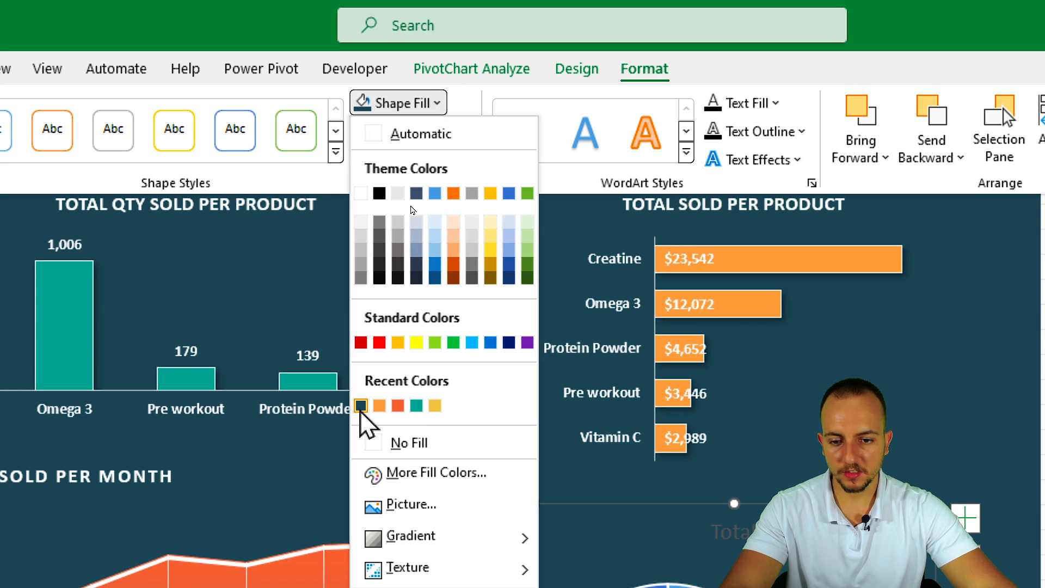
click(361, 406)
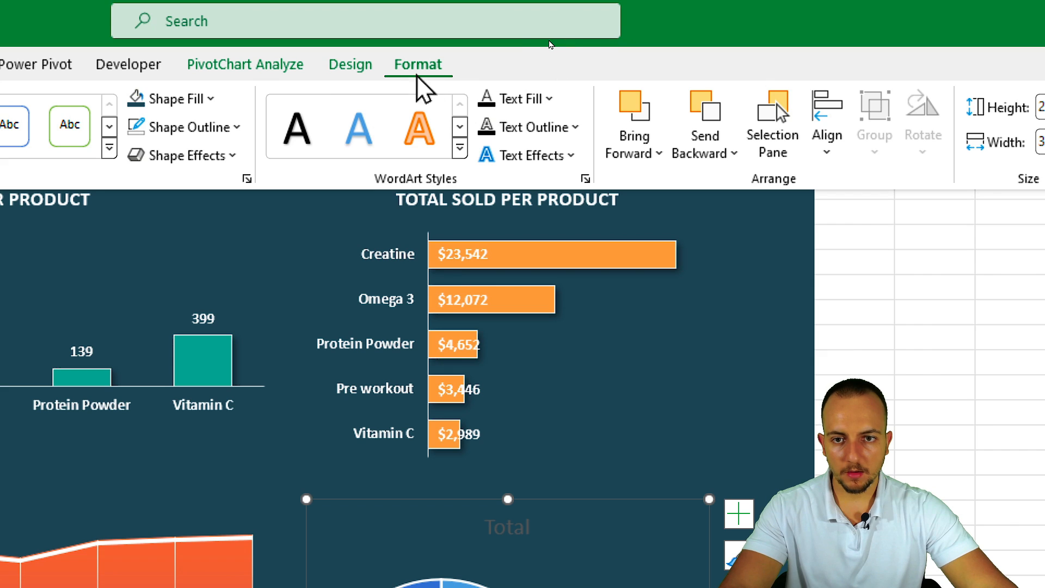
Add data labels to the doughnut chart, showing the percentage on each slice
click(362, 68)
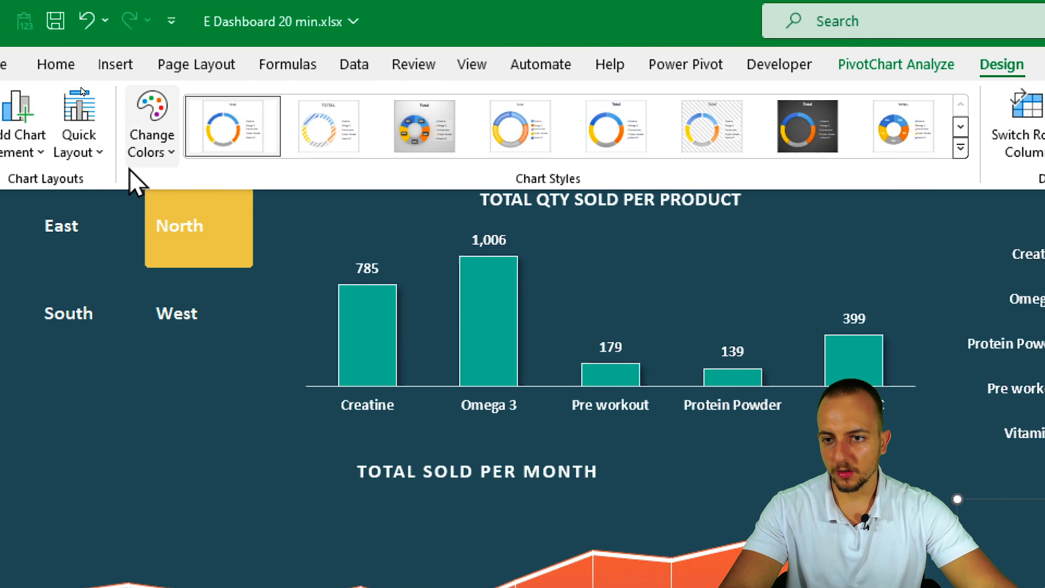
click(63, 156)
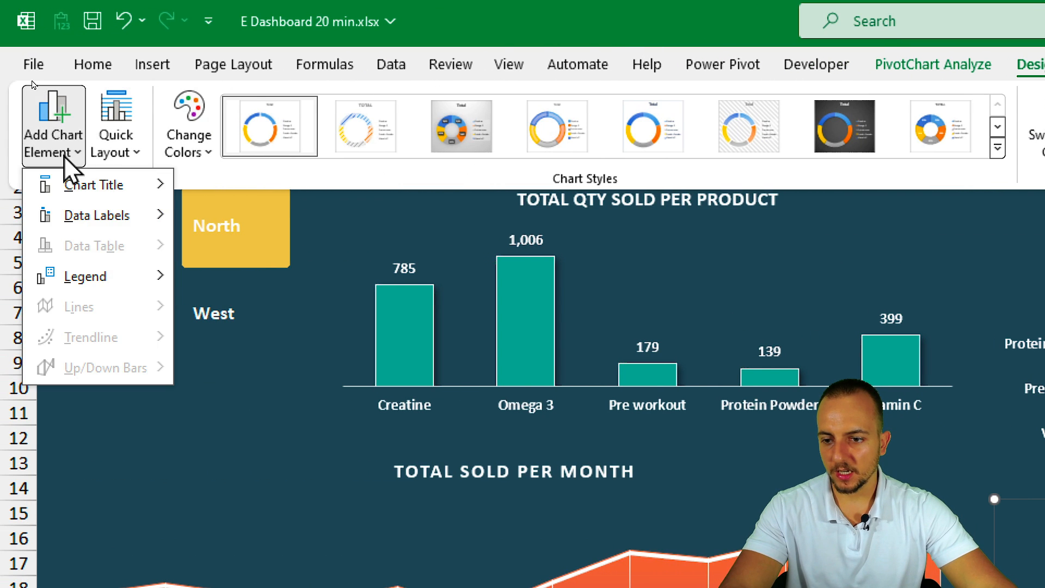
mouse_move(113, 215)
click(218, 278)
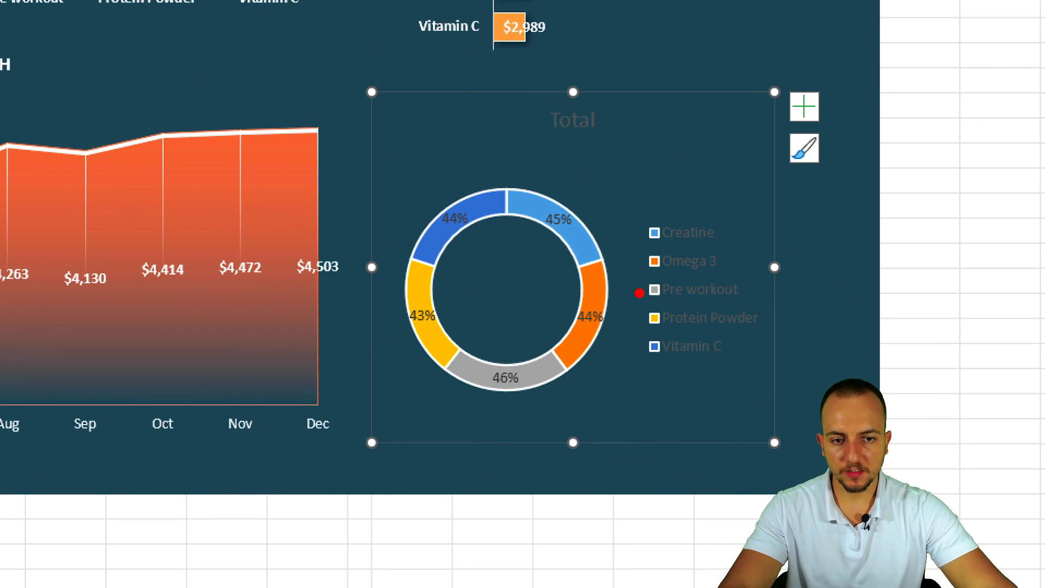
mouse_move(508, 234)
mouse_down()
mouse_move(582, 183)
mouse_move(509, 247)
mouse_up()
drag(479, 164, 492, 240)
drag(418, 160, 478, 155)
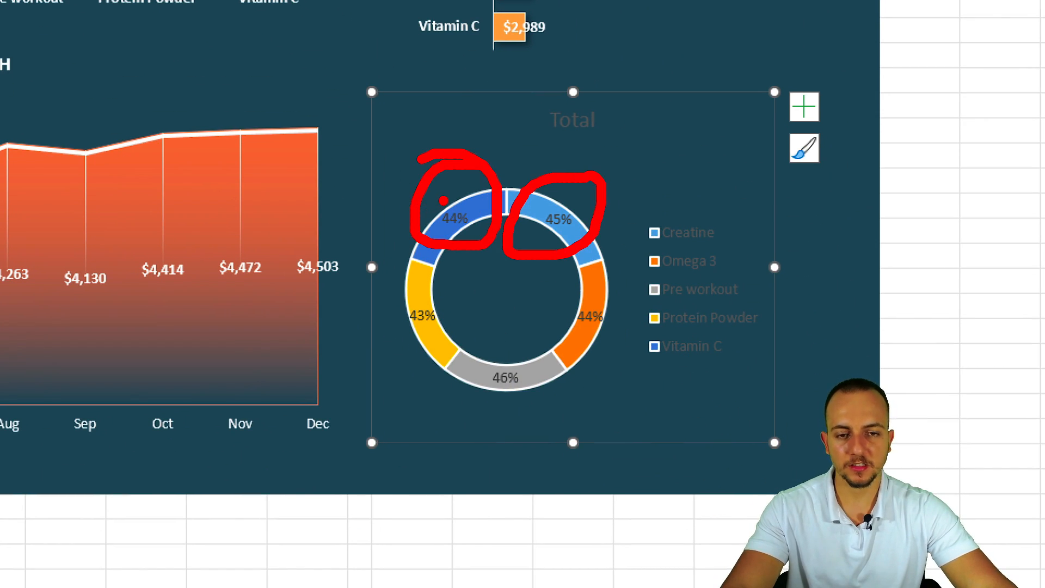
key(Escape)
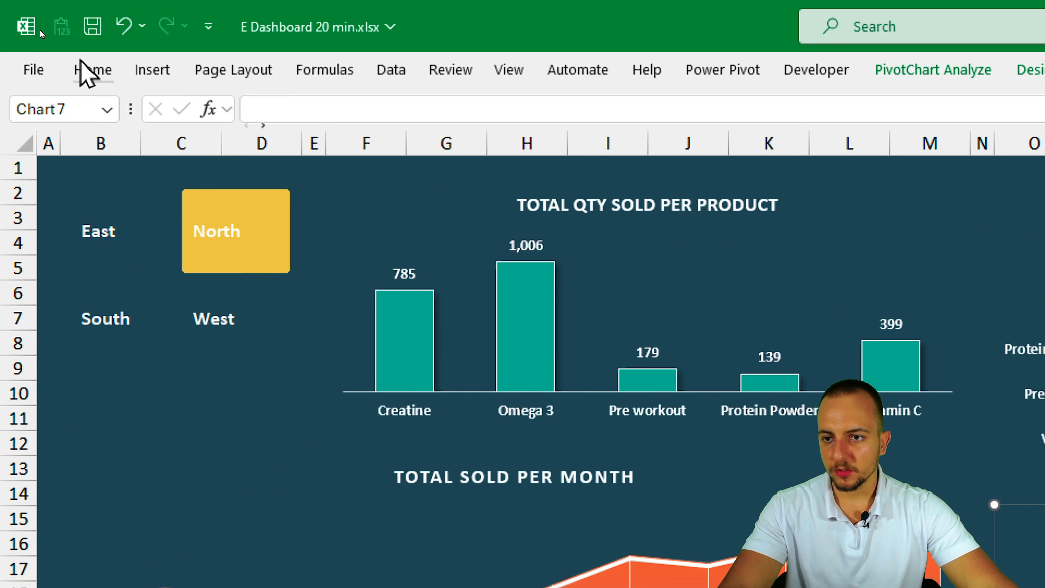
Make the doughnut chart's text bold and white, and retitle the chart AVERAGE MARGIN PER PRODUCT
click(90, 69)
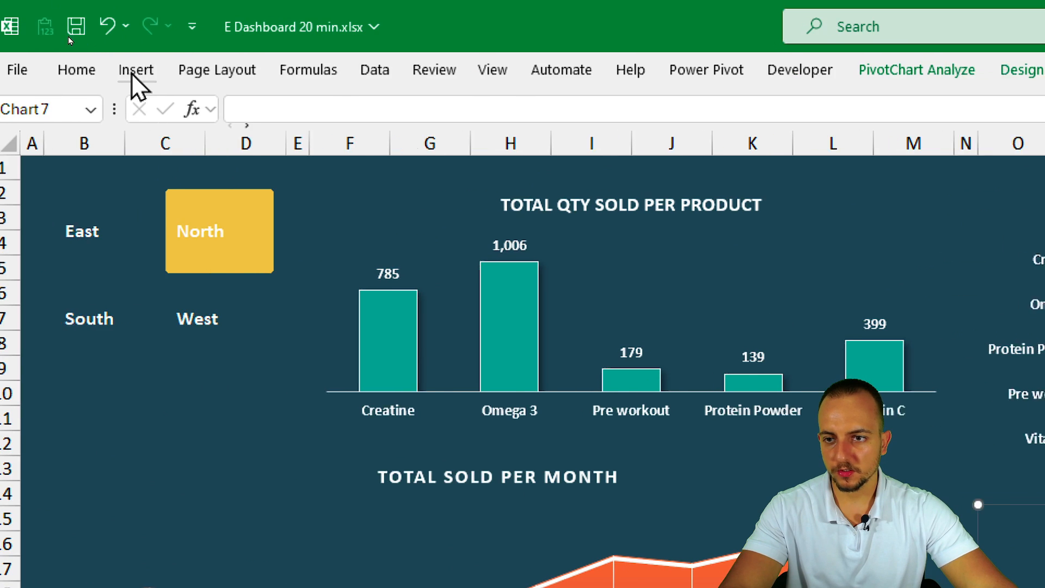
click(77, 70)
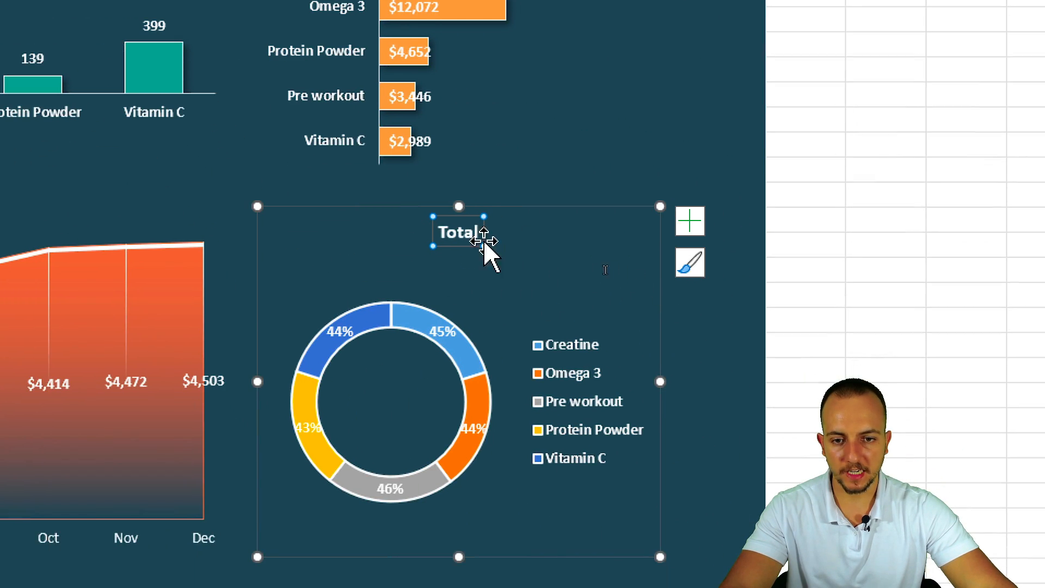
click(458, 225)
key(ctrl+a)
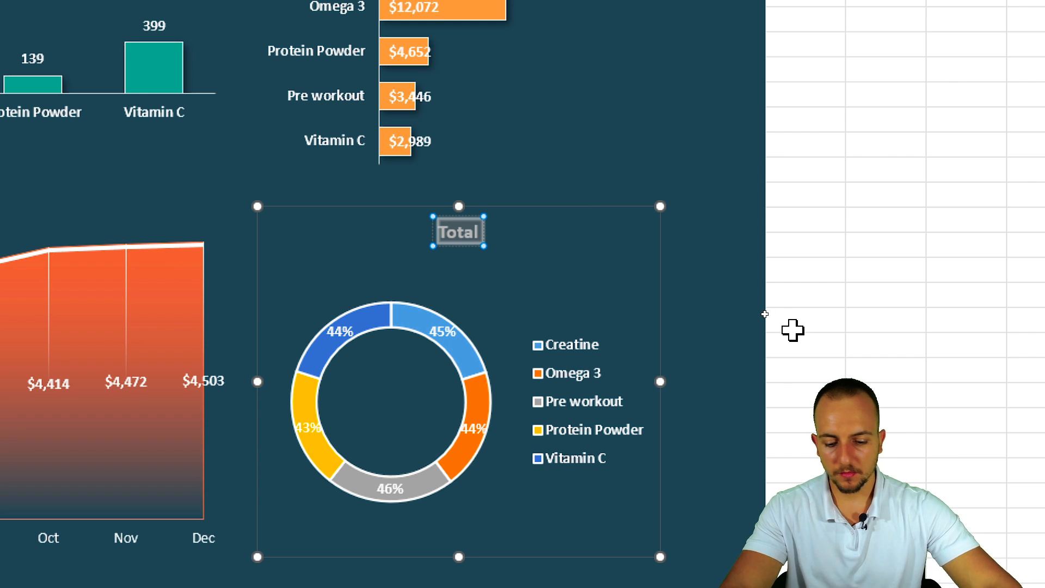
text(AVERA)
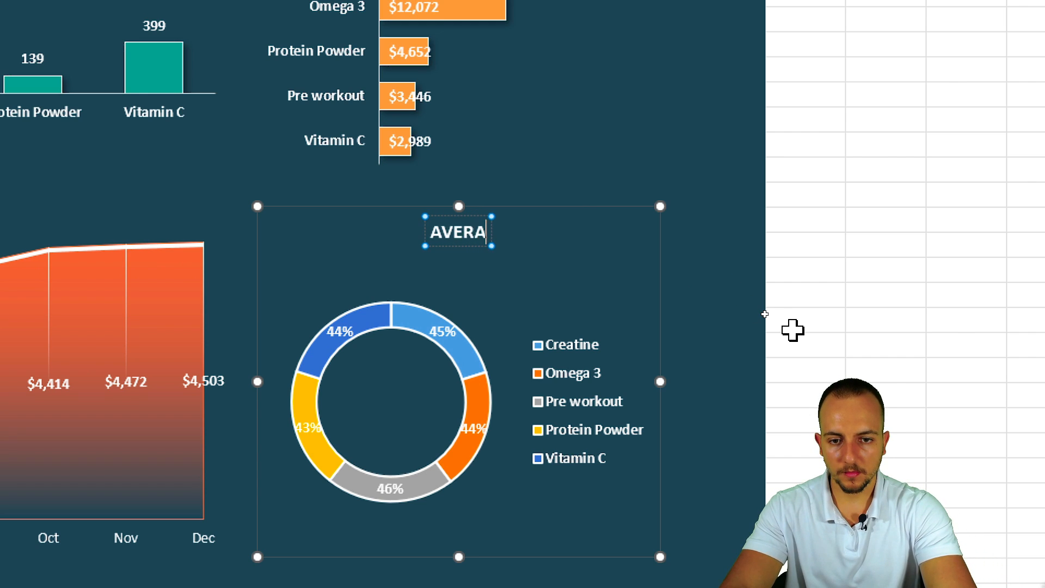
text(GE MARGIN)
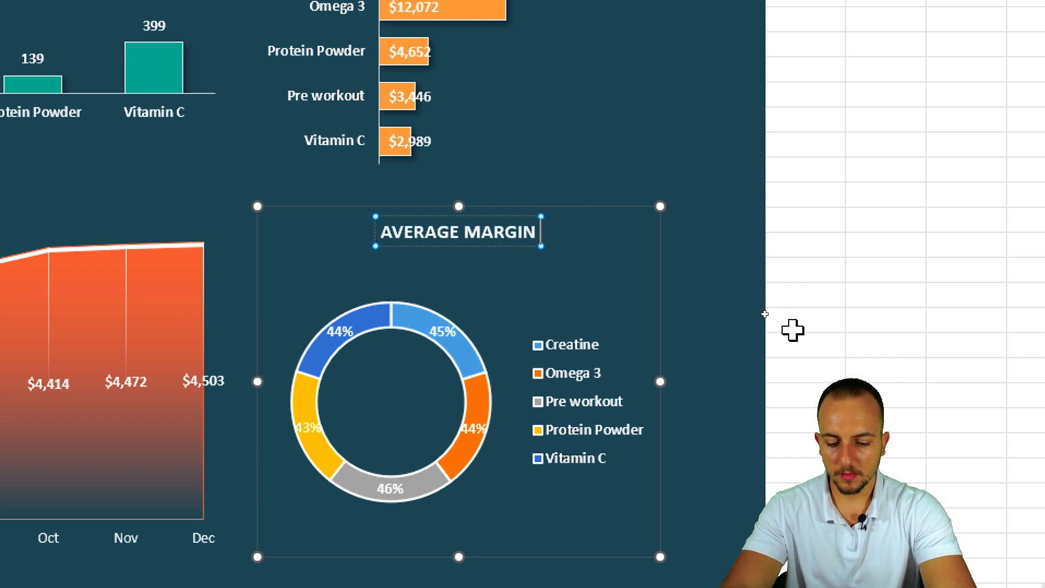
text( PER PRODUCT)
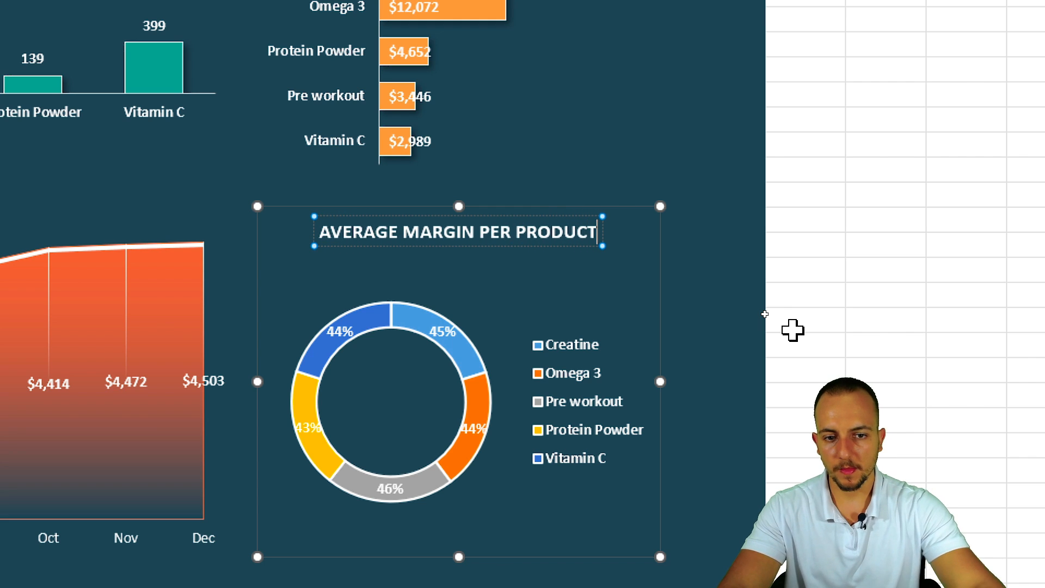
click(793, 329)
Thicken the ring of the doughnut chart by setting its Doughnut Hole Size to 65%
scroll(671, 350, down, 2)
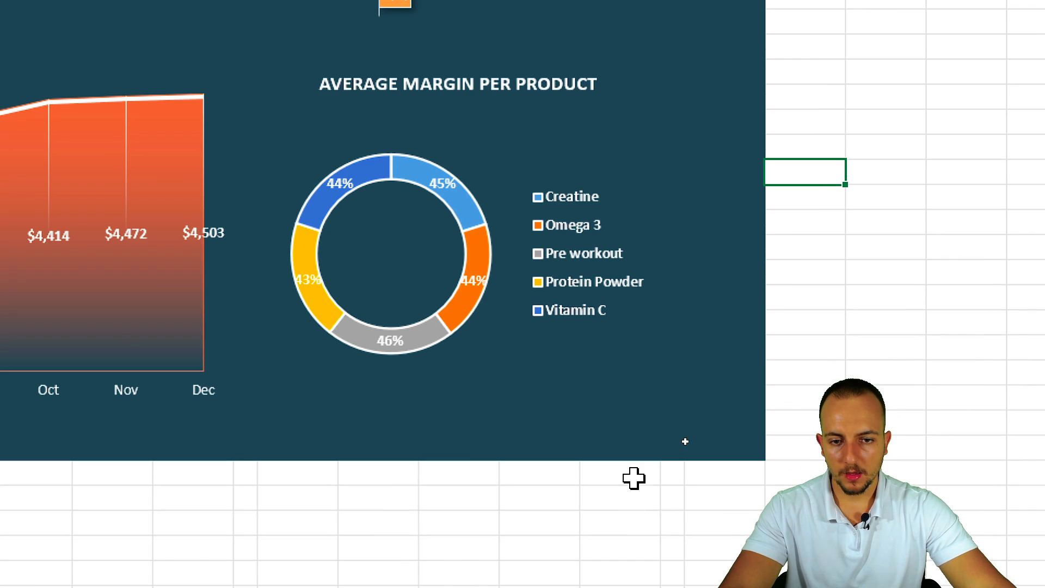
click(597, 158)
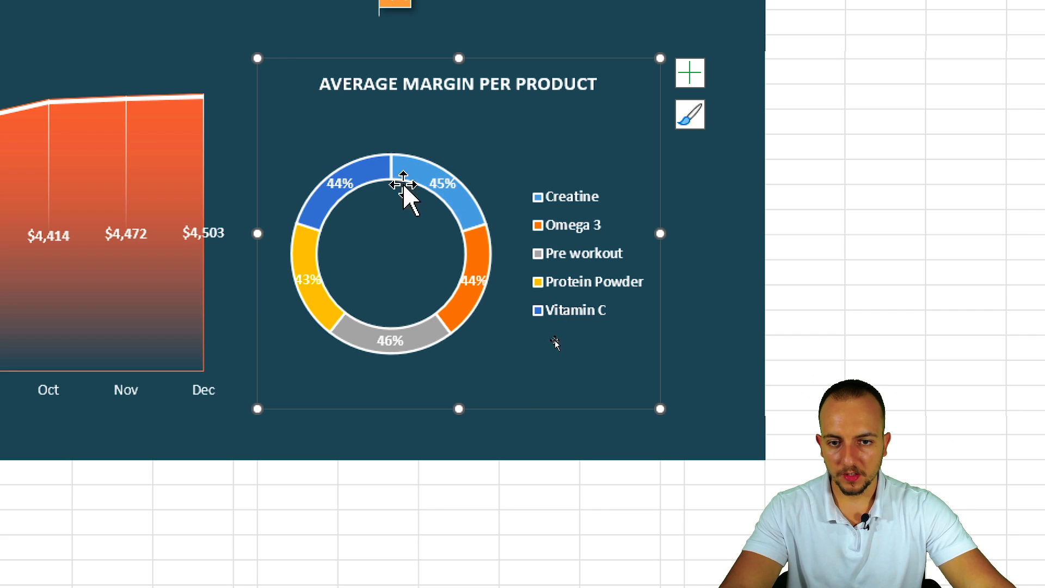
right_click(442, 182)
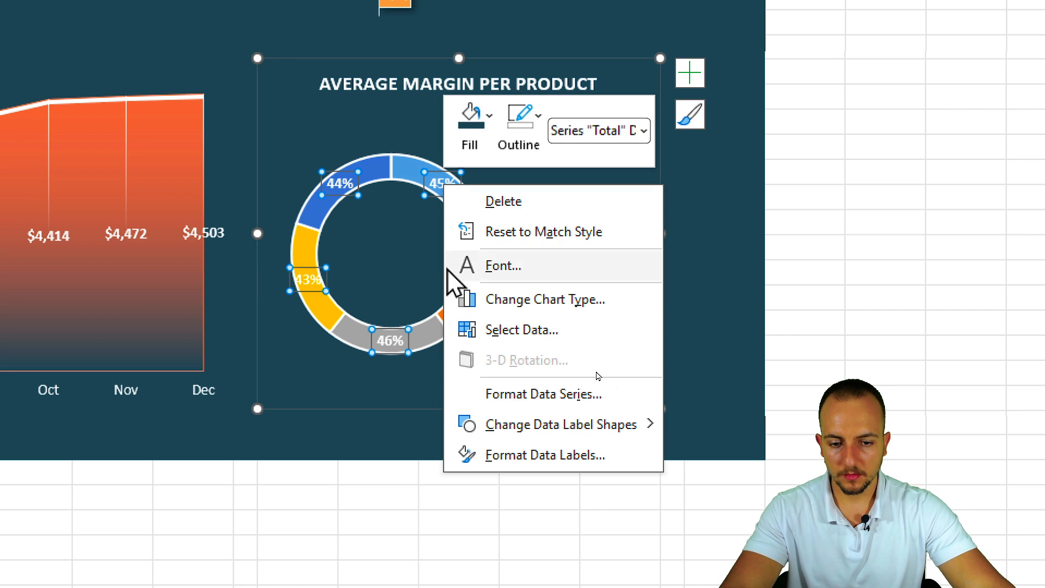
right_click(398, 164)
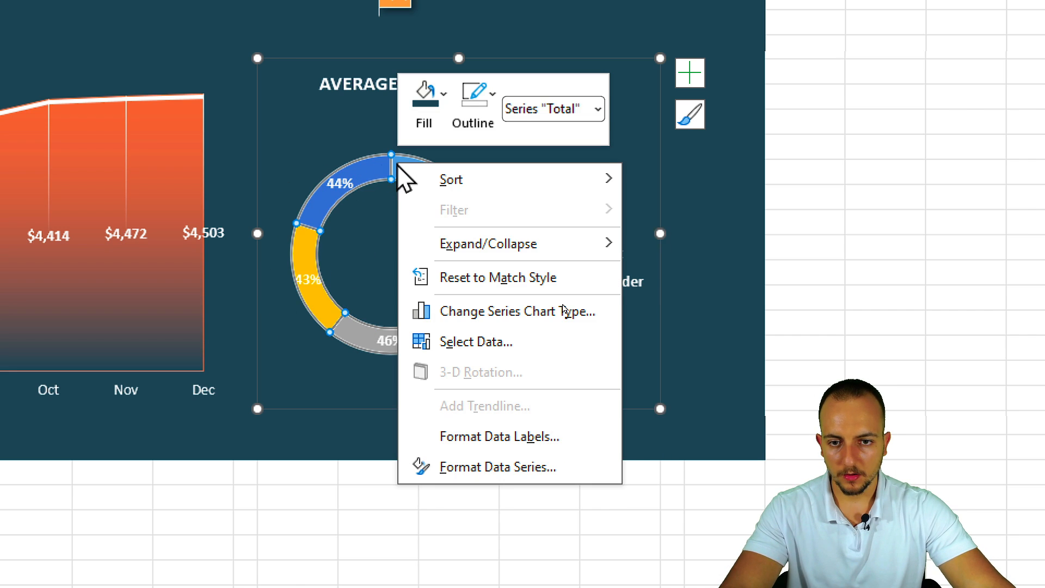
click(479, 467)
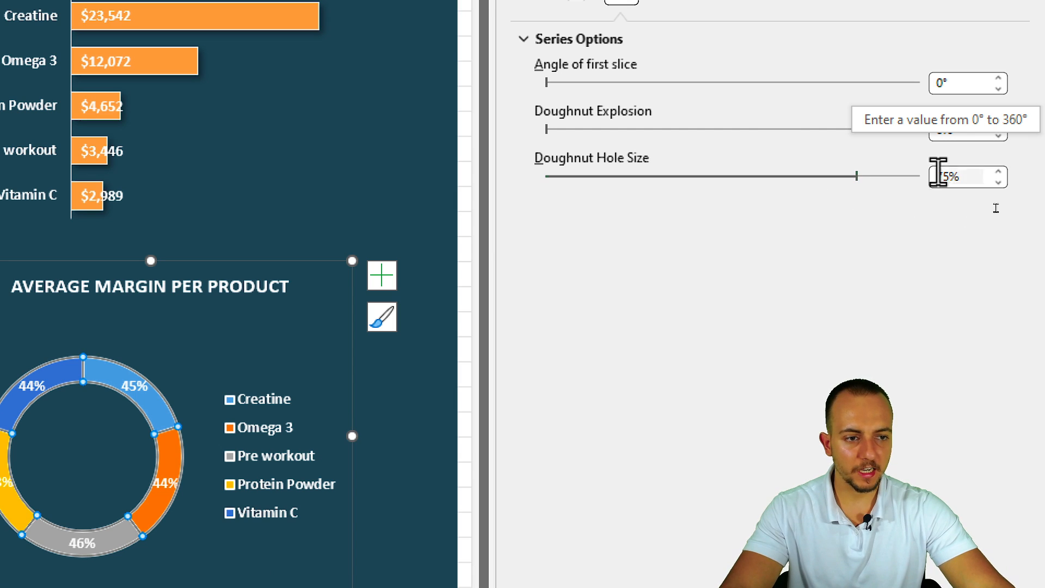
click(996, 182)
click(998, 182)
click(998, 182)
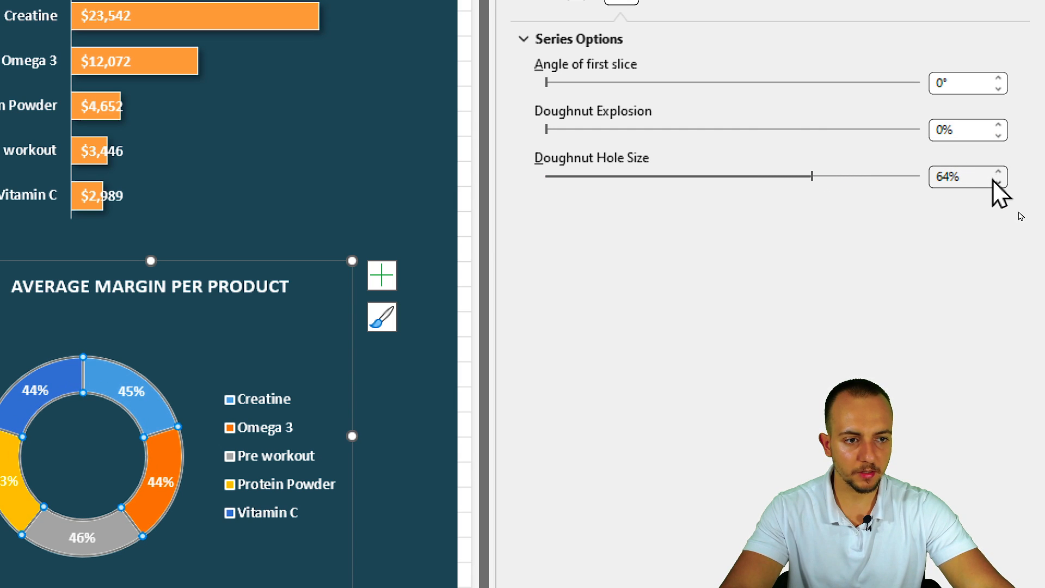
click(999, 172)
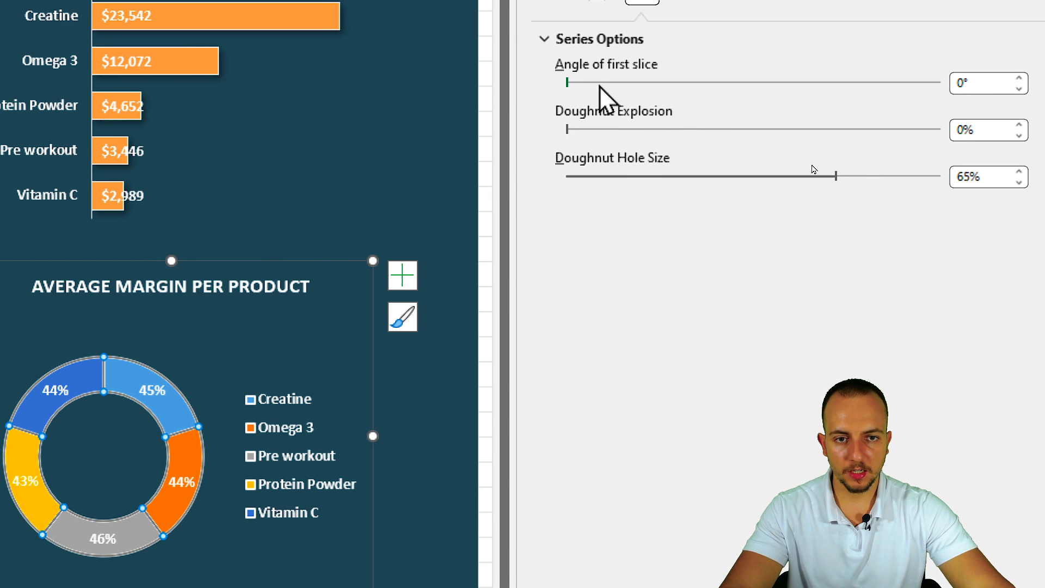
Rotate the doughnut chart by setting its Angle of first slice to 60°
scroll(600, 86, up, 9)
scroll(599, 86, down, 8)
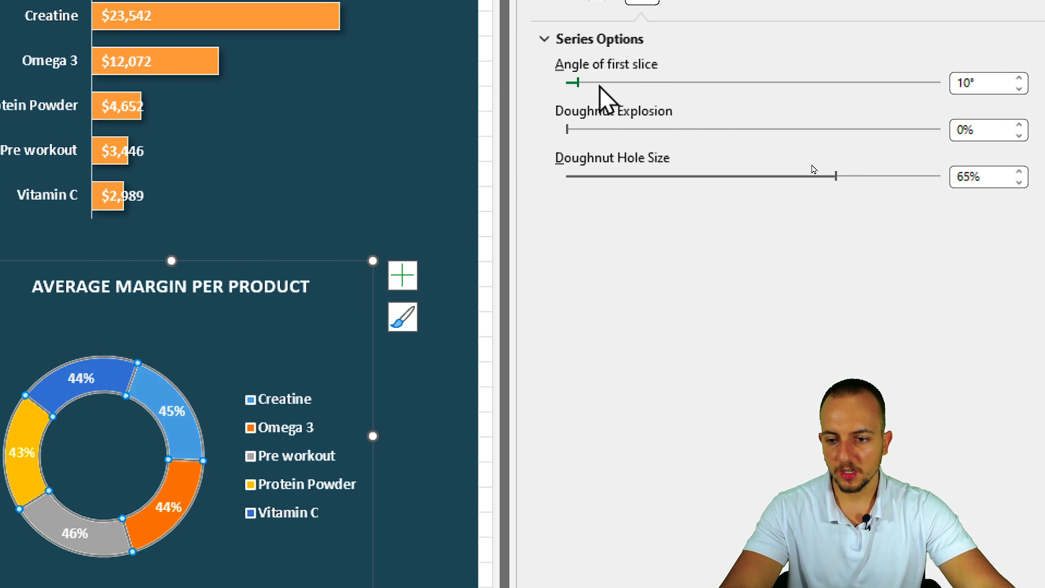
scroll(600, 86, up, 20)
scroll(600, 86, down, 9)
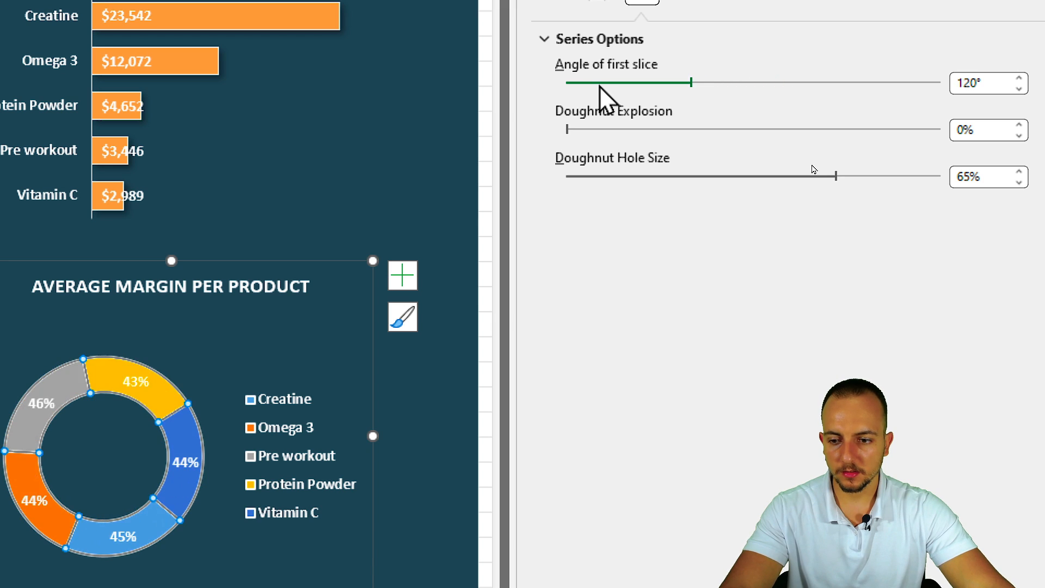
scroll(600, 85, down, 6)
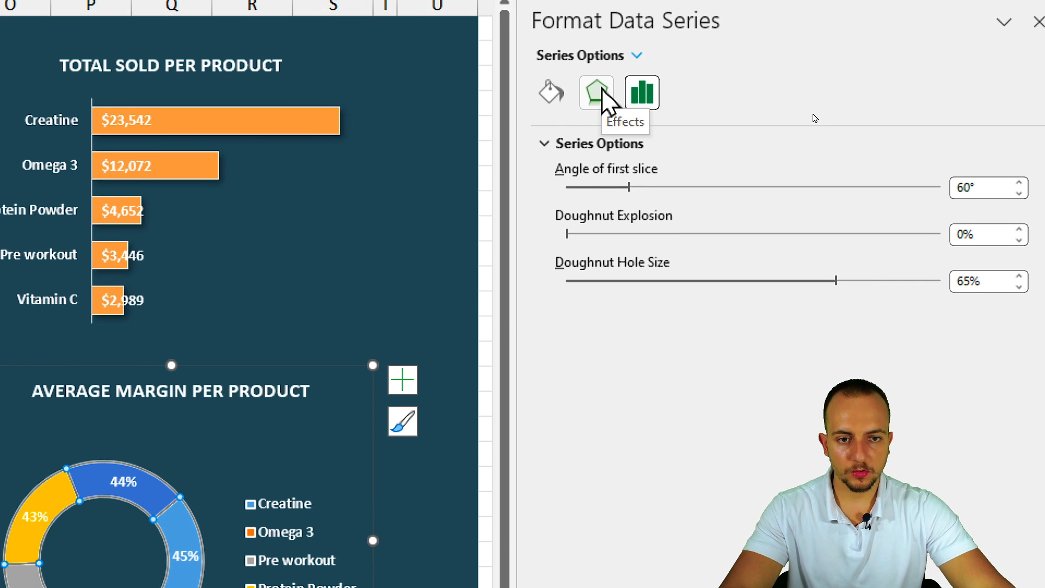
Apply the first Outer shadow preset to the doughnut series
click(600, 92)
click(1003, 174)
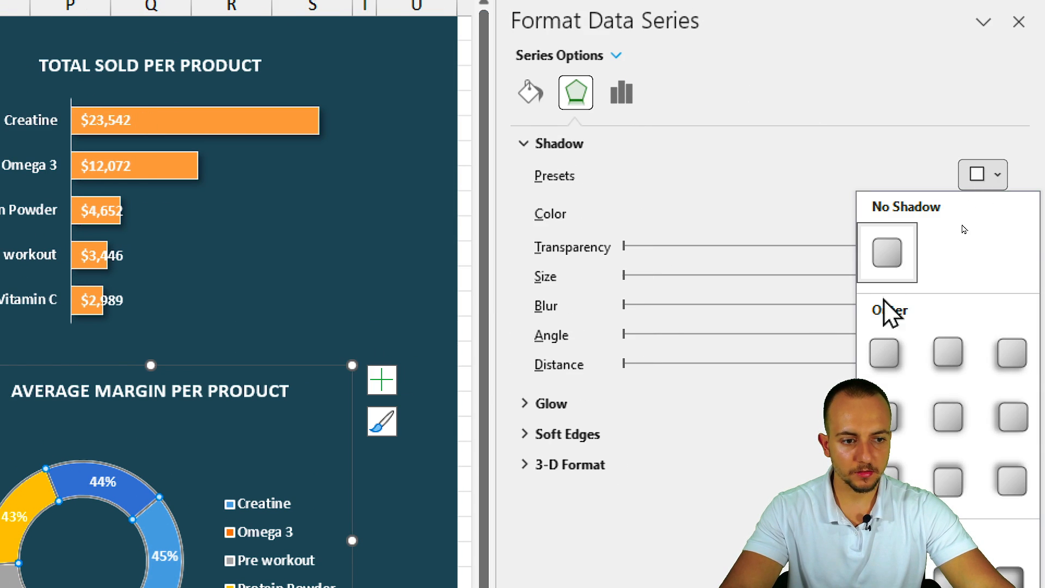
click(882, 357)
Give the doughnut series a solid white border with a width of 0.5 pt
click(530, 100)
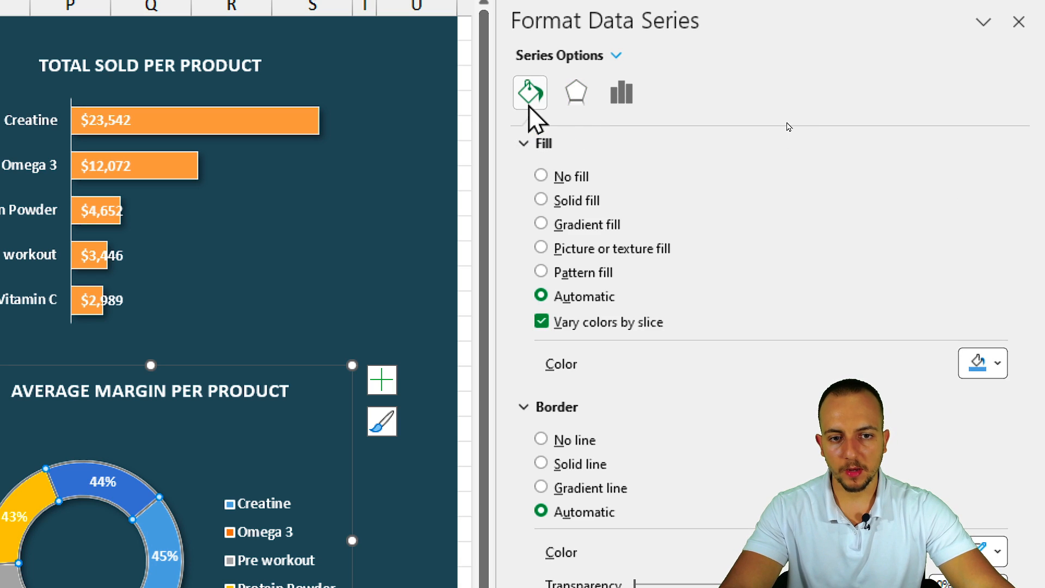
click(543, 143)
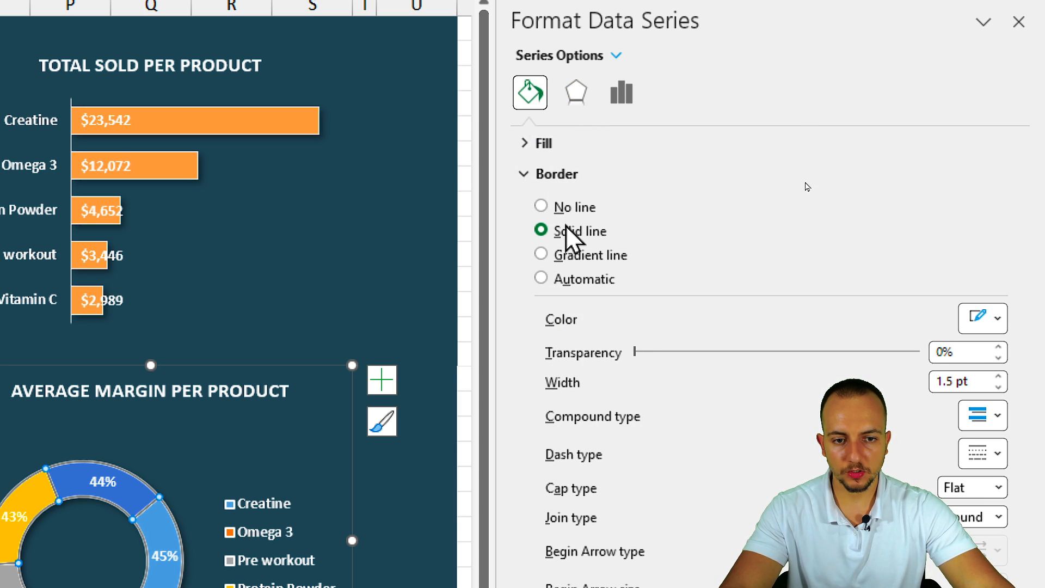
click(985, 319)
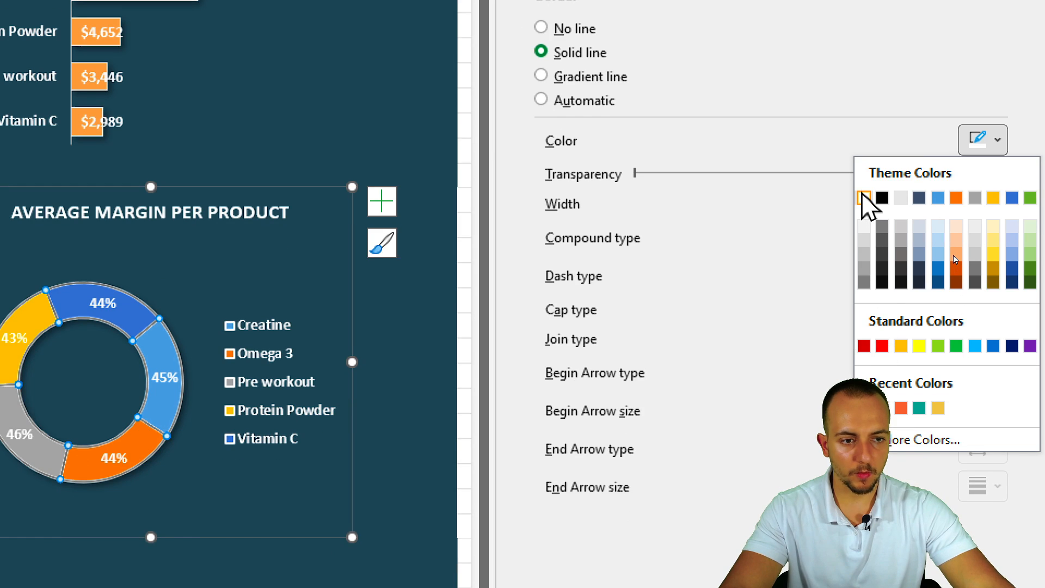
click(867, 383)
click(998, 209)
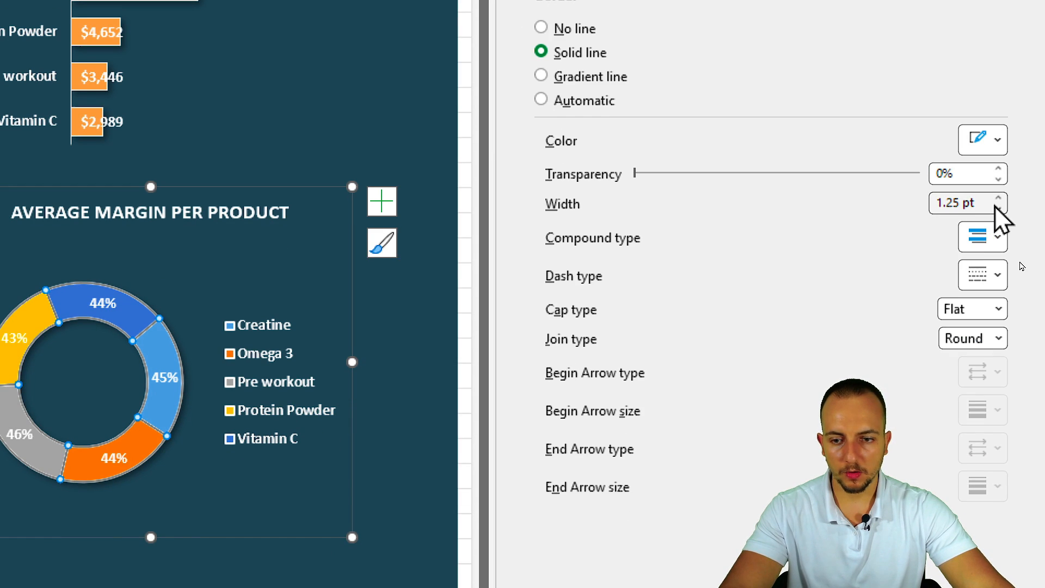
click(998, 208)
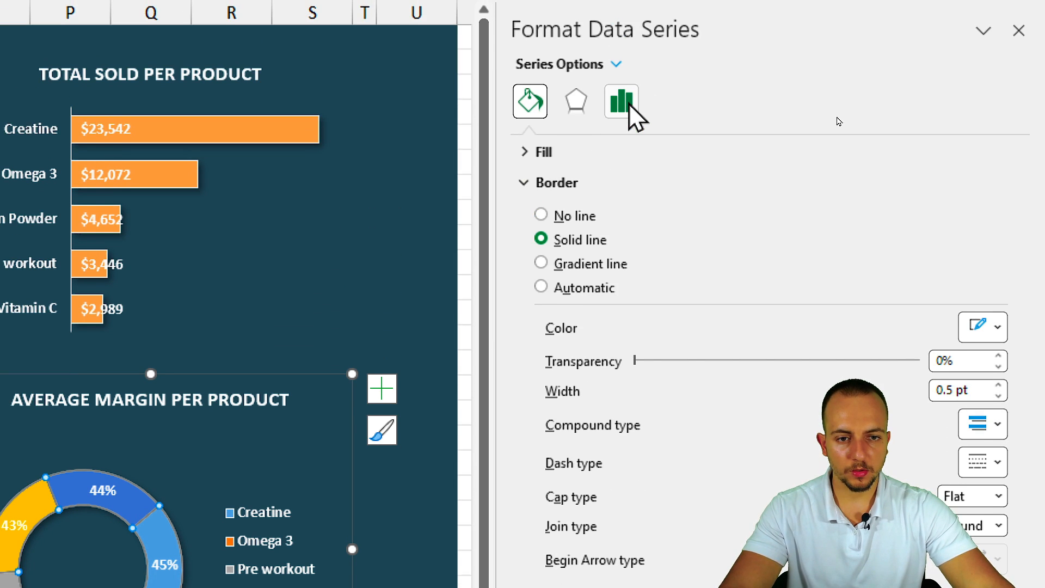
Separate the doughnut's slices slightly by setting the Doughnut Explosion to 3%
click(626, 105)
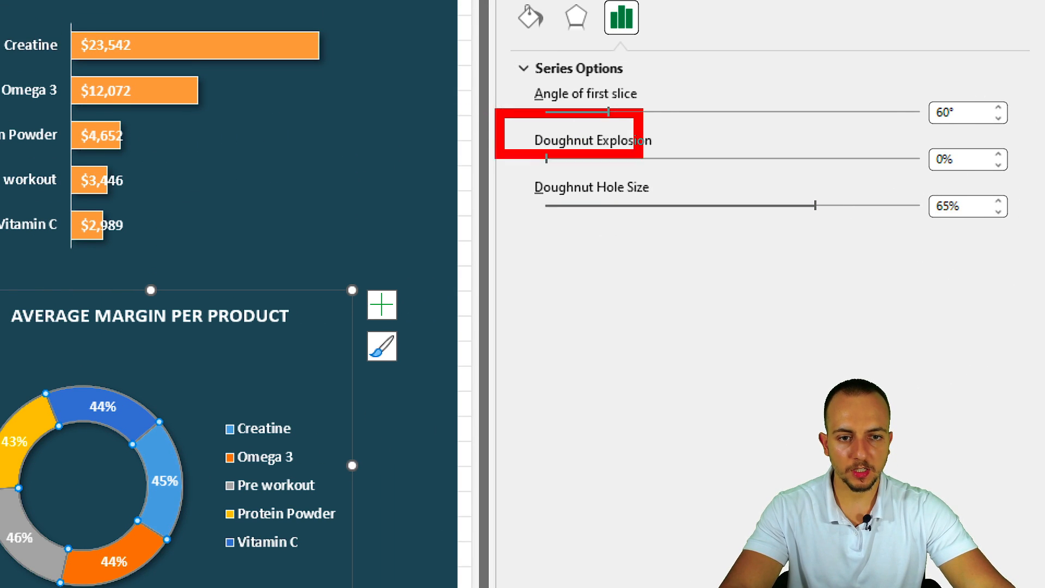
click(998, 155)
click(999, 155)
click(998, 154)
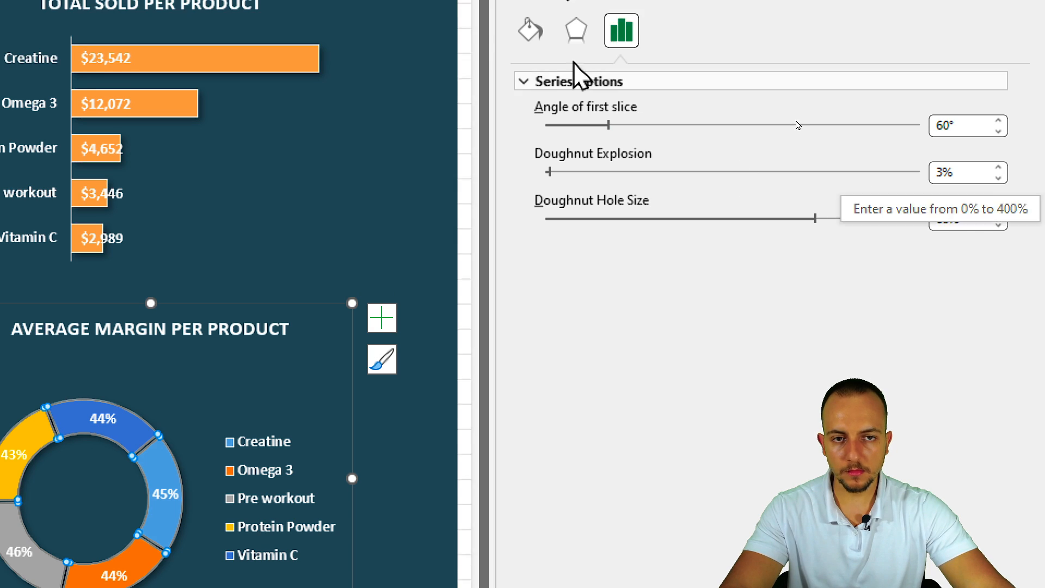
Give only the doughnut's Vitamin C slice a solid fill in the recent dark teal color
click(528, 117)
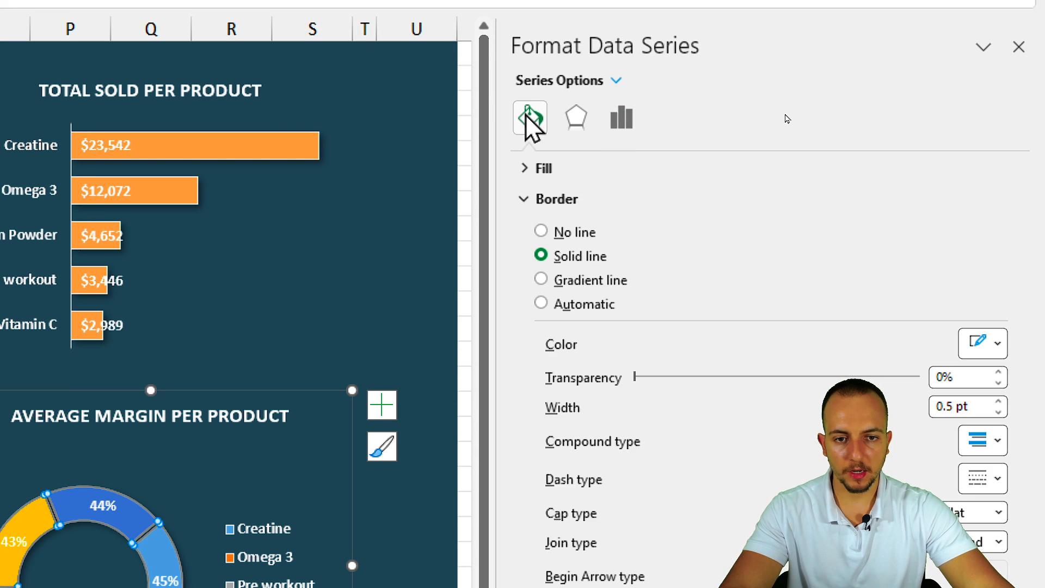
click(558, 173)
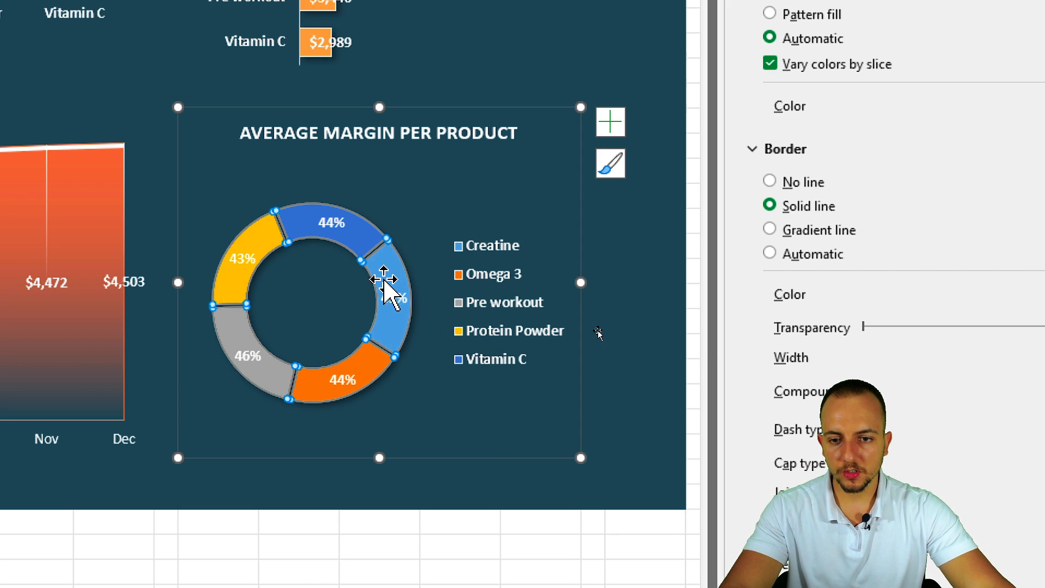
click(362, 239)
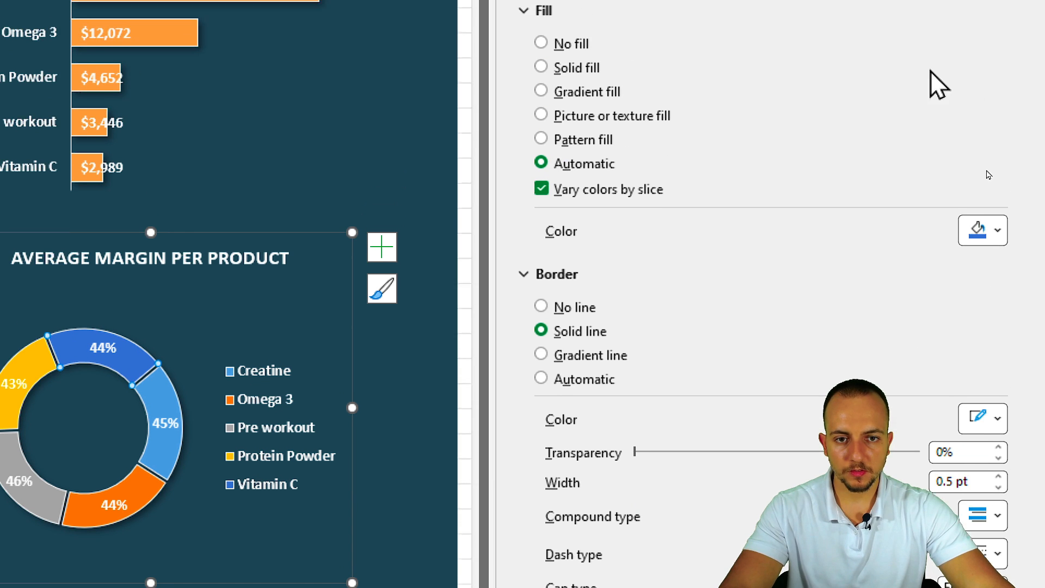
click(577, 106)
click(997, 269)
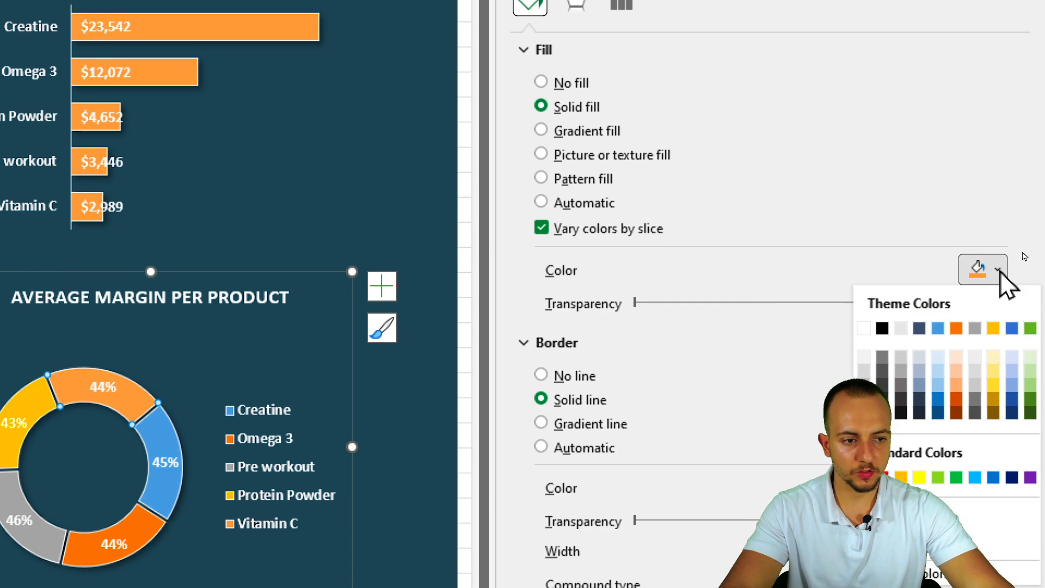
click(864, 283)
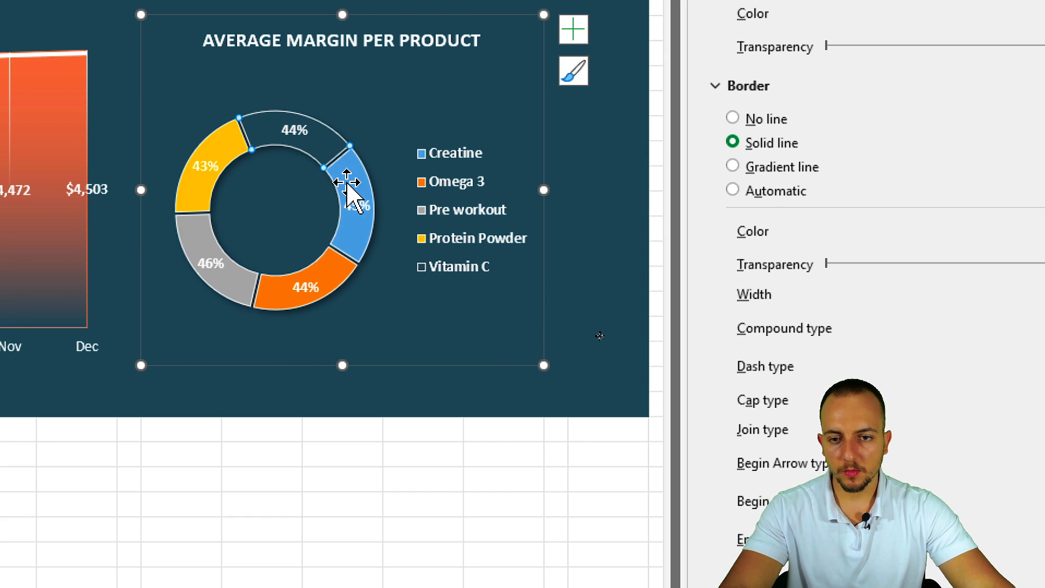
Recolor the doughnut's Creatine slice with the recent light orange and its Omega 3 slice with the recent teal green
click(347, 183)
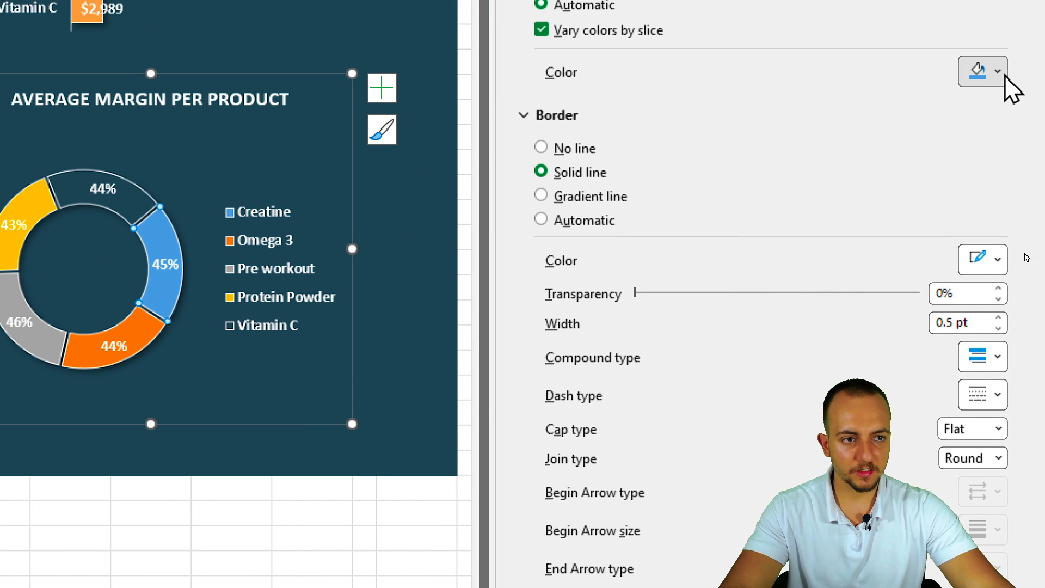
click(1003, 74)
click(886, 343)
click(114, 348)
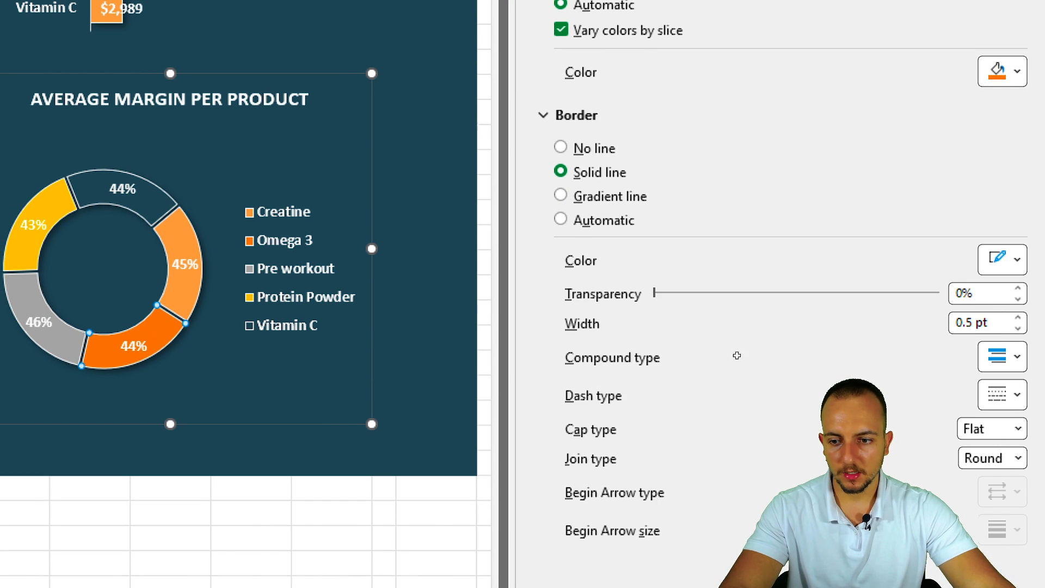
click(997, 72)
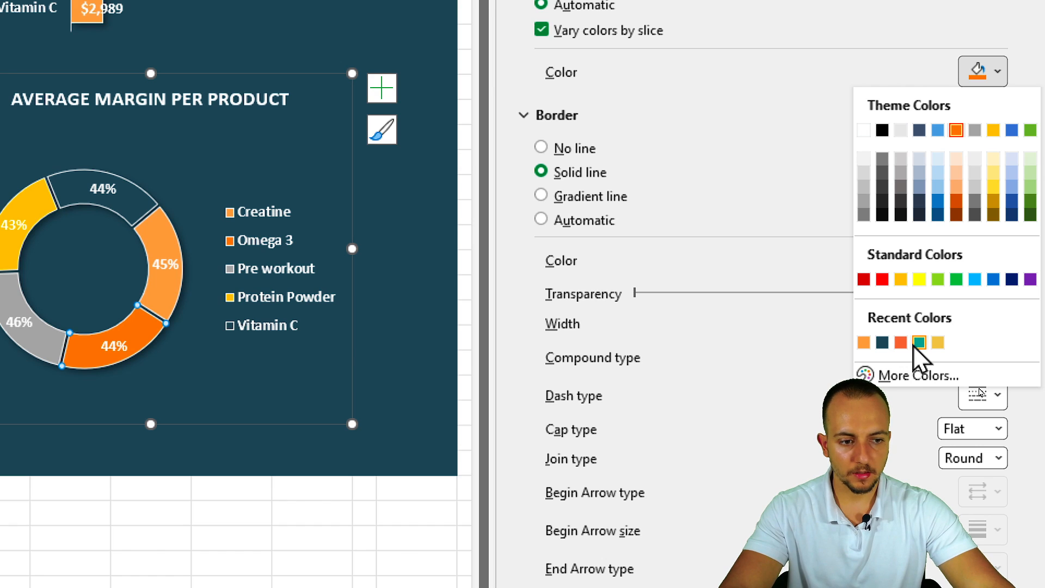
click(918, 341)
Recolor the doughnut's Pre workout slice with the recent red-orange and its Protein Powder slice with the recent gold, and close the formatting settings
click(38, 346)
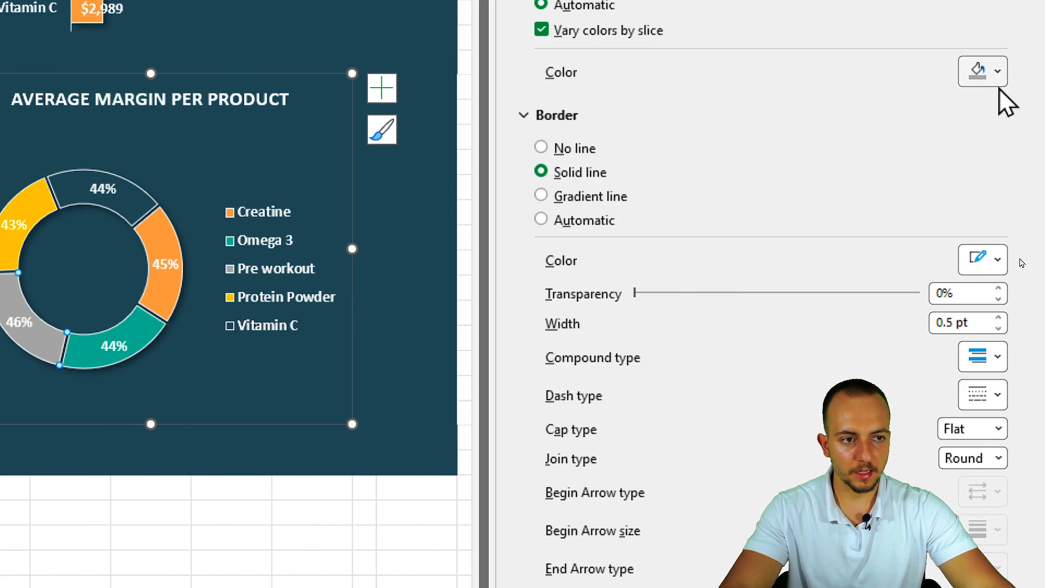
click(997, 73)
click(918, 341)
click(22, 234)
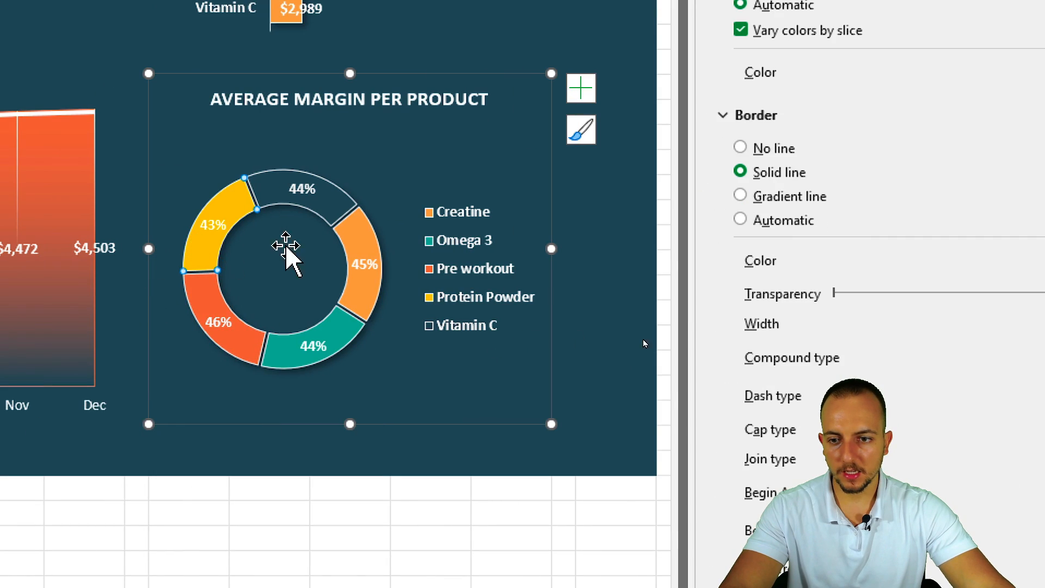
click(998, 71)
click(937, 342)
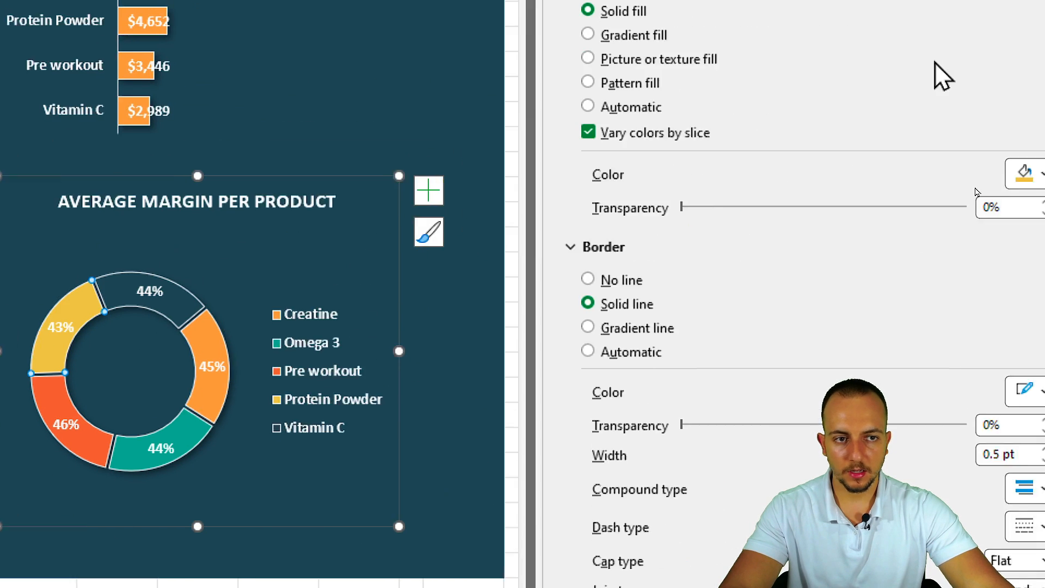
click(1018, 26)
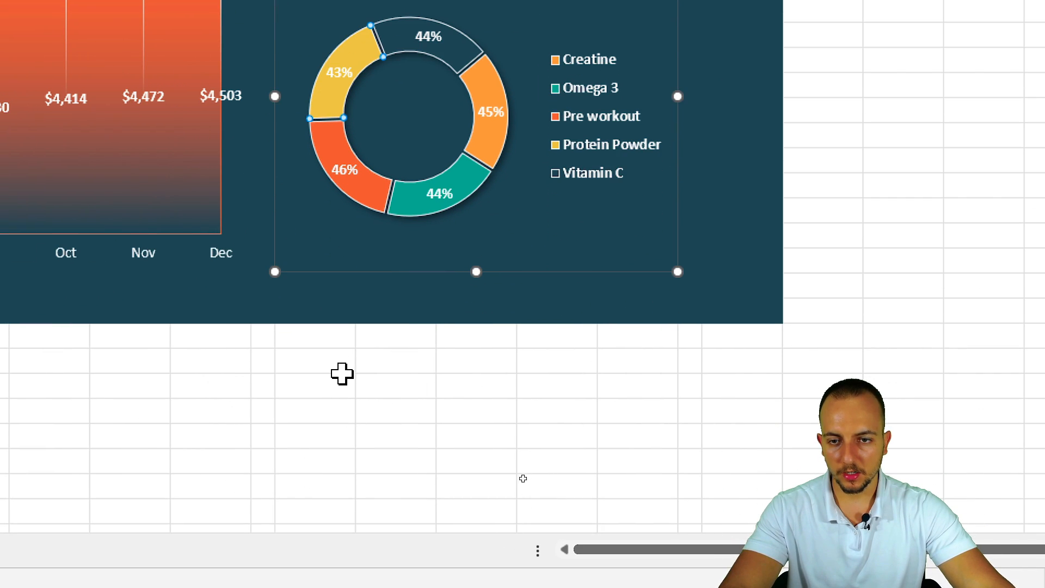
click(336, 410)
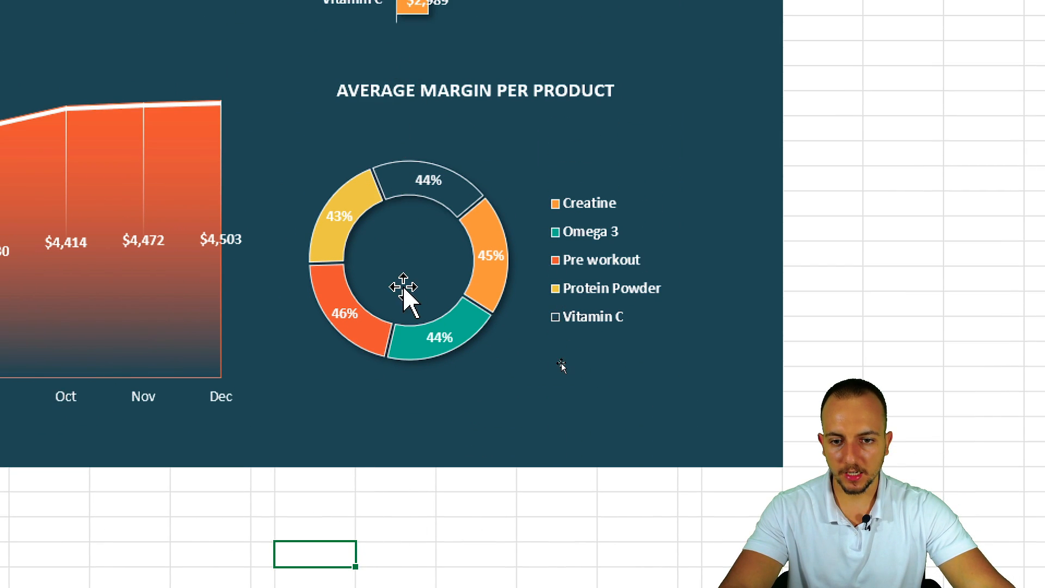
Enlarge the plot area of the average margin doughnut toward its lower-left and upper-right corners within the chart frame
drag(414, 219, 412, 218)
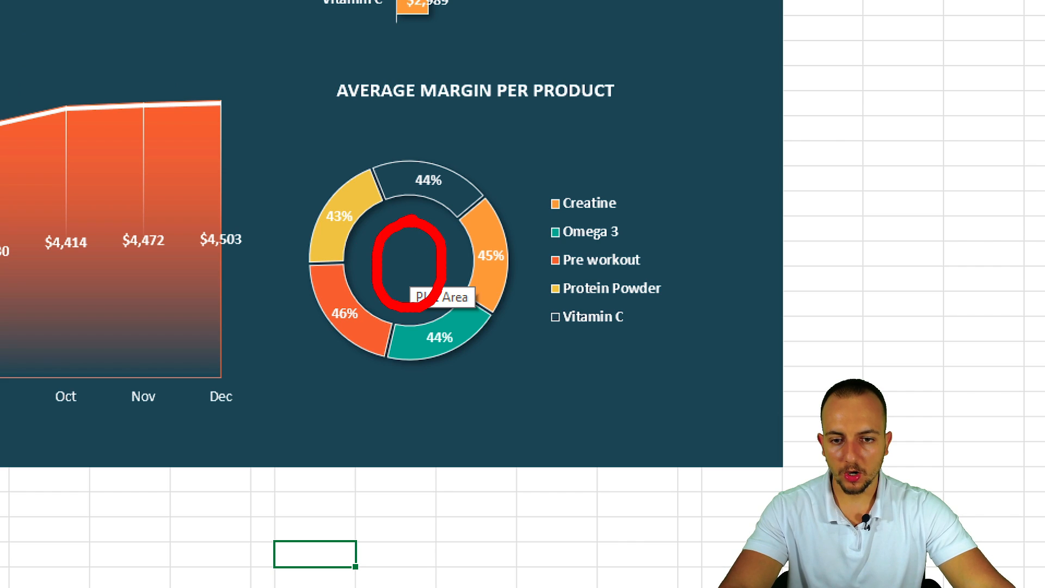
click(414, 259)
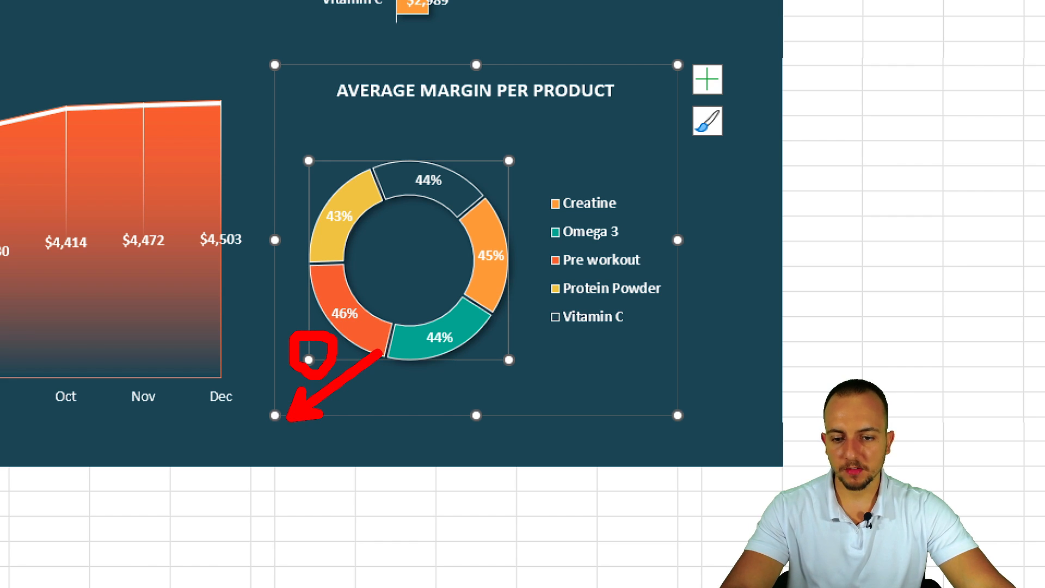
drag(306, 362, 289, 376)
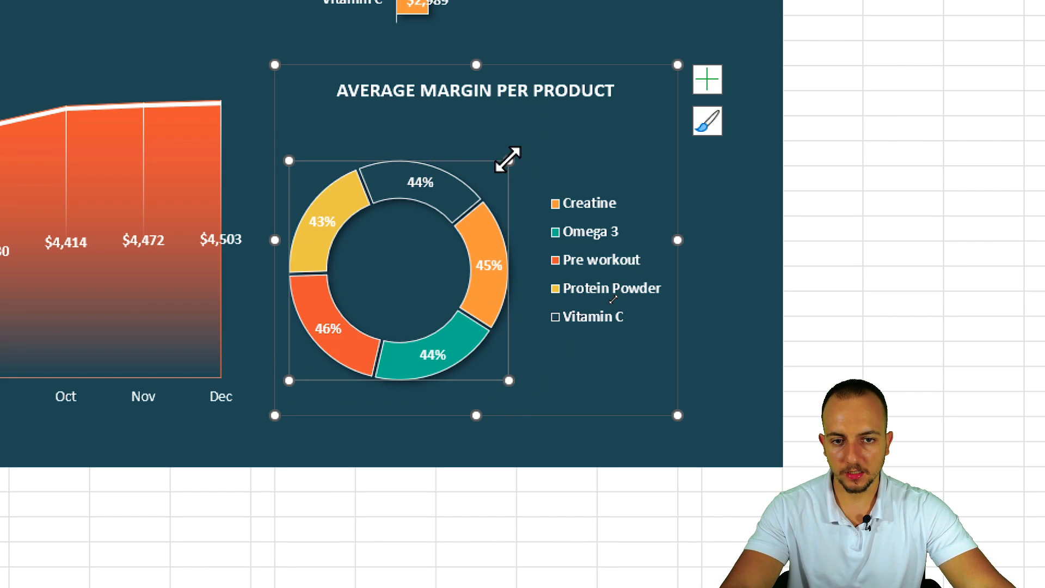
drag(507, 159, 543, 146)
click(895, 261)
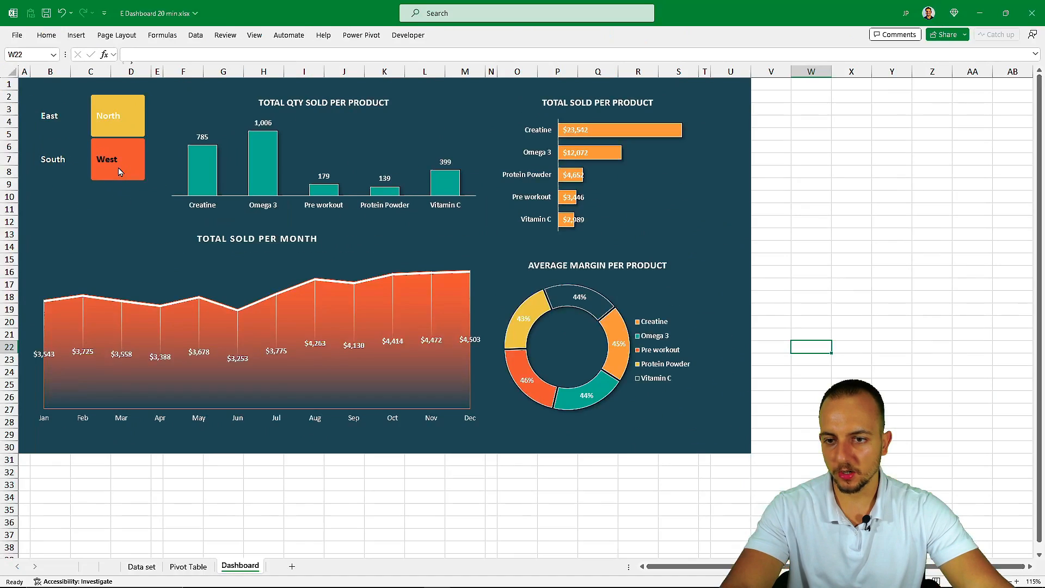
Switch the region slicer between East, North, South and West, ending on East, to check how the dashboard charts respond
click(67, 165)
click(68, 118)
click(113, 119)
click(107, 159)
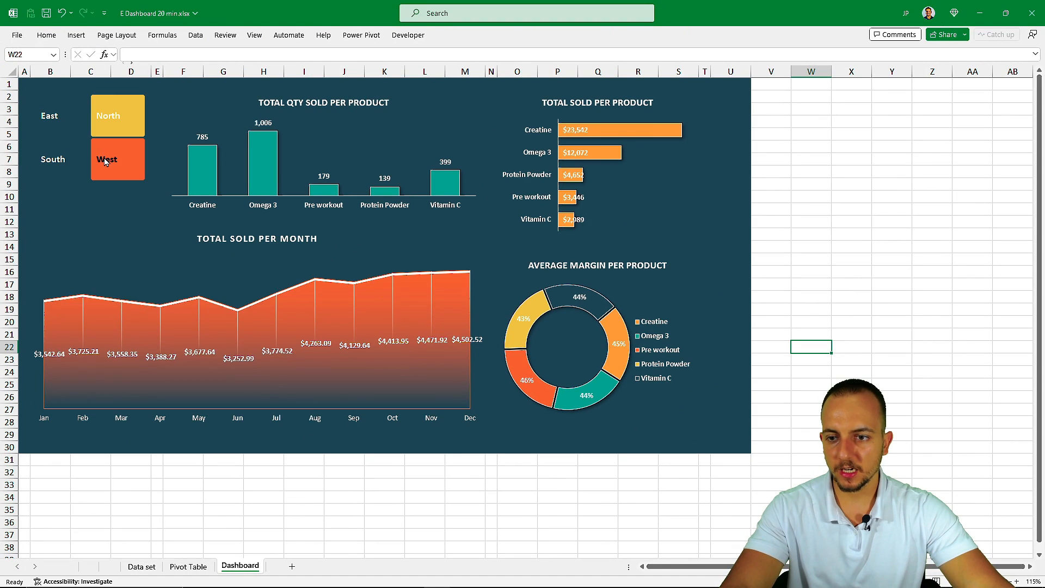
click(76, 158)
click(60, 116)
click(62, 159)
click(116, 116)
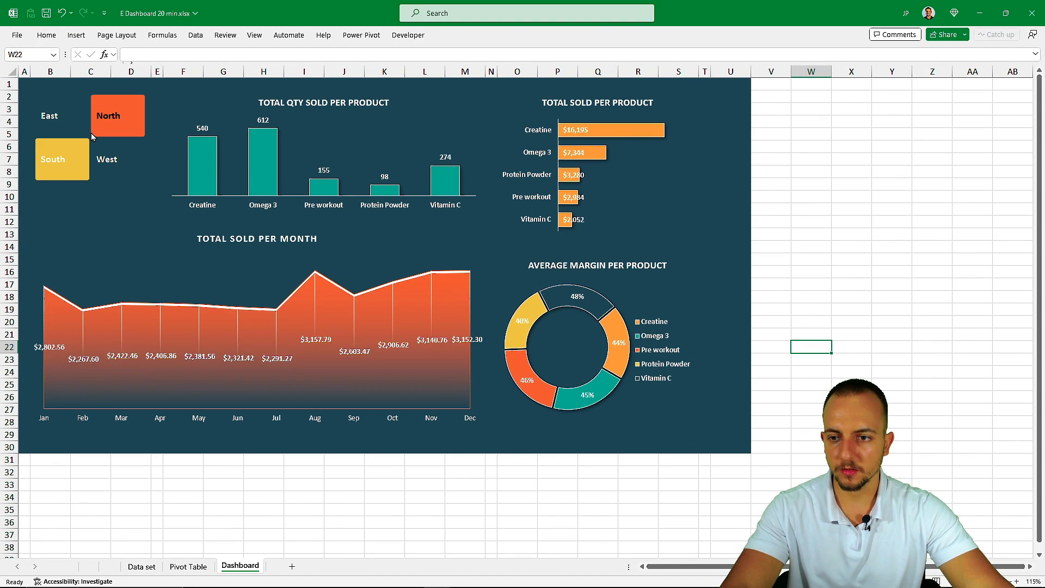
click(110, 169)
click(74, 158)
click(106, 114)
click(104, 158)
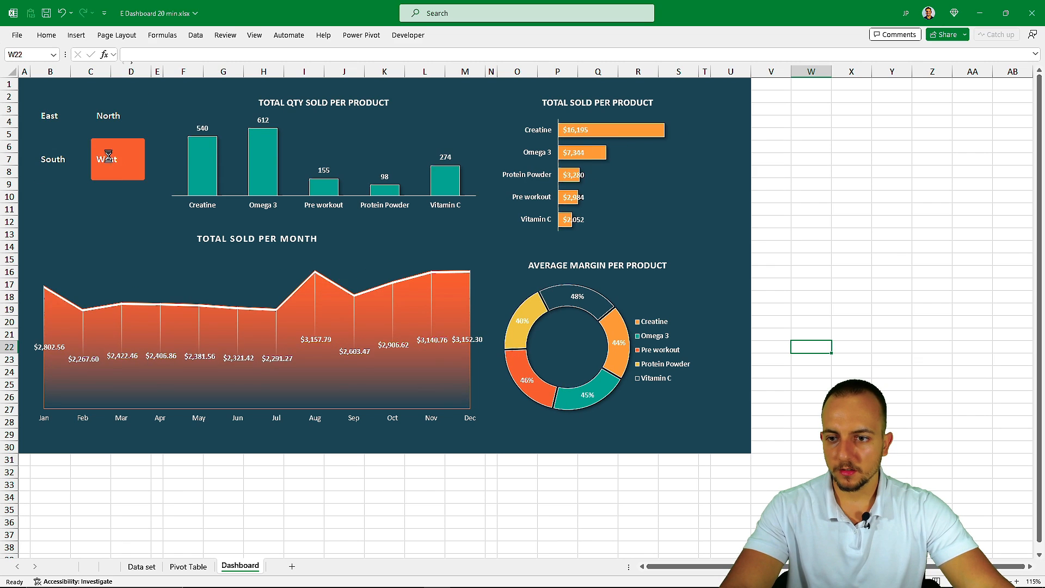
click(79, 134)
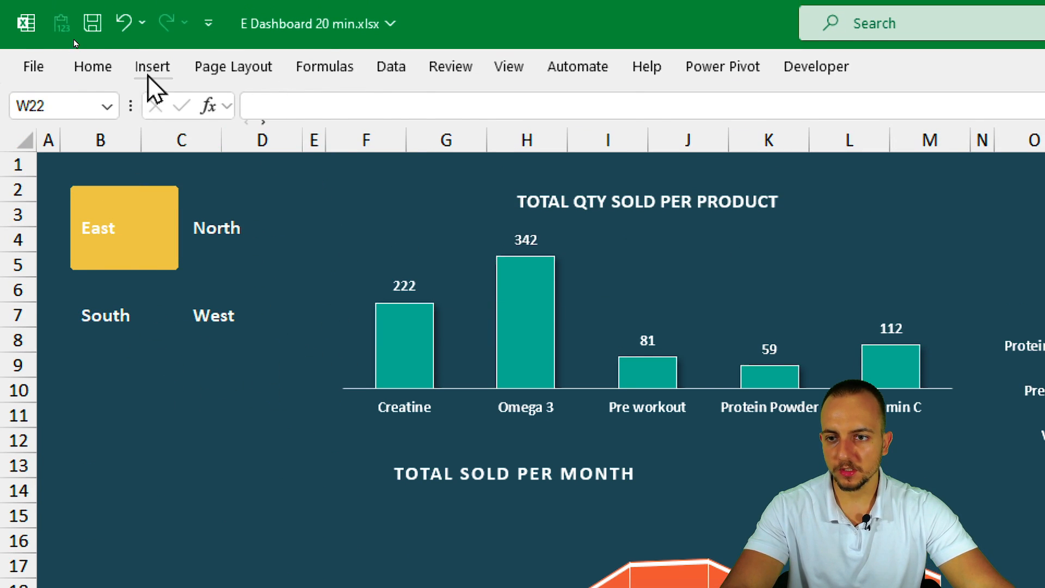
Draw a rectangle shape below the region slicer, spanning about columns A to E and rows 11 to 15
click(152, 68)
click(325, 131)
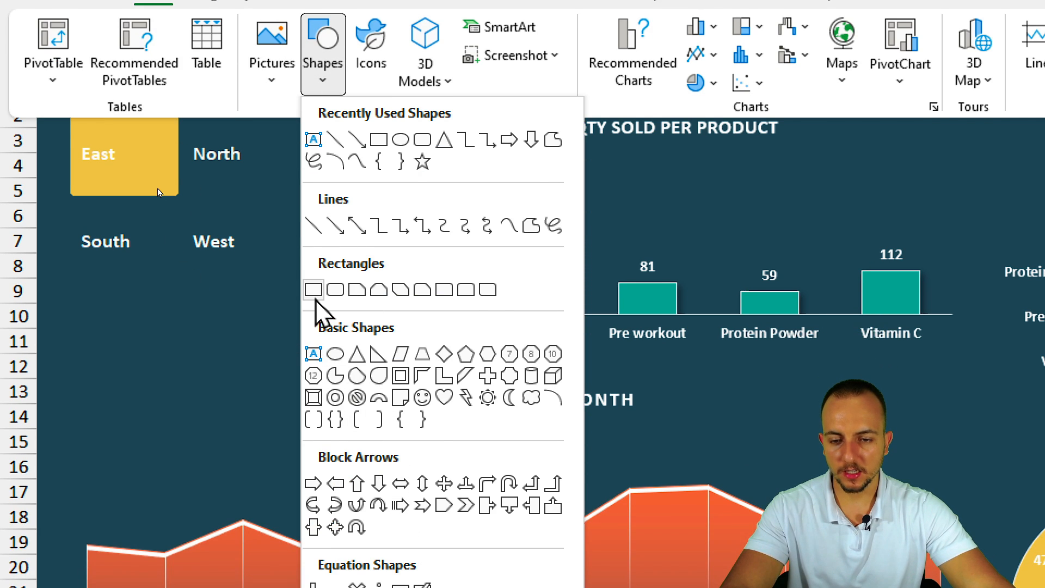
click(315, 294)
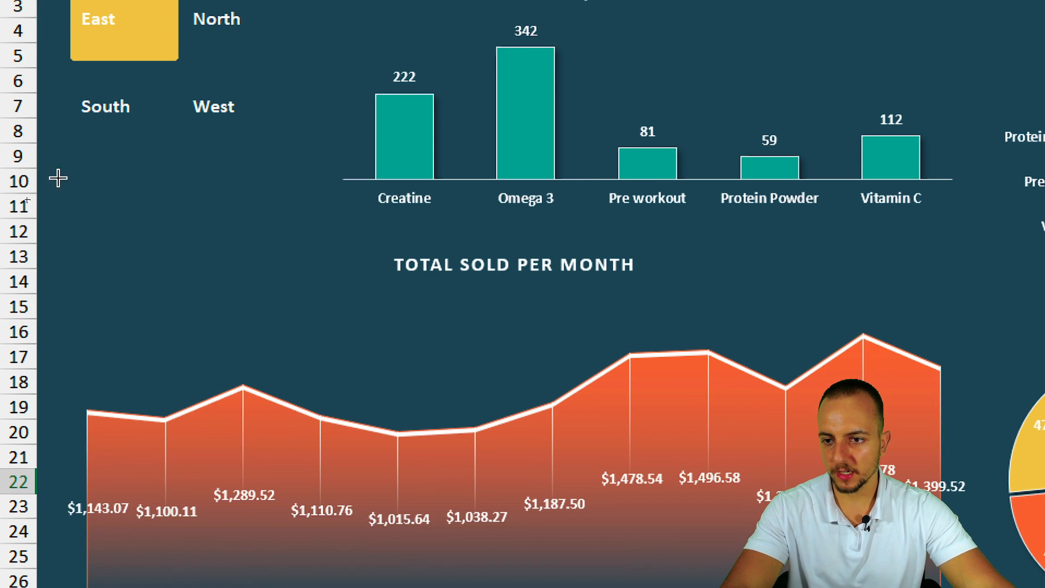
mouse_move(58, 178)
mouse_down()
mouse_move(250, 256)
mouse_move(313, 302)
mouse_up()
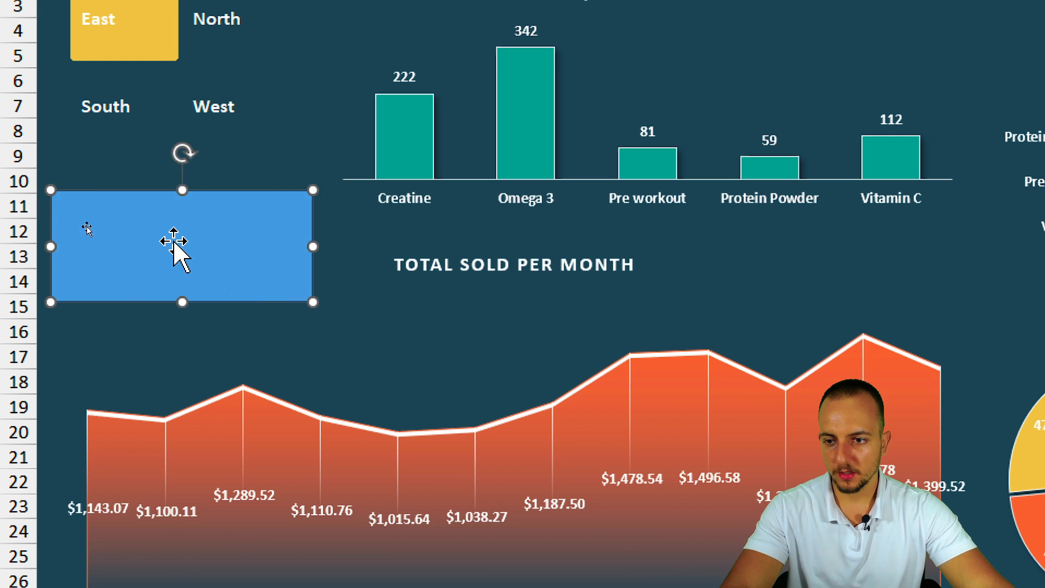
Enter SALES REPORT in the new rectangle, with each word on its own line
click(174, 247)
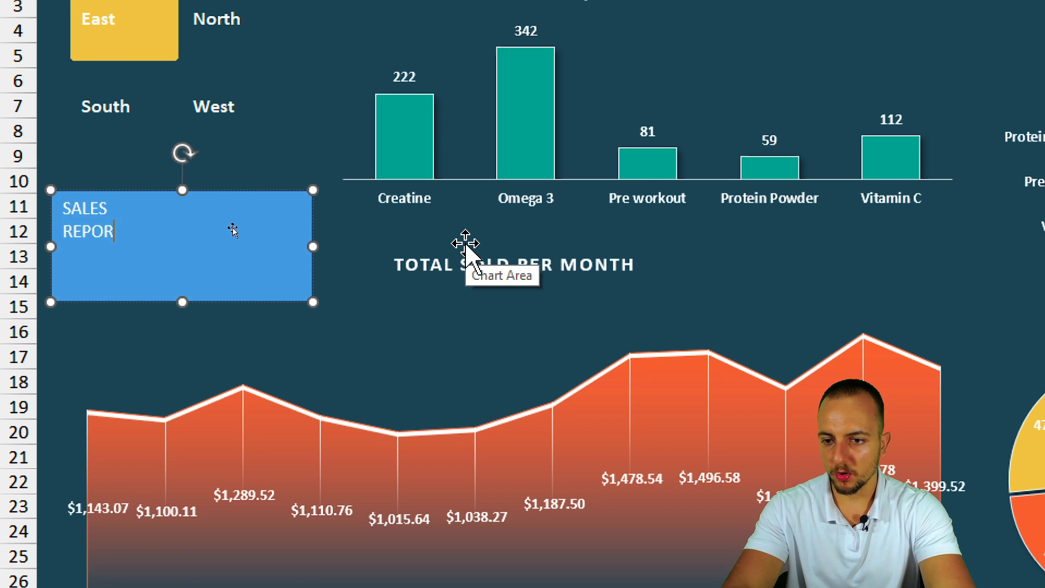
text(SALES)
key(Return)
text(REPORT)
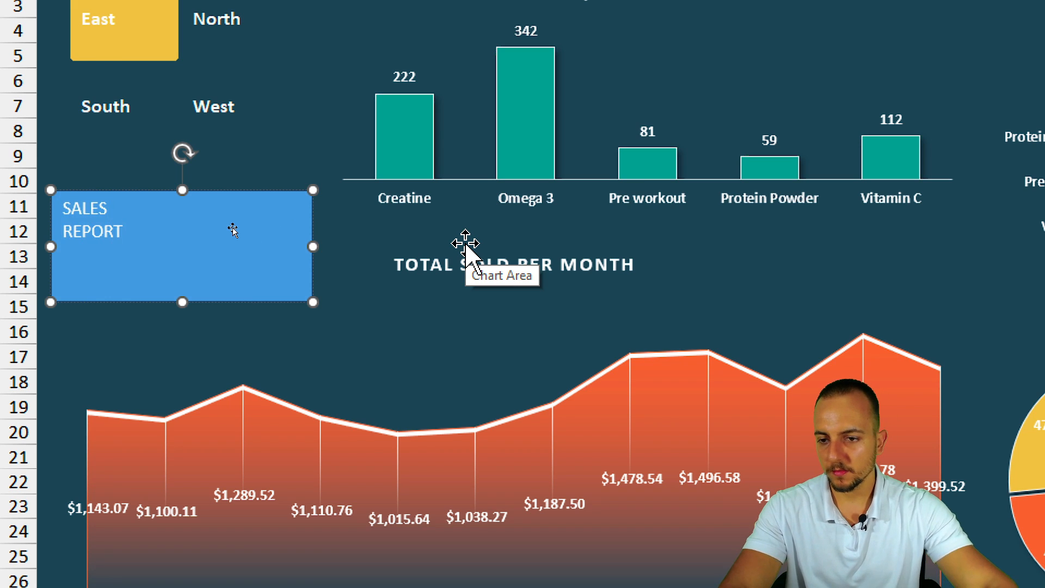
Format both lines of the SALES REPORT text in bold with a font size of 20
double_click(113, 232)
click(77, 208)
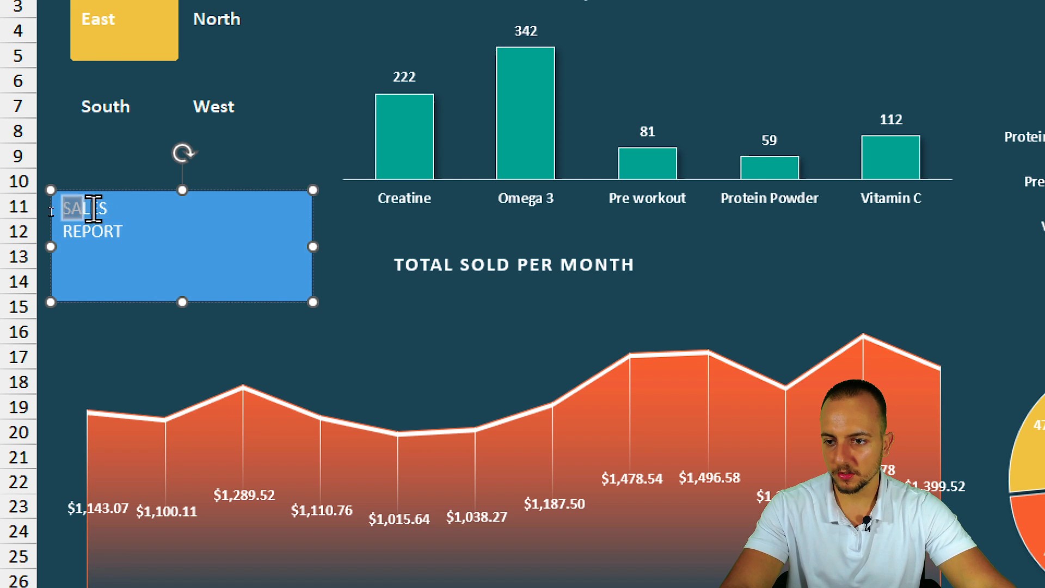
drag(93, 208, 133, 242)
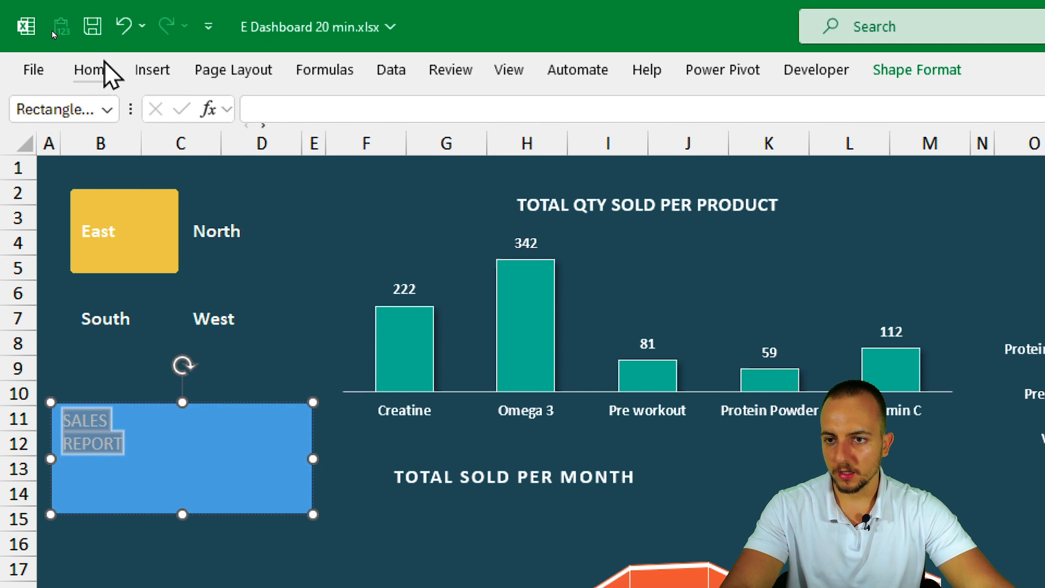
click(104, 71)
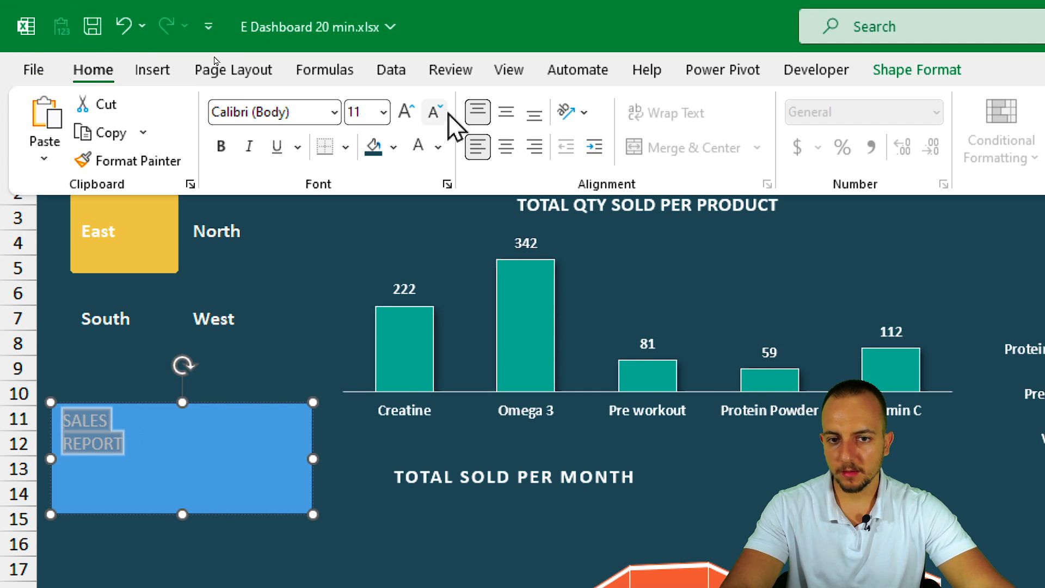
click(407, 111)
click(407, 111)
click(407, 111)
click(407, 111)
click(407, 112)
double_click(407, 112)
double_click(433, 112)
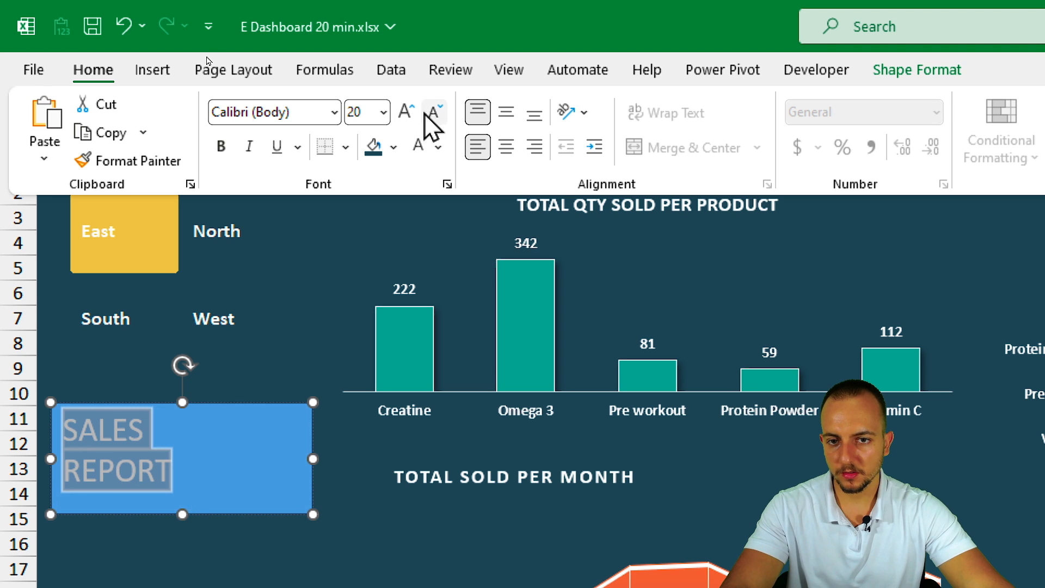
click(229, 145)
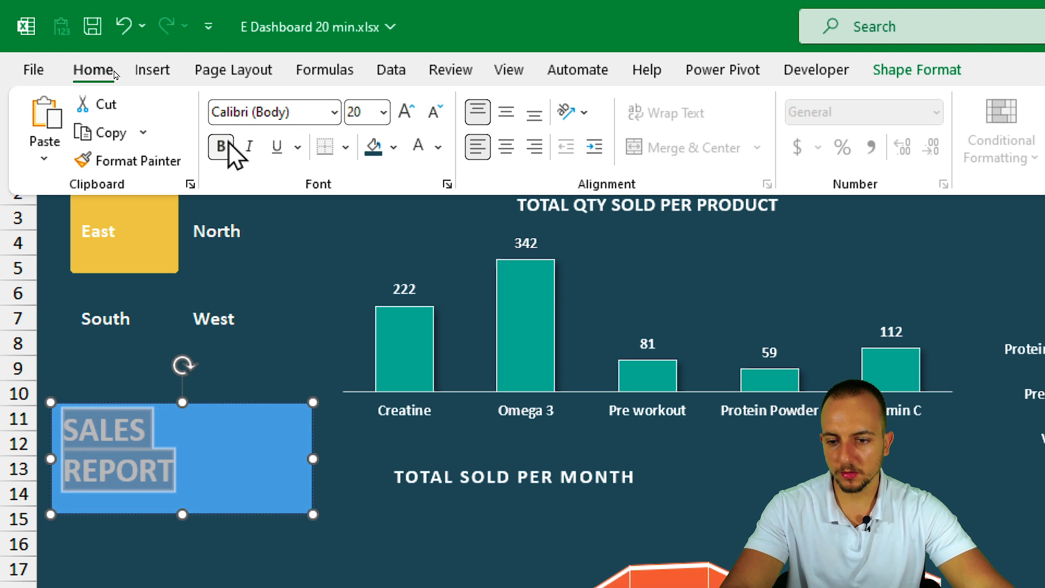
Fill the SALES REPORT rectangle with the dashboard's dark teal background color and remove its outline
click(375, 147)
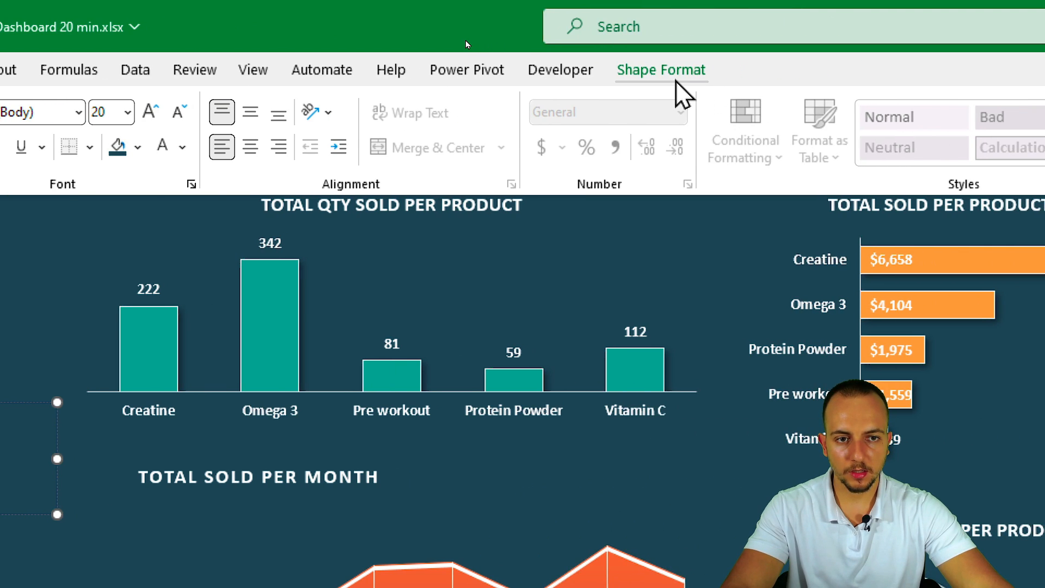
click(677, 80)
click(566, 132)
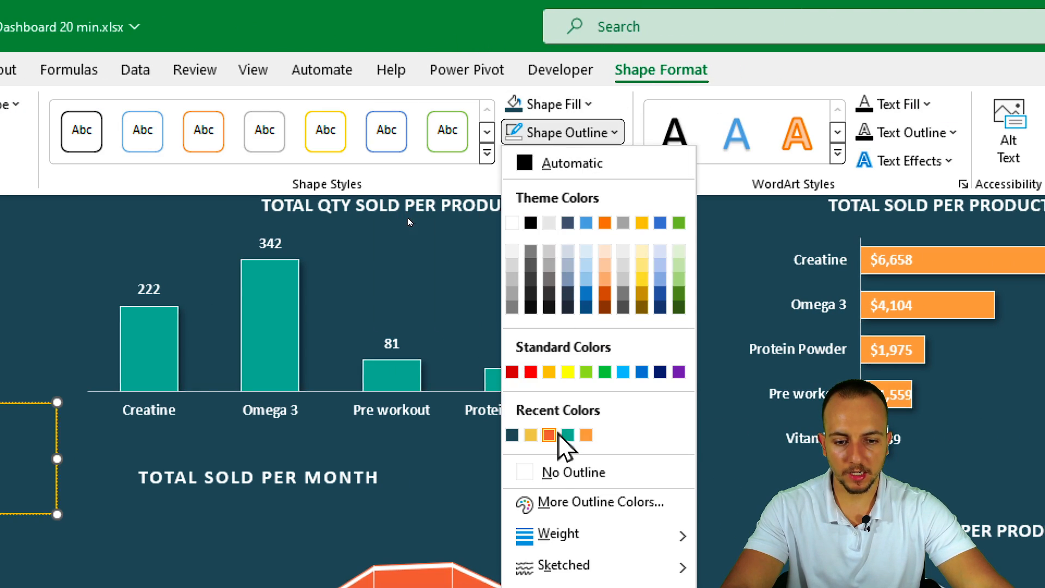
click(569, 473)
click(50, 576)
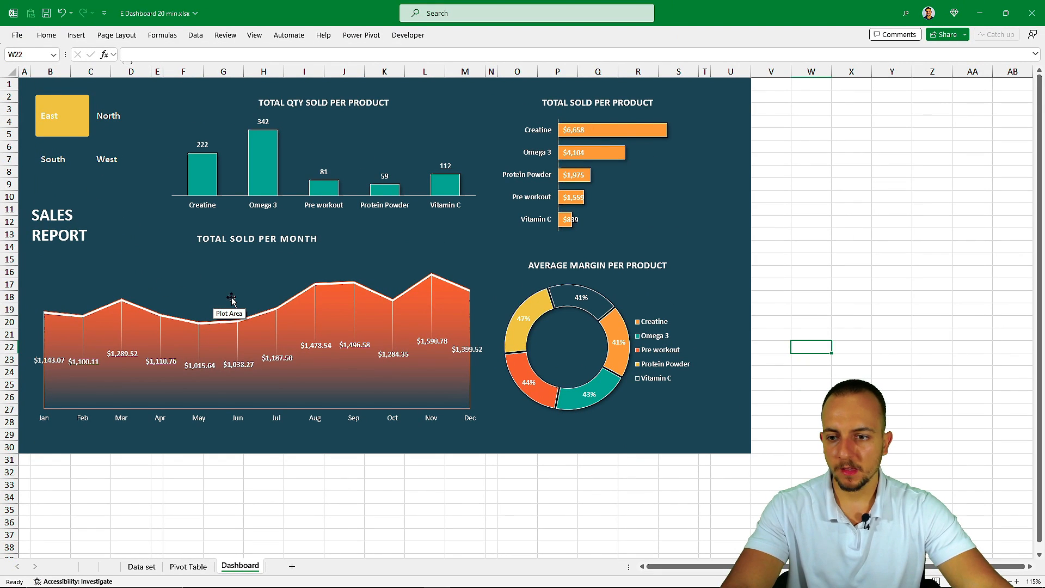
Filter the finished dashboard by different regions with the slicer, ending on East, to check the charts' updates
drag(131, 173, 68, 180)
click(66, 175)
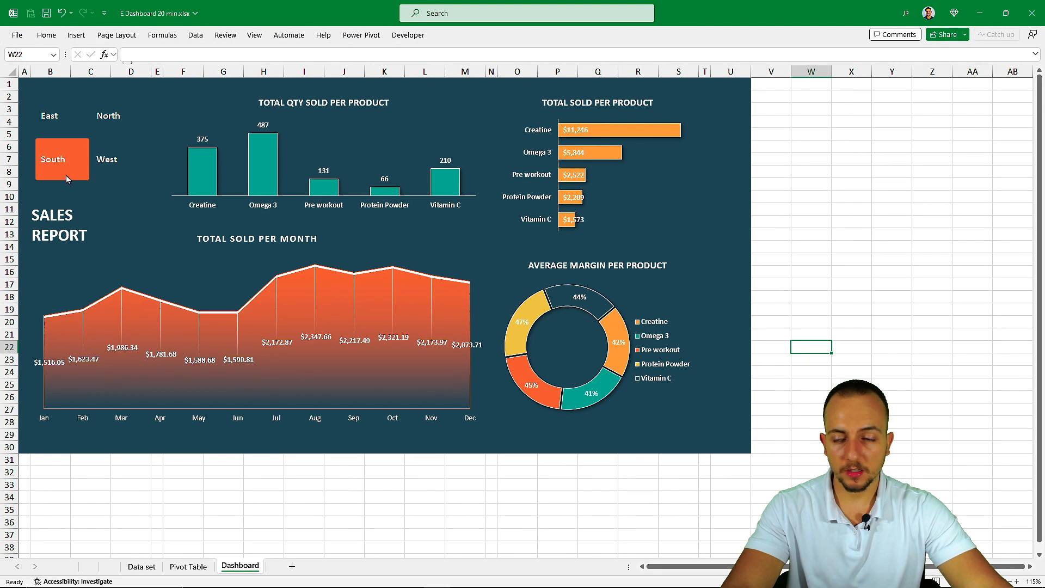
click(108, 116)
click(110, 163)
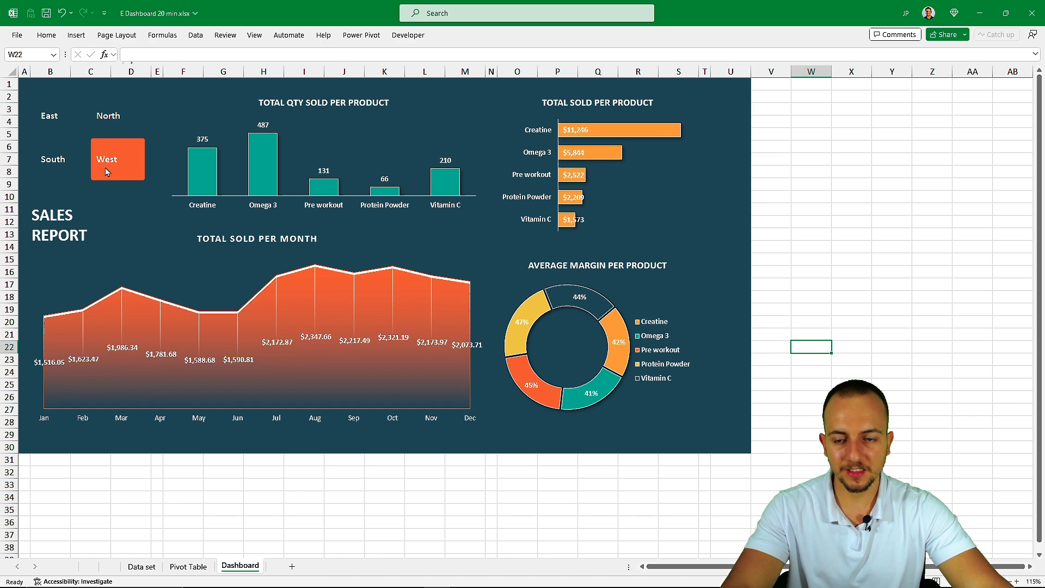
click(71, 167)
click(69, 128)
click(109, 121)
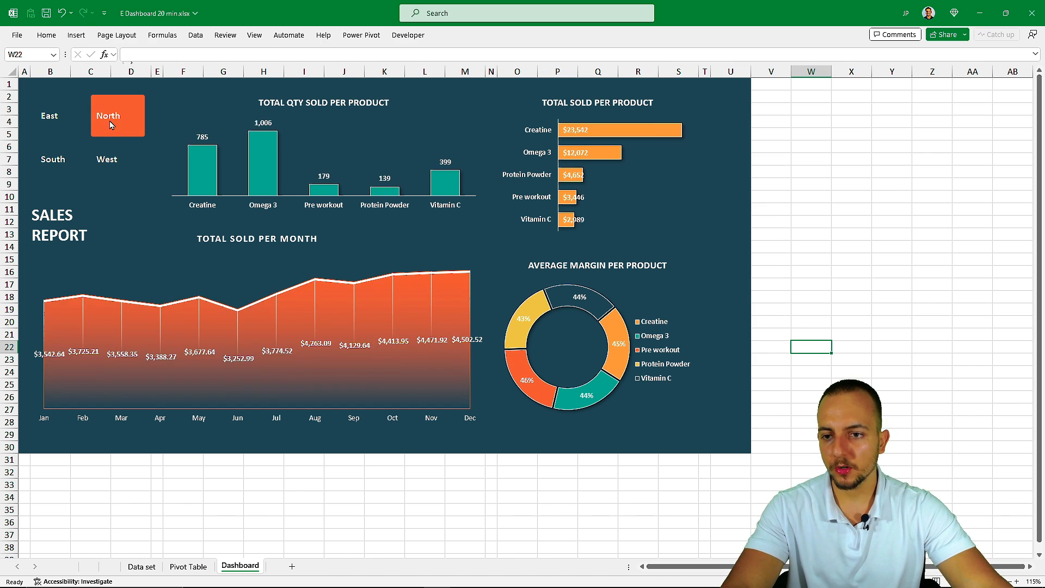
click(103, 162)
click(80, 163)
click(112, 133)
click(67, 132)
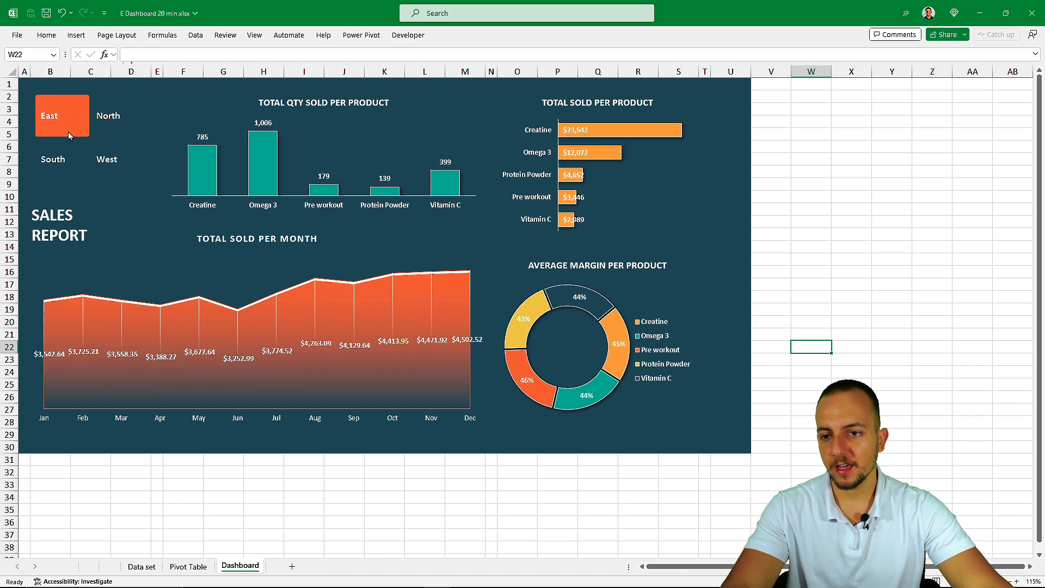